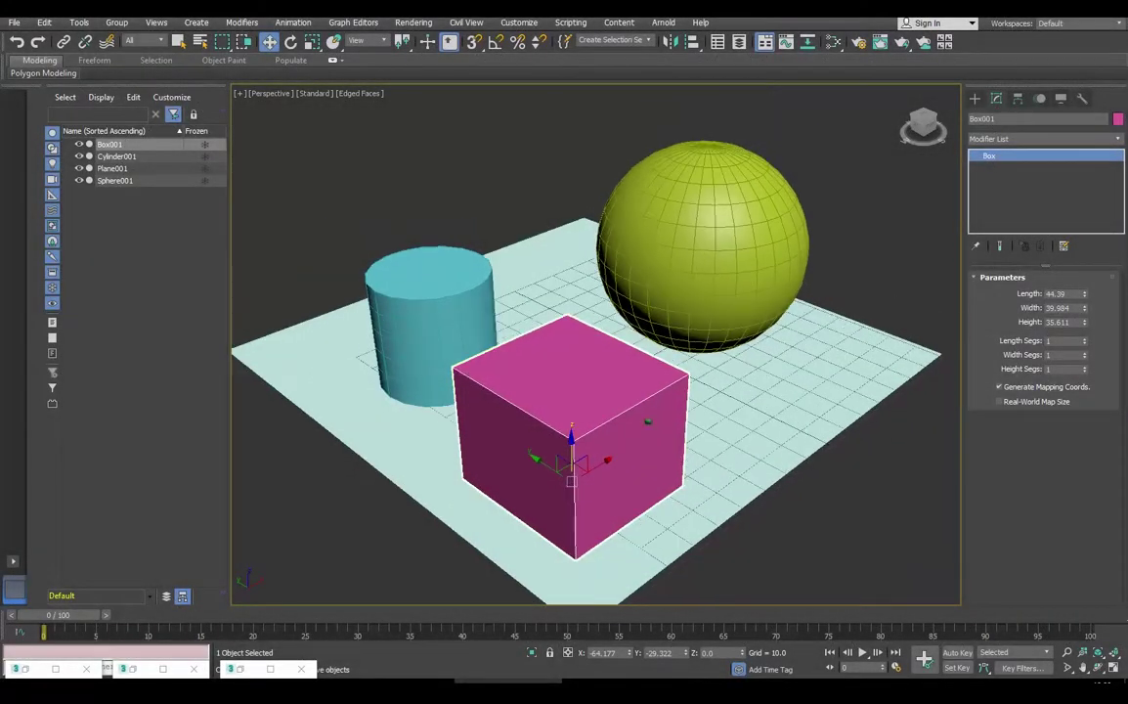
Step: Select the cylinder and sphere, then turn off Edged Faces with F4
{"action": "middle_click_drag", "start_coordinate": [636, 447], "coordinate": [639, 421]}
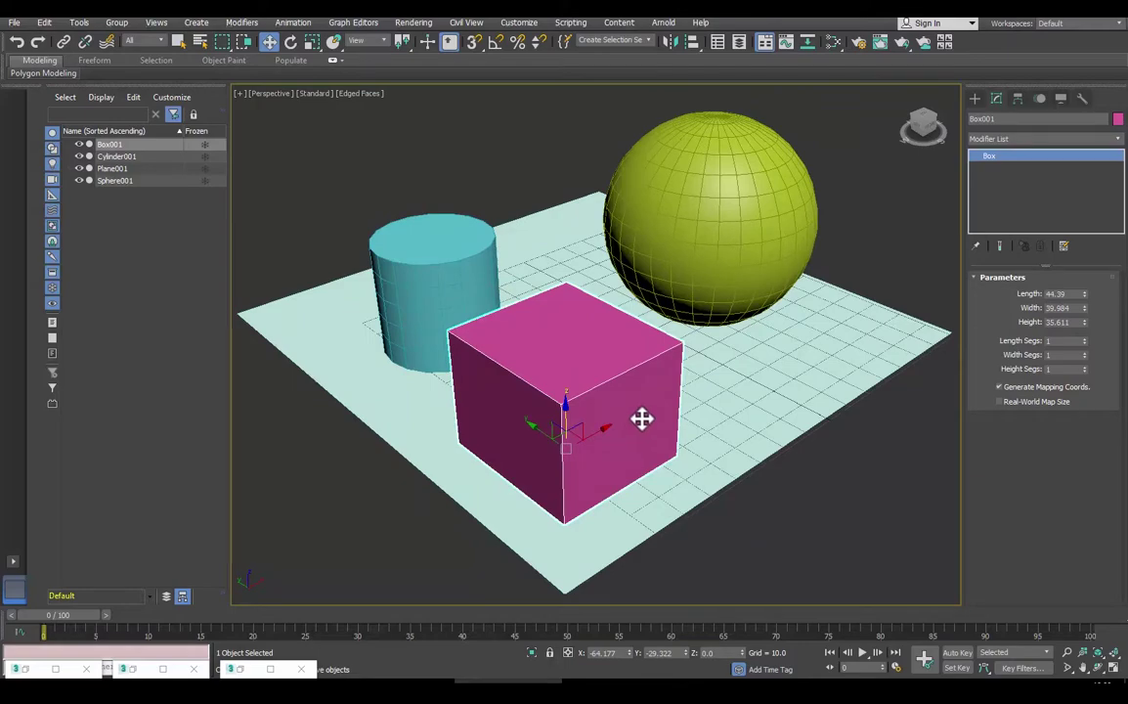
{"action": "left_click", "coordinate": [471, 257]}
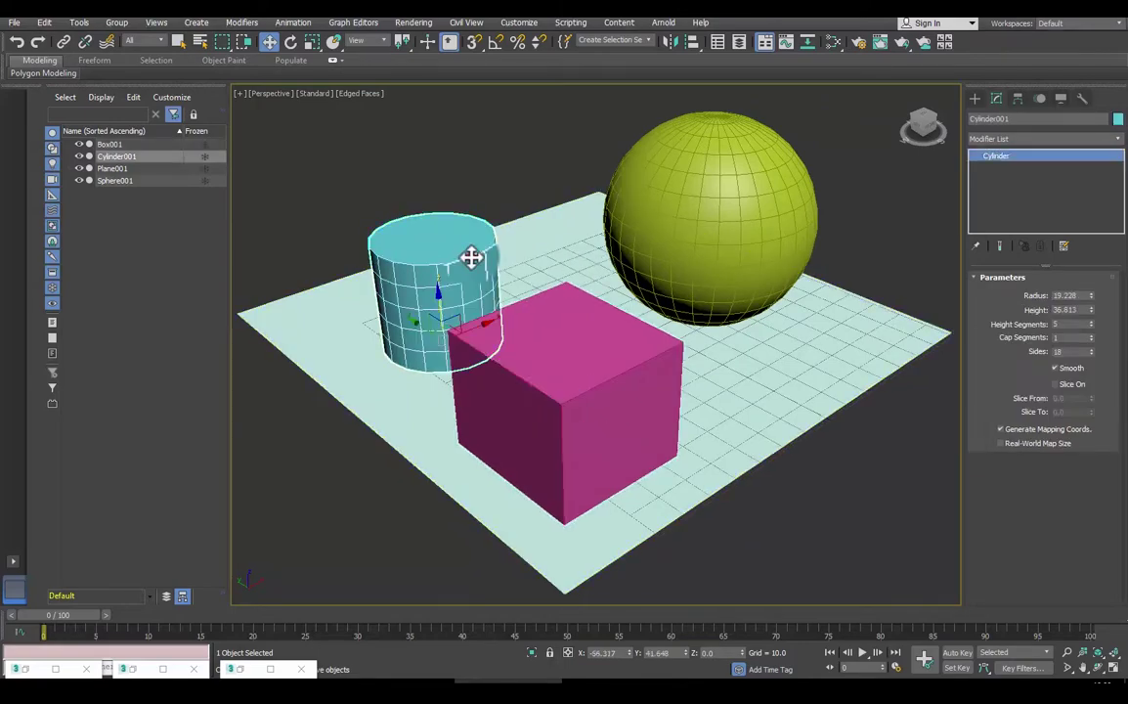
{"action": "left_click", "coordinate": [633, 311]}
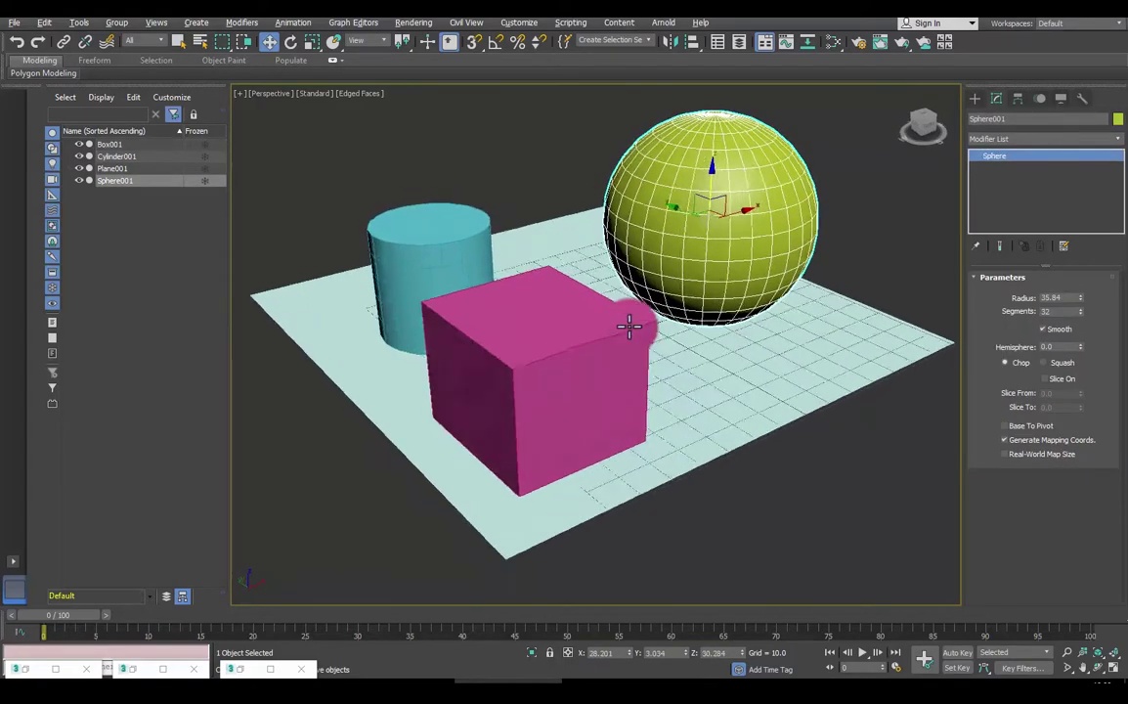
{"action": "middle_click_drag", "start_coordinate": [632, 330], "coordinate": [623, 339]}
{"action": "key", "text": "F4"}
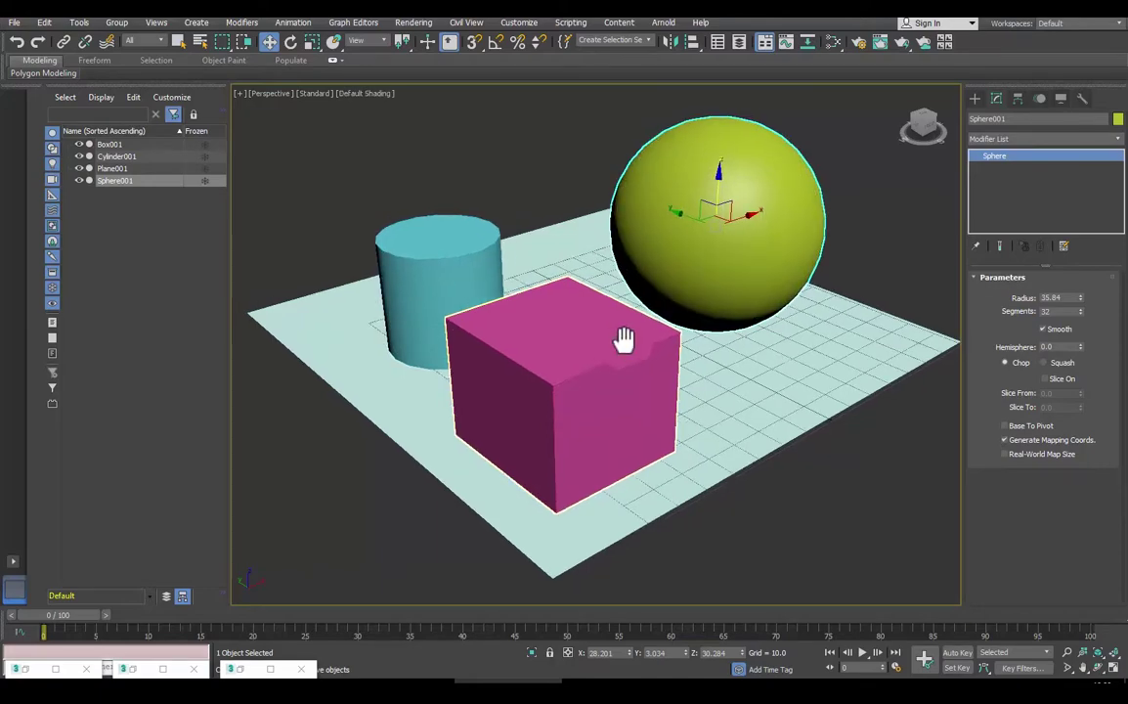
Step: Click through the cylinder, box and sphere in turn to inspect each one
{"action": "left_click", "coordinate": [446, 280]}
{"action": "left_click", "coordinate": [550, 349]}
{"action": "left_click", "coordinate": [723, 230]}
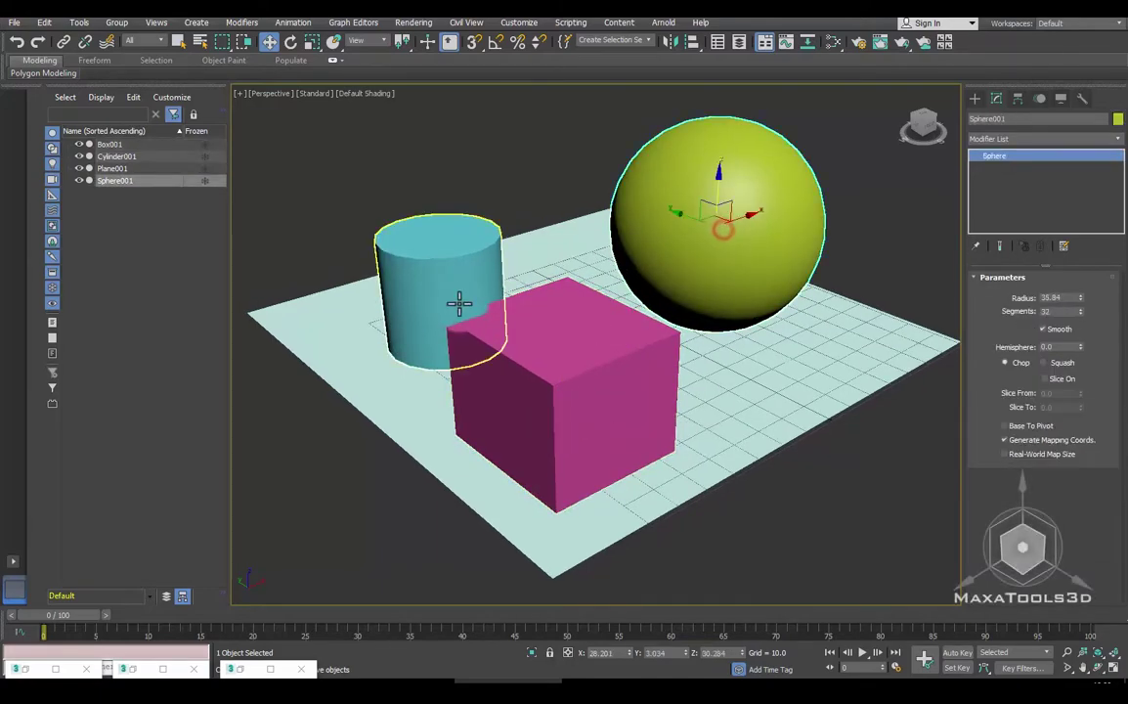
{"action": "left_click", "coordinate": [461, 302]}
{"action": "left_click", "coordinate": [516, 360]}
{"action": "mouse_move", "coordinate": [647, 393]}
{"action": "middle_mouse_down", "text": "alt"}
{"action": "mouse_move", "coordinate": [654, 379]}
{"action": "mouse_move", "coordinate": [556, 355]}
{"action": "mouse_move", "coordinate": [589, 350]}
{"action": "mouse_move", "coordinate": [667, 375]}
{"action": "mouse_move", "coordinate": [705, 355]}
{"action": "mouse_move", "coordinate": [657, 340]}
{"action": "mouse_move", "coordinate": [609, 350]}
{"action": "mouse_move", "coordinate": [636, 382]}
{"action": "mouse_move", "coordinate": [534, 383]}
{"action": "mouse_move", "coordinate": [614, 401]}
{"action": "mouse_move", "coordinate": [621, 375]}
{"action": "mouse_move", "coordinate": [585, 379]}
{"action": "mouse_move", "coordinate": [747, 395]}
{"action": "mouse_move", "coordinate": [725, 408]}
{"action": "mouse_move", "coordinate": [683, 404]}
{"action": "middle_mouse_up", "text": "alt"}
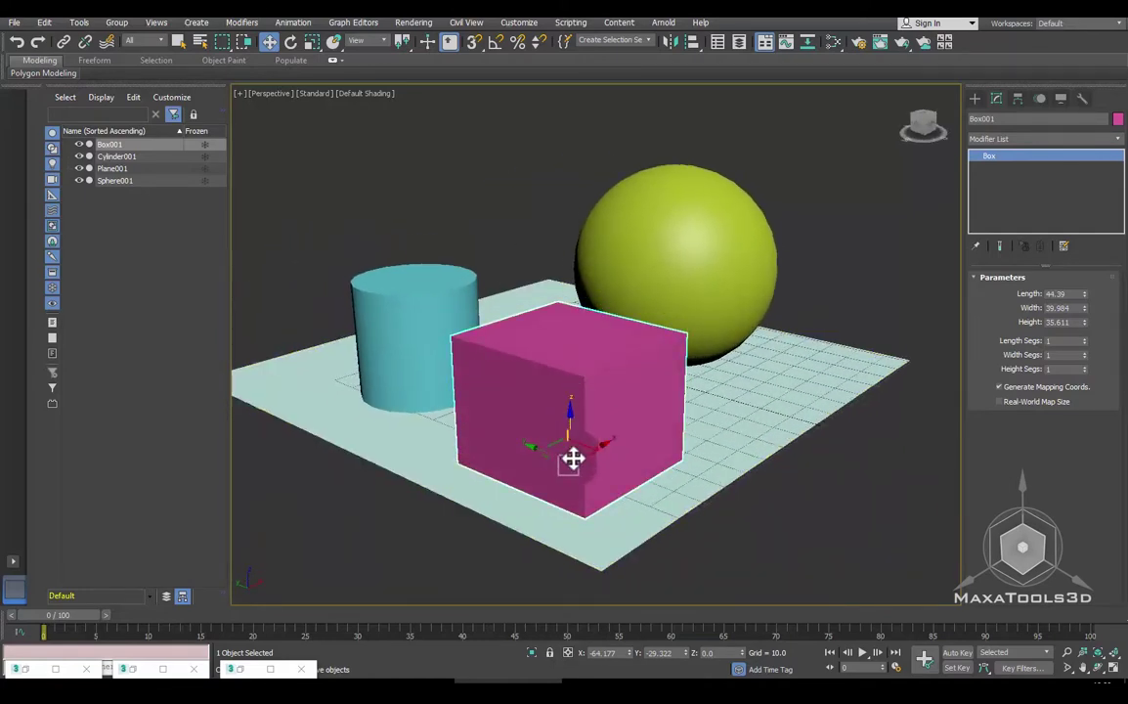
Step: Select the plane, view it from above and below, then reselect the cylinder and sphere
{"action": "middle_click_drag", "start_coordinate": [609, 441], "coordinate": [597, 439], "text": "alt"}
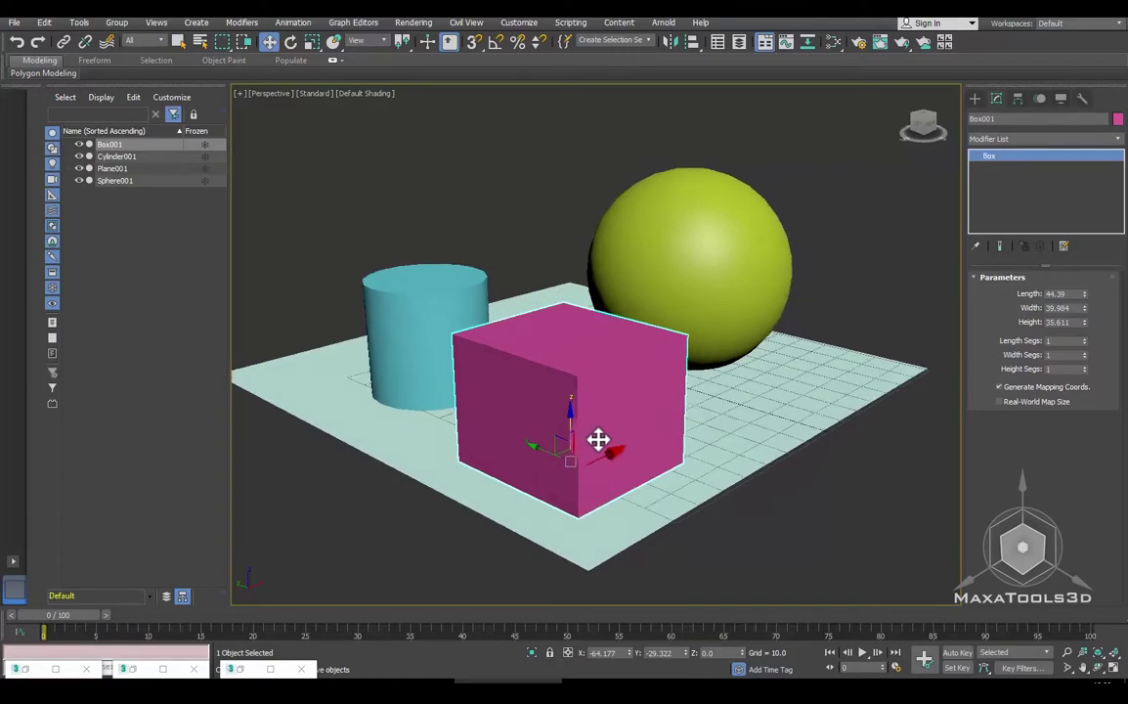
{"action": "left_click", "coordinate": [611, 503]}
{"action": "middle_click_drag", "start_coordinate": [612, 503], "coordinate": [436, 202], "text": "alt"}
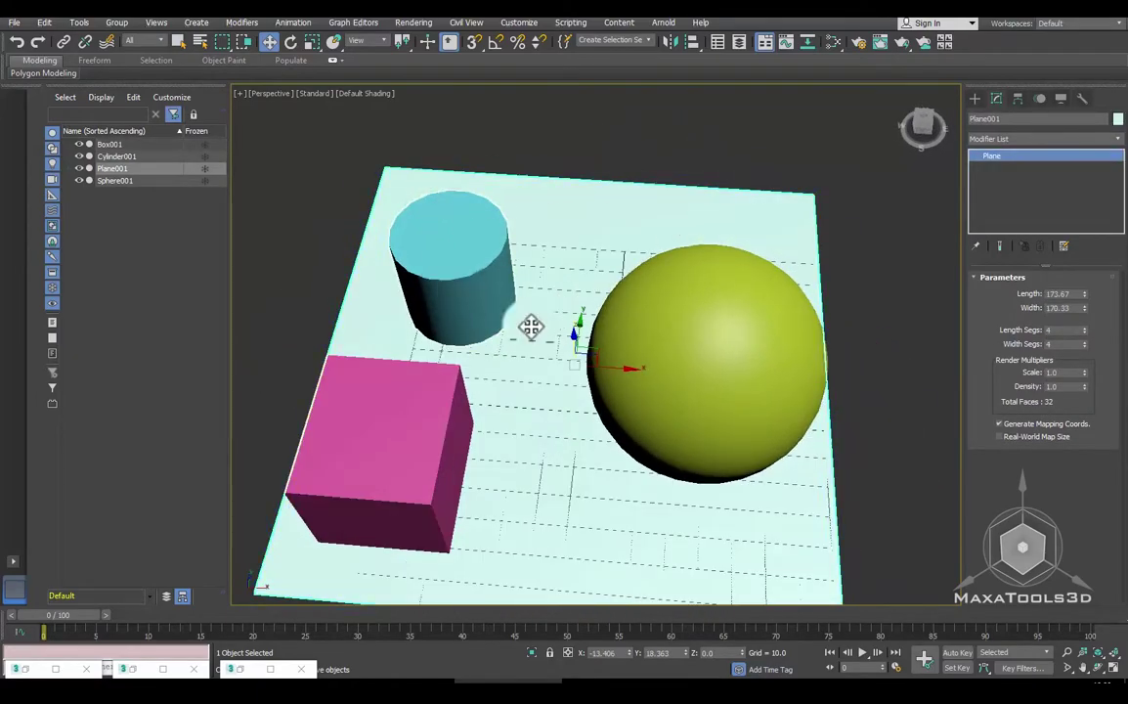
{"action": "mouse_move", "coordinate": [531, 325]}
{"action": "middle_mouse_down", "text": "alt"}
{"action": "mouse_move", "coordinate": [579, 328]}
{"action": "mouse_move", "coordinate": [581, 250]}
{"action": "mouse_move", "coordinate": [687, 256]}
{"action": "mouse_move", "coordinate": [573, 320]}
{"action": "mouse_move", "coordinate": [675, 364]}
{"action": "mouse_move", "coordinate": [612, 383]}
{"action": "mouse_move", "coordinate": [676, 359]}
{"action": "mouse_move", "coordinate": [674, 348]}
{"action": "mouse_move", "coordinate": [668, 359]}
{"action": "middle_mouse_up", "text": "alt"}
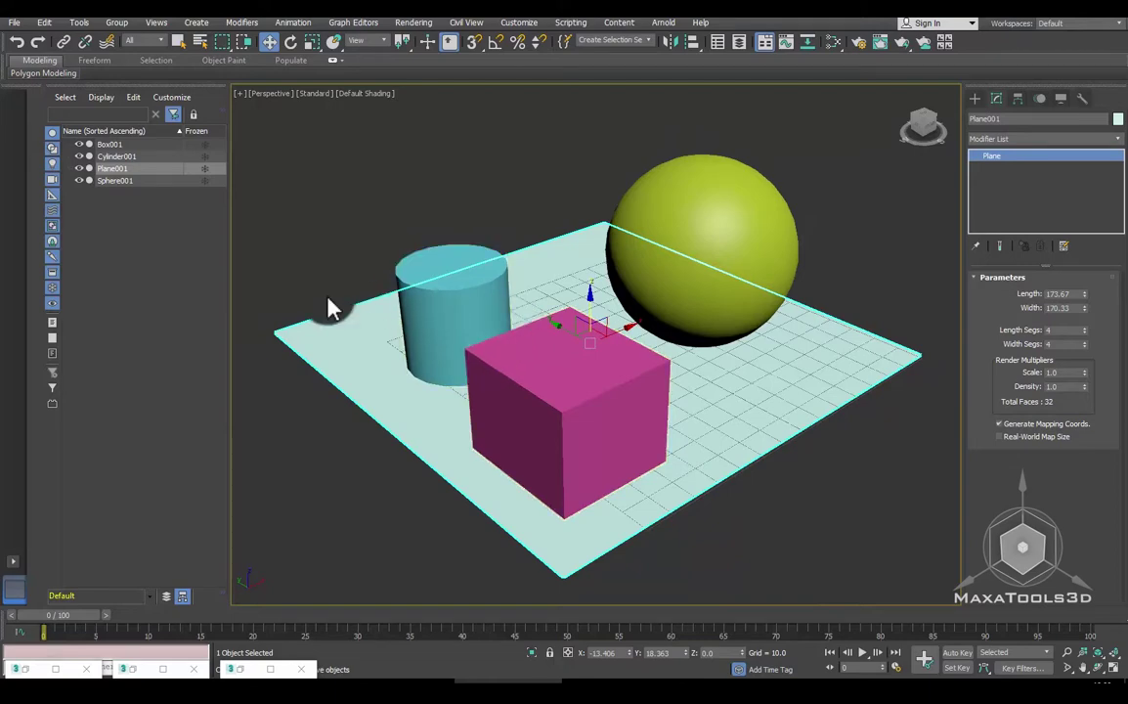
{"action": "left_click", "coordinate": [433, 259]}
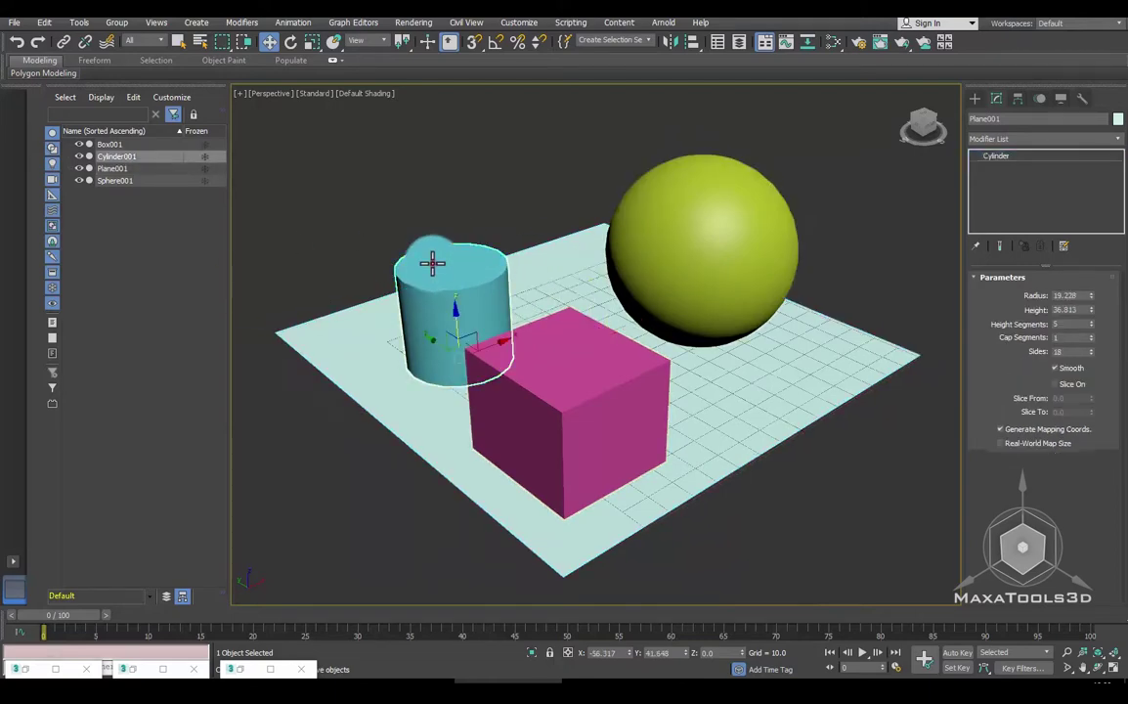
{"action": "left_click", "coordinate": [703, 241]}
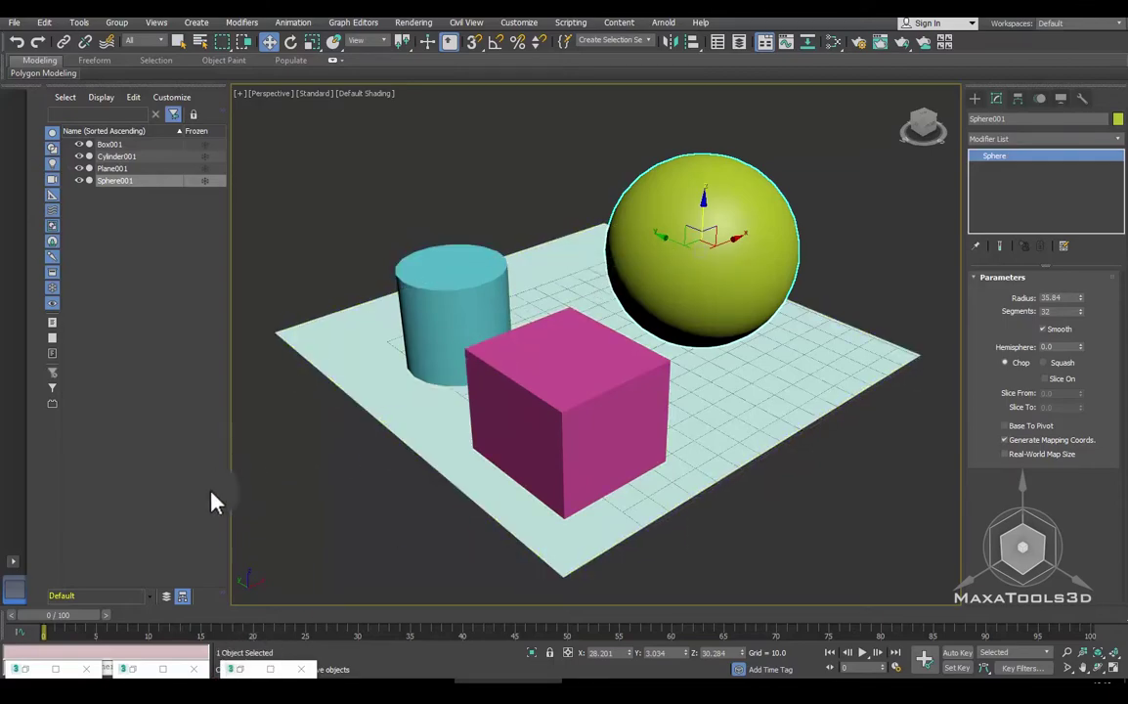
{"action": "left_click", "coordinate": [28, 673]}
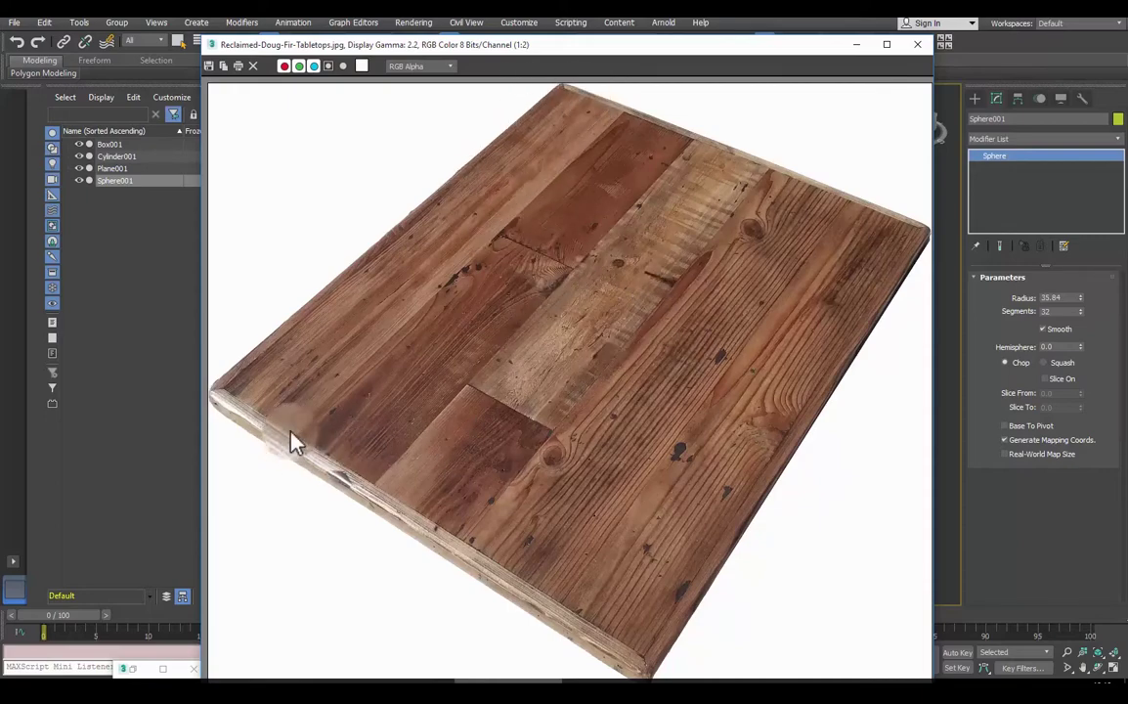
{"action": "left_click", "coordinate": [856, 46]}
{"action": "left_click", "coordinate": [132, 668]}
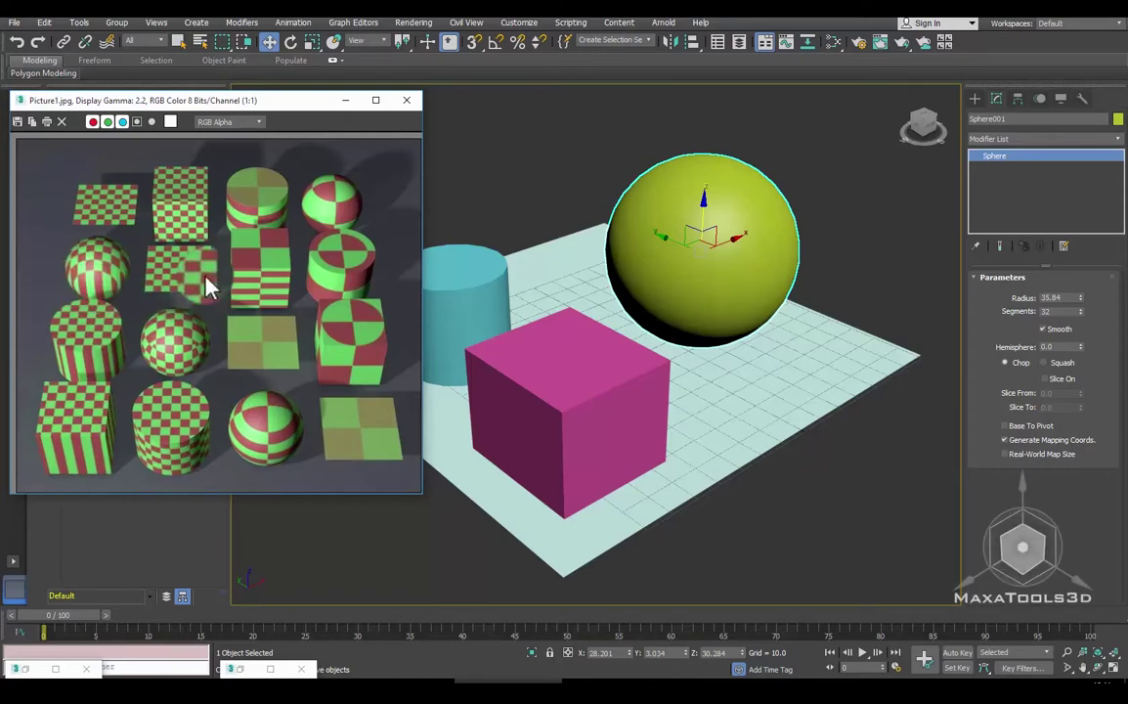
{"action": "left_click", "coordinate": [344, 102]}
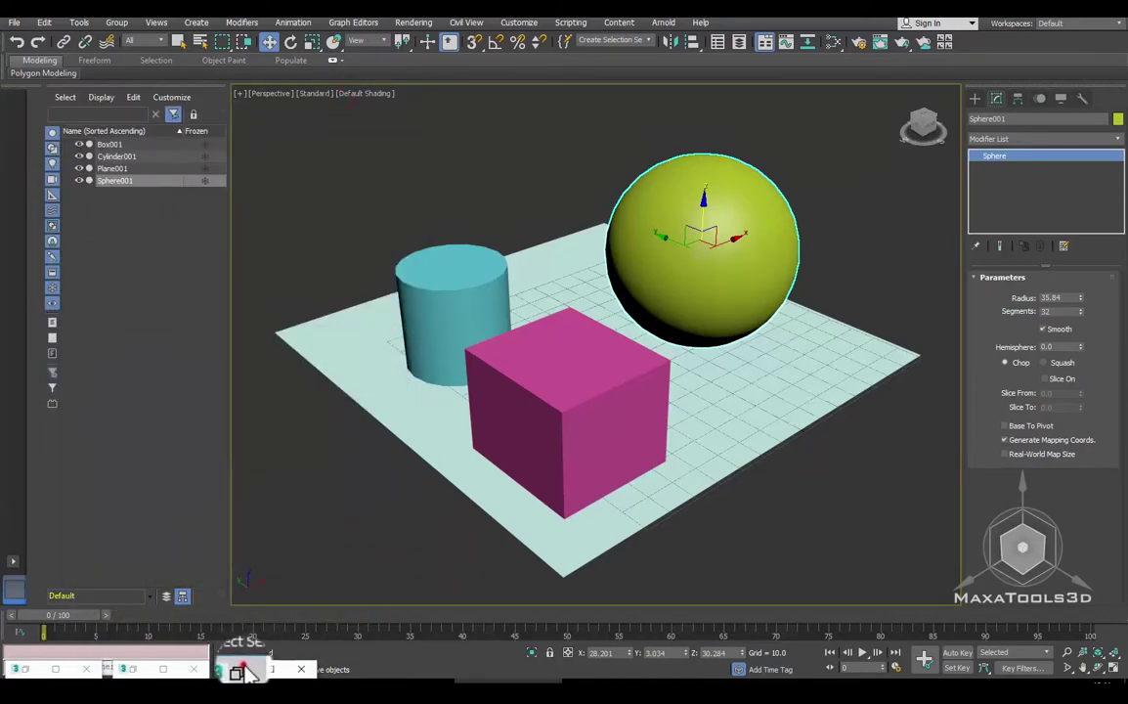
{"action": "left_click", "coordinate": [239, 668]}
{"action": "left_click_drag", "start_coordinate": [364, 80], "coordinate": [569, 170]}
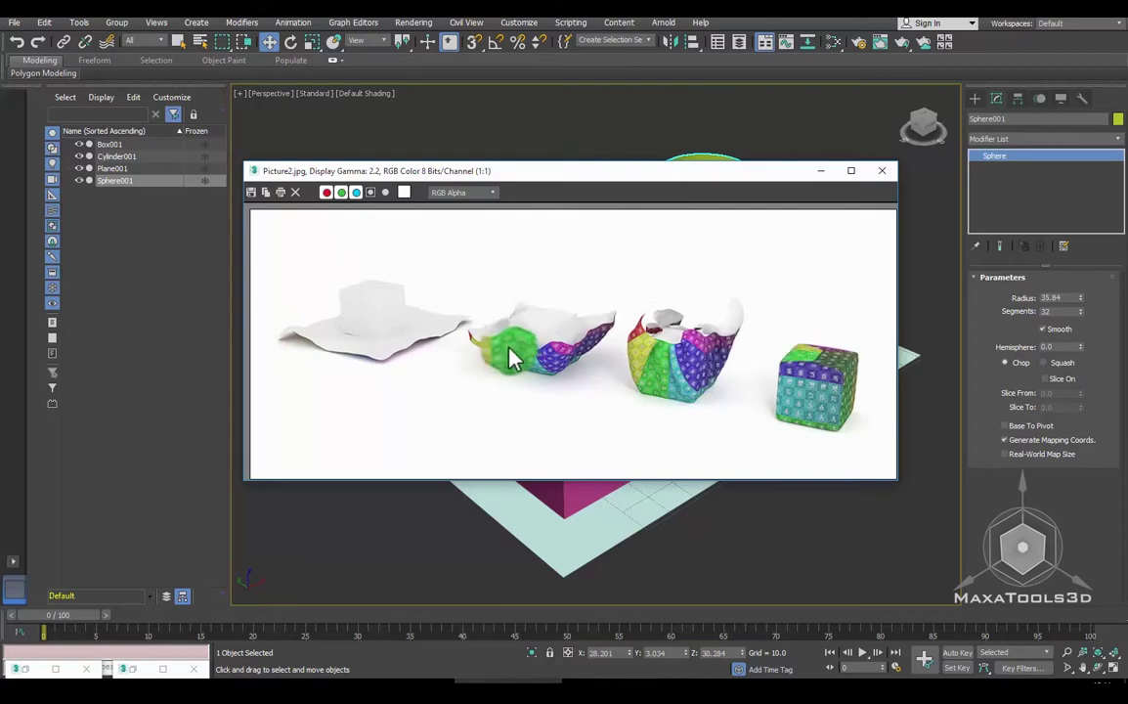
{"action": "left_click_drag", "start_coordinate": [695, 183], "coordinate": [636, 369]}
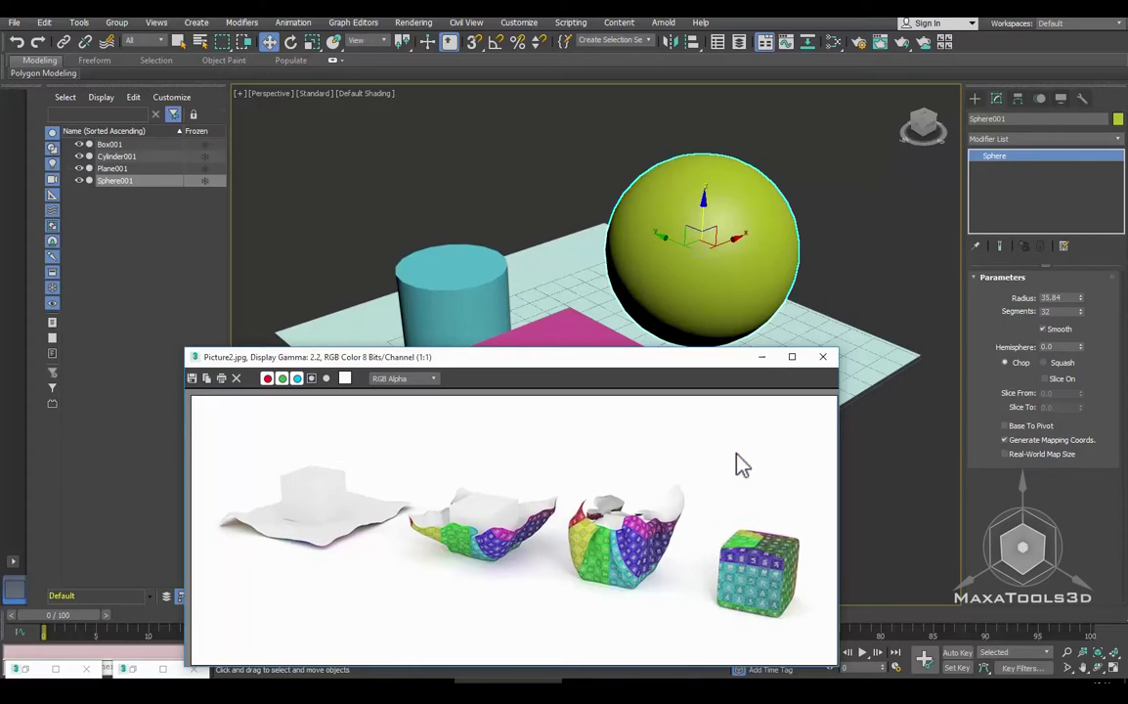
{"action": "left_click", "coordinate": [765, 356]}
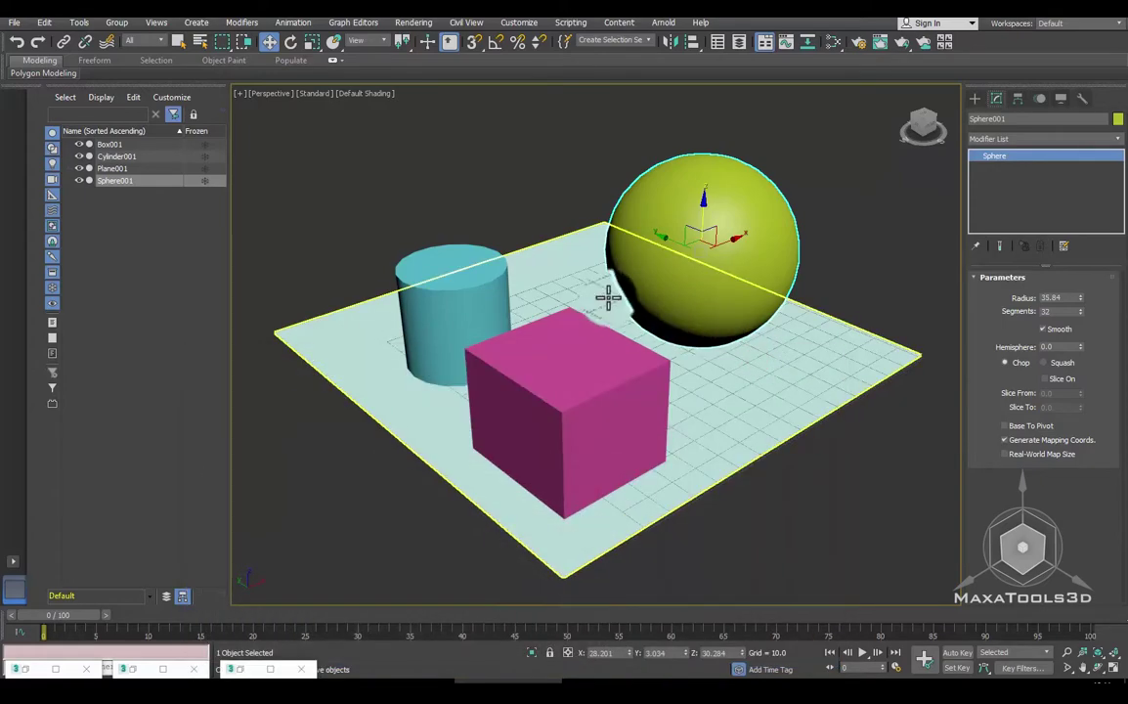
{"action": "middle_click_drag", "start_coordinate": [572, 278], "coordinate": [564, 266]}
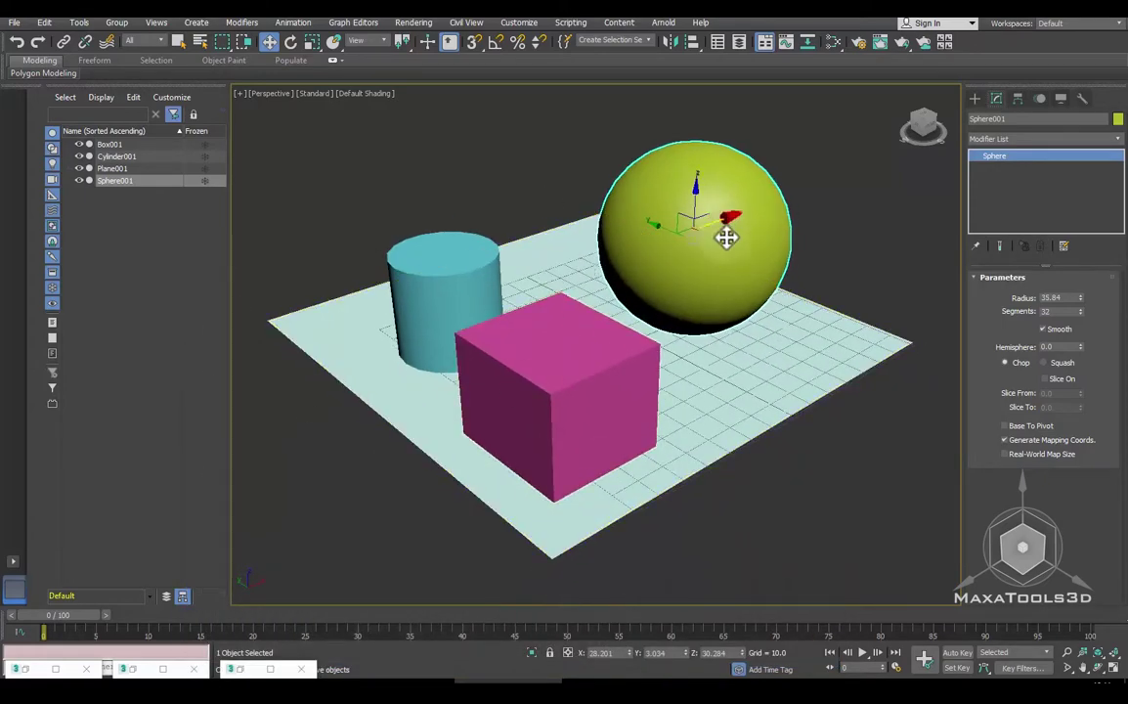
{"action": "middle_click_drag", "start_coordinate": [663, 296], "coordinate": [596, 315]}
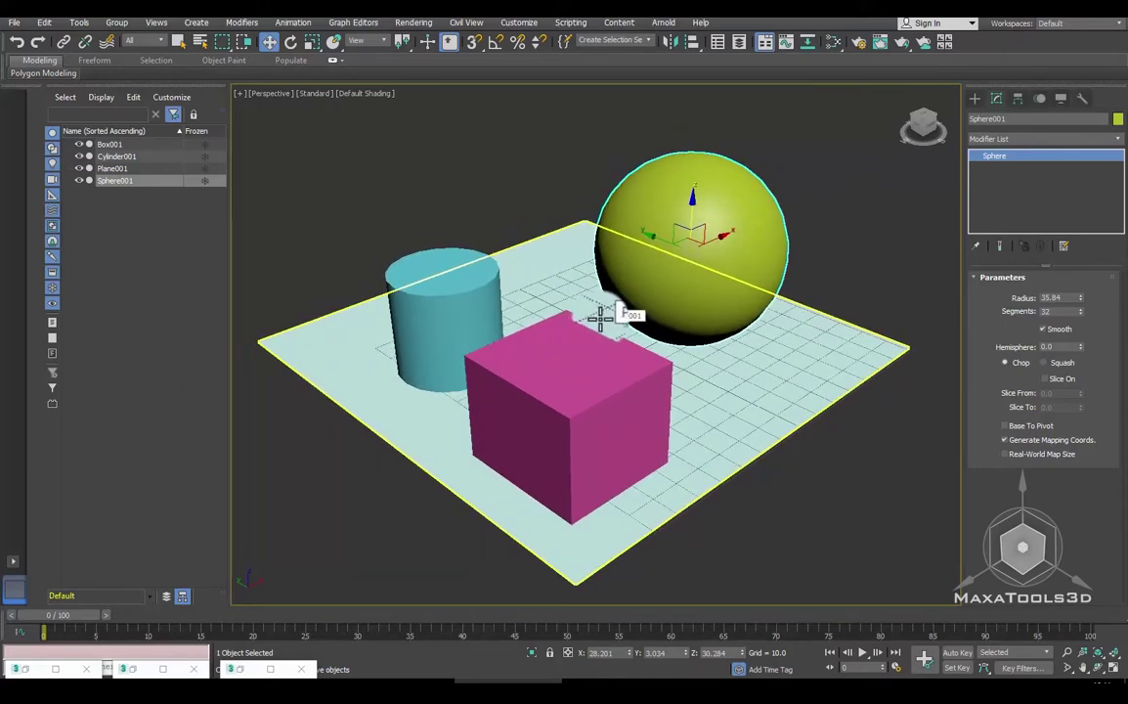
{"action": "scroll", "coordinate": [600, 316], "scroll_direction": "up", "scroll_amount": 2}
{"action": "scroll", "coordinate": [621, 315], "scroll_direction": "up", "scroll_amount": 2}
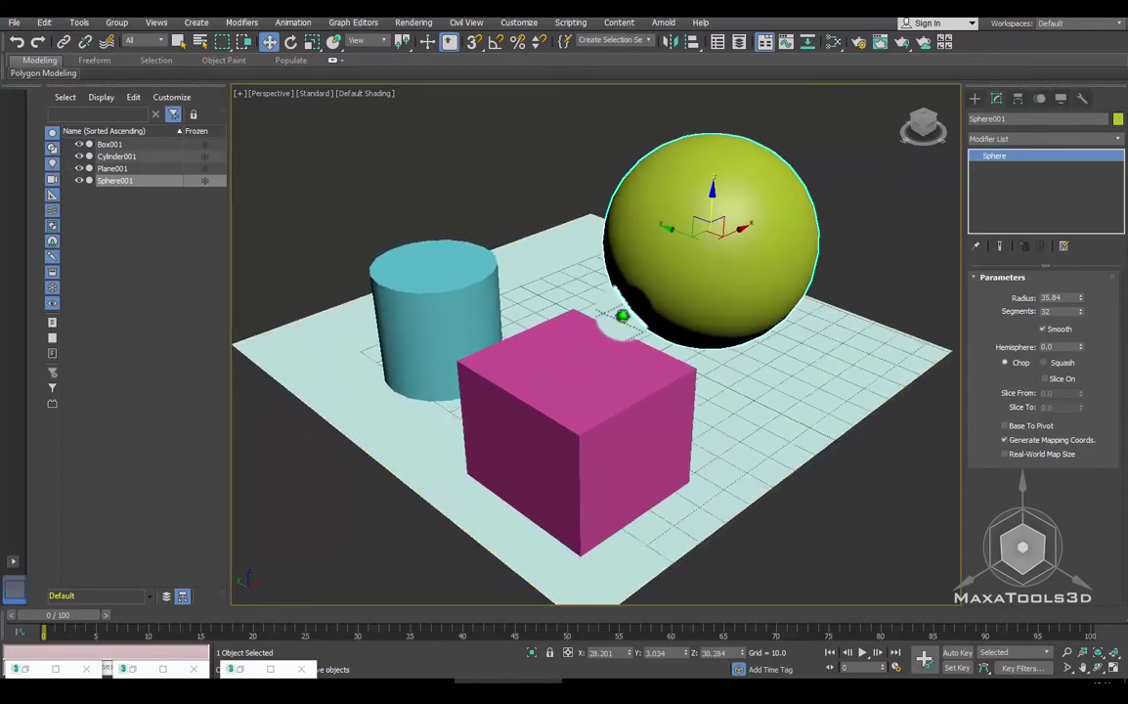
{"action": "scroll", "coordinate": [623, 314], "scroll_direction": "up", "scroll_amount": 1}
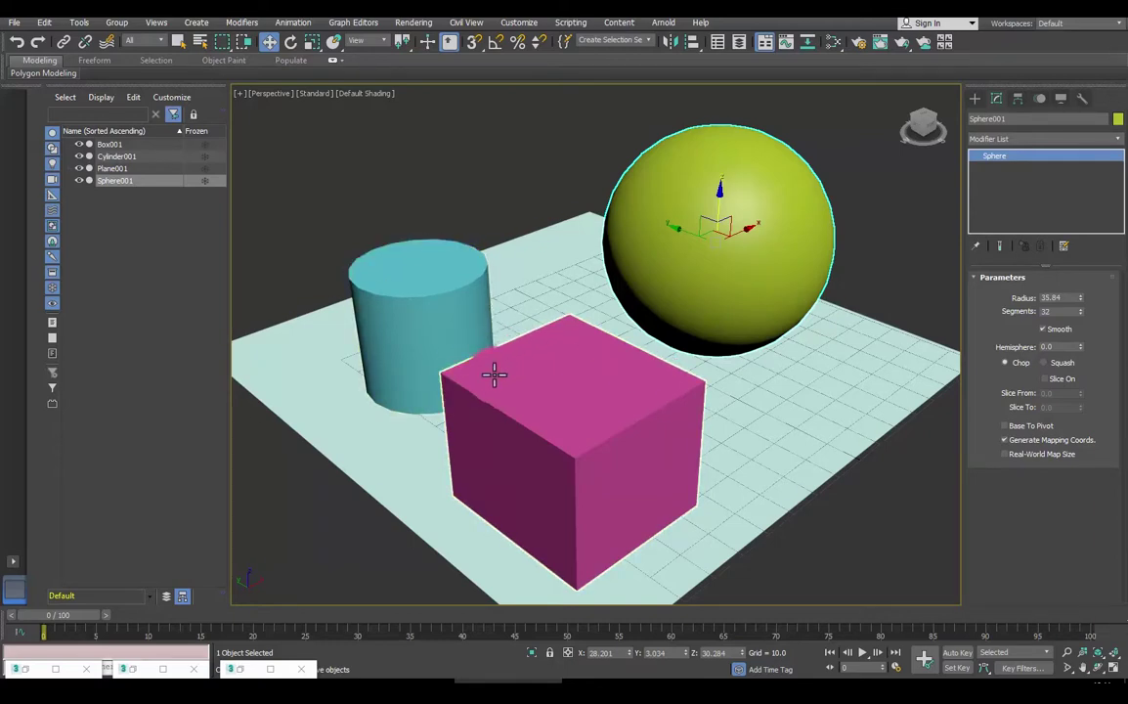
{"action": "left_click", "coordinate": [580, 400]}
{"action": "left_click", "coordinate": [448, 324]}
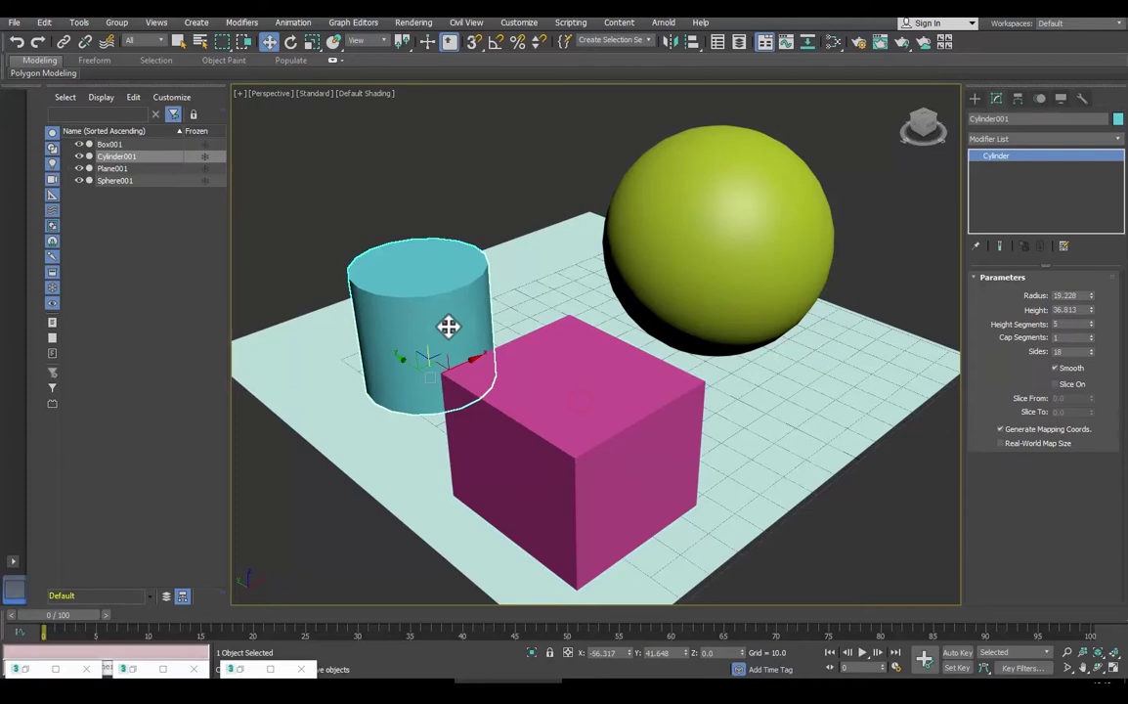
{"action": "left_click", "coordinate": [806, 390]}
{"action": "left_click", "coordinate": [746, 262]}
{"action": "left_click", "coordinate": [418, 342]}
{"action": "left_click", "coordinate": [477, 407]}
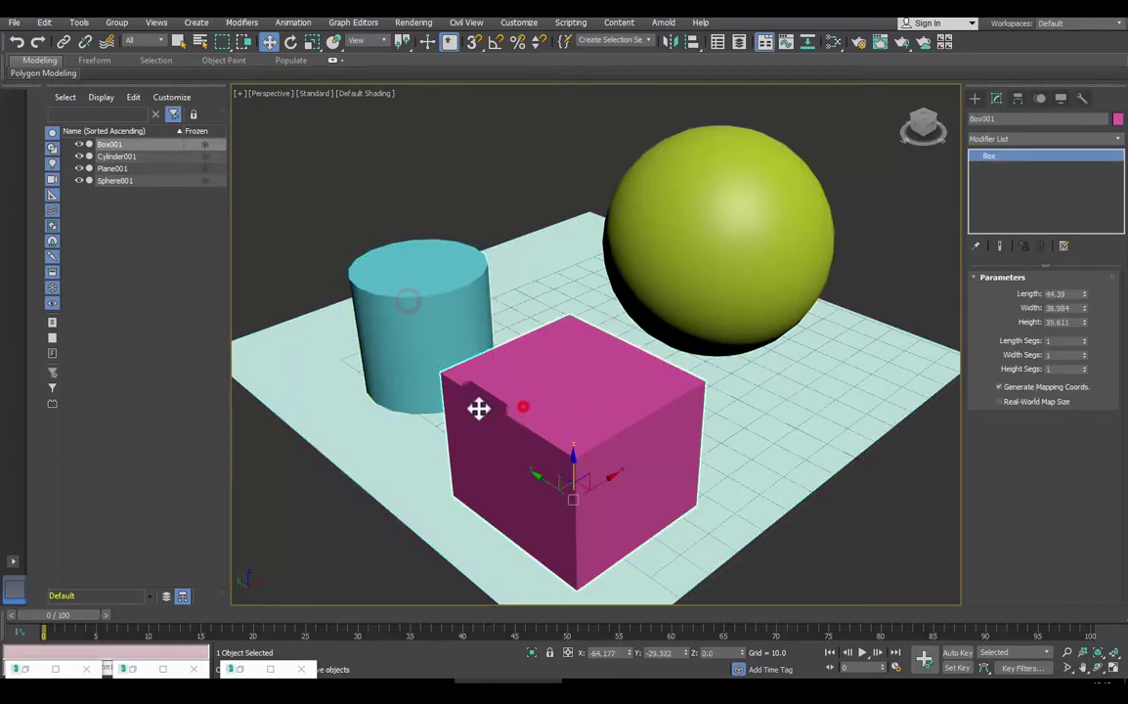
{"action": "left_click", "coordinate": [365, 322]}
{"action": "left_click", "coordinate": [645, 389]}
{"action": "left_click", "coordinate": [672, 239]}
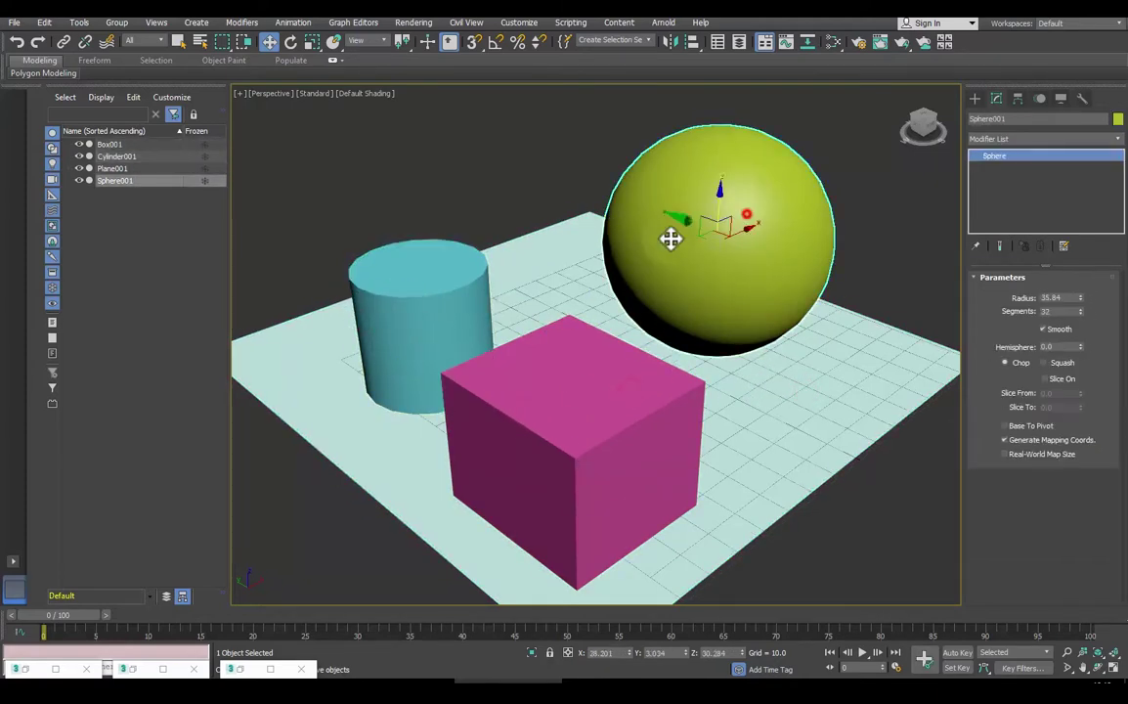
{"action": "left_click", "coordinate": [364, 297]}
{"action": "left_click", "coordinate": [554, 417]}
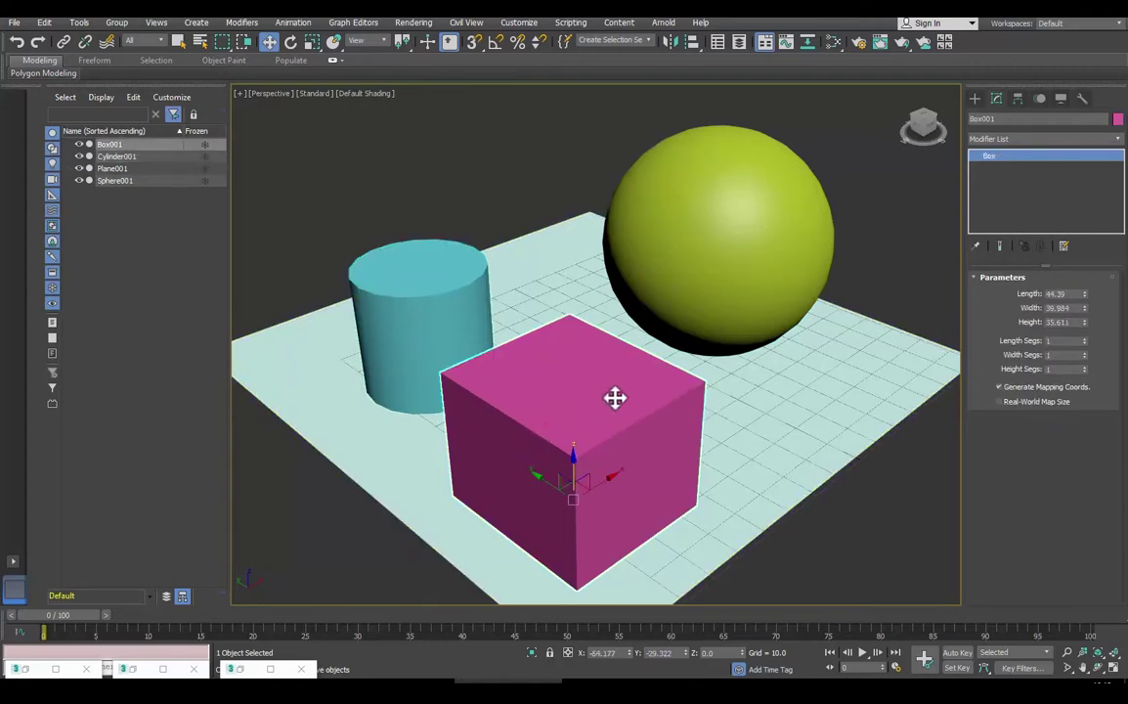
{"action": "scroll", "coordinate": [597, 383], "scroll_direction": "down", "scroll_amount": 1}
{"action": "middle_click_drag", "start_coordinate": [600, 377], "coordinate": [582, 352]}
{"action": "scroll", "coordinate": [585, 352], "scroll_direction": "down", "scroll_amount": 1}
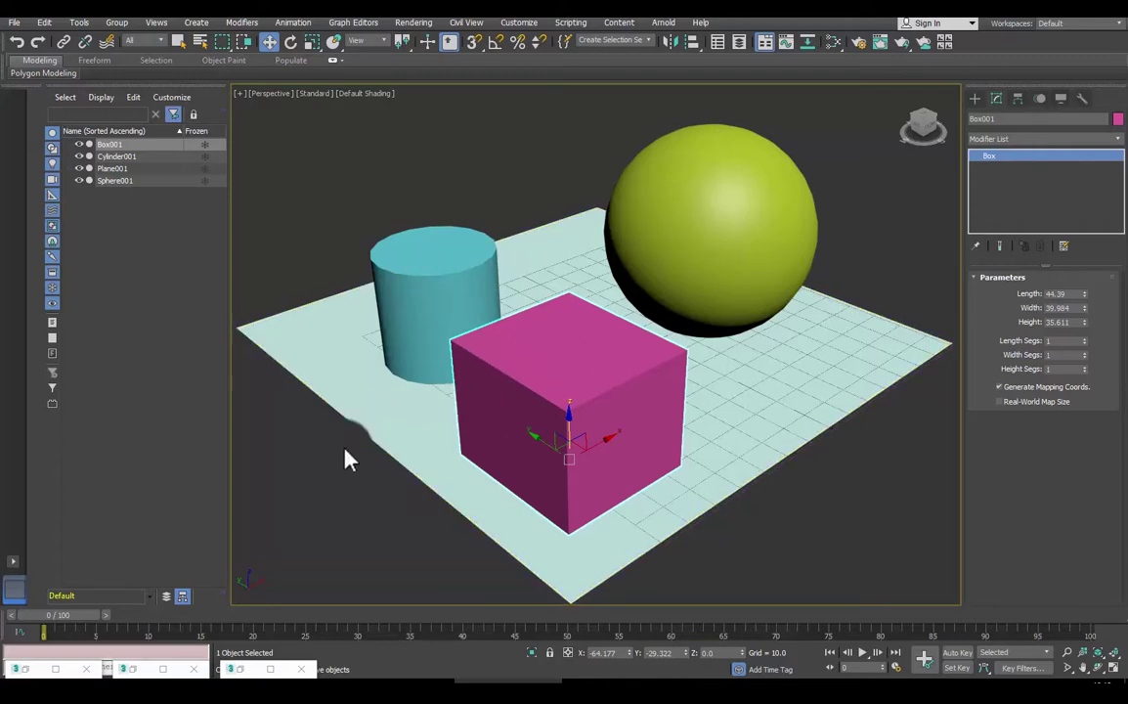
Step: Browse the Tex Maps textures, clicking relief, abujardado, grass, wood and asphalt images
{"action": "key", "text": "alt+Tab"}
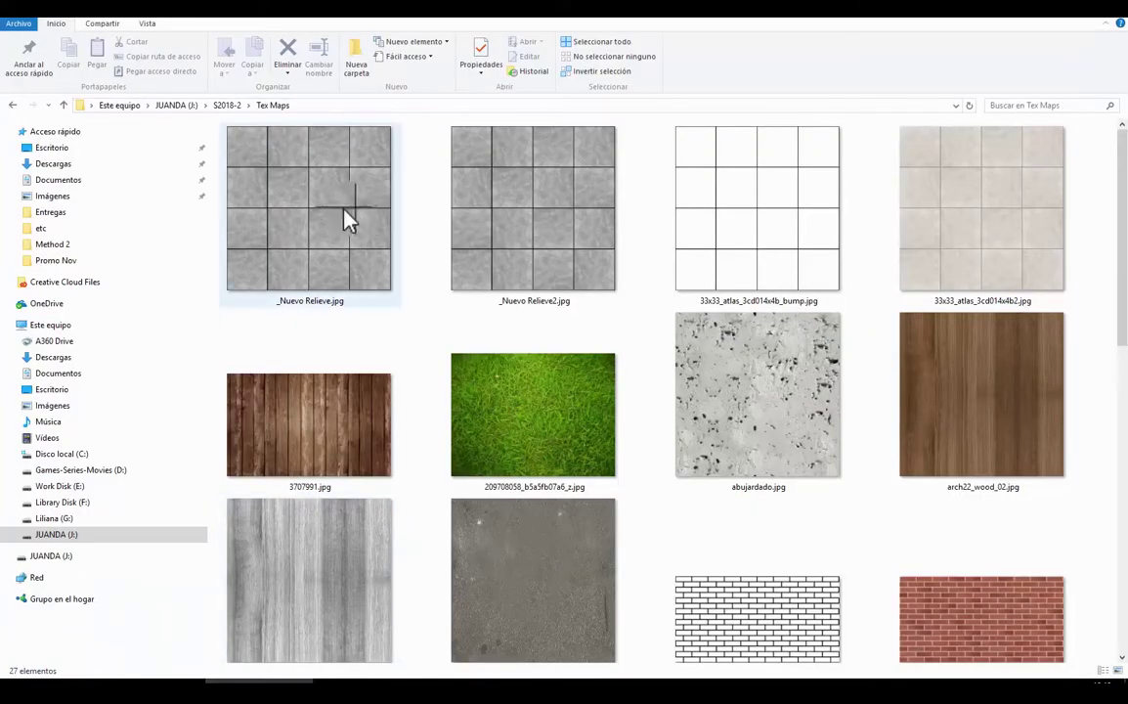
{"action": "scroll", "coordinate": [430, 269], "scroll_direction": "down", "scroll_amount": 1}
{"action": "scroll", "coordinate": [454, 272], "scroll_direction": "down", "scroll_amount": 2}
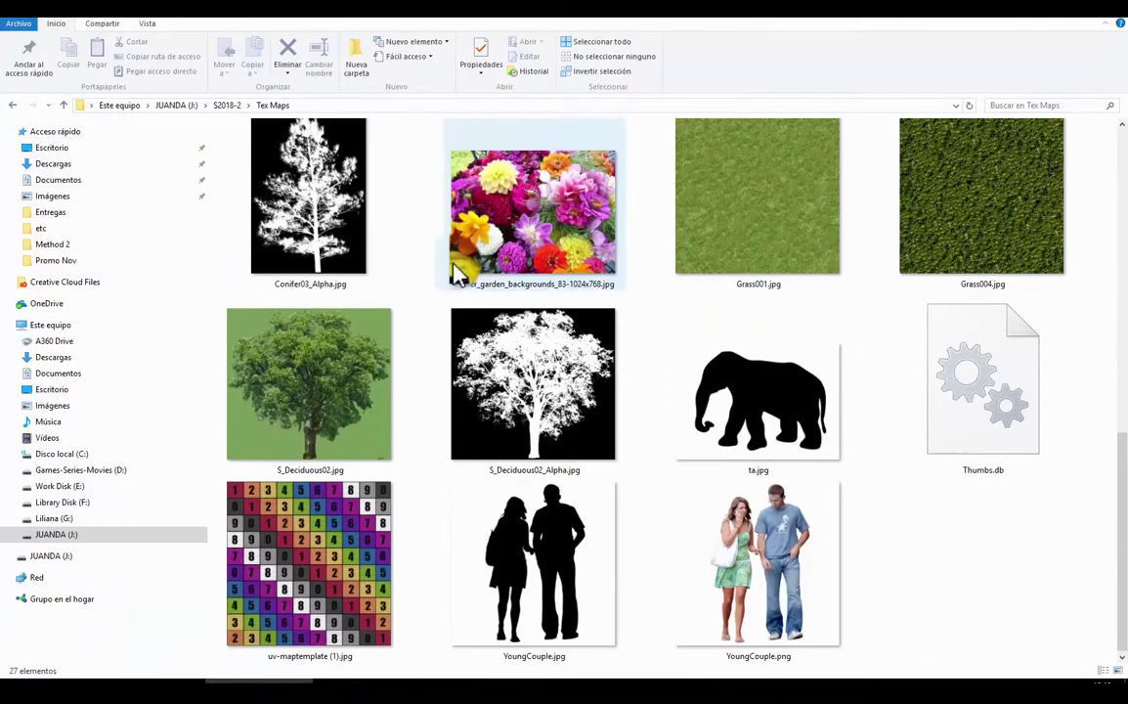
{"action": "scroll", "coordinate": [455, 271], "scroll_direction": "up", "scroll_amount": 2}
{"action": "scroll", "coordinate": [455, 269], "scroll_direction": "up", "scroll_amount": 5}
{"action": "left_click", "coordinate": [284, 211]}
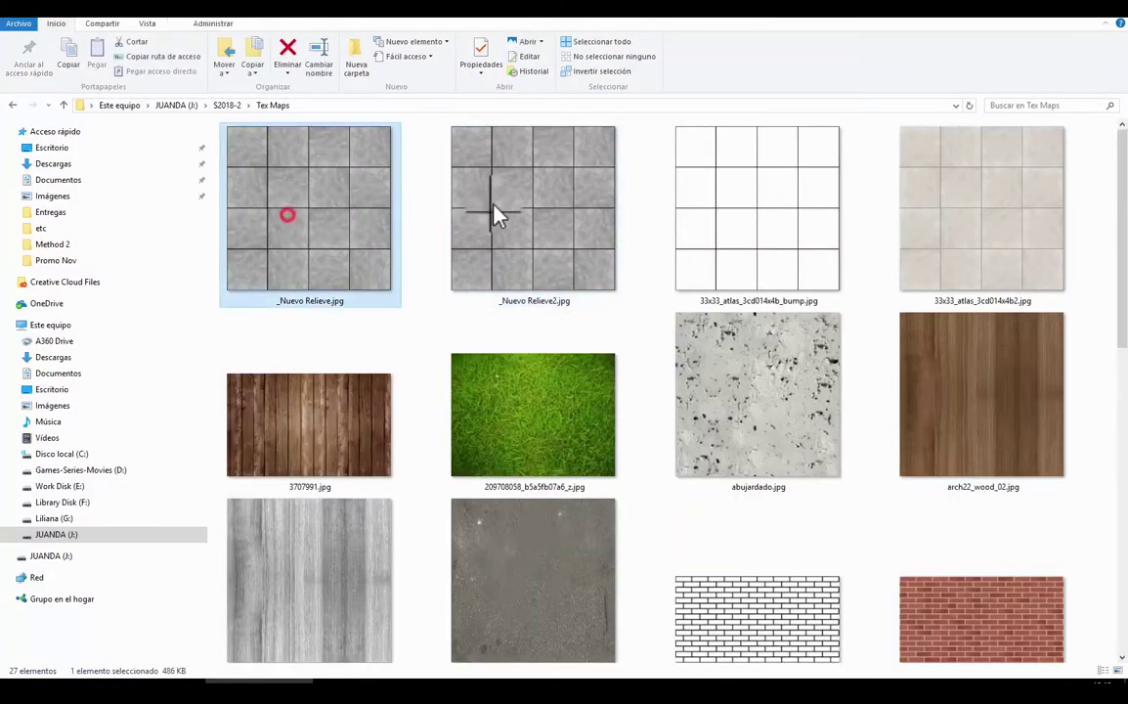
{"action": "left_click", "coordinate": [494, 202]}
{"action": "left_click", "coordinate": [756, 193]}
{"action": "left_click", "coordinate": [950, 203]}
{"action": "left_click", "coordinate": [969, 379]}
{"action": "left_click", "coordinate": [781, 390]}
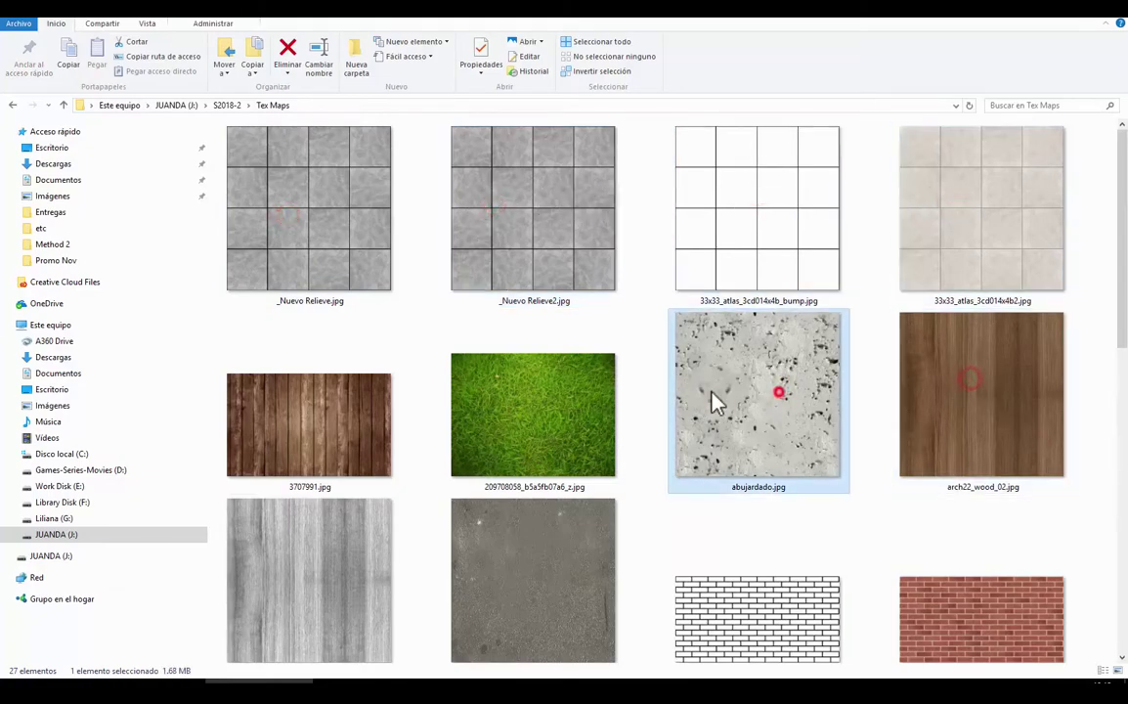
{"action": "left_click", "coordinate": [594, 390]}
{"action": "left_click", "coordinate": [312, 403]}
{"action": "left_click", "coordinate": [349, 546]}
{"action": "scroll", "coordinate": [488, 564], "scroll_direction": "down", "scroll_amount": 1}
{"action": "left_click", "coordinate": [489, 565]}
Step: Scroll up and down through the Tex Maps folder looking for brick textures
{"action": "scroll", "coordinate": [490, 557], "scroll_direction": "down", "scroll_amount": 4}
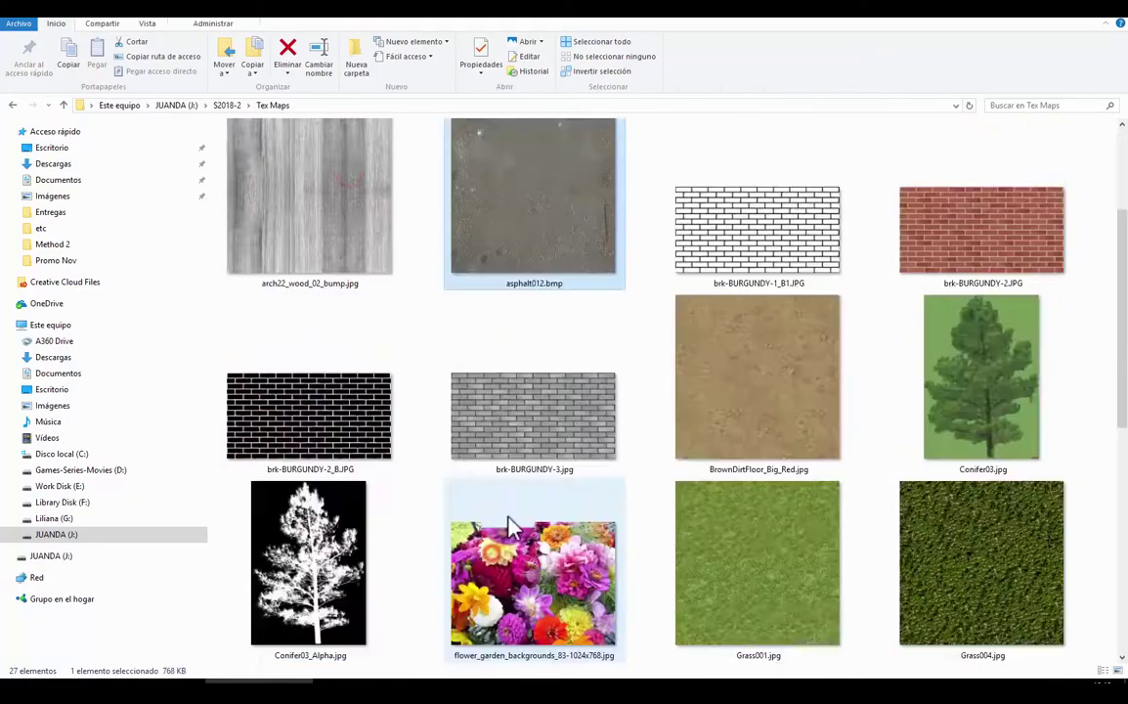
{"action": "scroll", "coordinate": [499, 528], "scroll_direction": "down", "scroll_amount": 4}
{"action": "scroll", "coordinate": [491, 459], "scroll_direction": "up", "scroll_amount": 4}
{"action": "scroll", "coordinate": [483, 391], "scroll_direction": "up", "scroll_amount": 4}
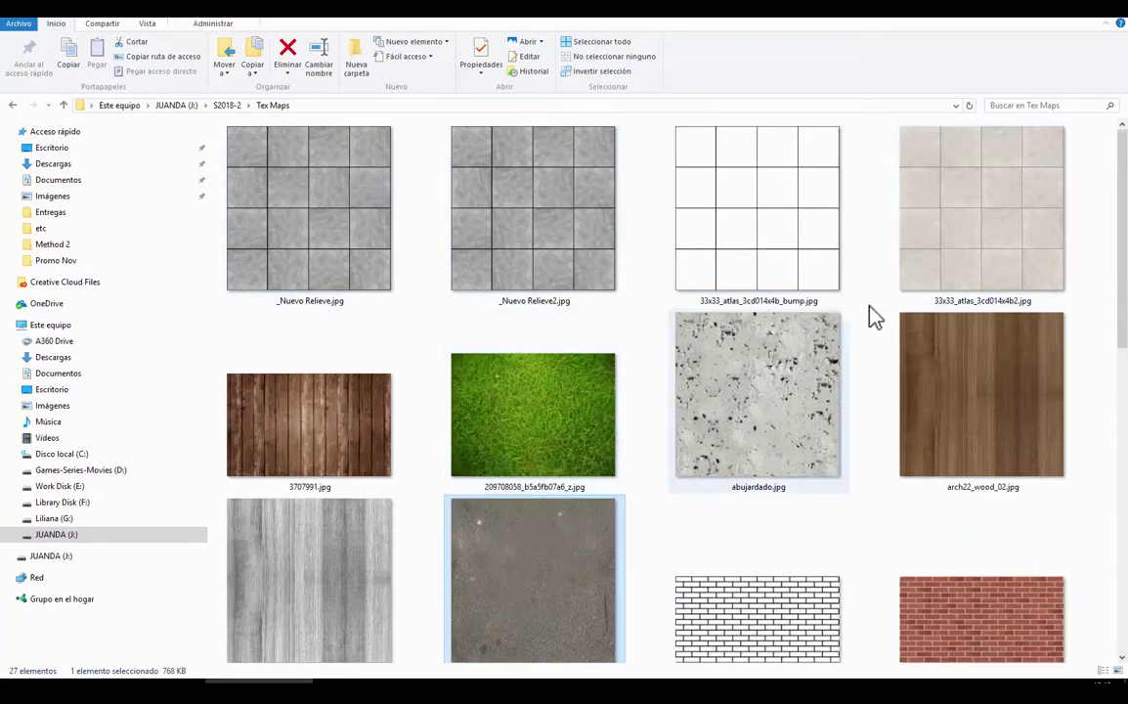
{"action": "scroll", "coordinate": [595, 379], "scroll_direction": "down", "scroll_amount": 2}
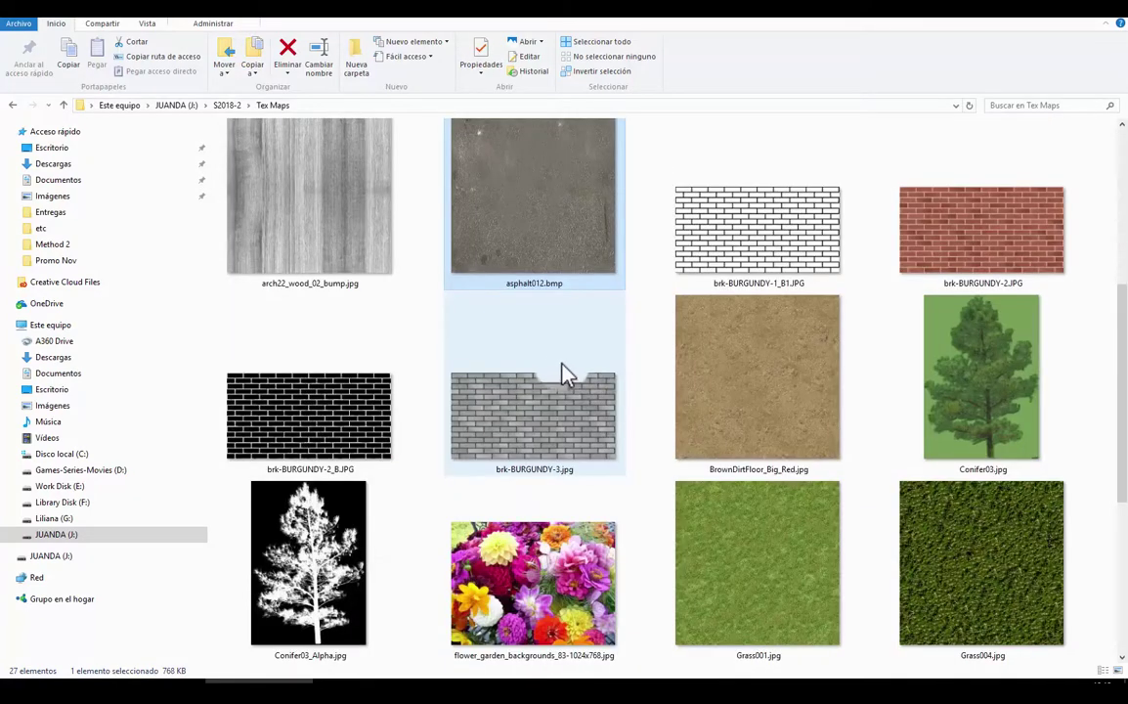
{"action": "scroll", "coordinate": [502, 367], "scroll_direction": "down", "scroll_amount": 2}
{"action": "scroll", "coordinate": [506, 368], "scroll_direction": "up", "scroll_amount": 3}
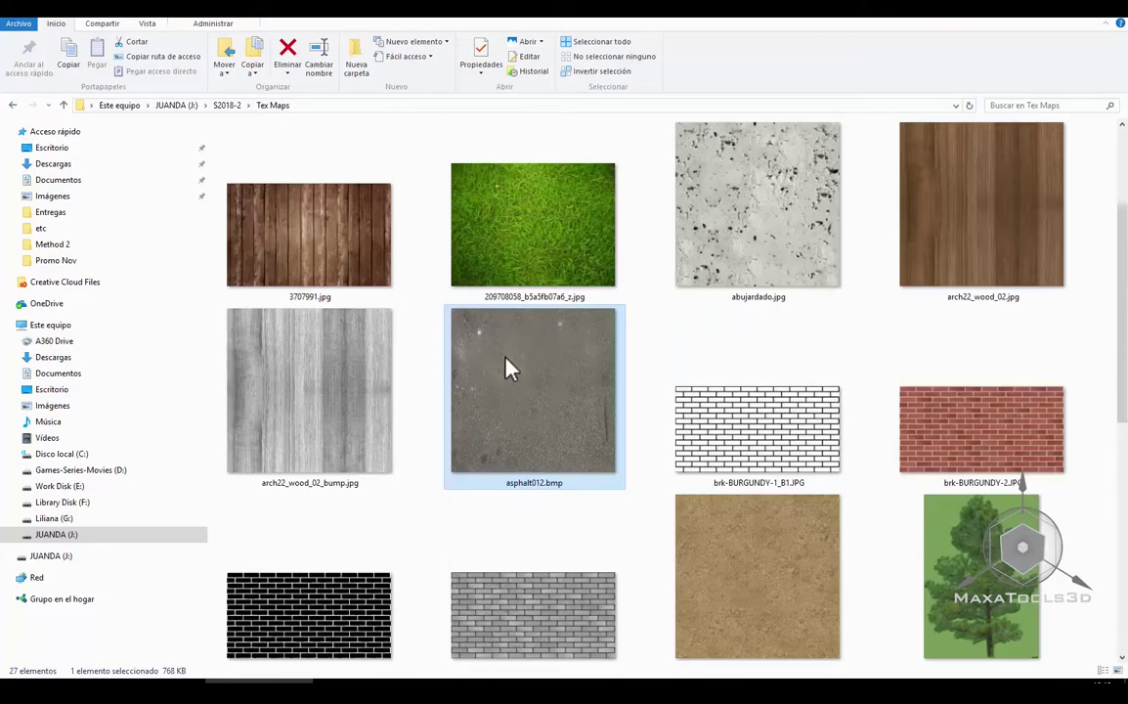
{"action": "scroll", "coordinate": [586, 352], "scroll_direction": "up", "scroll_amount": 1}
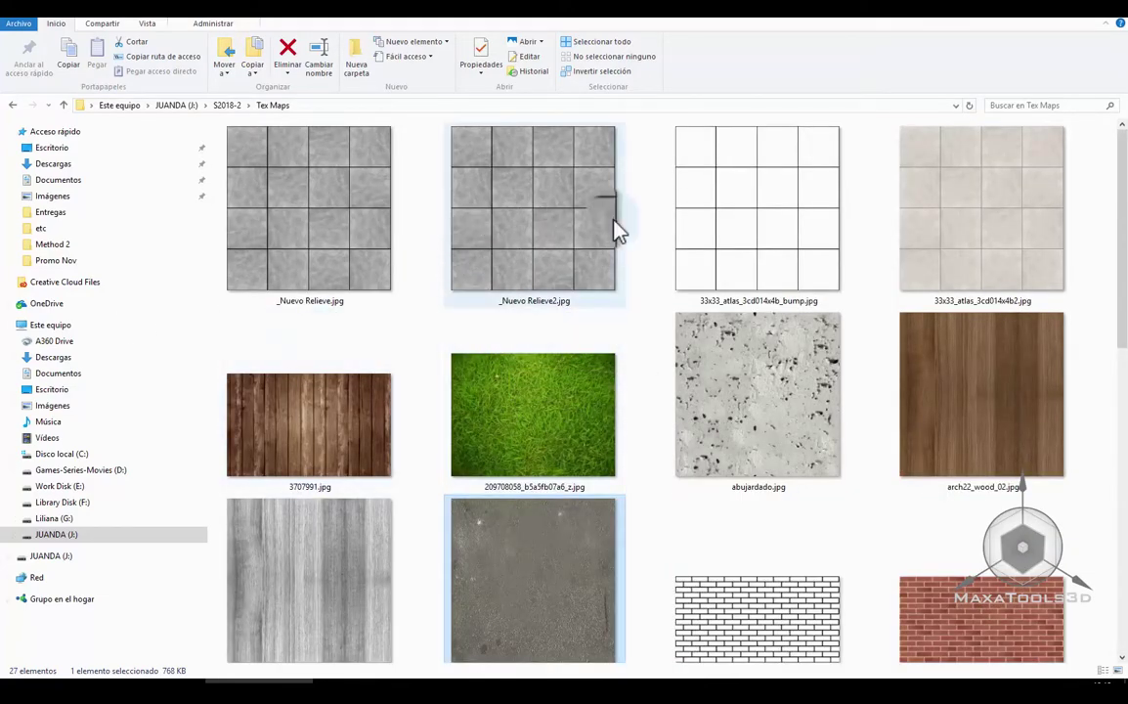
{"action": "scroll", "coordinate": [743, 372], "scroll_direction": "down", "scroll_amount": 1}
{"action": "scroll", "coordinate": [745, 376], "scroll_direction": "down", "scroll_amount": 1}
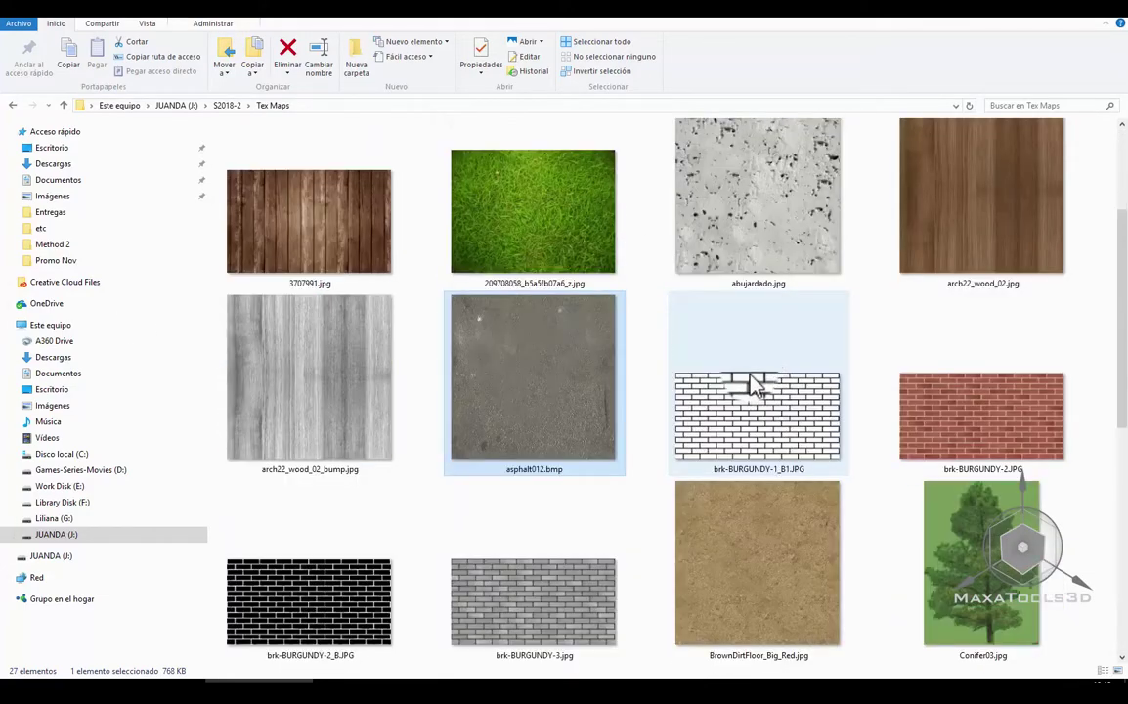
{"action": "scroll", "coordinate": [747, 383], "scroll_direction": "down", "scroll_amount": 1}
{"action": "scroll", "coordinate": [749, 383], "scroll_direction": "up", "scroll_amount": 2}
{"action": "scroll", "coordinate": [860, 416], "scroll_direction": "up", "scroll_amount": 1}
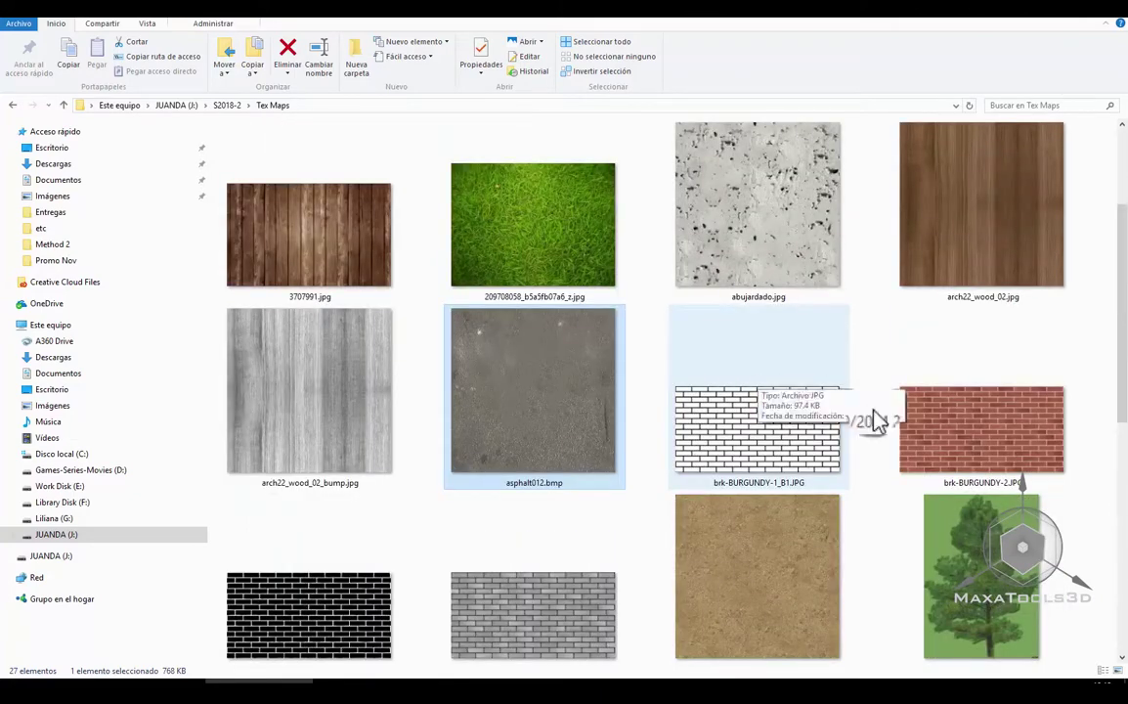
Step: Compare the brk-BURGUNDY-2.JPG and brk-BURGUNDY-1_B1.JPG brick textures
{"action": "left_click", "coordinate": [948, 423]}
{"action": "left_click_drag", "start_coordinate": [948, 422], "coordinate": [782, 405]}
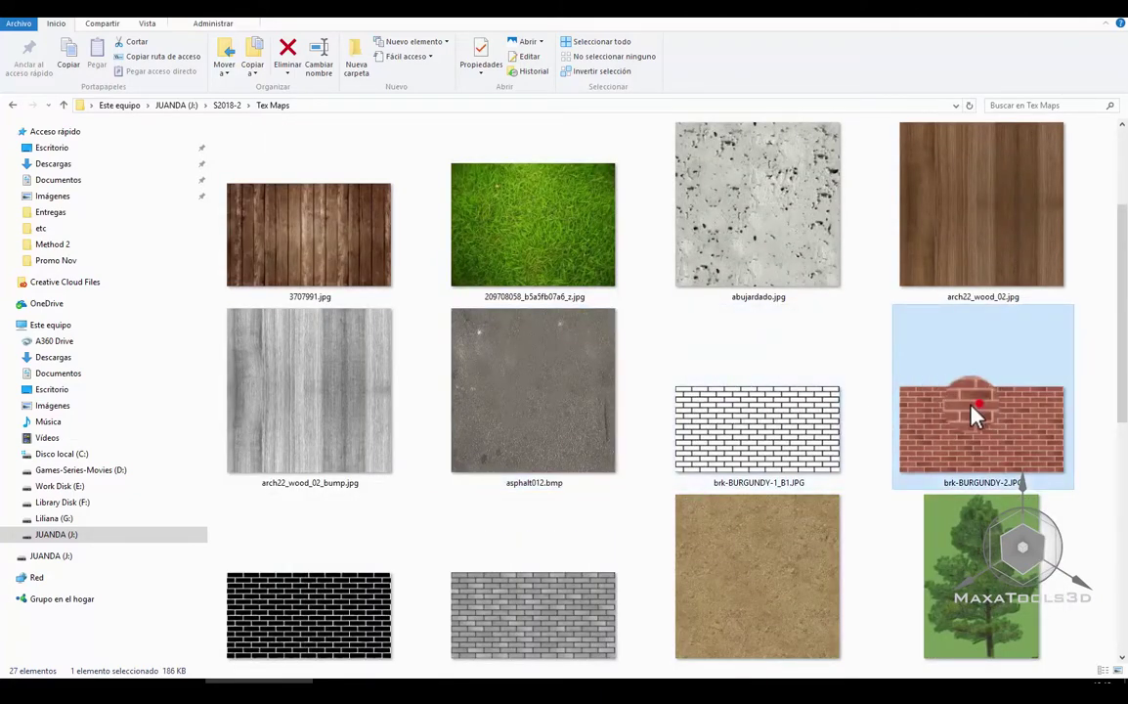
{"action": "left_click", "coordinate": [730, 410]}
{"action": "left_click", "coordinate": [931, 402]}
{"action": "left_click", "coordinate": [782, 425]}
{"action": "left_click", "coordinate": [973, 435]}
{"action": "left_click", "coordinate": [826, 423]}
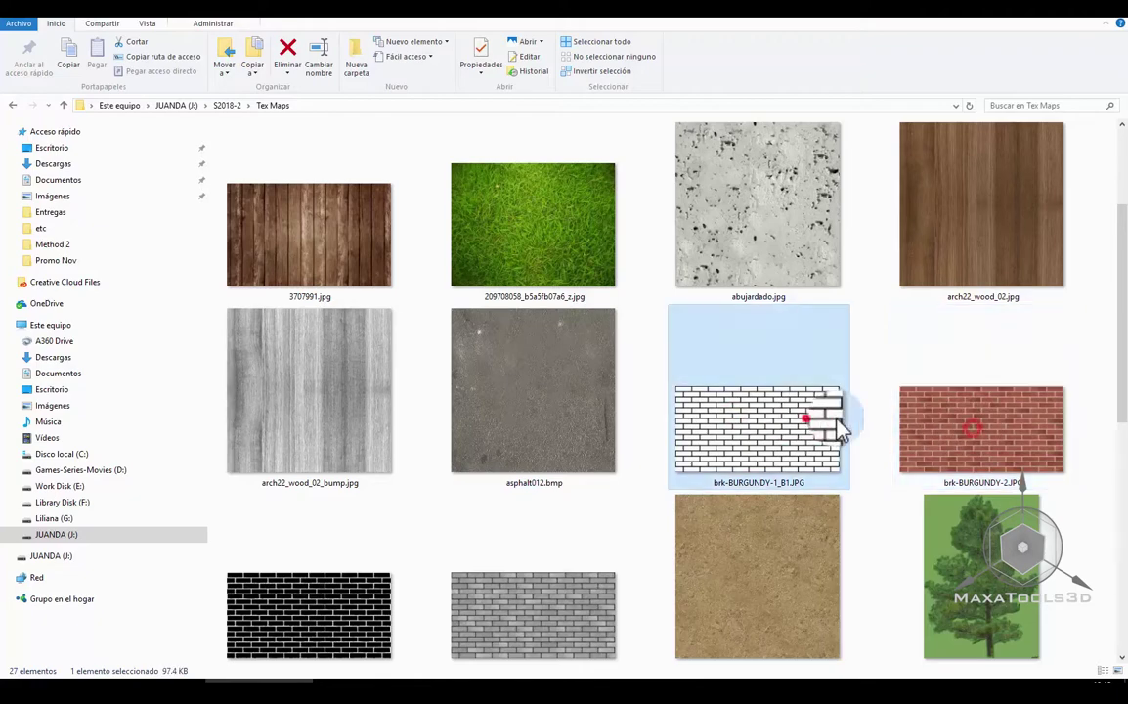
{"action": "left_click", "coordinate": [931, 415]}
{"action": "left_click", "coordinate": [762, 411]}
{"action": "left_click", "coordinate": [949, 428]}
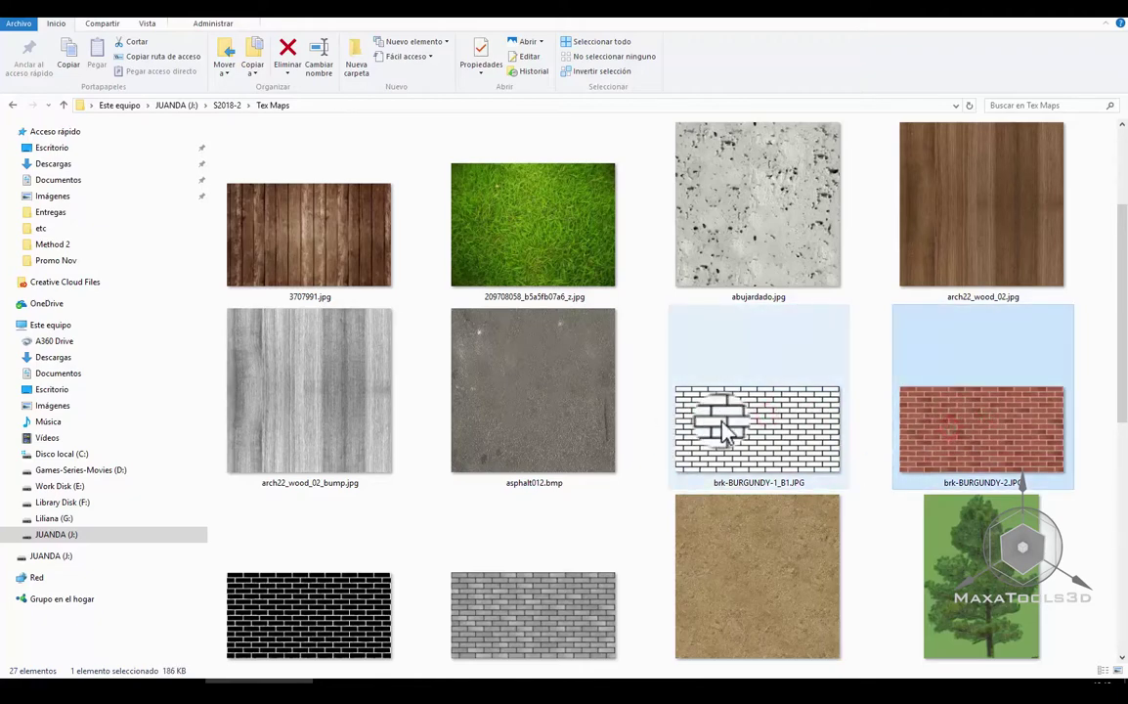
{"action": "left_click", "coordinate": [717, 414]}
Step: Settle on brk-BURGUNDY-1_B1.JPG as the brick texture
{"action": "scroll", "coordinate": [604, 523], "scroll_direction": "down", "scroll_amount": 1}
{"action": "scroll", "coordinate": [567, 469], "scroll_direction": "down", "scroll_amount": 3}
{"action": "scroll", "coordinate": [542, 432], "scroll_direction": "up", "scroll_amount": 2}
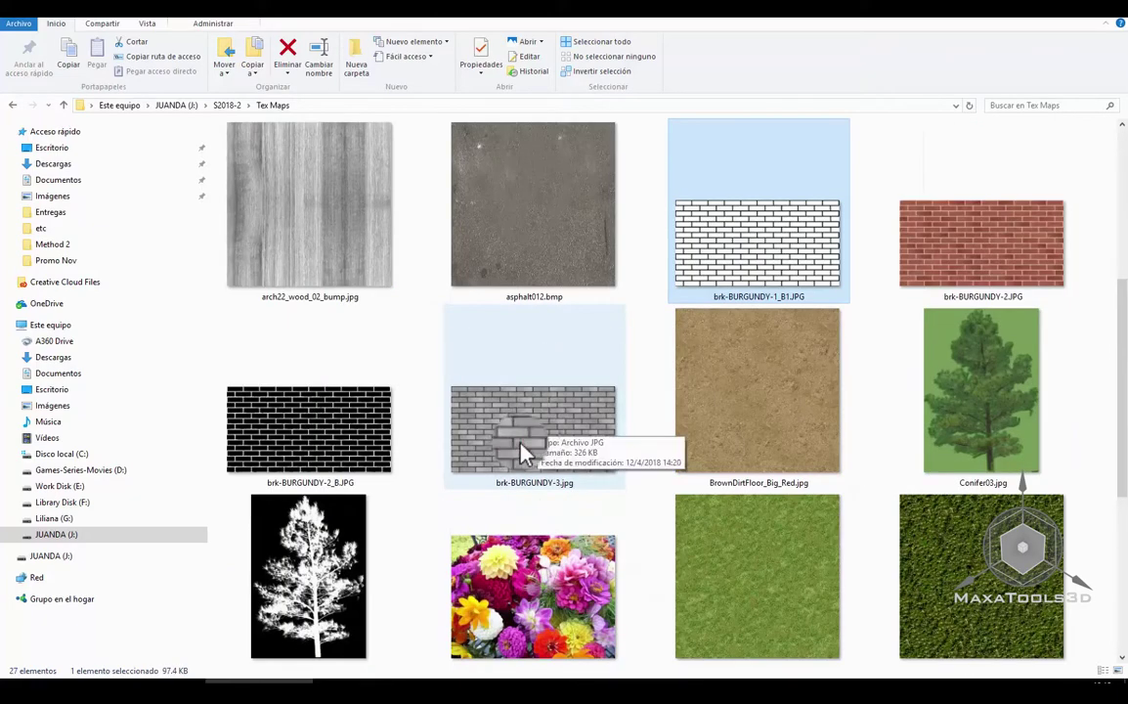
{"action": "left_click", "coordinate": [519, 441]}
{"action": "left_click", "coordinate": [302, 395]}
{"action": "left_click", "coordinate": [793, 262]}
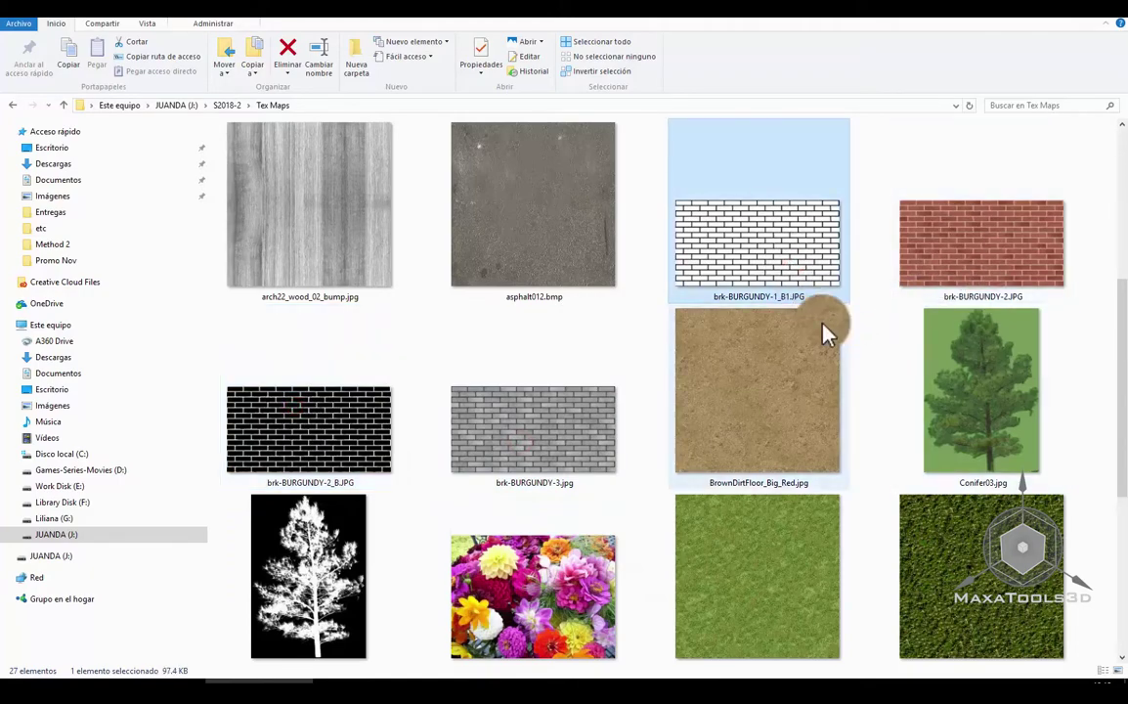
{"action": "scroll", "coordinate": [772, 352], "scroll_direction": "down", "scroll_amount": 3}
{"action": "scroll", "coordinate": [714, 342], "scroll_direction": "down", "scroll_amount": 3}
{"action": "scroll", "coordinate": [696, 337], "scroll_direction": "up", "scroll_amount": 2}
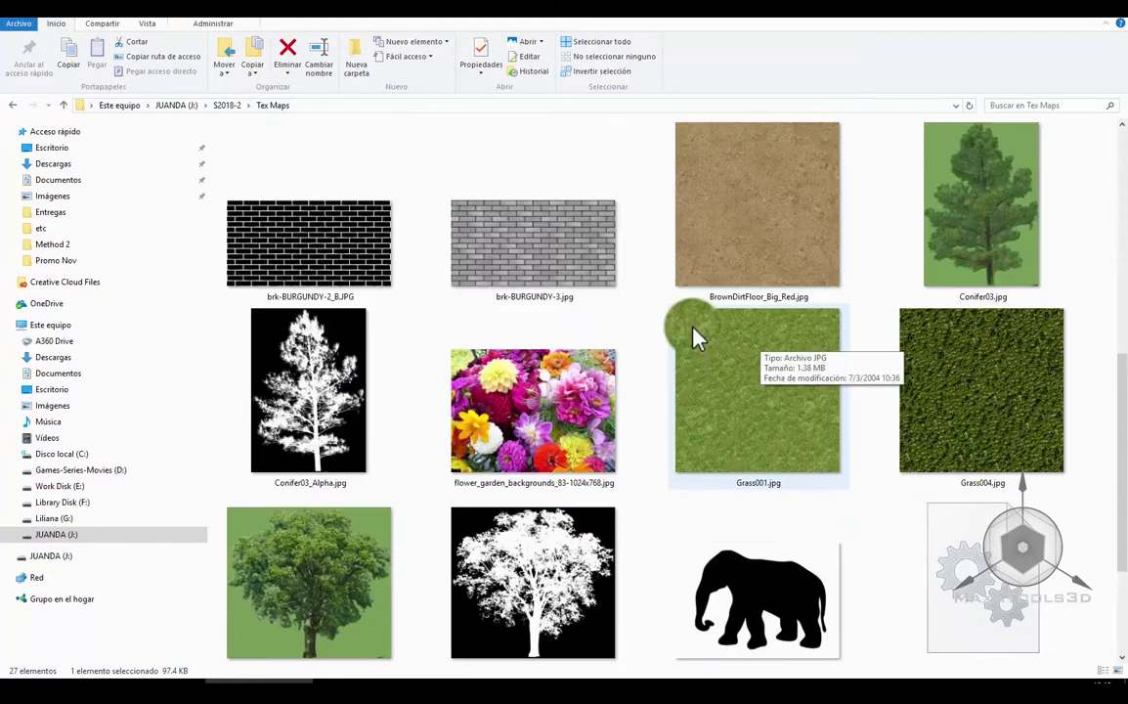
{"action": "scroll", "coordinate": [695, 326], "scroll_direction": "up", "scroll_amount": 2}
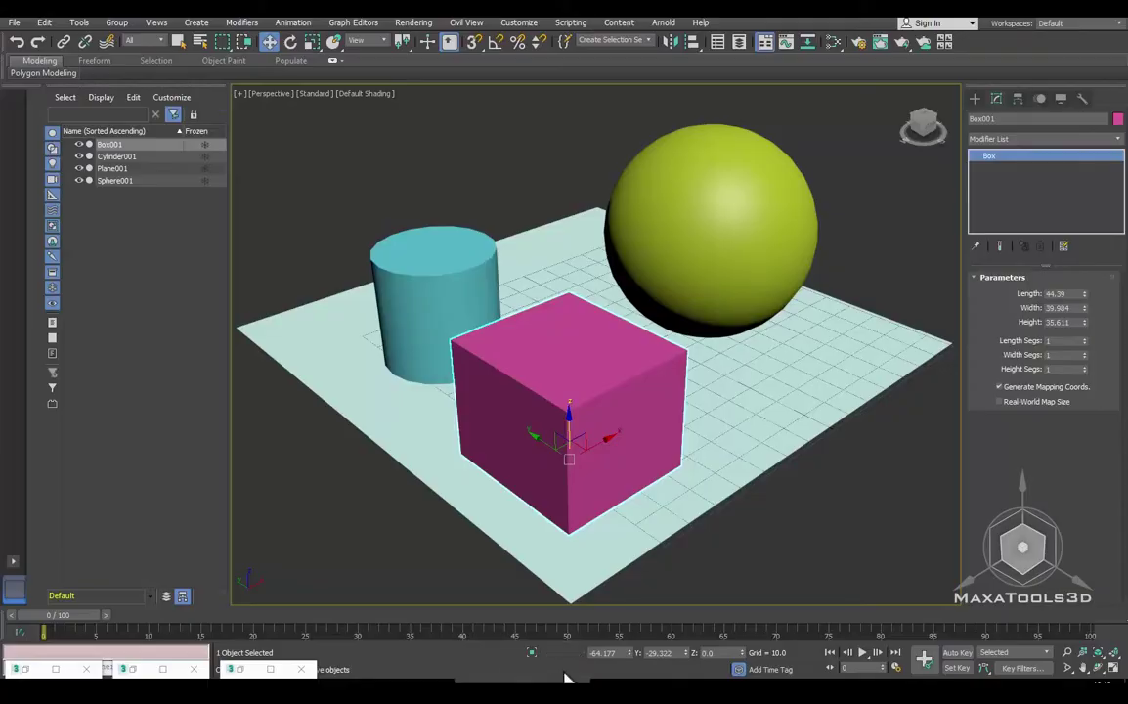
Step: Make Arnold the production renderer in Render Setup
{"action": "left_click", "coordinate": [859, 47]}
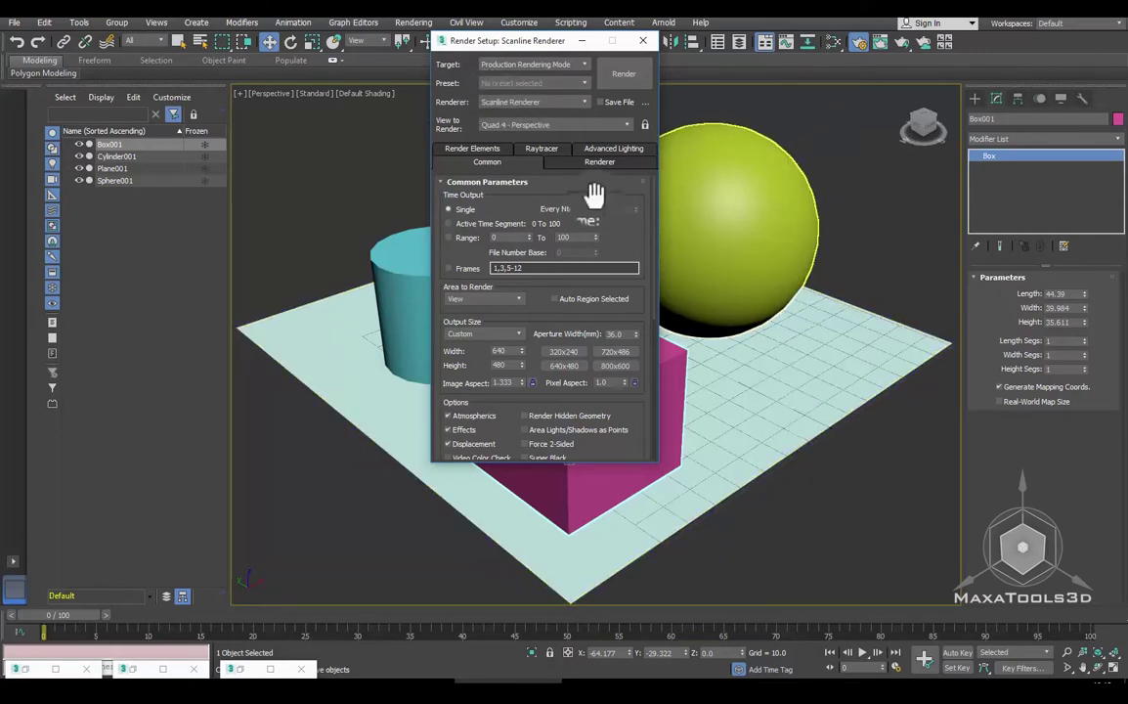
{"action": "left_click", "coordinate": [518, 103]}
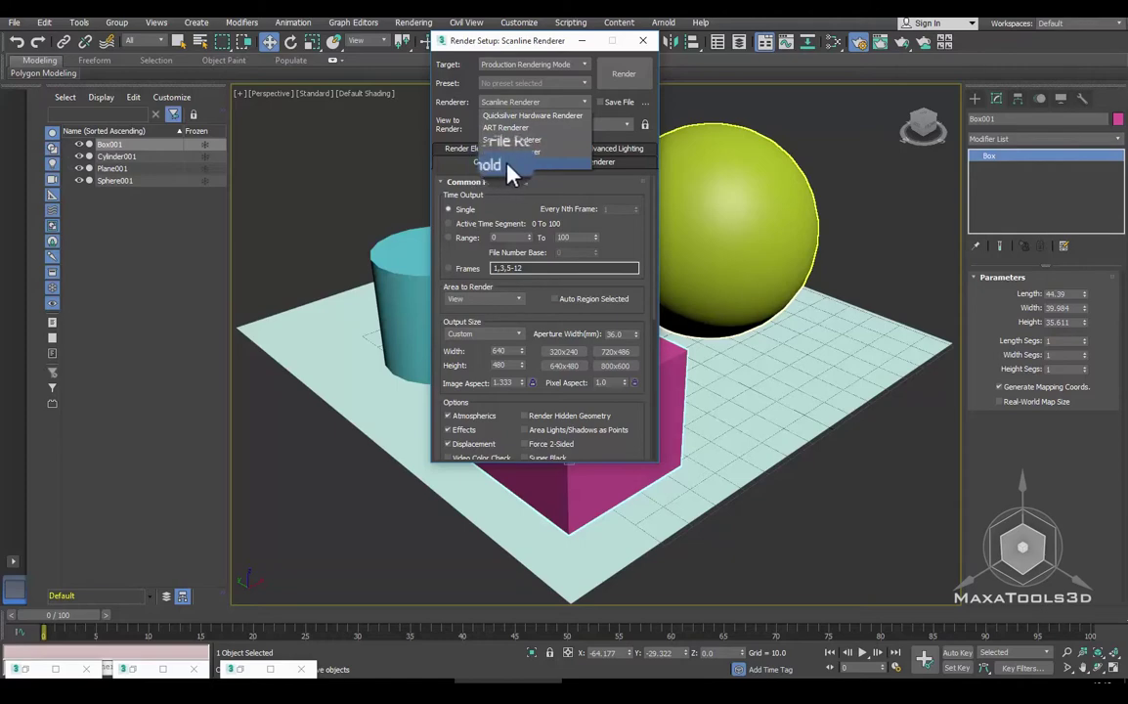
{"action": "left_click", "coordinate": [510, 168]}
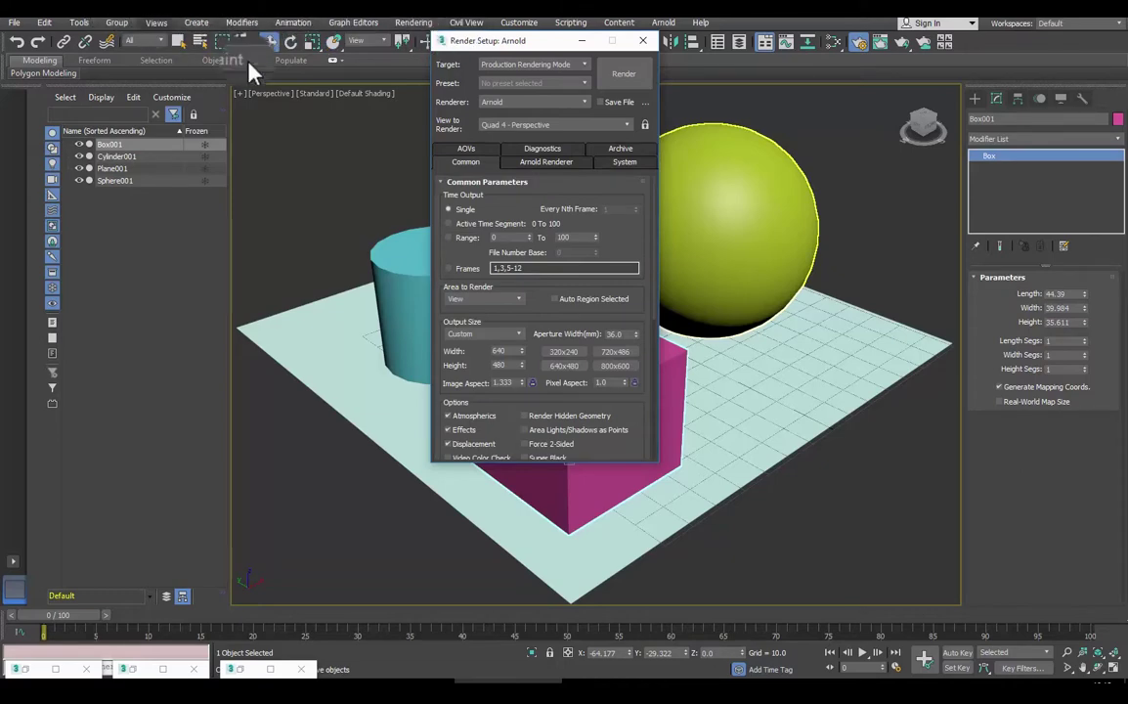
{"action": "left_click", "coordinate": [615, 201]}
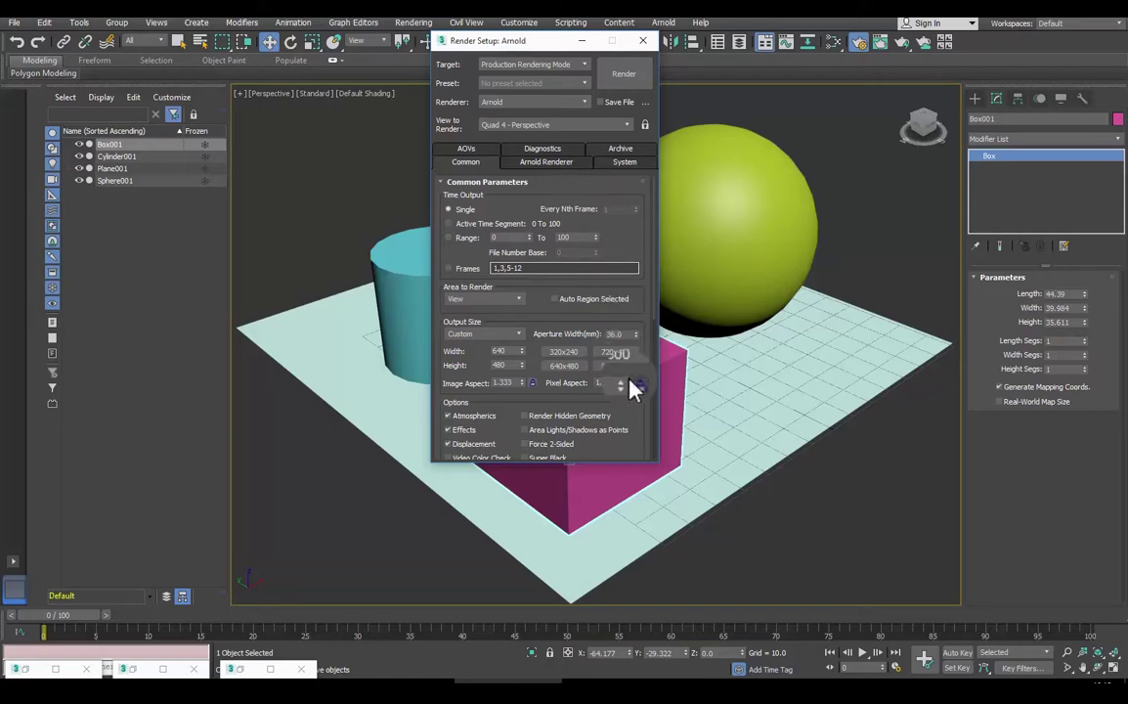
{"action": "left_click", "coordinate": [637, 430]}
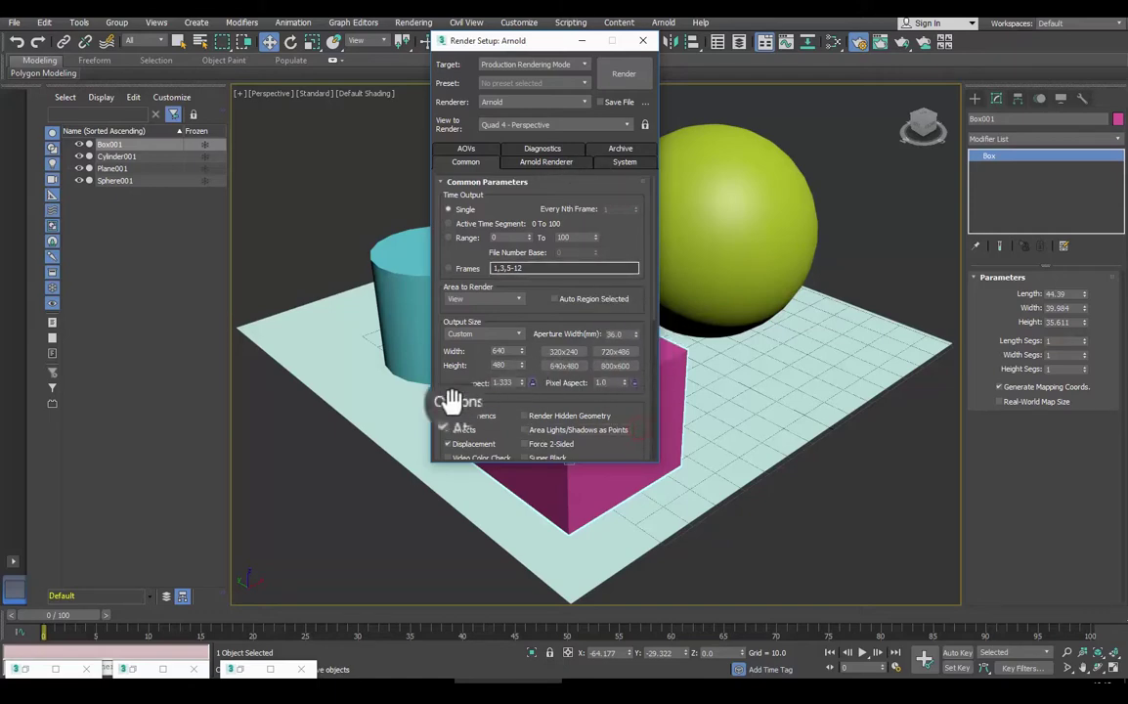
{"action": "left_click_drag", "start_coordinate": [440, 395], "coordinate": [430, 119]}
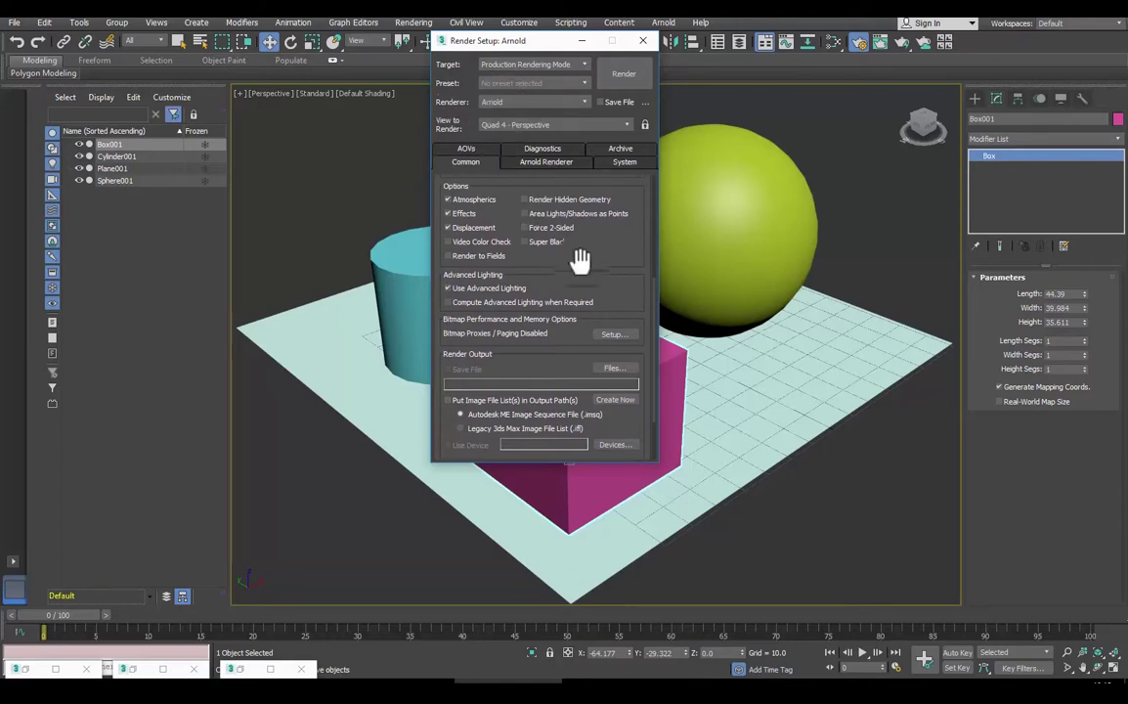
{"action": "left_click_drag", "start_coordinate": [625, 285], "coordinate": [625, 209]}
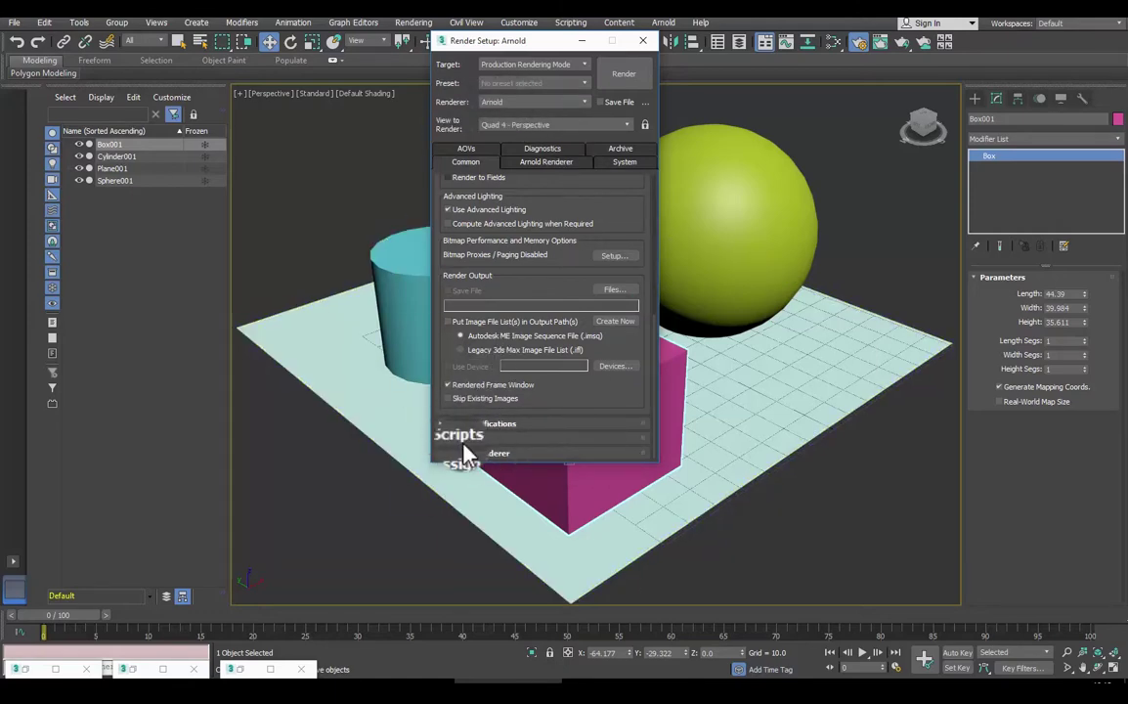
{"action": "scroll", "coordinate": [599, 336], "scroll_direction": "up", "scroll_amount": 2}
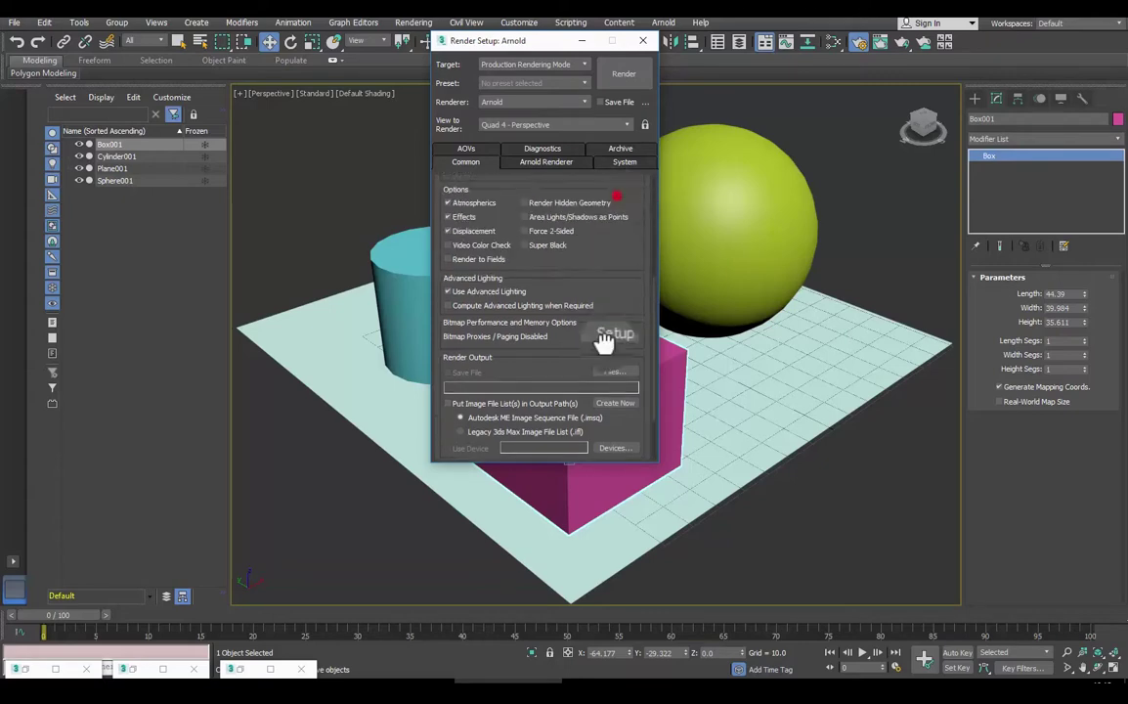
{"action": "scroll", "coordinate": [591, 214], "scroll_direction": "down", "scroll_amount": 1}
{"action": "scroll", "coordinate": [568, 281], "scroll_direction": "down", "scroll_amount": 1}
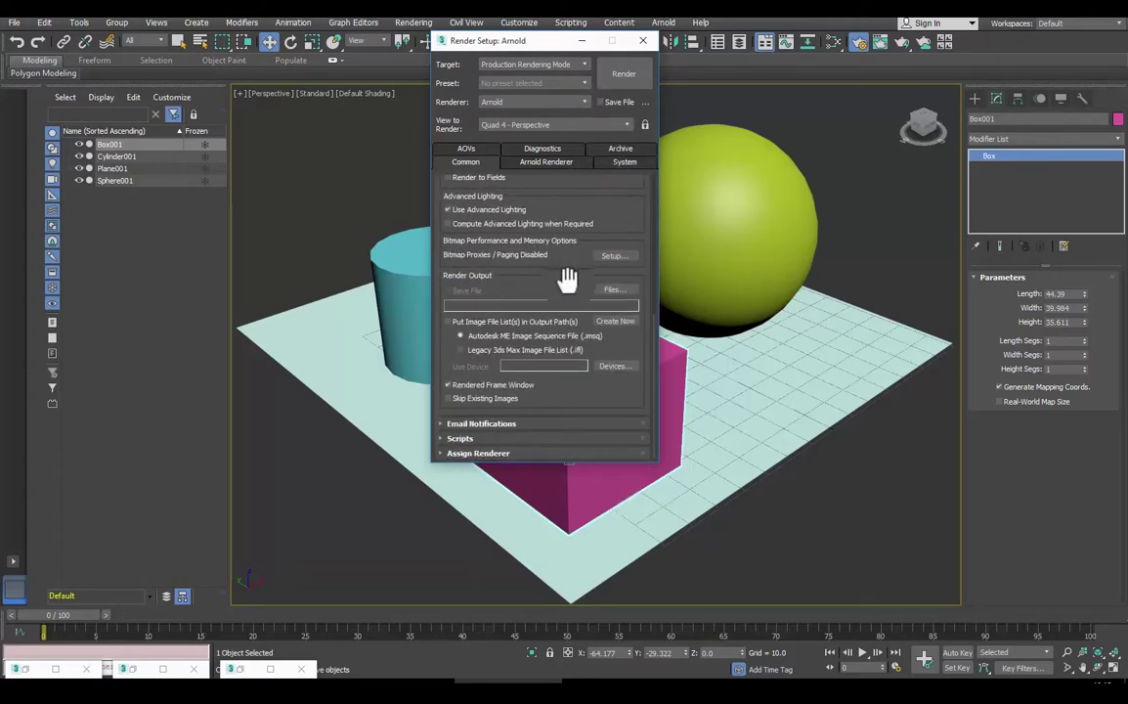
Step: Assign Arnold as the ActiveShade renderer under Assign Renderer
{"action": "left_click", "coordinate": [474, 452]}
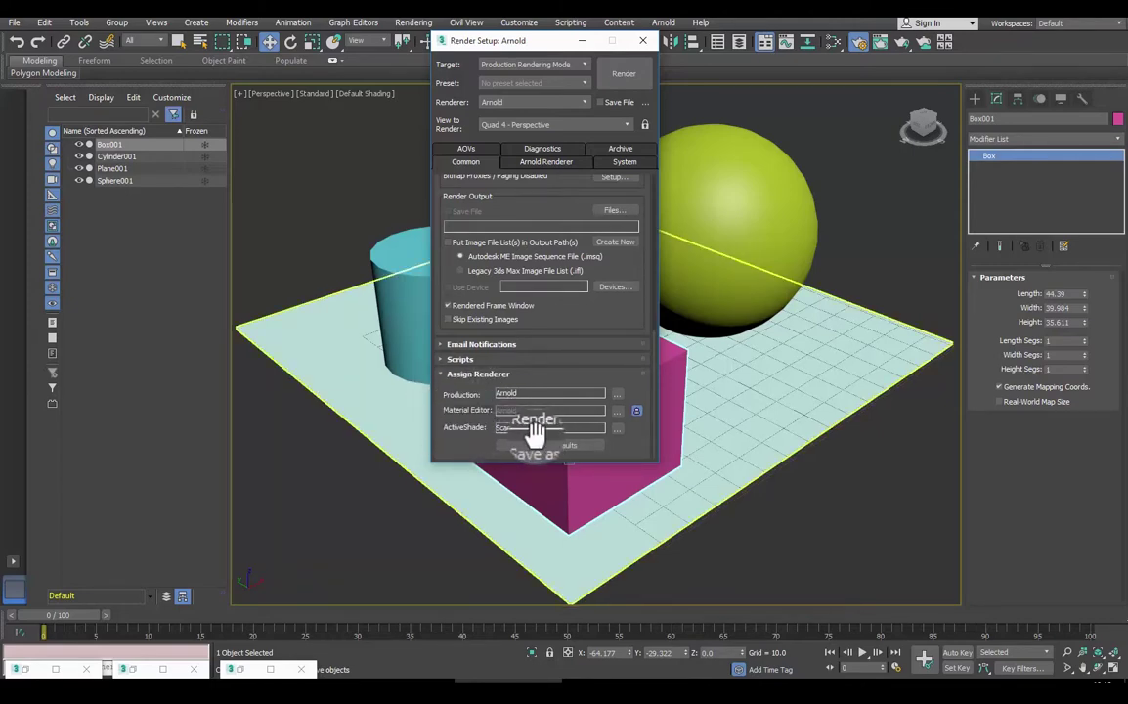
{"action": "left_click", "coordinate": [616, 427]}
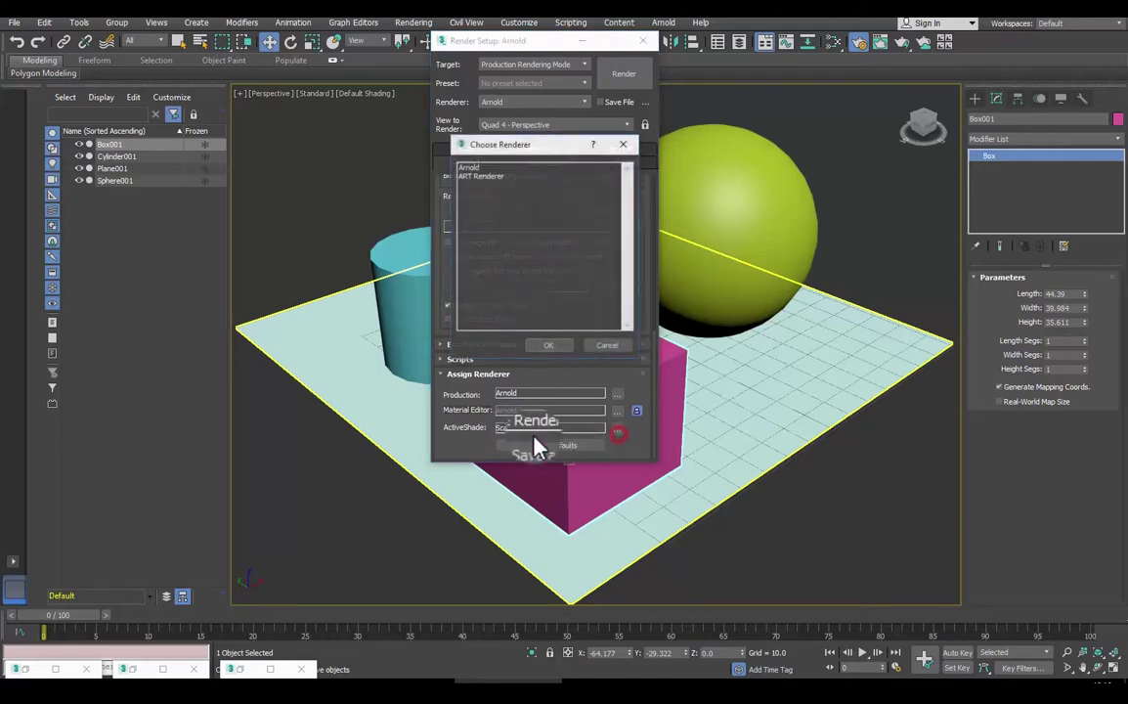
{"action": "left_click", "coordinate": [470, 168]}
{"action": "left_click", "coordinate": [545, 348]}
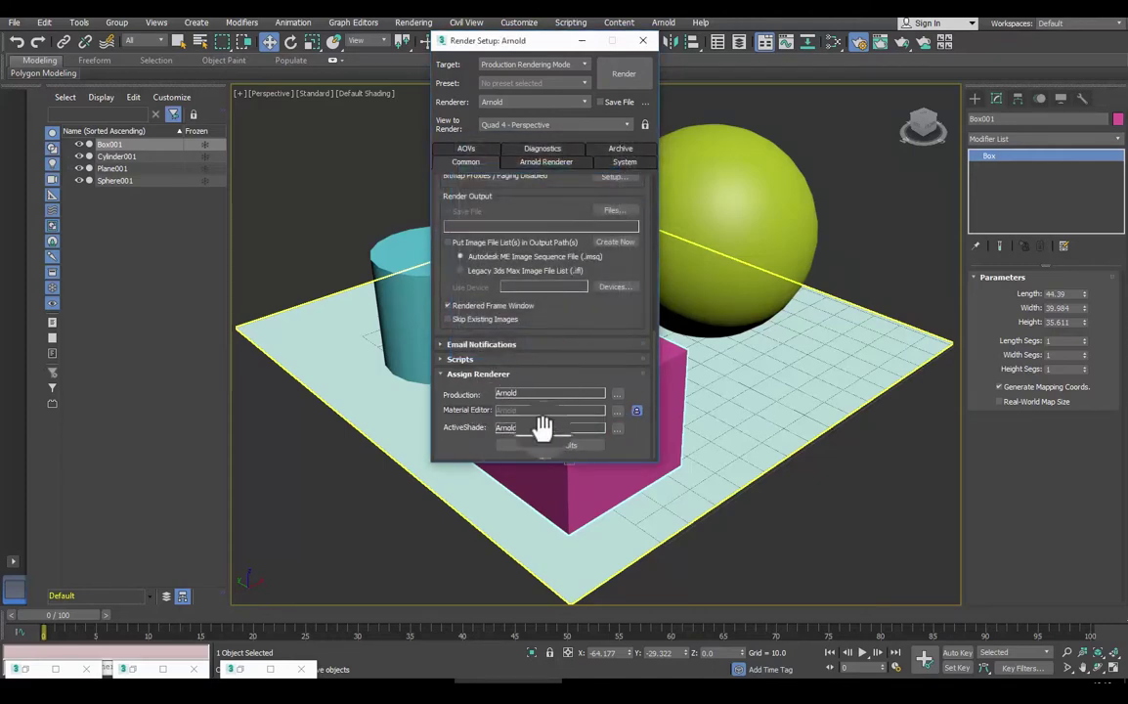
{"action": "scroll", "coordinate": [463, 382], "scroll_direction": "up", "scroll_amount": 5}
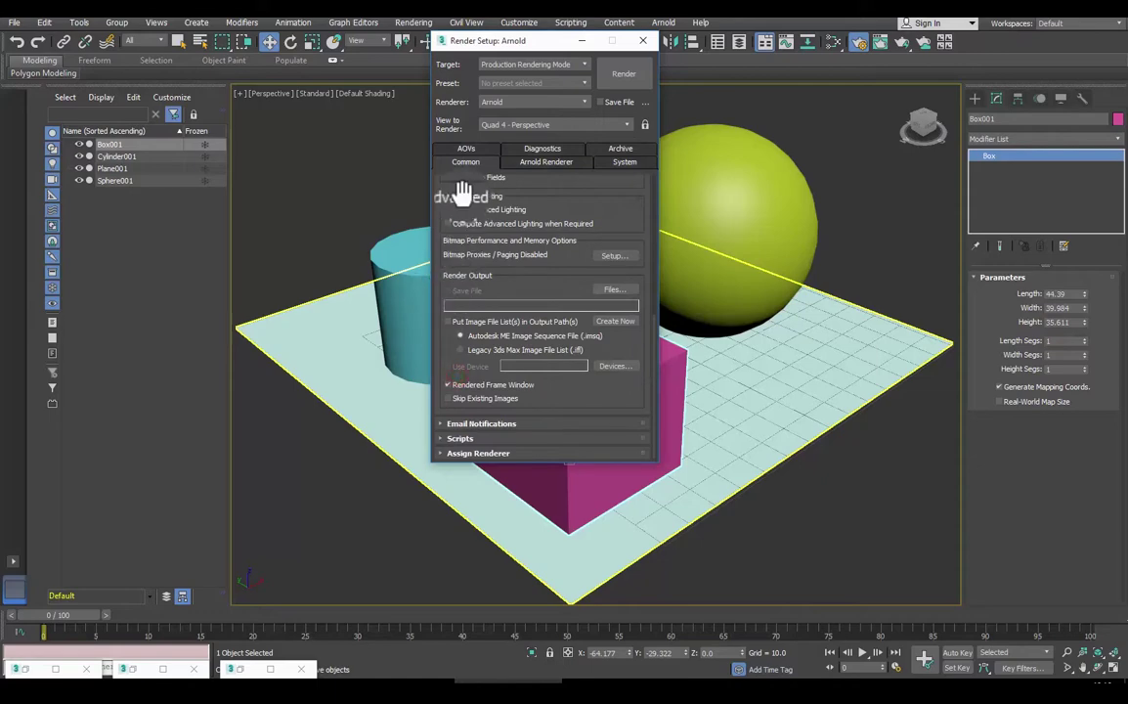
{"action": "scroll", "coordinate": [463, 381], "scroll_direction": "up", "scroll_amount": 5}
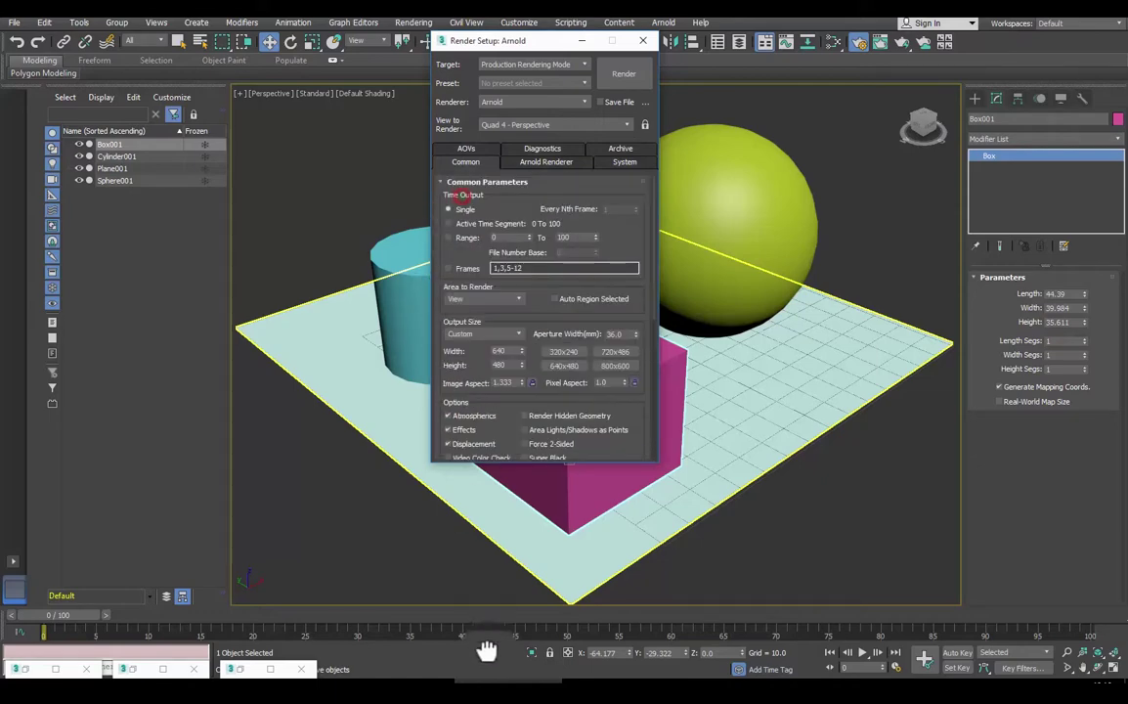
Step: Close Render Setup and open the Slate Material Editor
{"action": "left_click", "coordinate": [642, 42]}
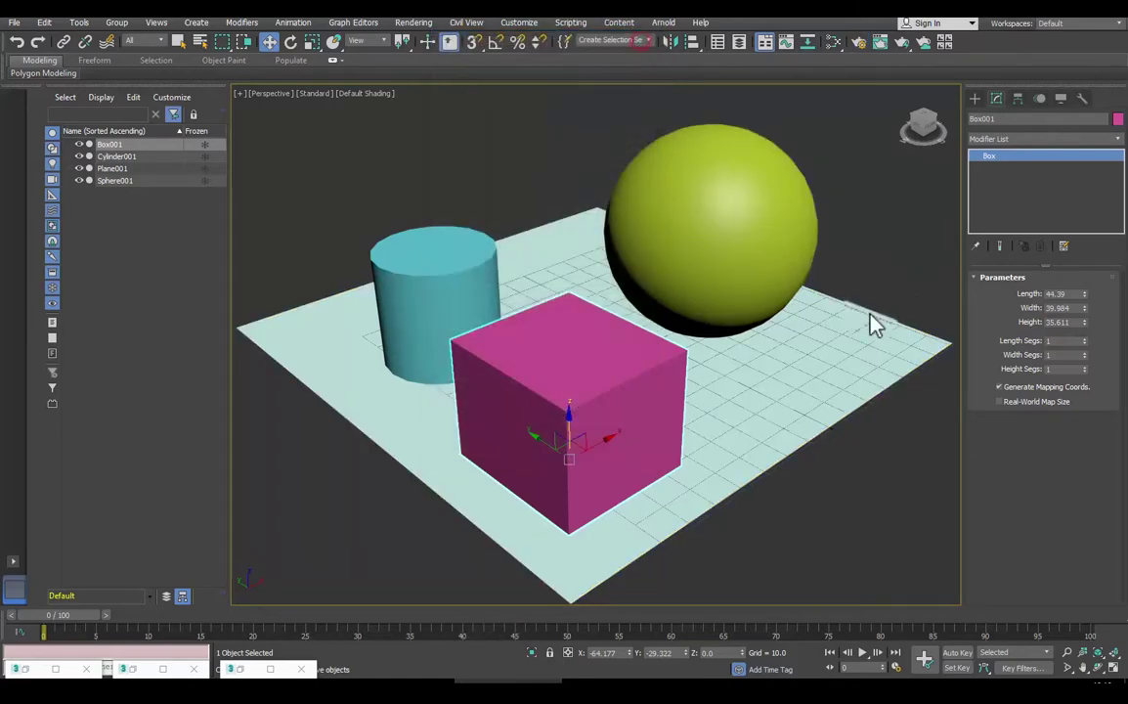
{"action": "left_click", "coordinate": [831, 44]}
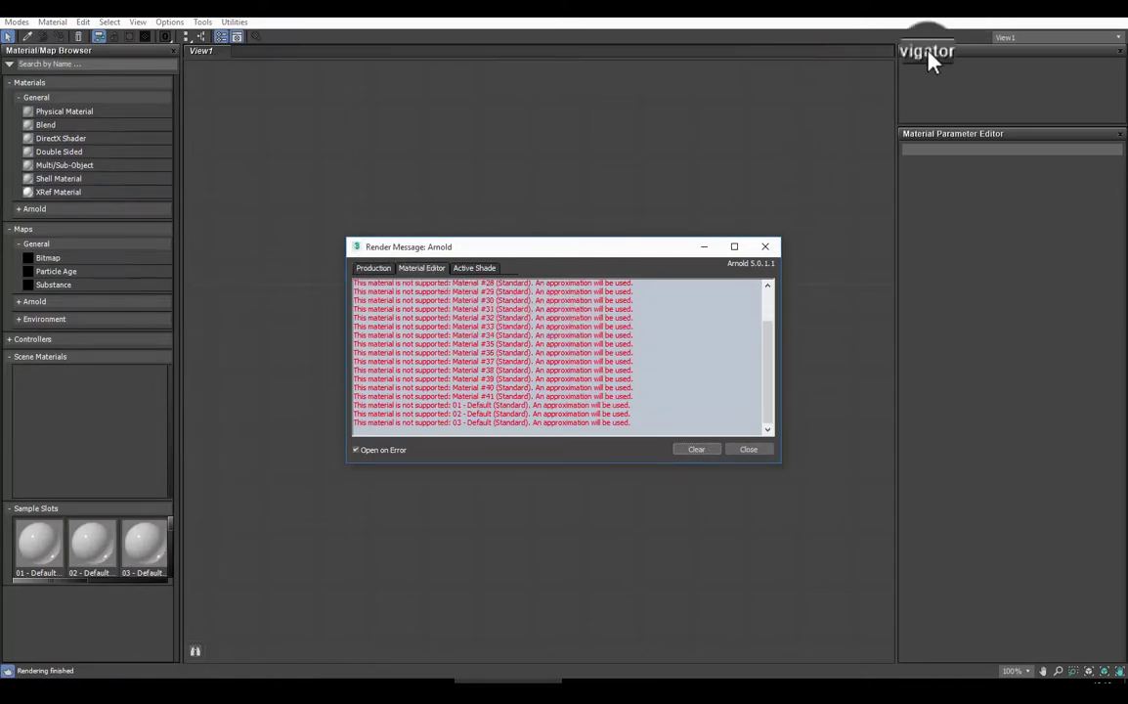
{"action": "scroll", "coordinate": [463, 290], "scroll_direction": "up", "scroll_amount": 3}
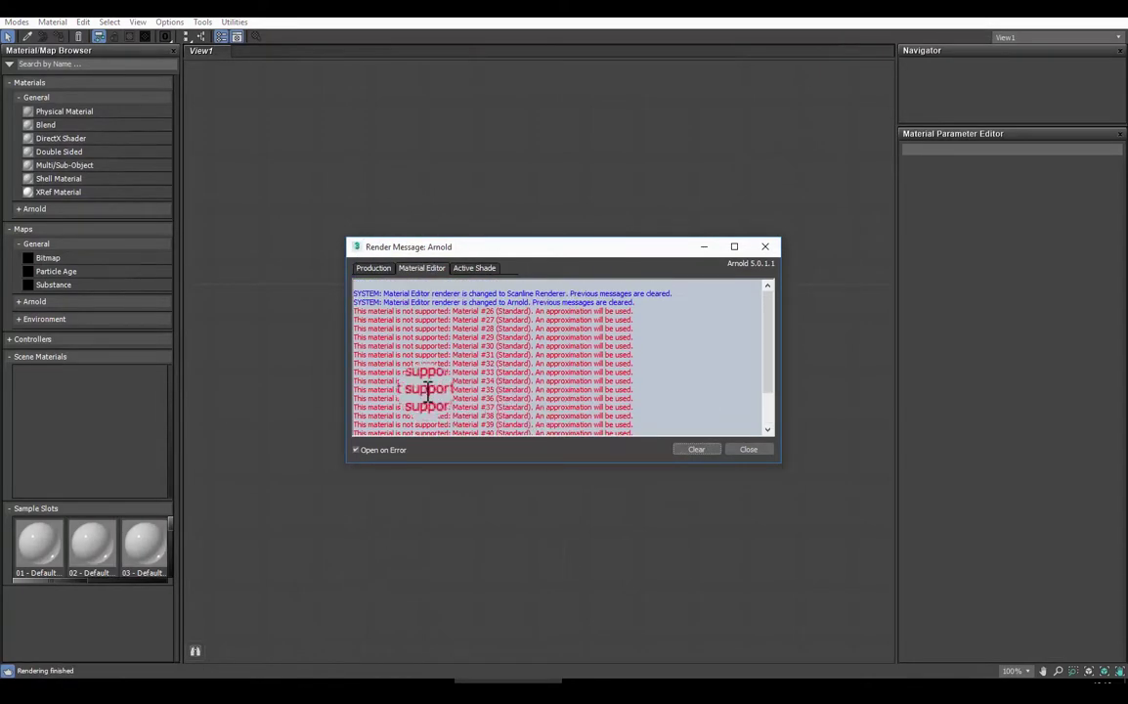
{"action": "scroll", "coordinate": [440, 356], "scroll_direction": "down", "scroll_amount": 3}
Step: Review the Arnold render messages and close the warnings window
{"action": "mouse_move", "coordinate": [630, 424]}
{"action": "left_mouse_down"}
{"action": "mouse_move", "coordinate": [258, 280]}
{"action": "mouse_move", "coordinate": [230, 310]}
{"action": "left_mouse_up"}
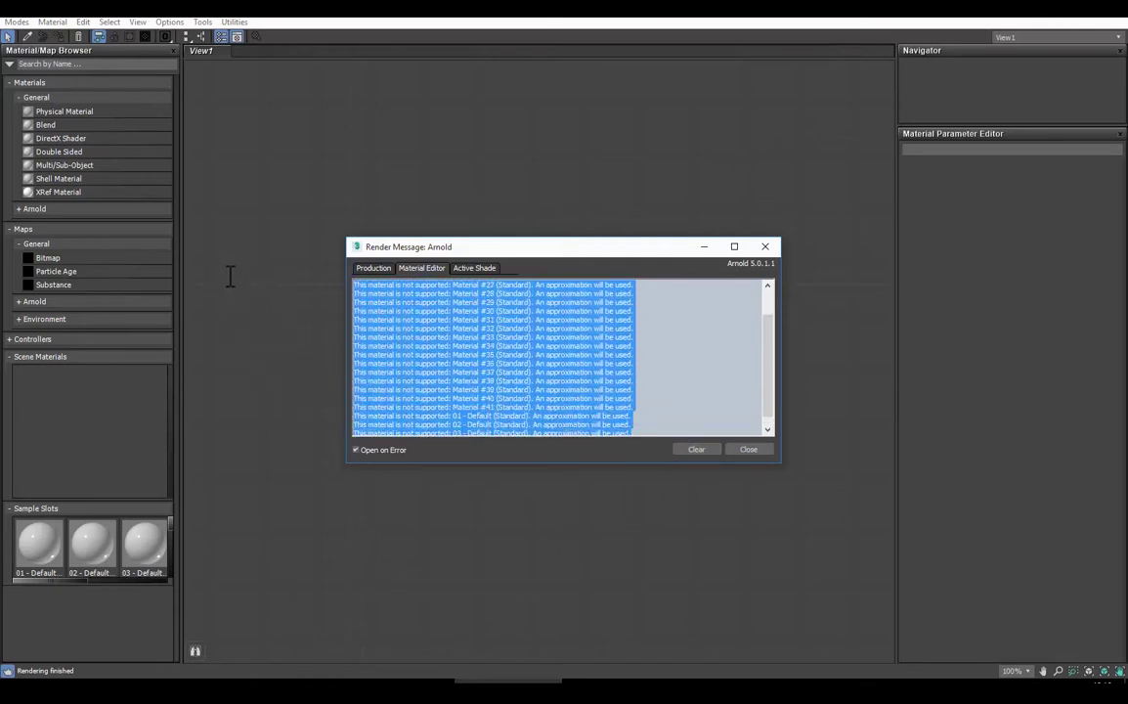
{"action": "left_click_drag", "start_coordinate": [415, 330], "coordinate": [433, 367]}
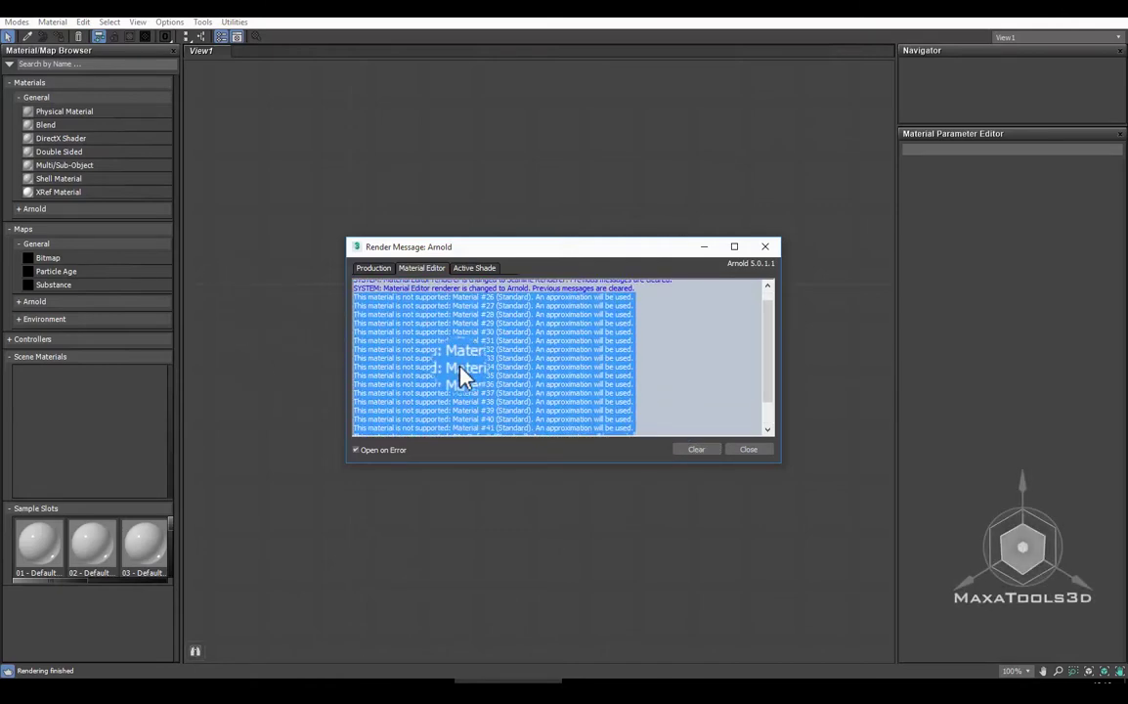
{"action": "left_click", "coordinate": [433, 366]}
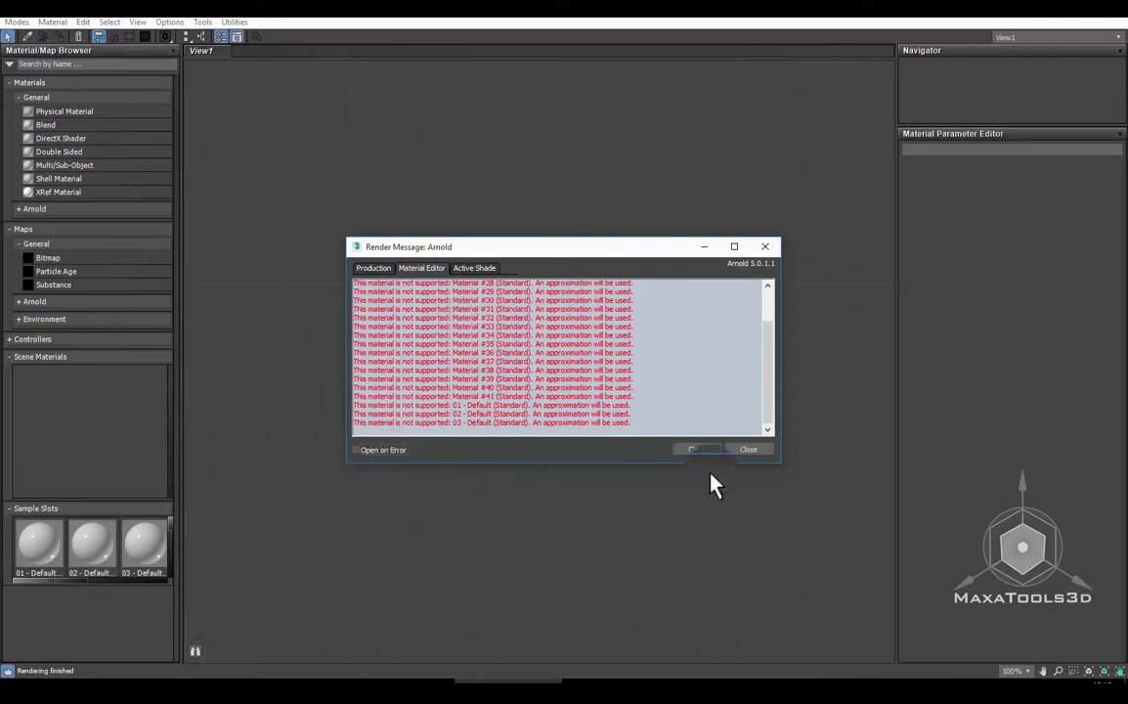
{"action": "left_click", "coordinate": [749, 449]}
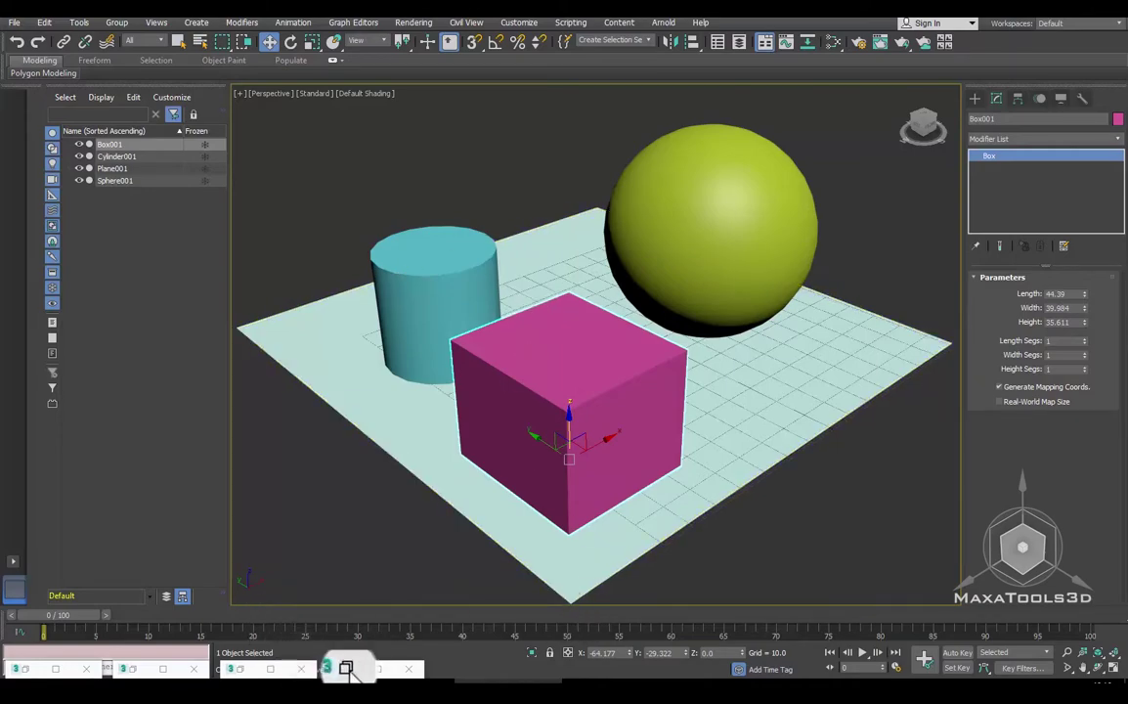
Step: View the Picture2.jpg reference render, then restore the Slate Material Editor full screen
{"action": "left_click", "coordinate": [349, 669]}
{"action": "left_click", "coordinate": [1044, 18]}
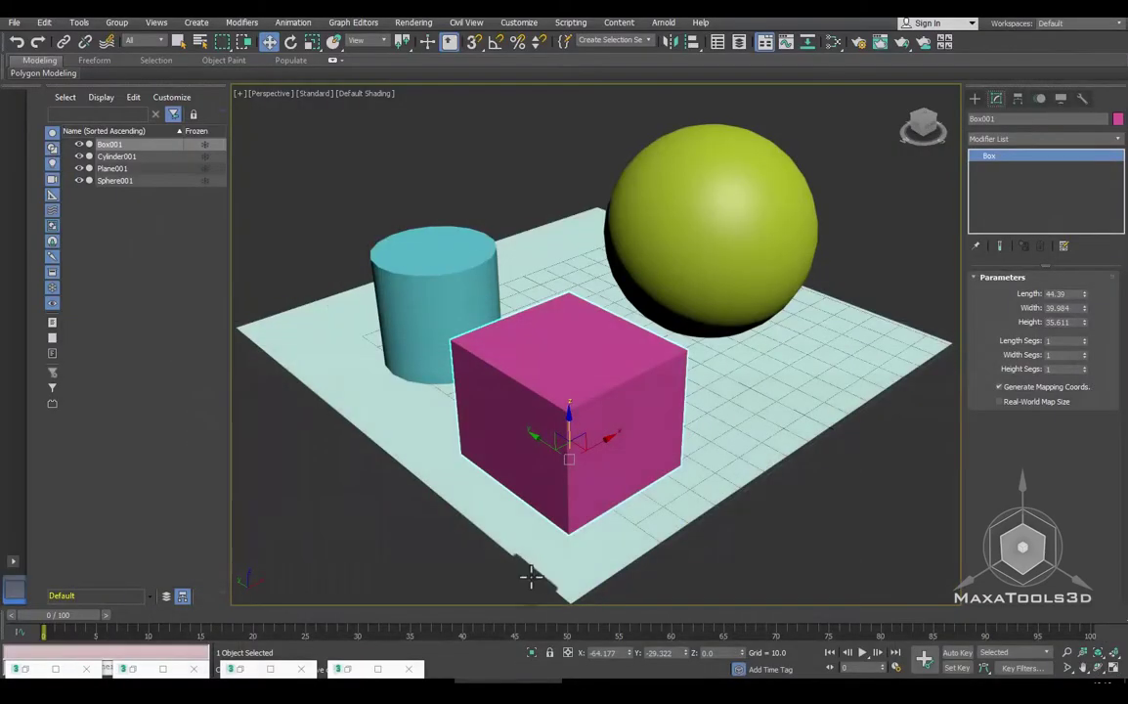
{"action": "left_click", "coordinate": [247, 670]}
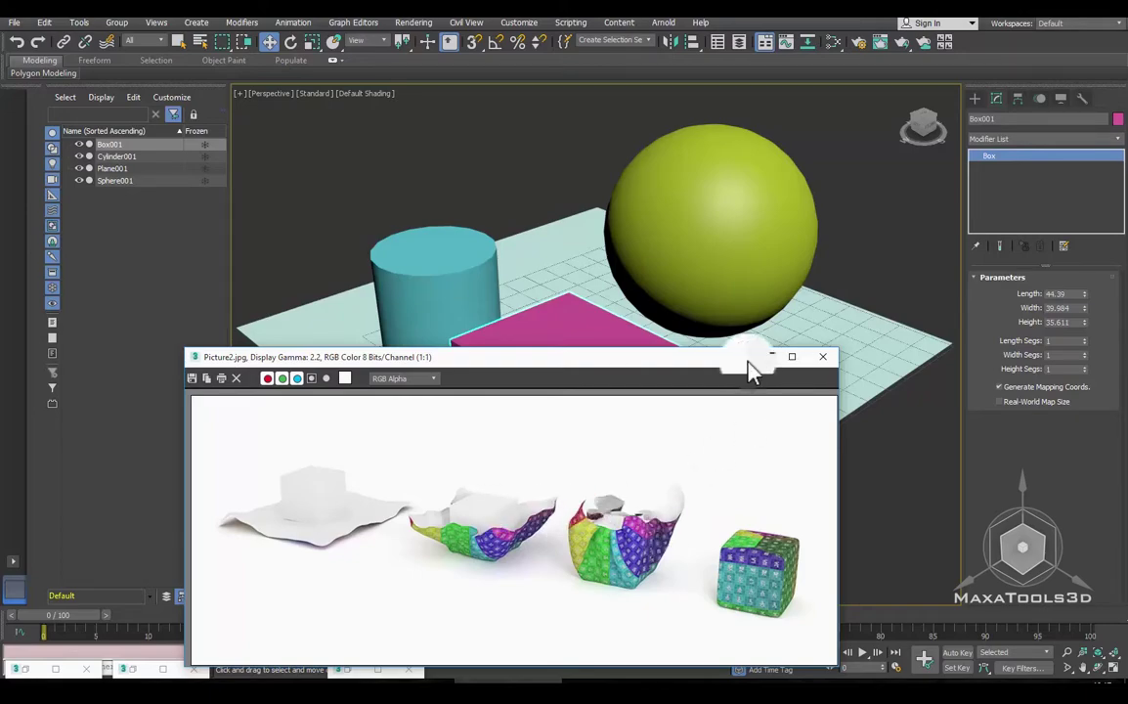
{"action": "left_click", "coordinate": [772, 357]}
{"action": "left_click", "coordinate": [848, 43]}
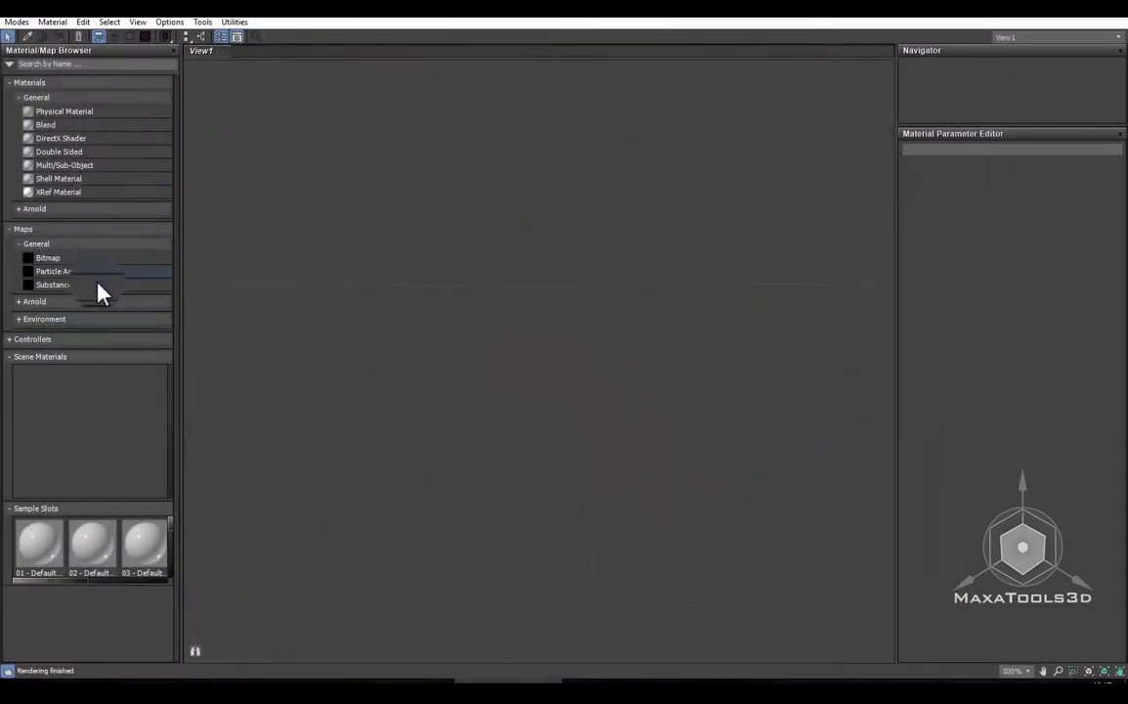
Step: Drag an Arnold Standard Surface node, Material #44, into View1 and enlarge its swatch
{"action": "left_click", "coordinate": [39, 303]}
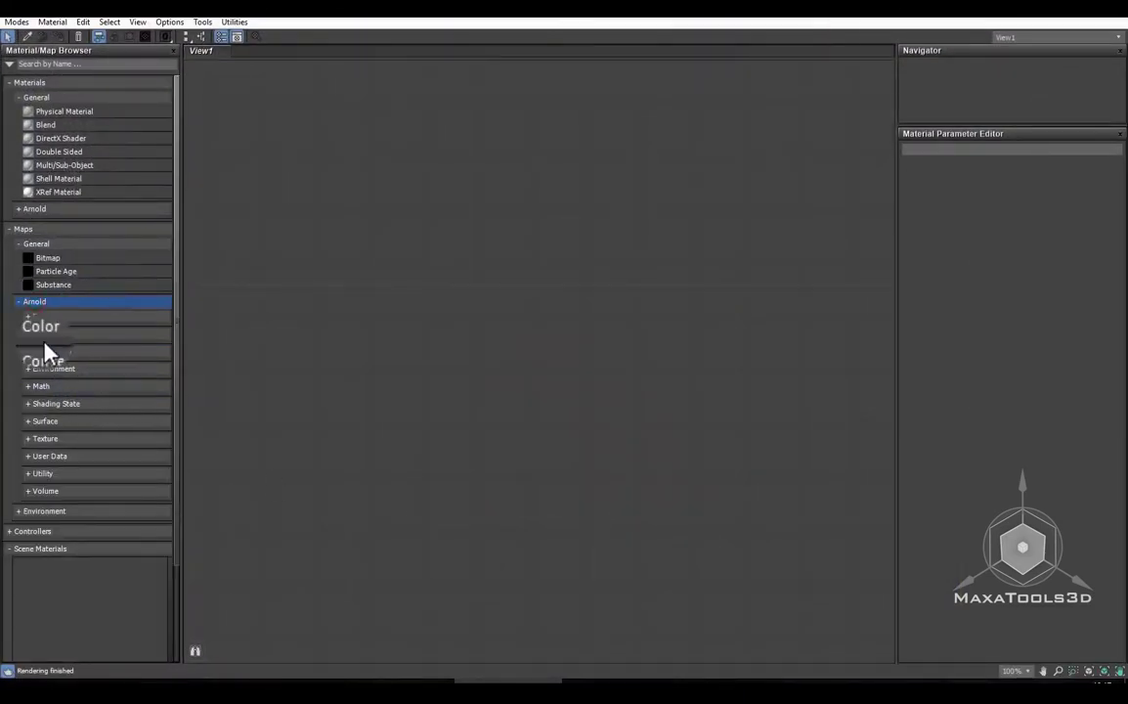
{"action": "left_click", "coordinate": [43, 303]}
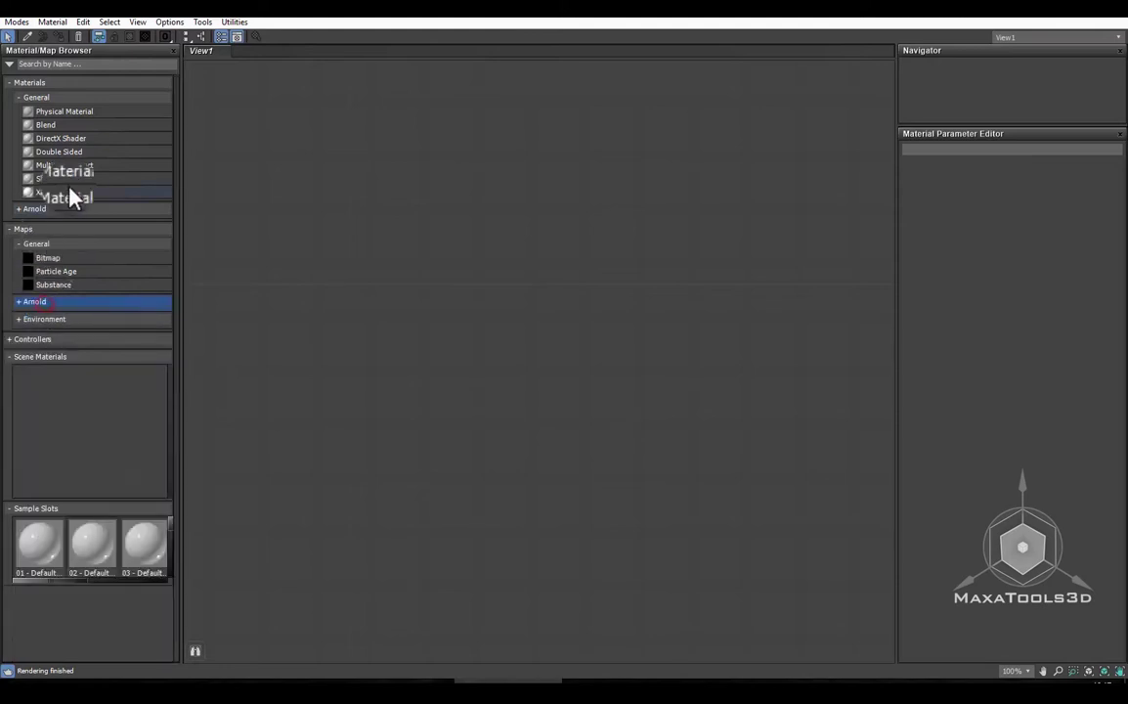
{"action": "left_click", "coordinate": [61, 210]}
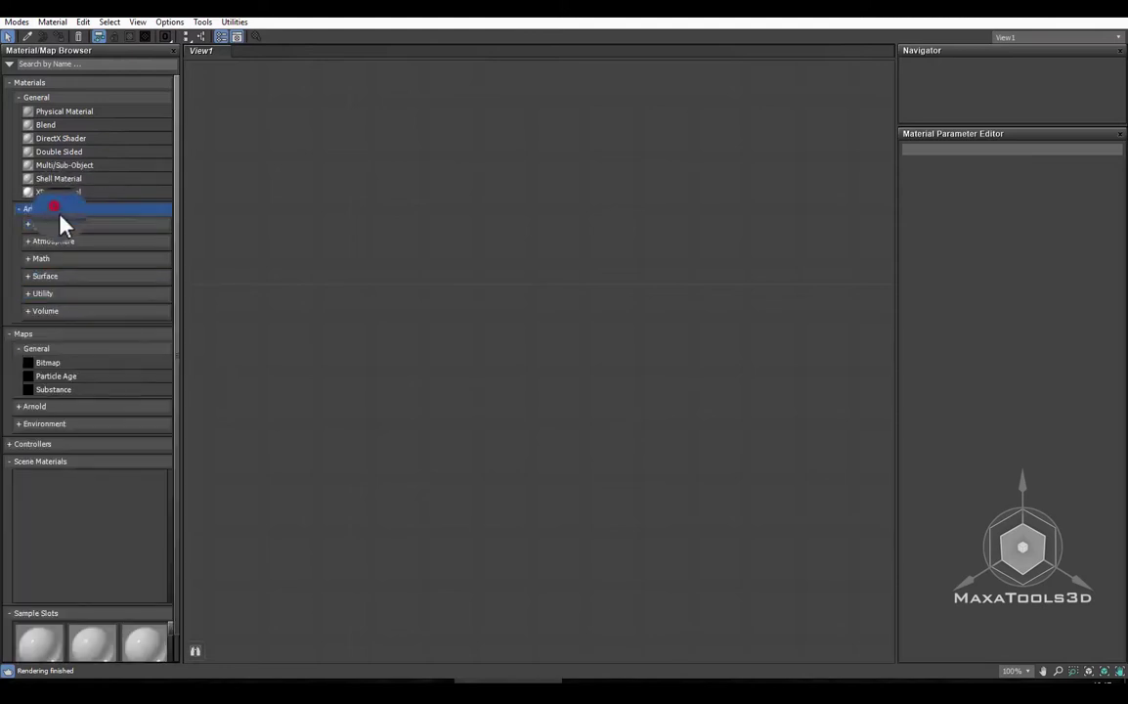
{"action": "left_click", "coordinate": [29, 277]}
{"action": "mouse_move", "coordinate": [66, 330]}
{"action": "left_mouse_down"}
{"action": "mouse_move", "coordinate": [519, 232]}
{"action": "mouse_move", "coordinate": [526, 150]}
{"action": "left_mouse_up"}
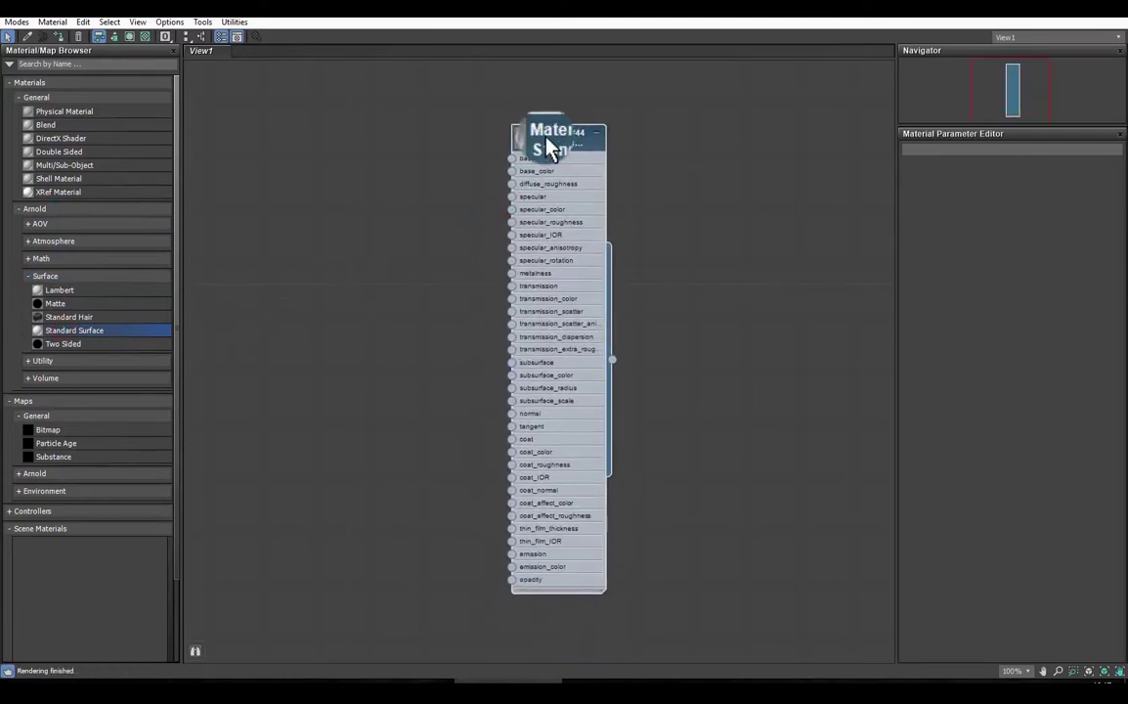
{"action": "double_click", "coordinate": [522, 149]}
{"action": "middle_click_drag", "start_coordinate": [478, 157], "coordinate": [516, 130]}
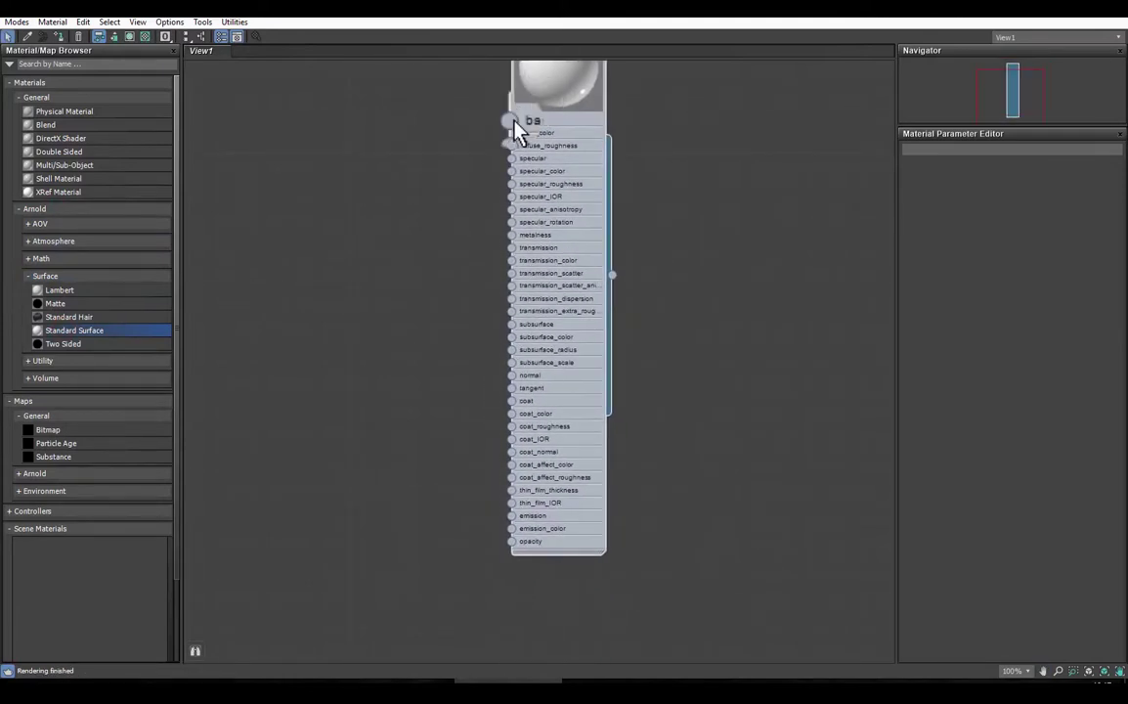
{"action": "mouse_move", "coordinate": [428, 239]}
{"action": "middle_mouse_down"}
{"action": "mouse_move", "coordinate": [433, 294]}
{"action": "mouse_move", "coordinate": [442, 290]}
{"action": "middle_mouse_up"}
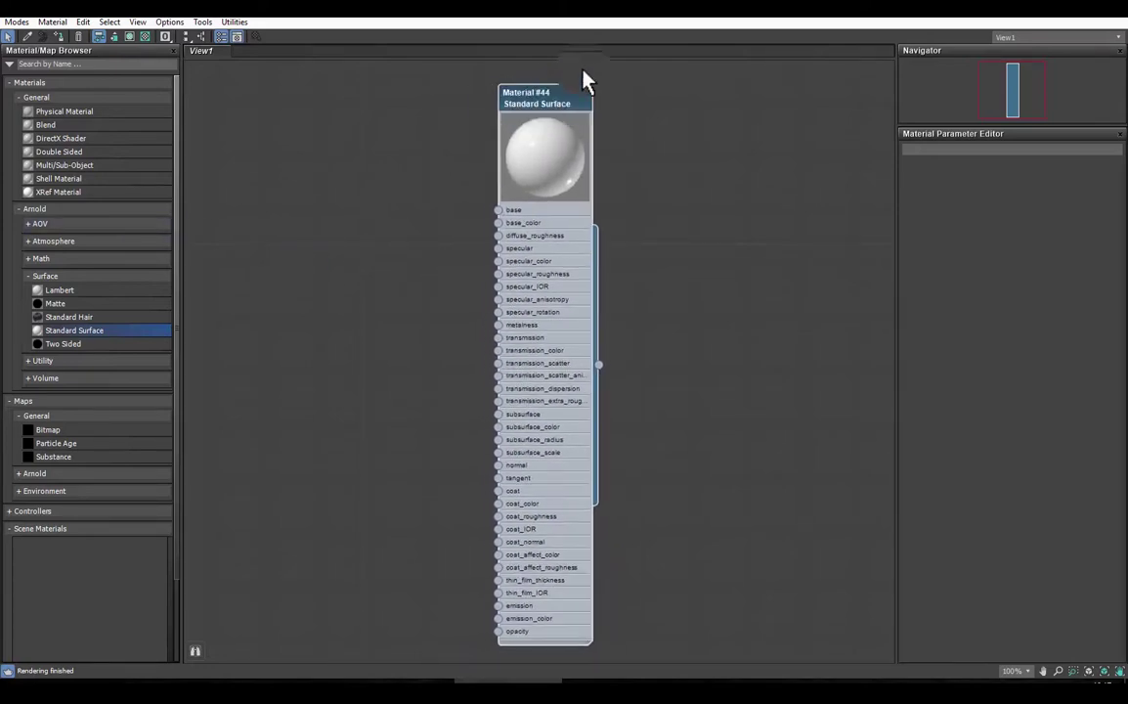
Step: Place the editor beside the viewport and wire Material #44 to cylinder, box, sphere and plane
{"action": "mouse_move", "coordinate": [569, 24]}
{"action": "left_mouse_down"}
{"action": "mouse_move", "coordinate": [317, 210]}
{"action": "mouse_move", "coordinate": [311, 160]}
{"action": "left_mouse_up"}
{"action": "middle_click_drag", "start_coordinate": [337, 354], "coordinate": [263, 355]}
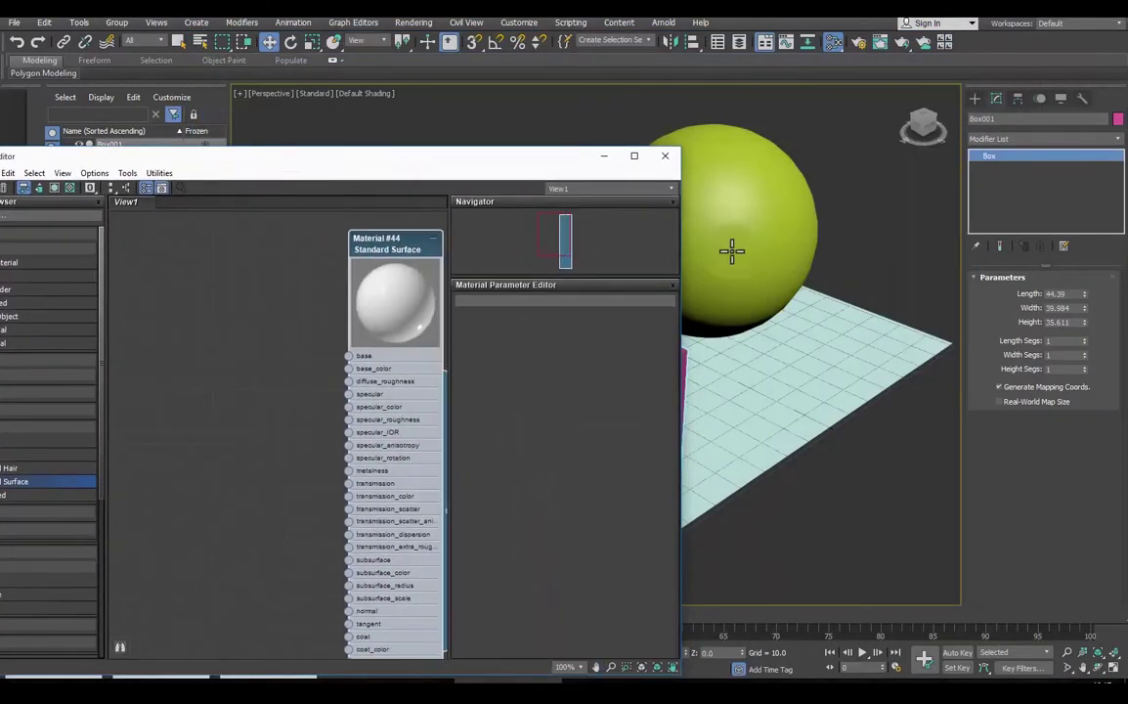
{"action": "mouse_move", "coordinate": [730, 251]}
{"action": "middle_mouse_down"}
{"action": "mouse_move", "coordinate": [882, 272]}
{"action": "mouse_move", "coordinate": [806, 311]}
{"action": "mouse_move", "coordinate": [873, 298]}
{"action": "middle_mouse_up"}
{"action": "middle_click_drag", "start_coordinate": [395, 365], "coordinate": [315, 282]}
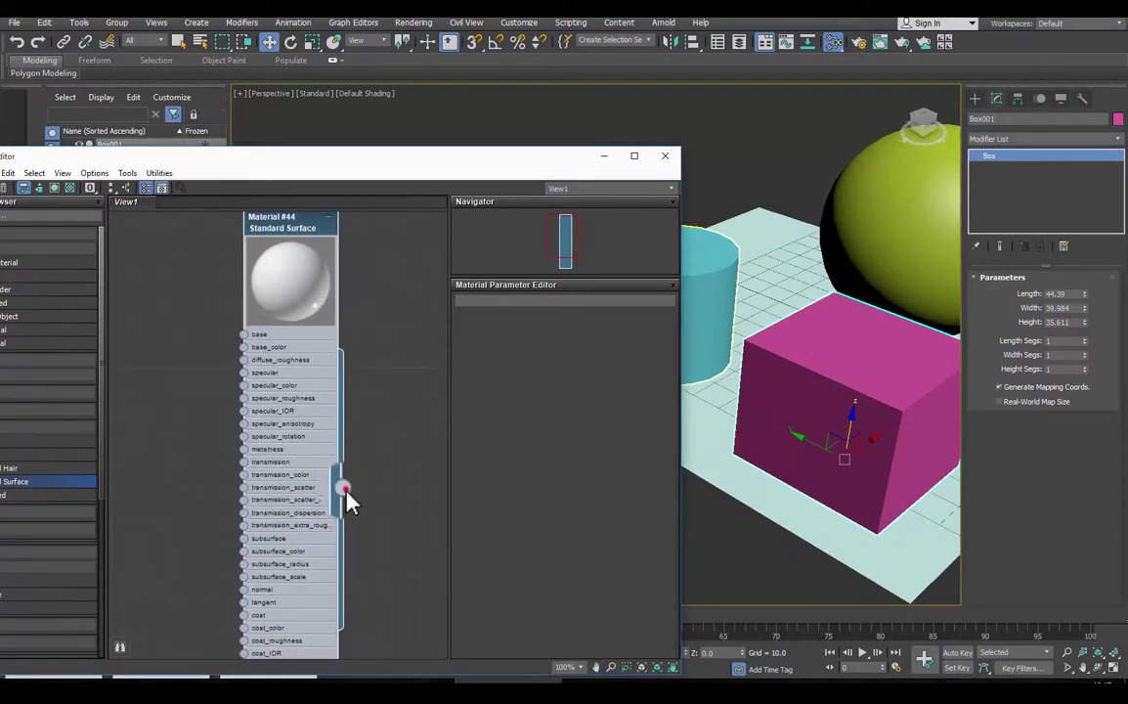
{"action": "left_click_drag", "start_coordinate": [347, 489], "coordinate": [717, 327]}
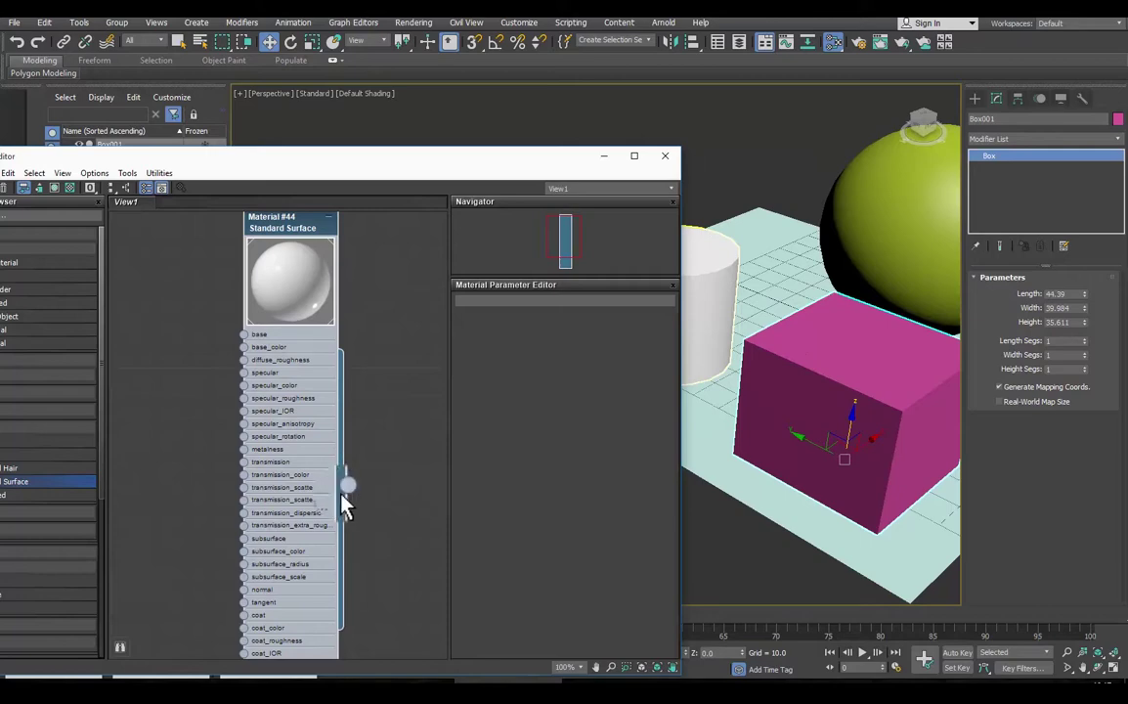
{"action": "left_click_drag", "start_coordinate": [347, 483], "coordinate": [728, 451]}
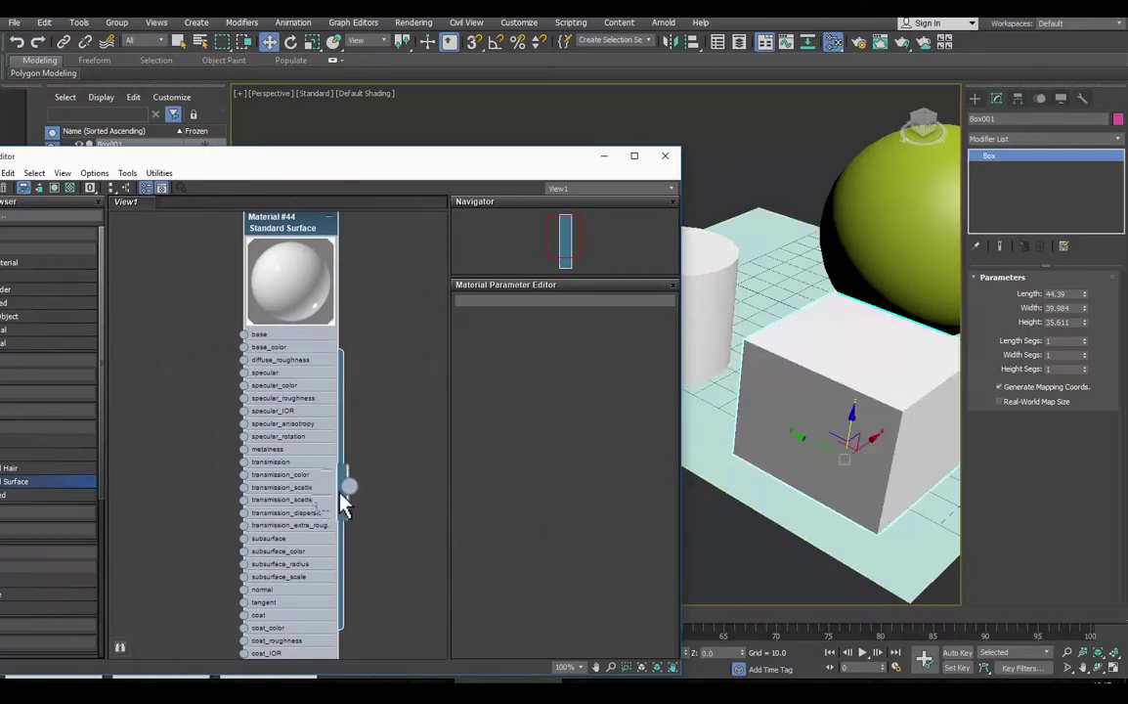
{"action": "left_click_drag", "start_coordinate": [348, 484], "coordinate": [869, 247]}
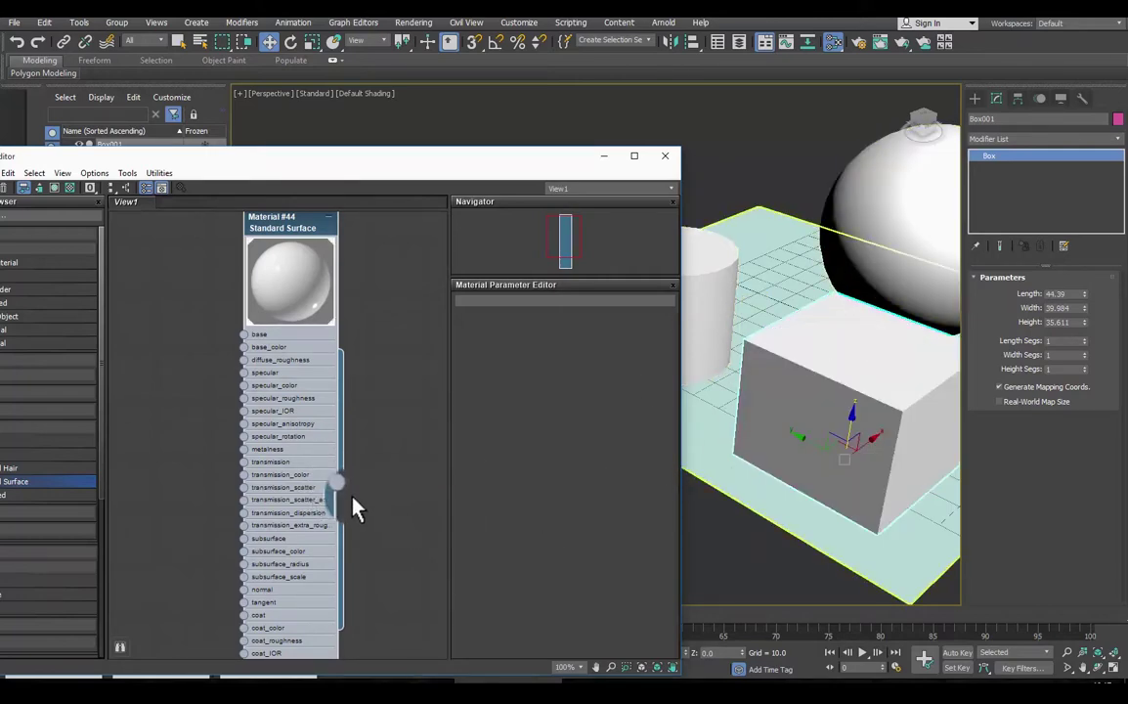
{"action": "left_click_drag", "start_coordinate": [347, 488], "coordinate": [713, 453]}
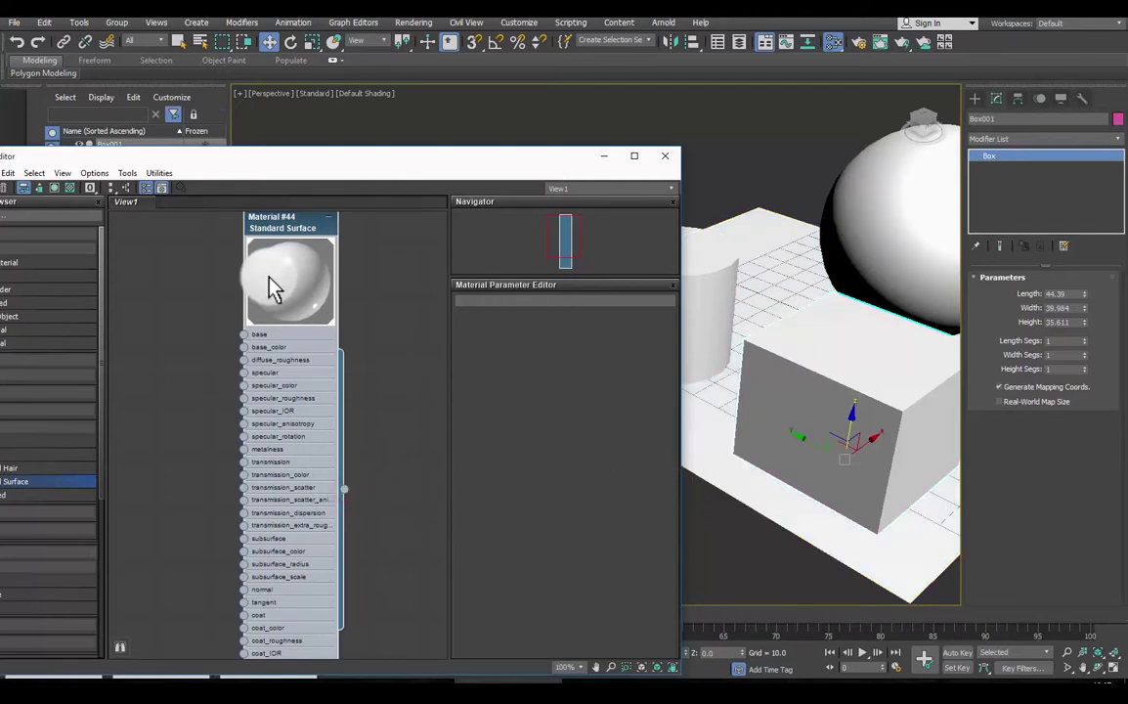
Step: Show Material #44's parameters with the Coating rollout collapsed
{"action": "double_click", "coordinate": [269, 244]}
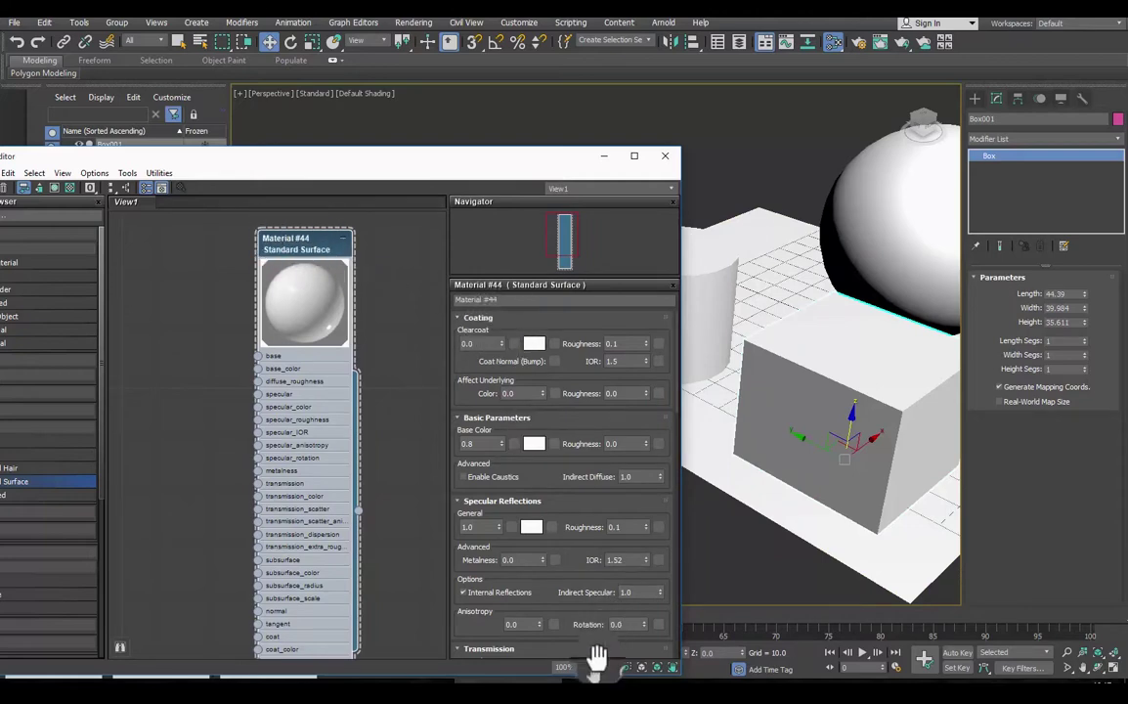
{"action": "left_click", "coordinate": [473, 318]}
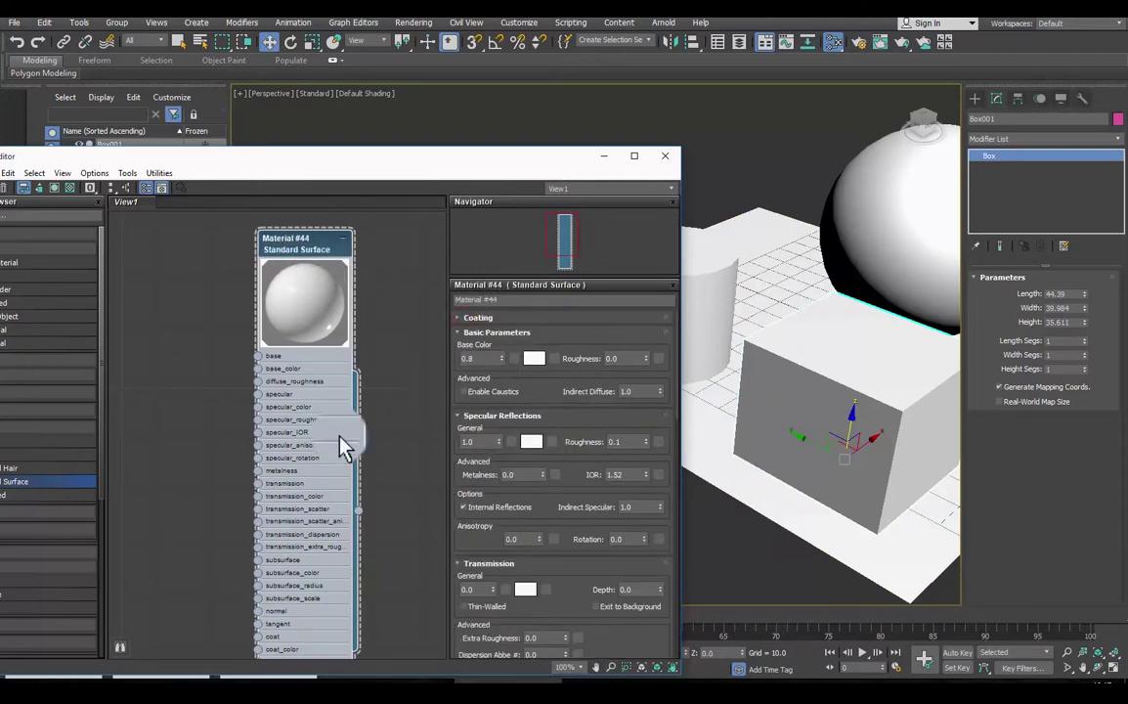
{"action": "middle_click_drag", "start_coordinate": [318, 408], "coordinate": [339, 381]}
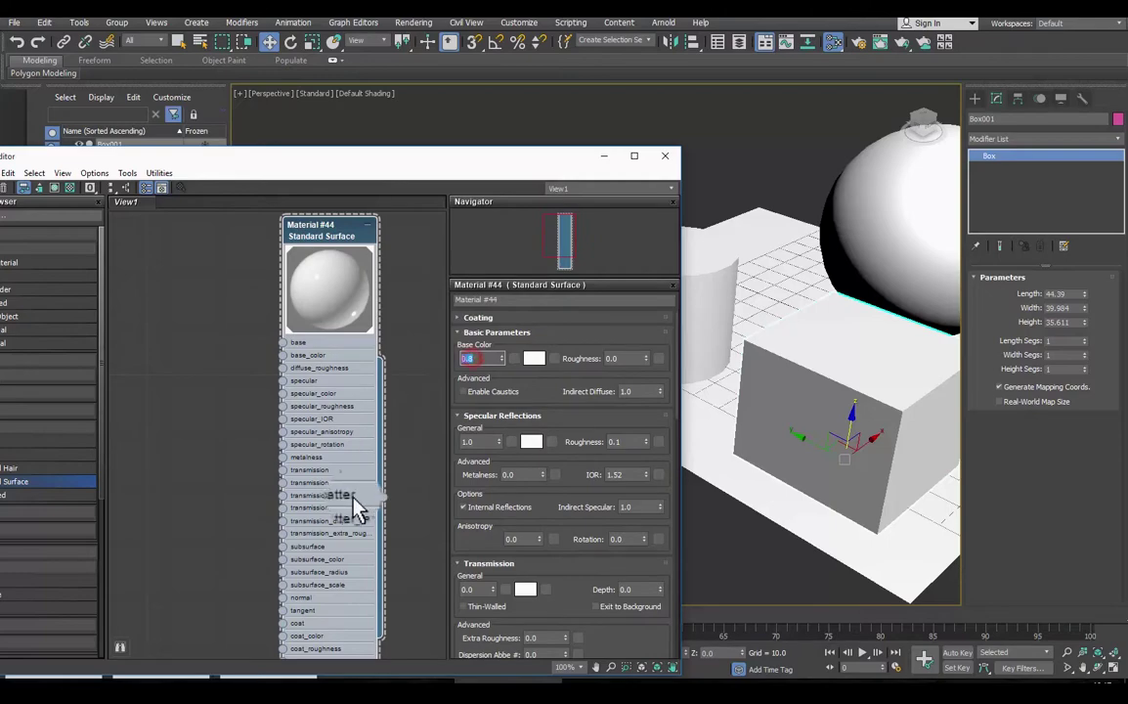
Step: Give Material #44 a dark brown Base Color
{"action": "left_click_drag", "start_coordinate": [351, 163], "coordinate": [524, 118]}
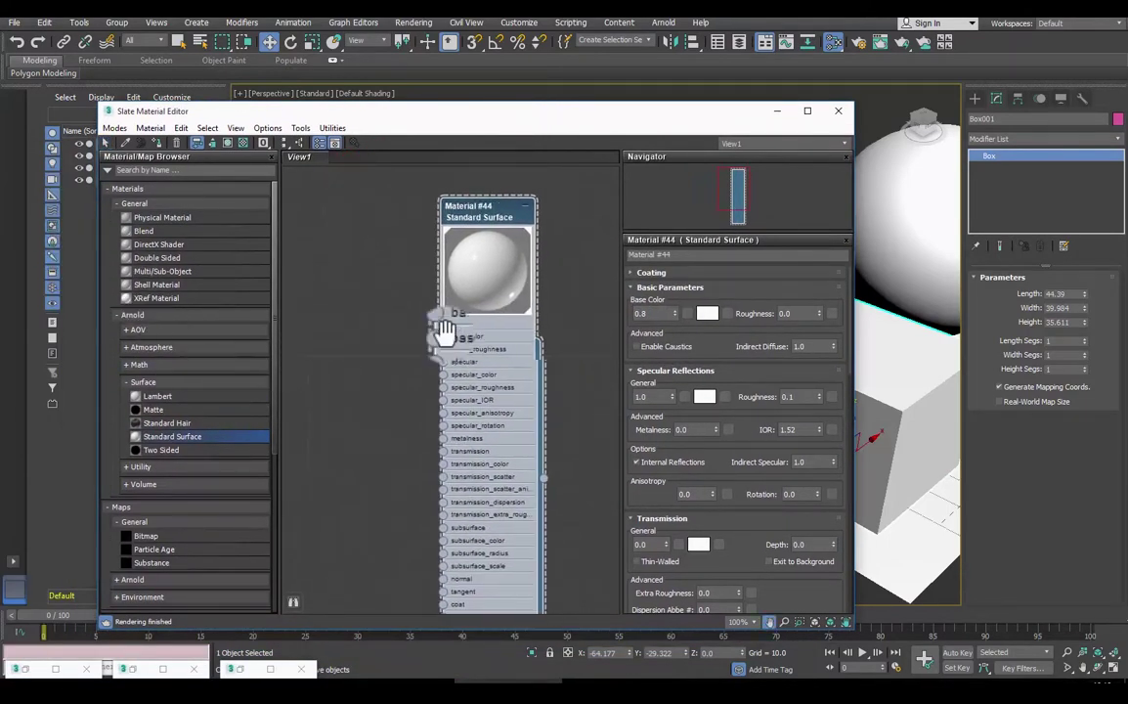
{"action": "middle_click_drag", "start_coordinate": [443, 328], "coordinate": [415, 321]}
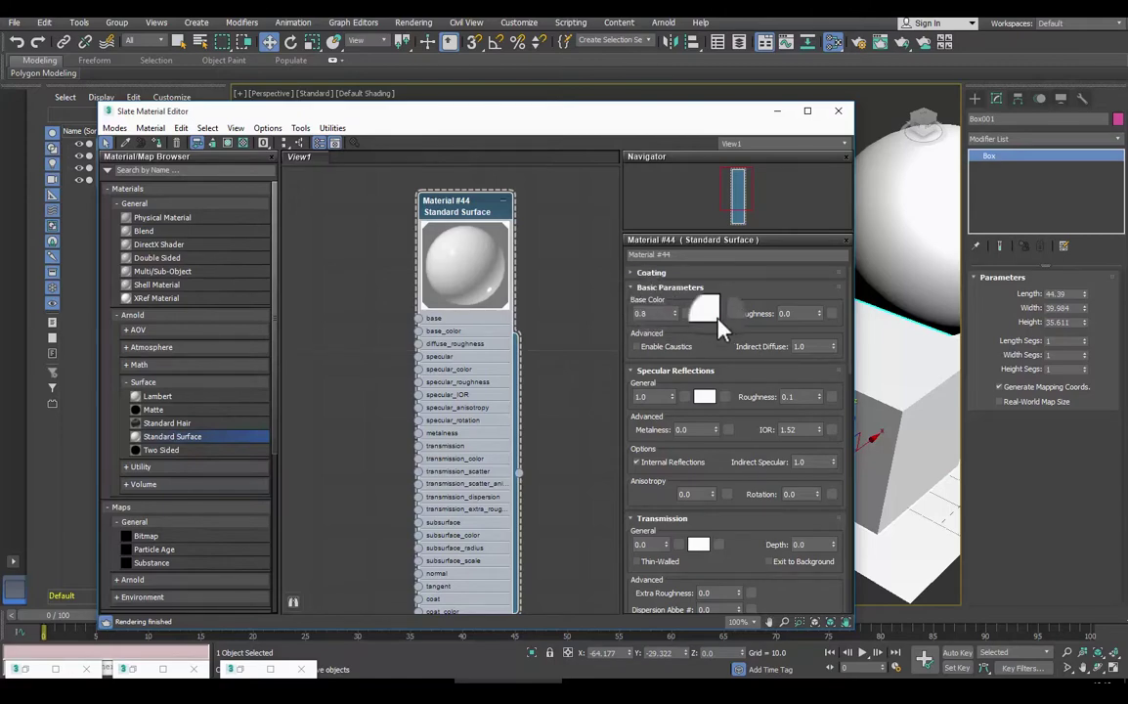
{"action": "left_click", "coordinate": [707, 313]}
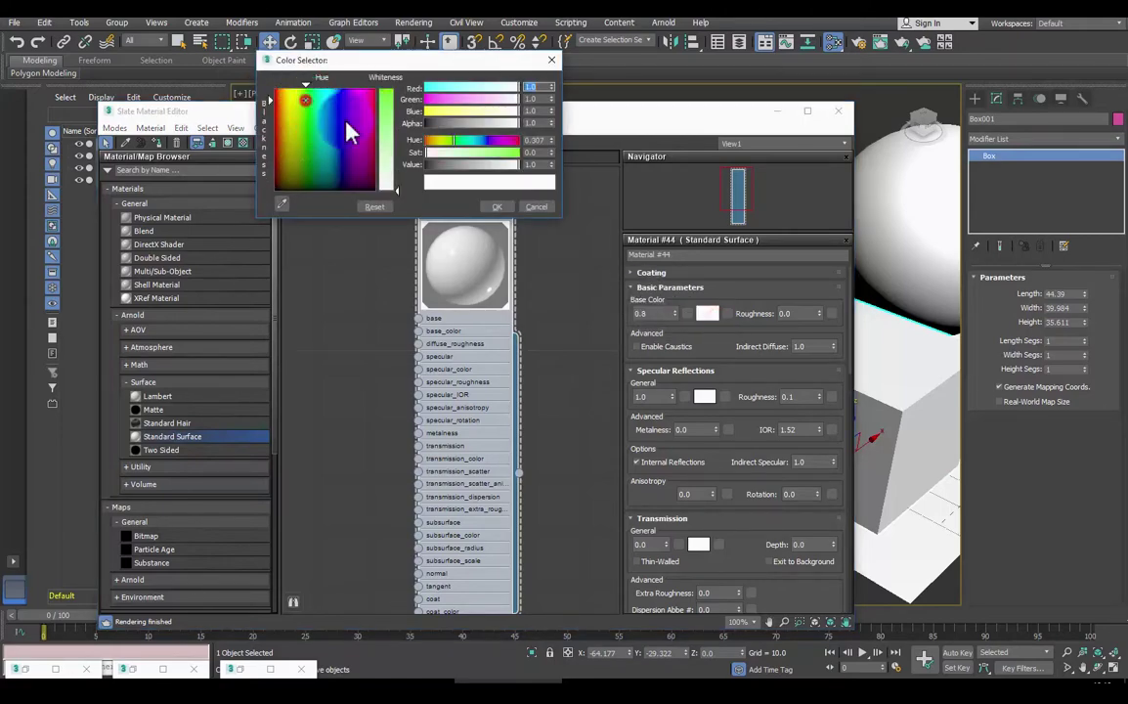
{"action": "left_click", "coordinate": [305, 100]}
{"action": "left_click_drag", "start_coordinate": [301, 174], "coordinate": [278, 182]}
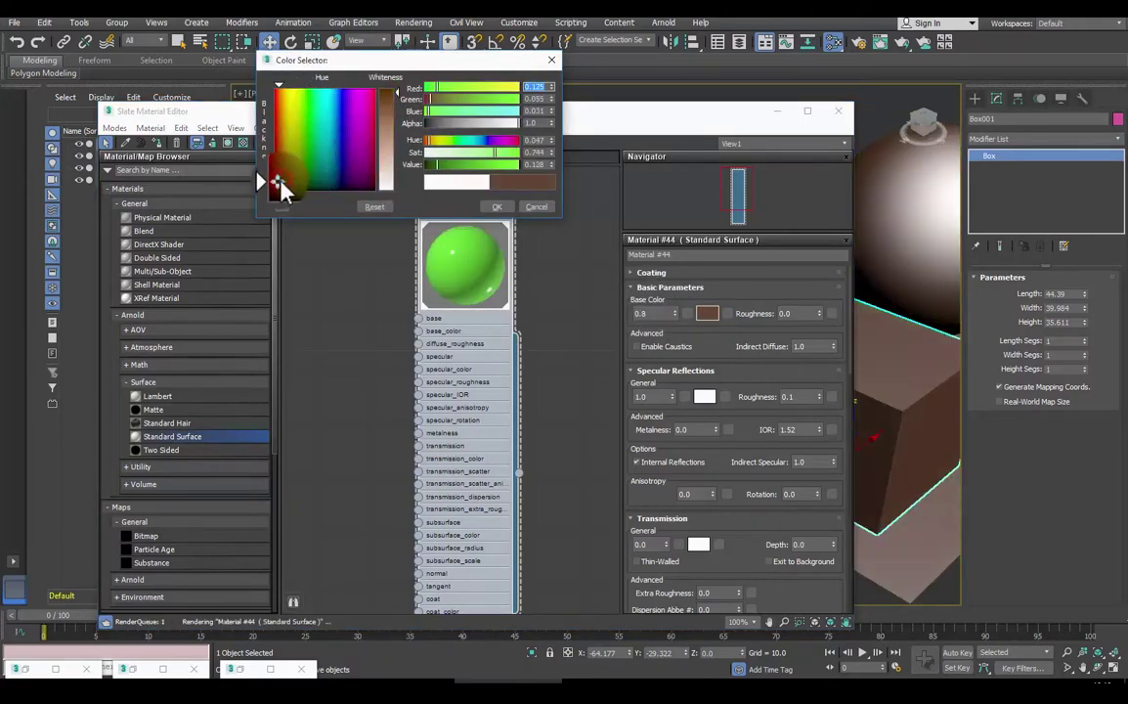
{"action": "left_click", "coordinate": [497, 206]}
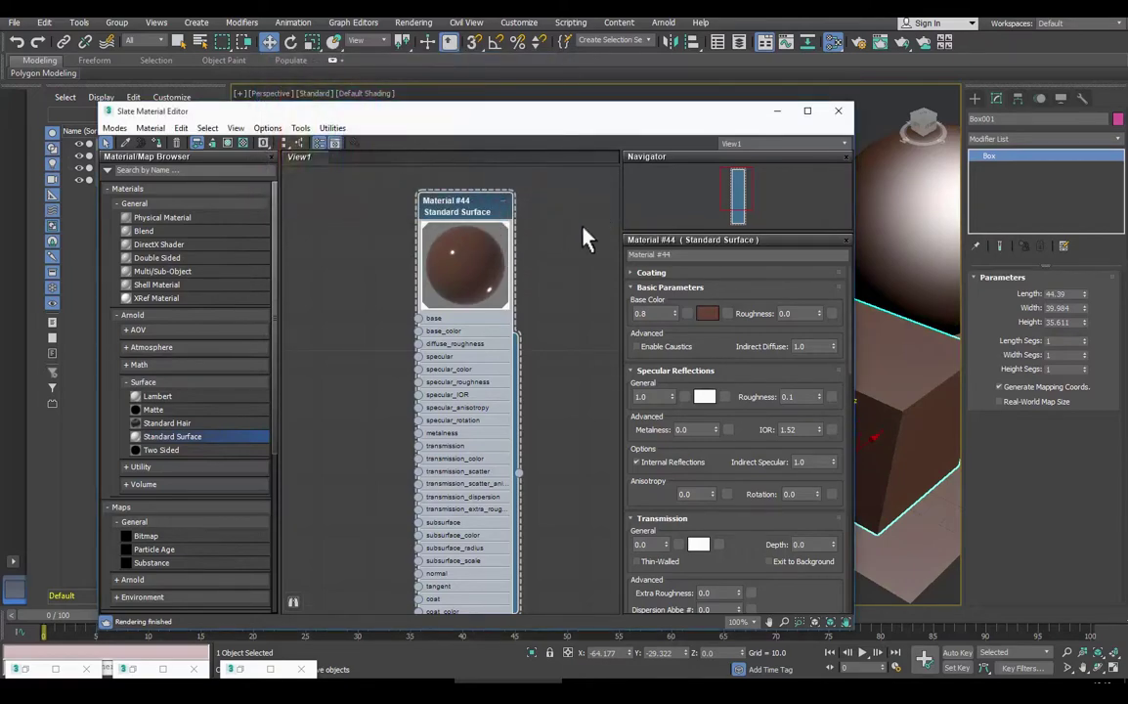
Step: Rename the material to 'Ladrillo'
{"action": "type", "text": "M"}
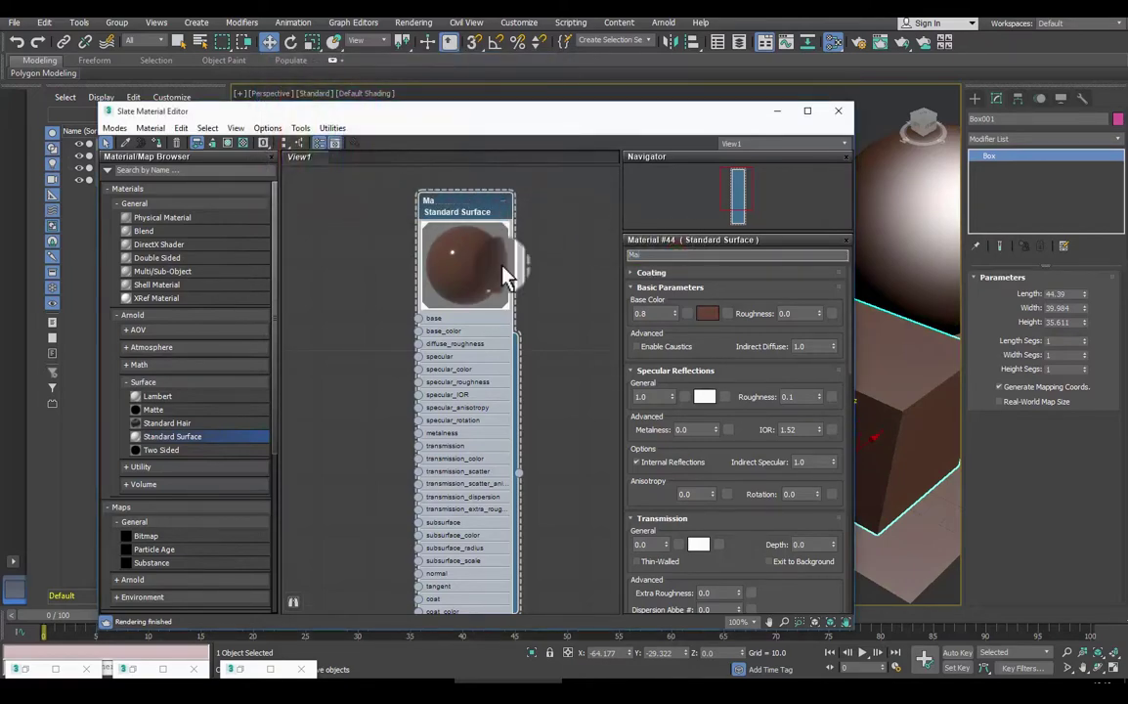
{"action": "key", "text": "BackSpace"}
{"action": "type", "text": "La"}
{"action": "type", "text": "drillo"}
{"action": "key", "text": "Return"}
Step: Adjust the Base Color to a deeper brick red
{"action": "left_click", "coordinate": [705, 313]}
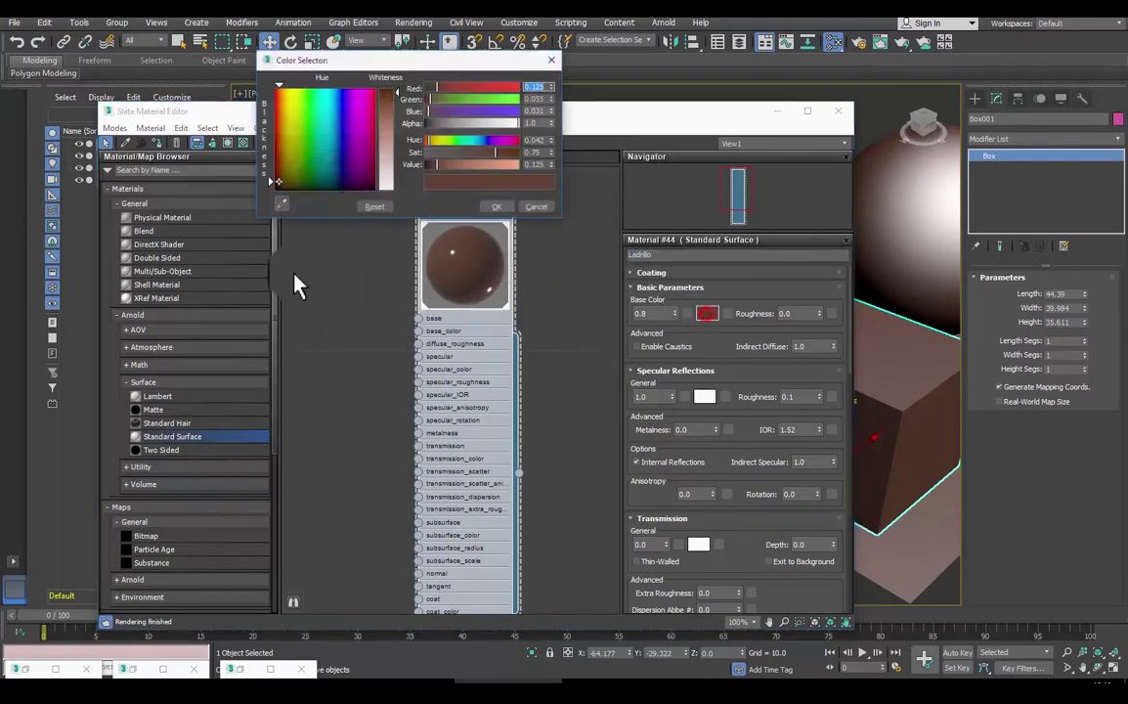
{"action": "left_click_drag", "start_coordinate": [287, 188], "coordinate": [277, 156]}
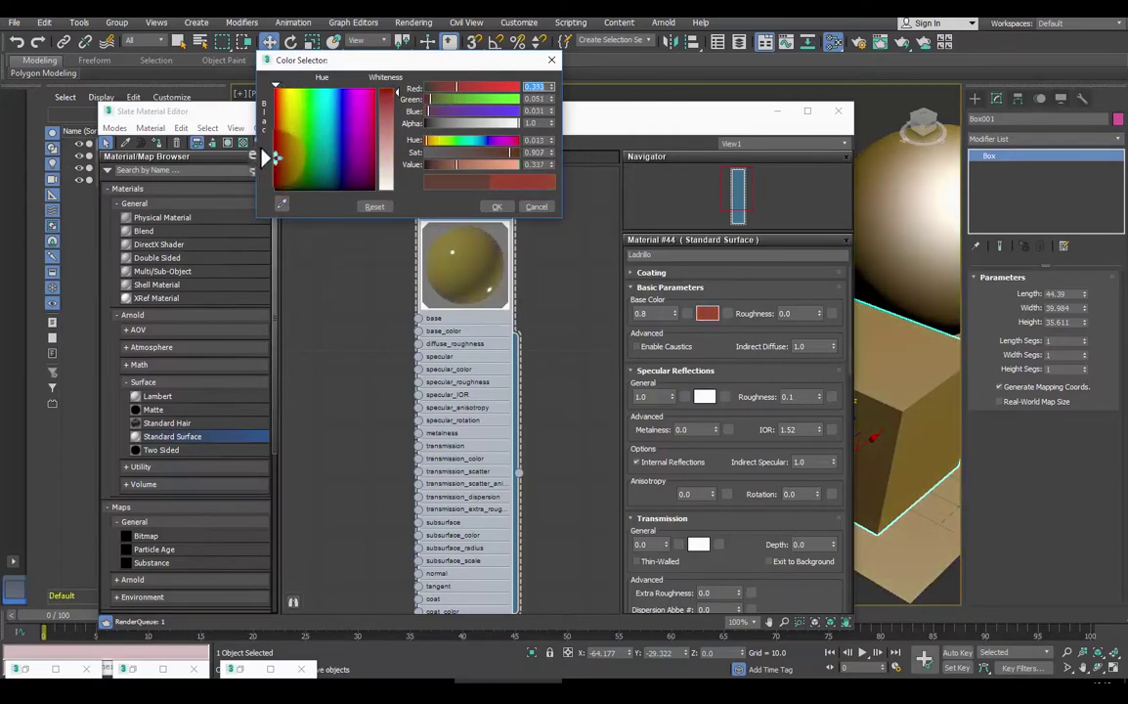
{"action": "left_click_drag", "start_coordinate": [278, 155], "coordinate": [273, 158]}
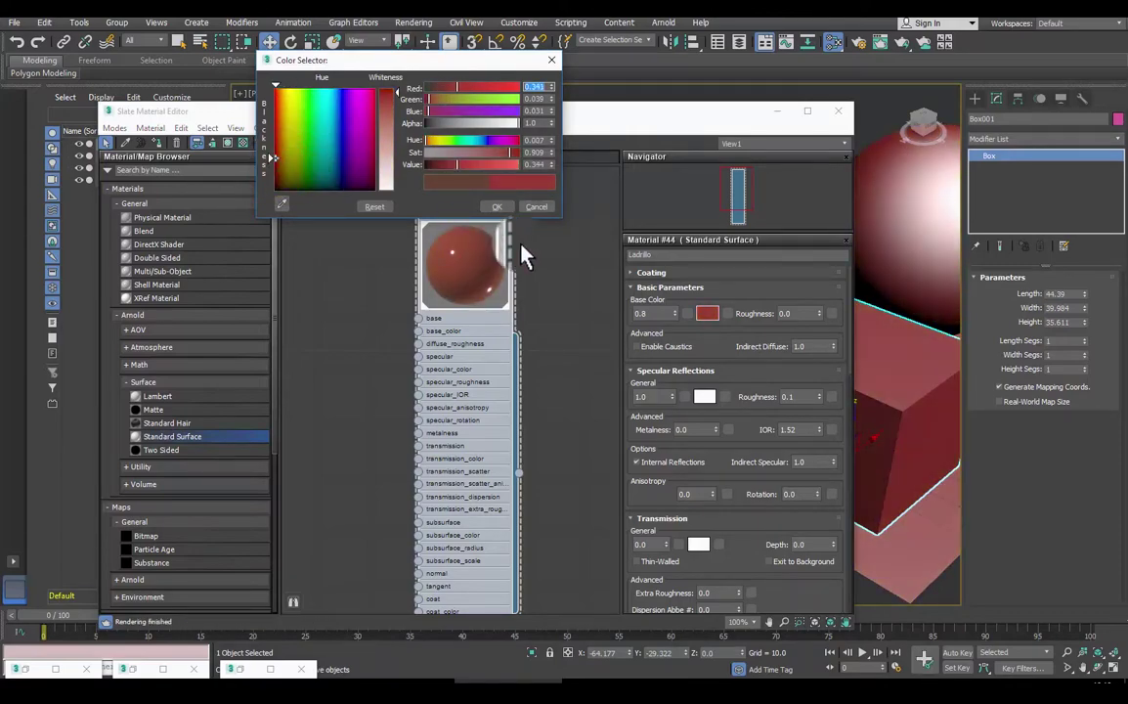
{"action": "left_click", "coordinate": [496, 204]}
{"action": "left_click_drag", "start_coordinate": [712, 115], "coordinate": [491, 88]}
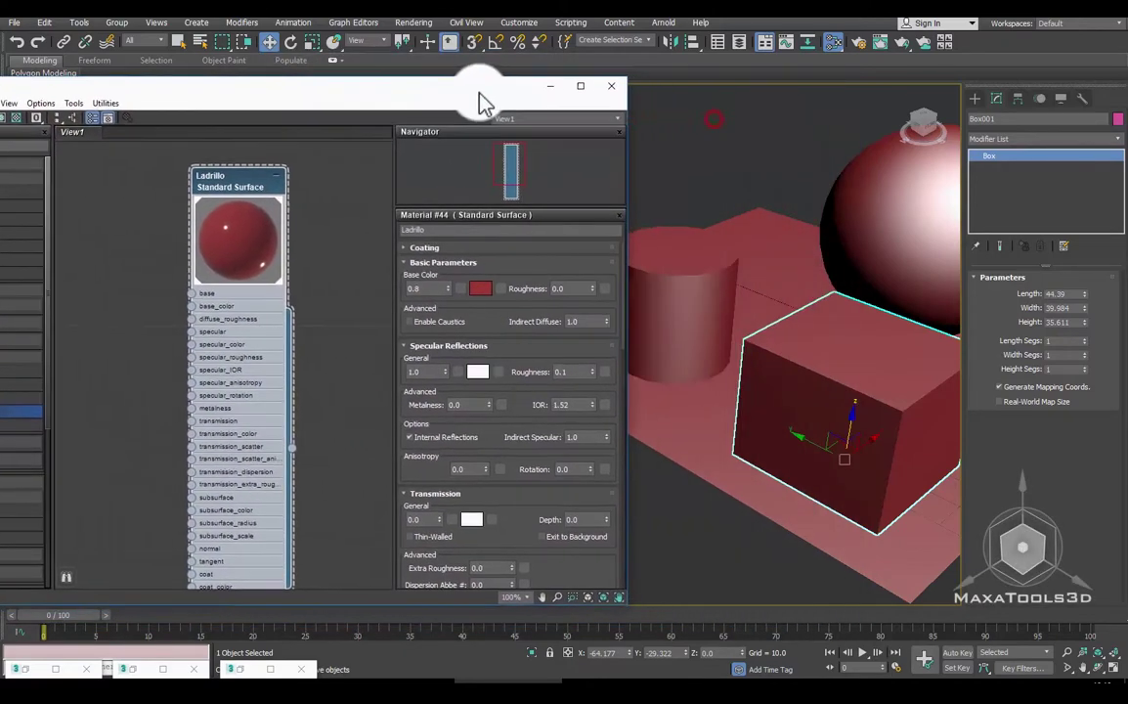
{"action": "mouse_move", "coordinate": [773, 346]}
{"action": "middle_mouse_down", "text": "alt"}
{"action": "mouse_move", "coordinate": [710, 347]}
{"action": "mouse_move", "coordinate": [710, 372]}
{"action": "mouse_move", "coordinate": [760, 390]}
{"action": "mouse_move", "coordinate": [774, 372]}
{"action": "mouse_move", "coordinate": [918, 378]}
{"action": "mouse_move", "coordinate": [795, 373]}
{"action": "mouse_move", "coordinate": [818, 347]}
{"action": "mouse_move", "coordinate": [782, 365]}
{"action": "mouse_move", "coordinate": [800, 367]}
{"action": "mouse_move", "coordinate": [795, 335]}
{"action": "middle_mouse_up", "text": "alt"}
Step: Select the sphere and scroll to inspect the red-shaded scene
{"action": "scroll", "coordinate": [774, 371], "scroll_direction": "up", "scroll_amount": 3}
{"action": "scroll", "coordinate": [823, 323], "scroll_direction": "up", "scroll_amount": 3}
{"action": "left_click", "coordinate": [814, 380]}
{"action": "scroll", "coordinate": [782, 365], "scroll_direction": "down", "scroll_amount": 3}
{"action": "scroll", "coordinate": [801, 368], "scroll_direction": "up", "scroll_amount": 3}
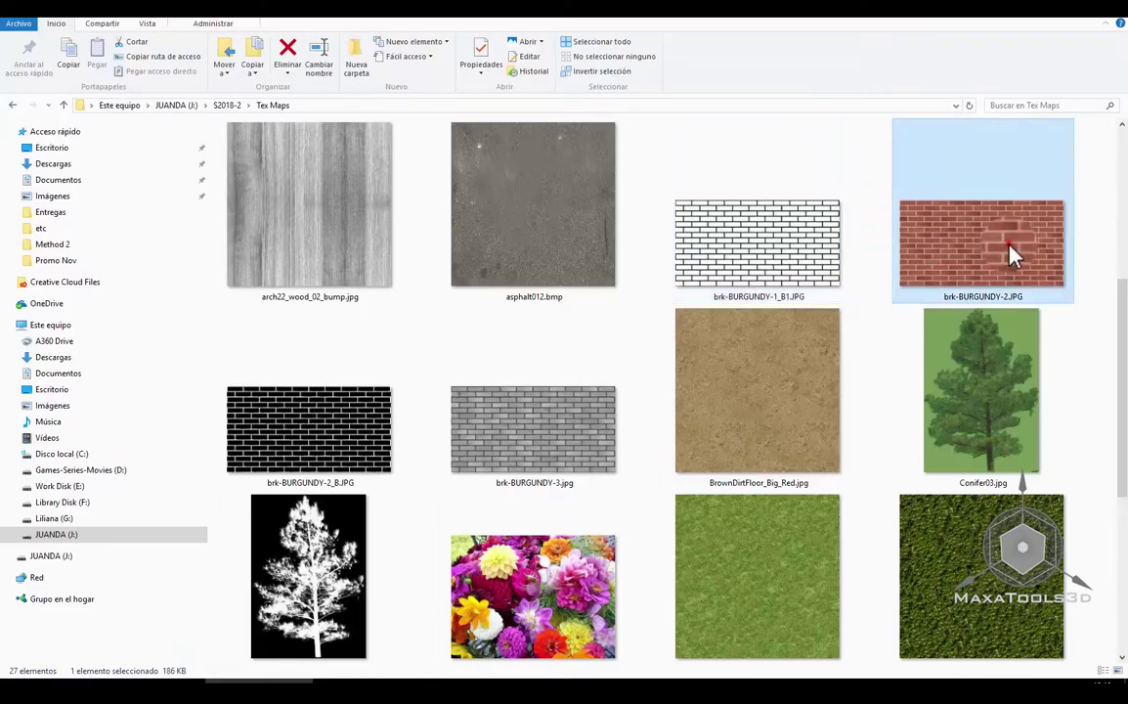
Step: View brk-BURGUNDY-2.JPG enlarged in the photo viewer, close it, and return to the Slate Material Editor
{"action": "double_click", "coordinate": [1011, 252]}
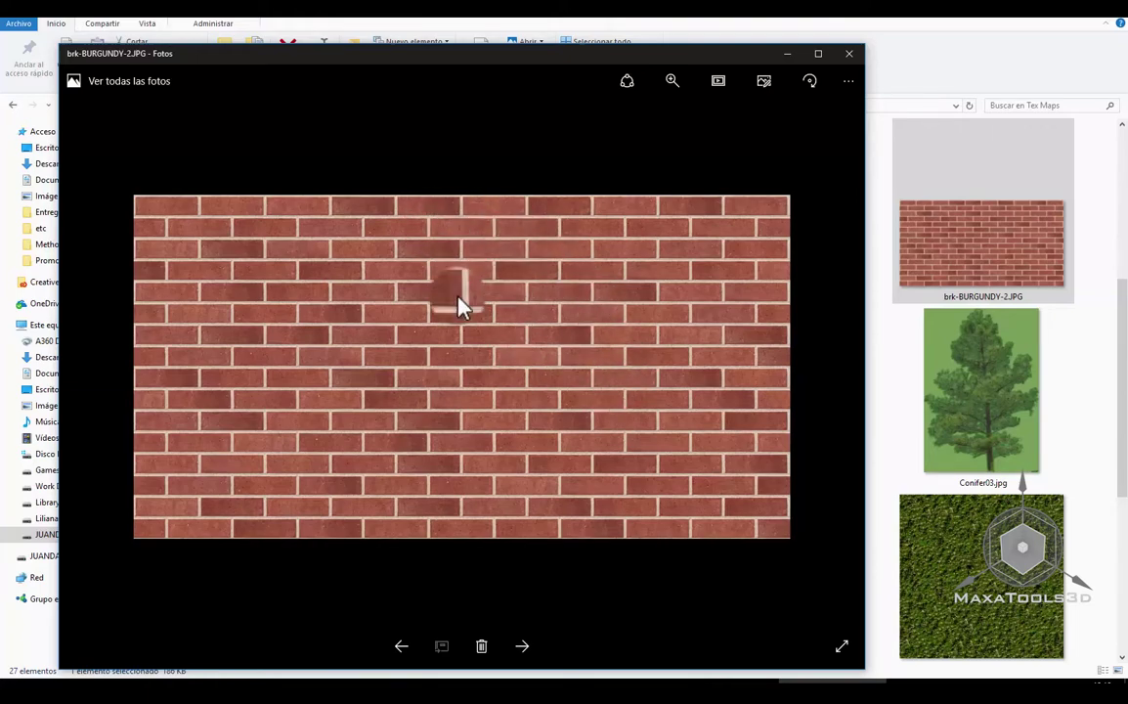
{"action": "left_click", "coordinate": [817, 55]}
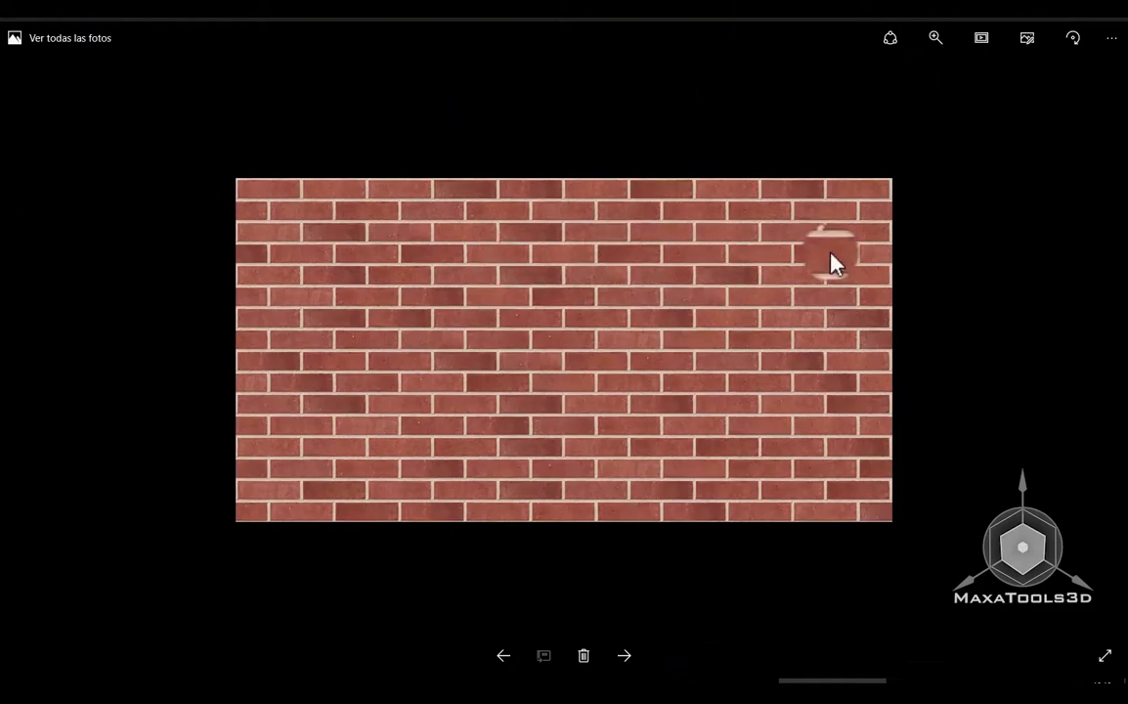
{"action": "left_click", "coordinate": [1110, 43]}
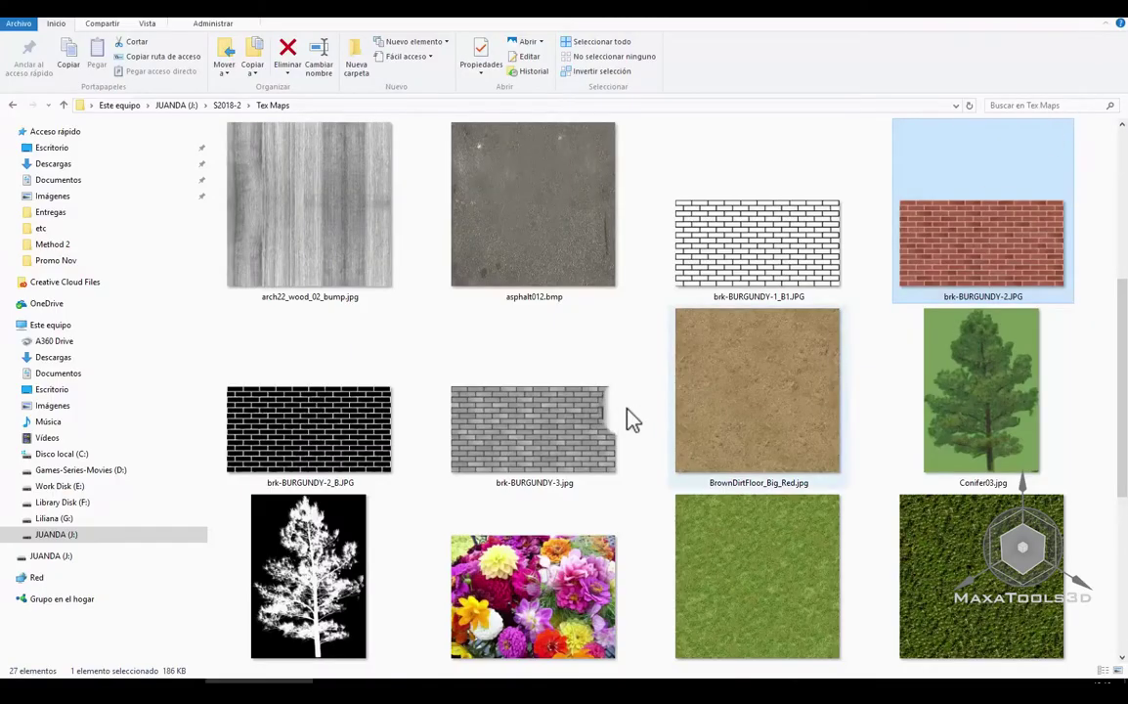
{"action": "mouse_move", "coordinate": [735, 309]}
{"action": "left_mouse_down"}
{"action": "mouse_move", "coordinate": [216, 239]}
{"action": "mouse_move", "coordinate": [479, 295]}
{"action": "left_mouse_up"}
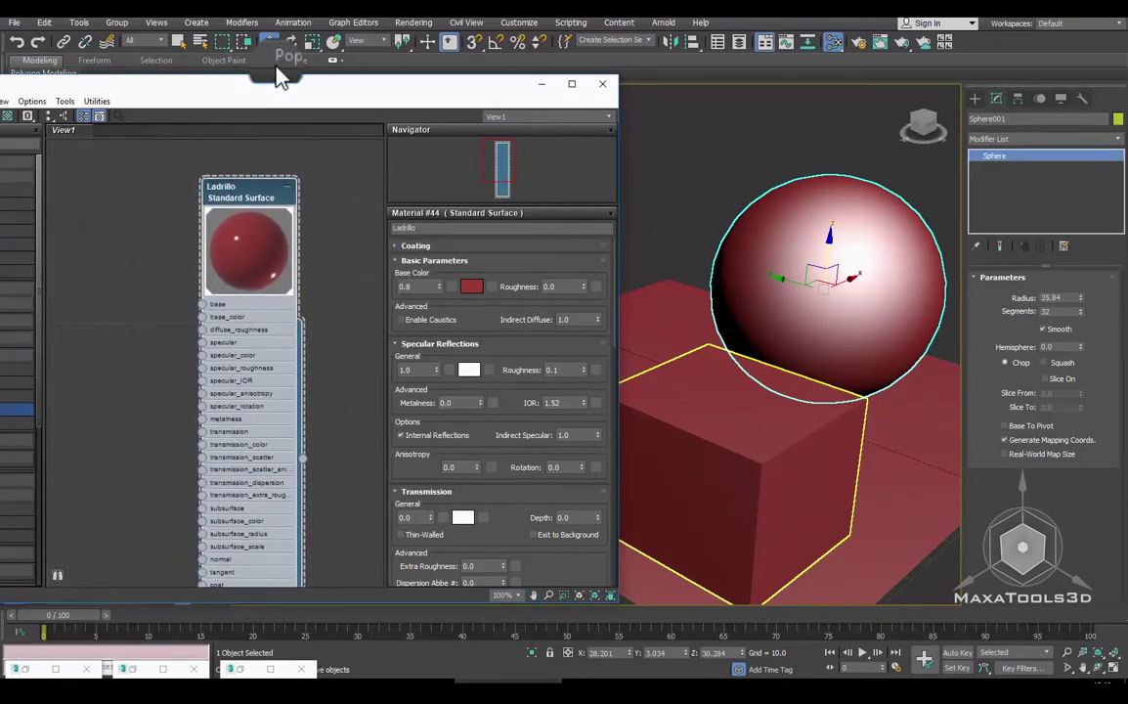
Step: Maximize the Slate Material Editor and nudge the Ladrillo node right
{"action": "left_click_drag", "start_coordinate": [310, 98], "coordinate": [730, 91]}
{"action": "left_click", "coordinate": [926, 78]}
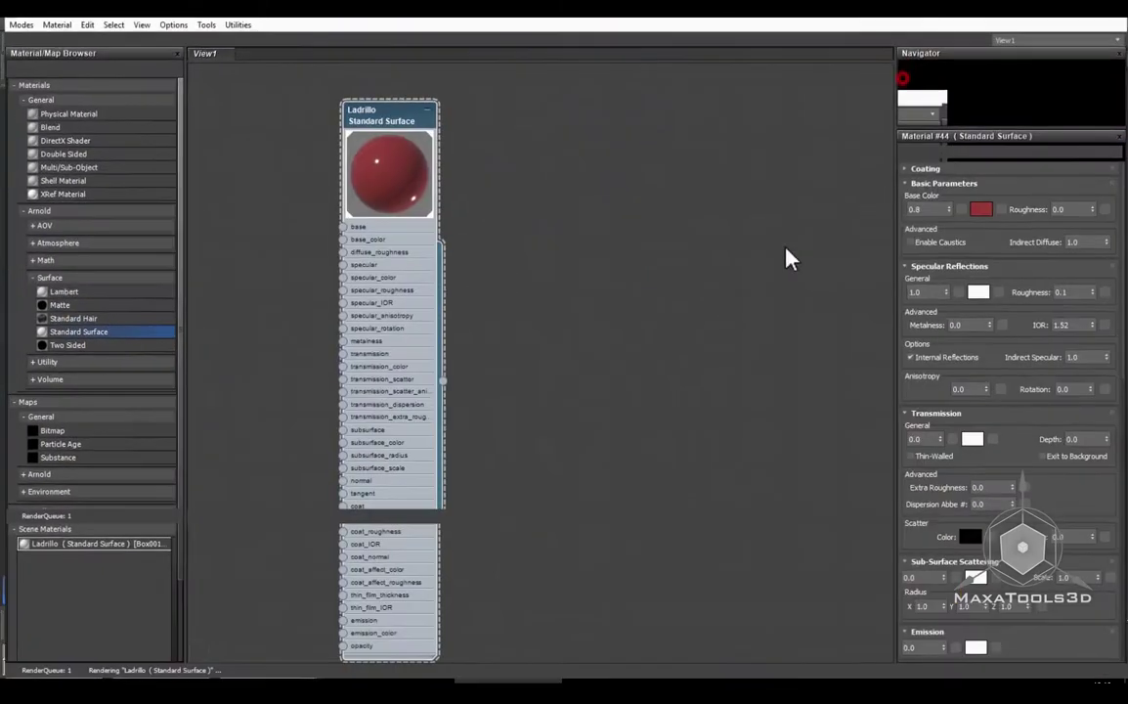
{"action": "left_click_drag", "start_coordinate": [383, 118], "coordinate": [411, 124]}
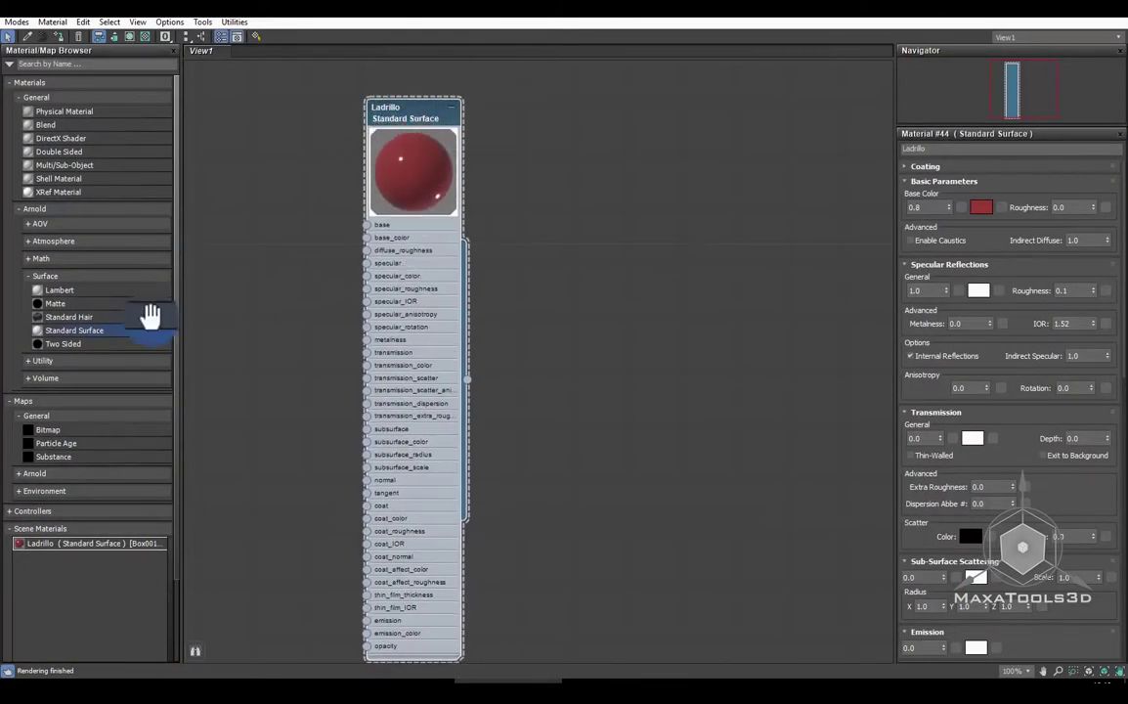
Step: Drop in a Bitmap, cancel its file choice, delete the empty node, and show Ladrillo's parameters
{"action": "left_click_drag", "start_coordinate": [55, 430], "coordinate": [242, 350]}
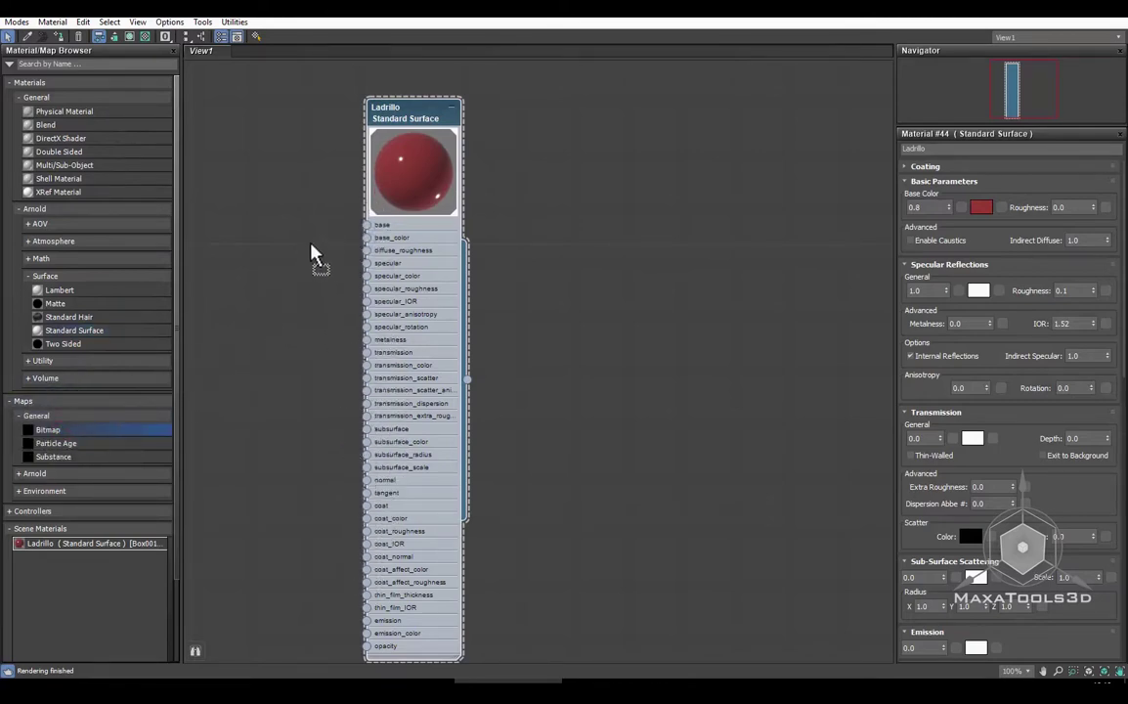
{"action": "left_click_drag", "start_coordinate": [298, 264], "coordinate": [992, 213]}
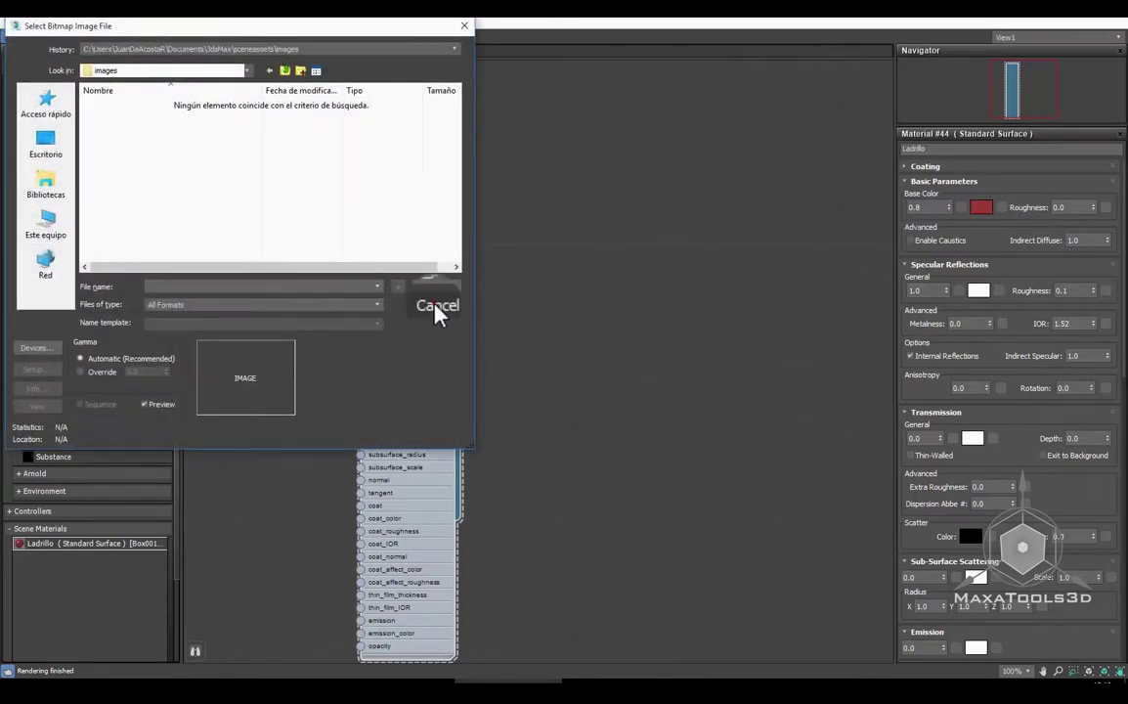
{"action": "left_click", "coordinate": [436, 307]}
{"action": "double_click", "coordinate": [648, 387]}
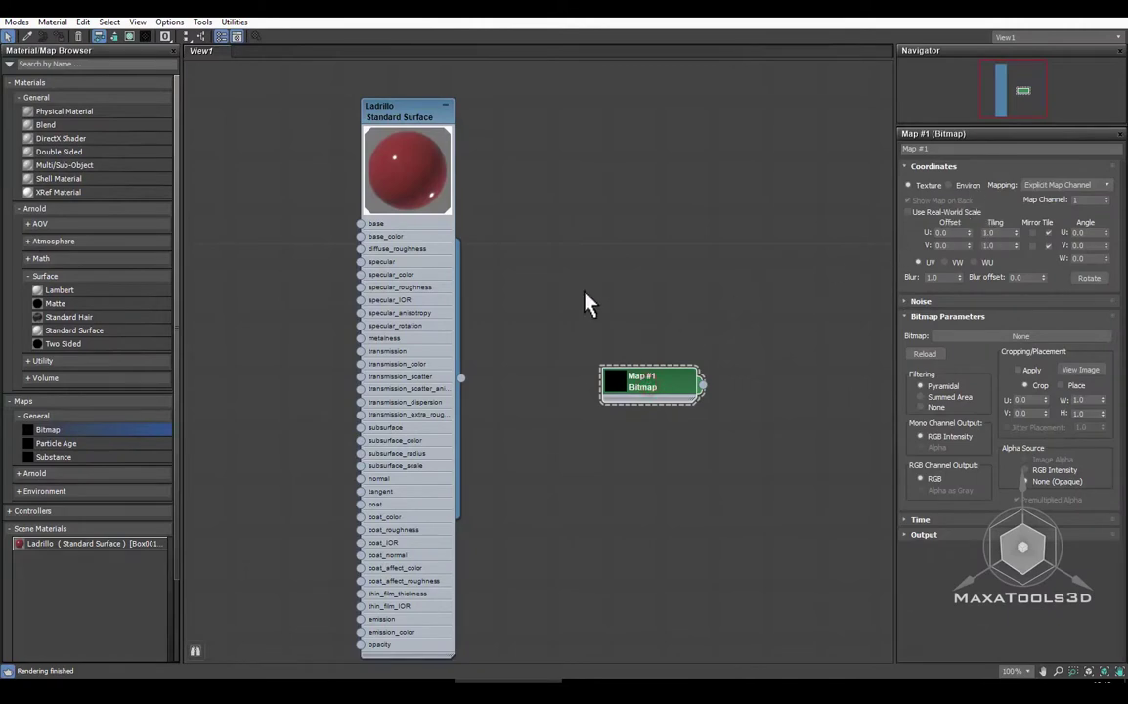
{"action": "key", "text": "Delete"}
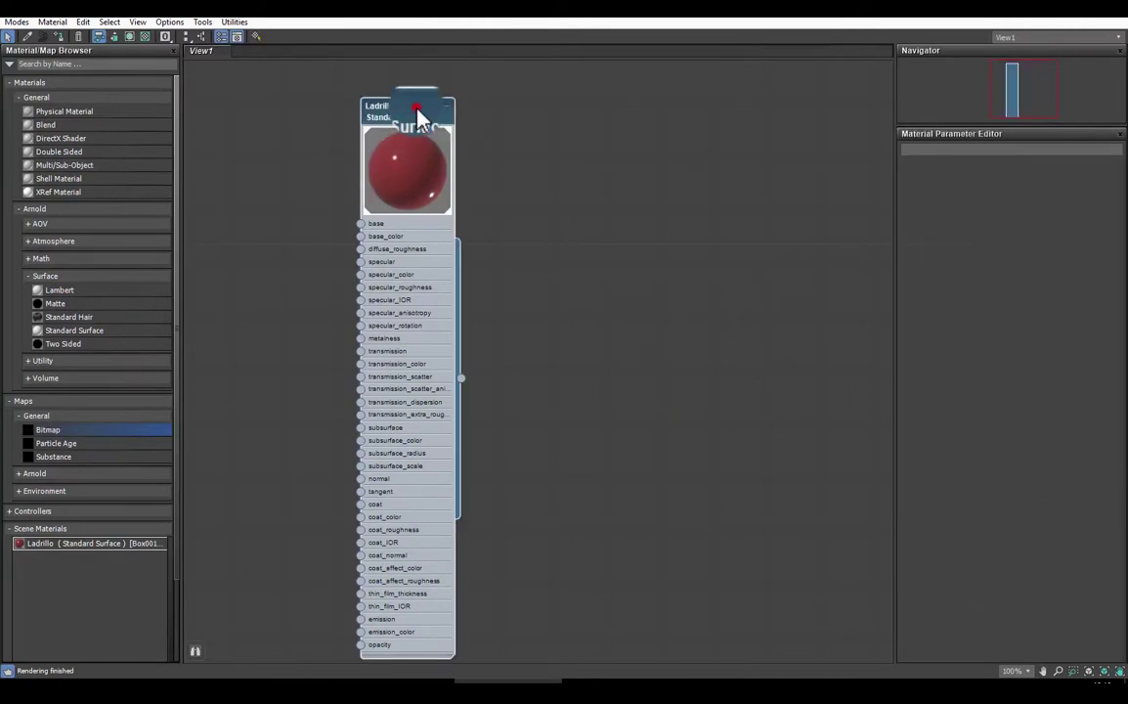
{"action": "double_click", "coordinate": [419, 113]}
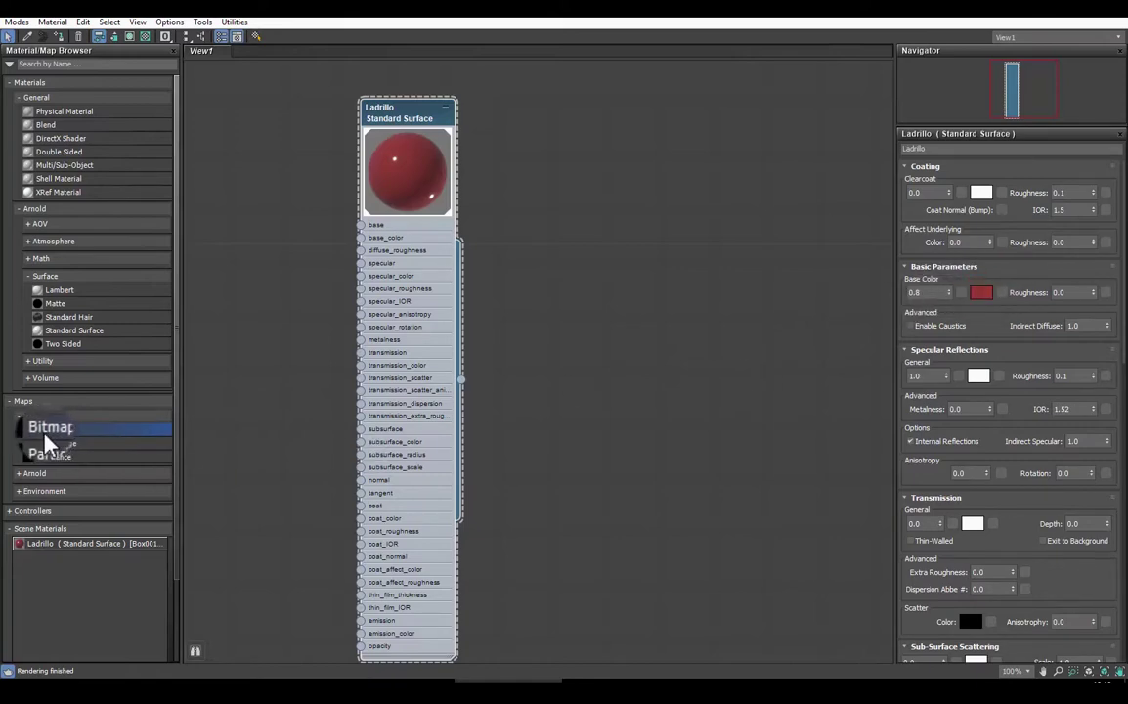
Step: Drop a new Bitmap node and browse to J:\S2018-2\Tex Maps
{"action": "left_click_drag", "start_coordinate": [43, 444], "coordinate": [218, 349]}
{"action": "left_click_drag", "start_coordinate": [261, 306], "coordinate": [264, 308]}
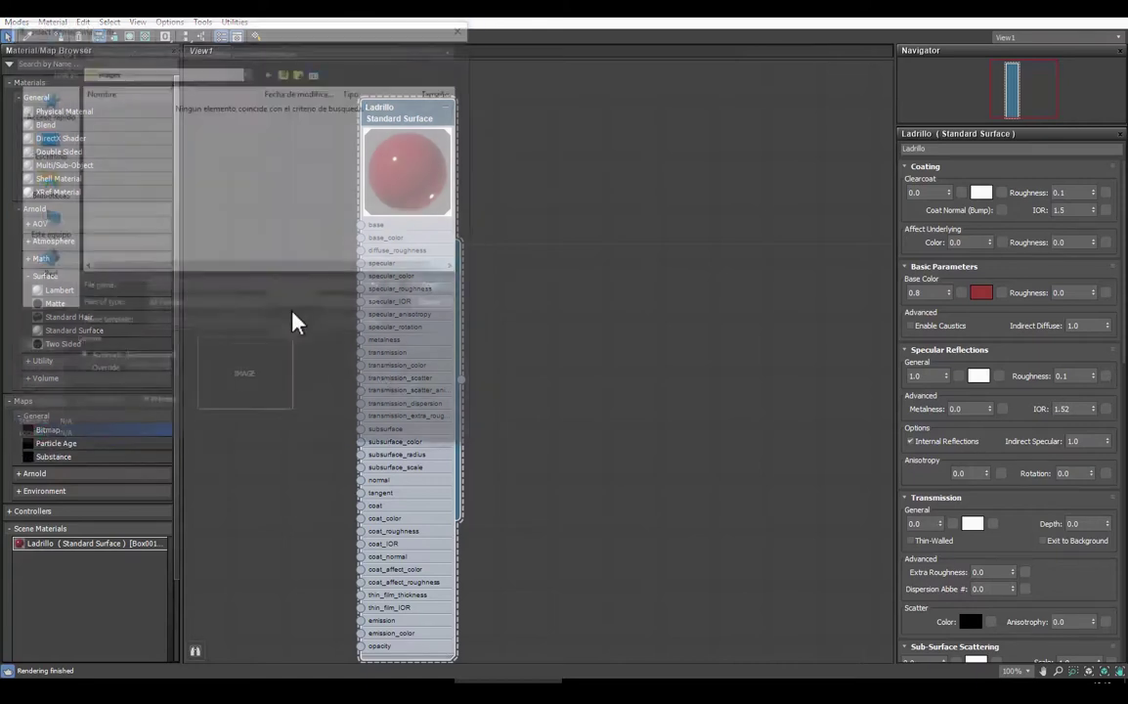
{"action": "left_click", "coordinate": [196, 71]}
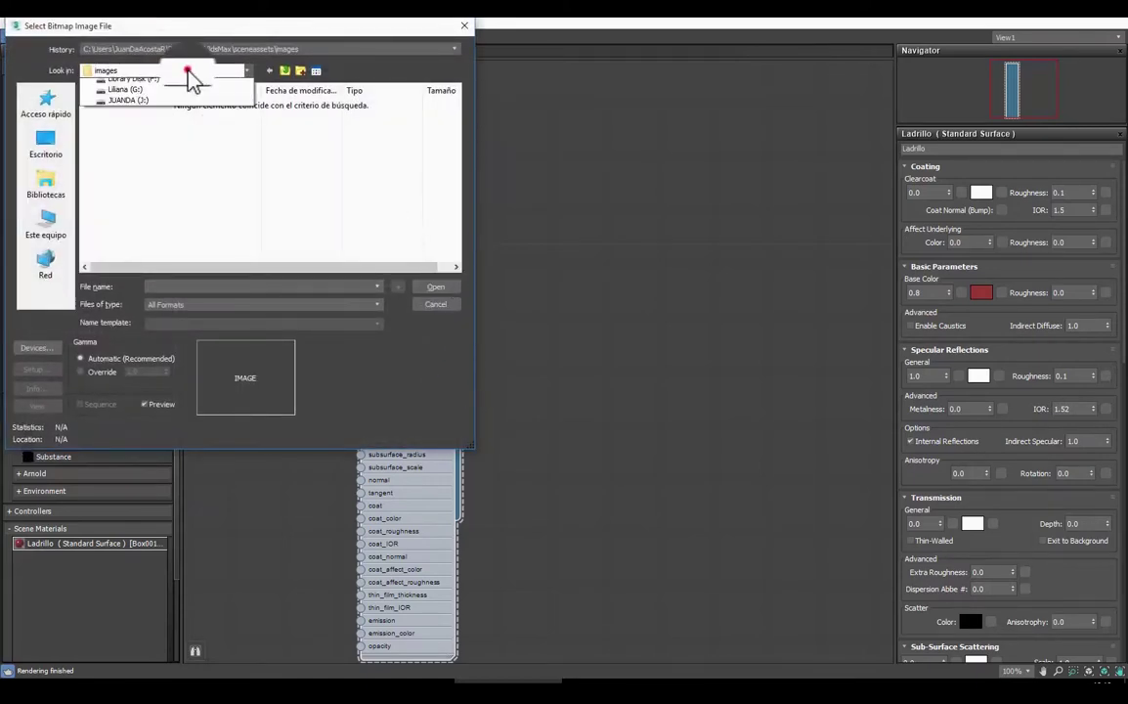
{"action": "left_click", "coordinate": [128, 362]}
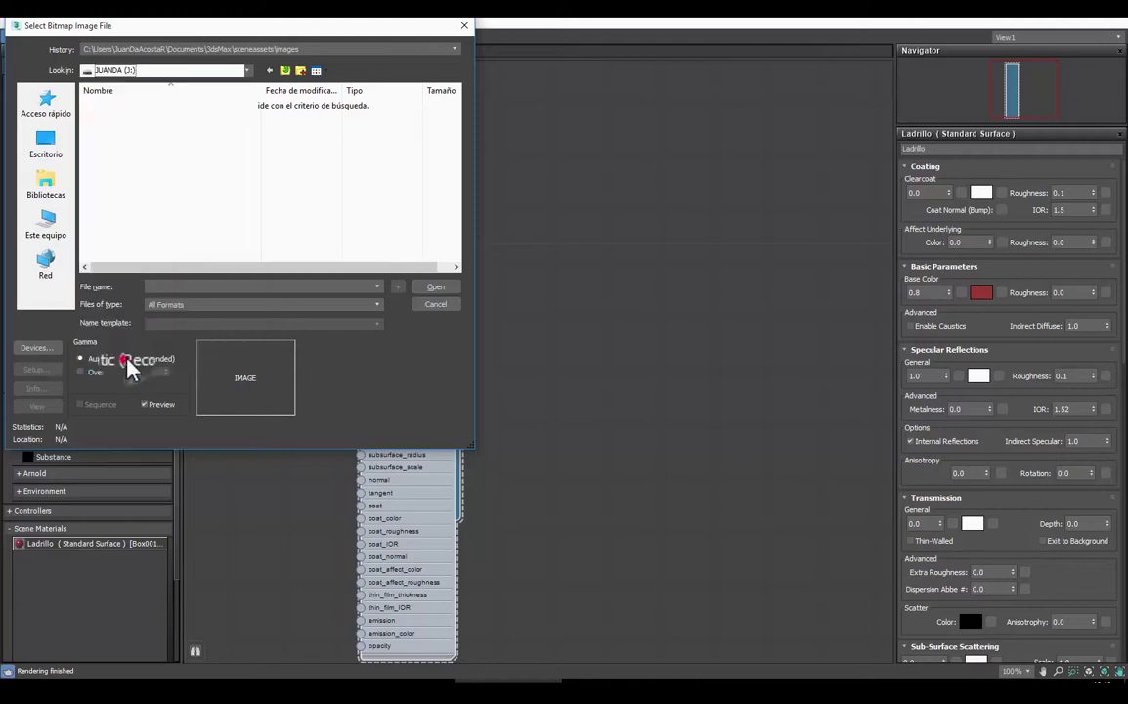
{"action": "double_click", "coordinate": [121, 221]}
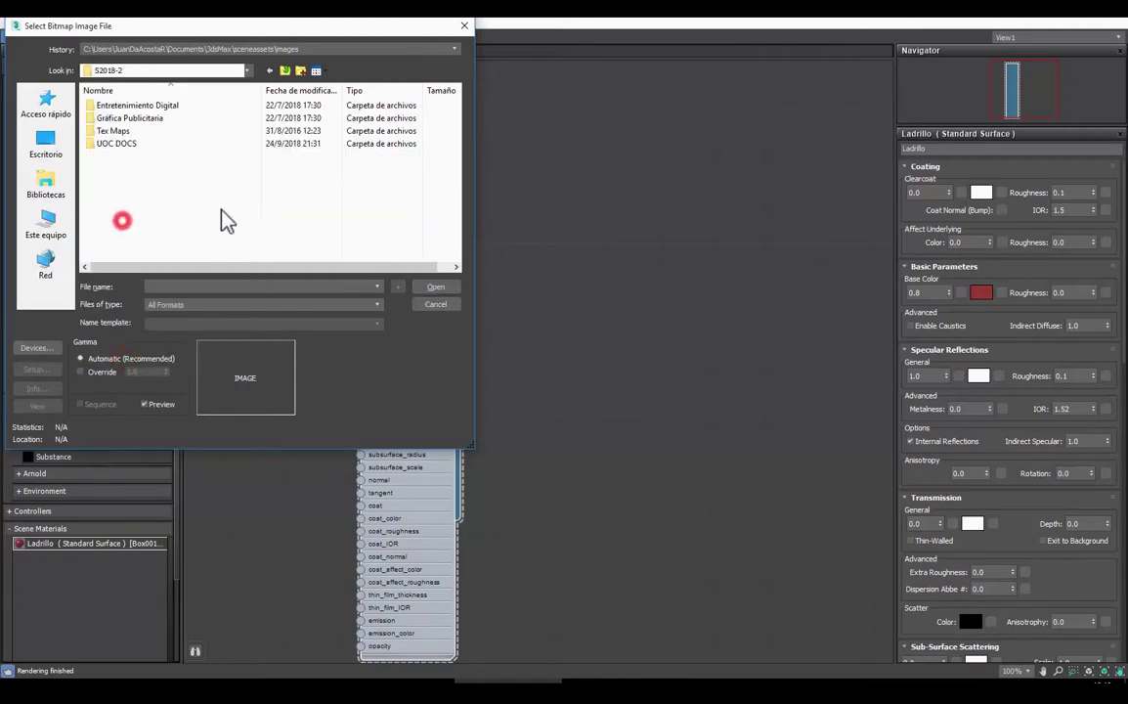
{"action": "double_click", "coordinate": [121, 131]}
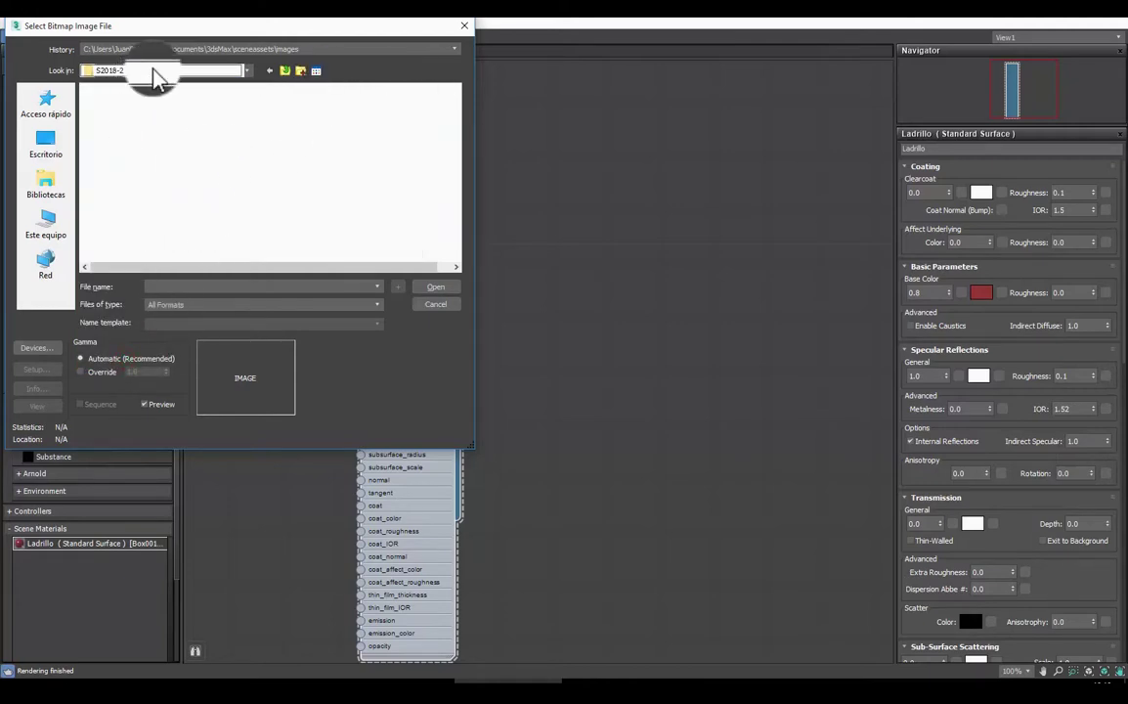
Step: Load brk-BURGUNDY-2.JPG from the thumbnail view and preview it on the node
{"action": "left_click", "coordinate": [315, 70]}
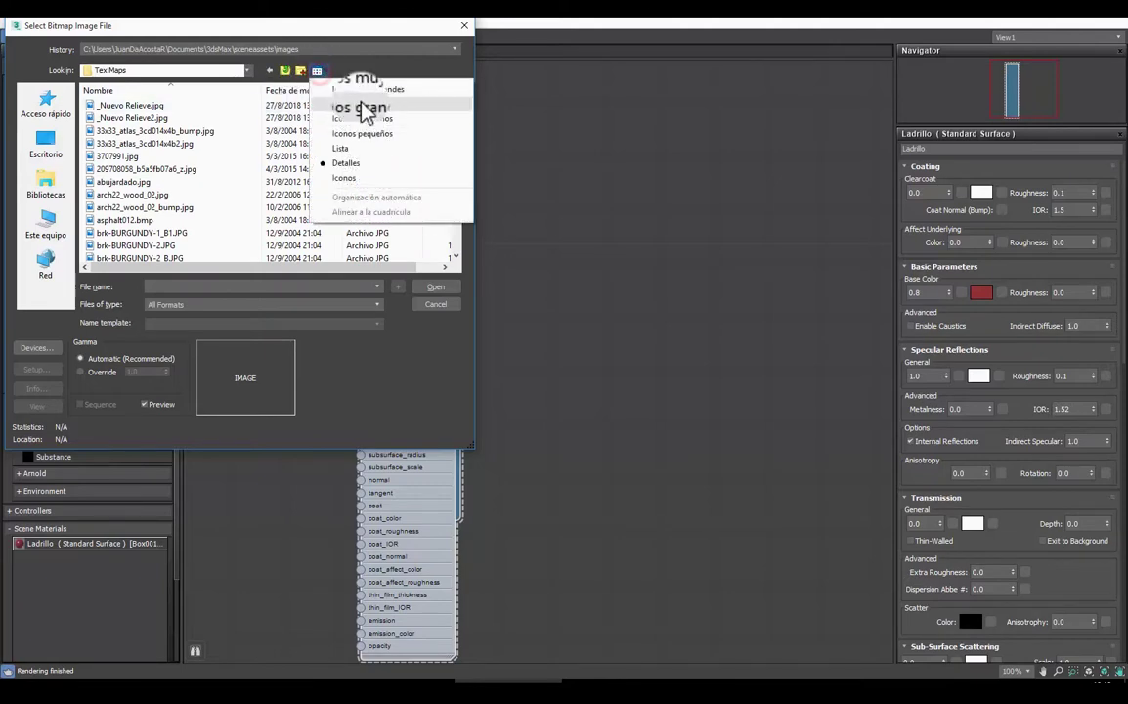
{"action": "left_click", "coordinate": [360, 103]}
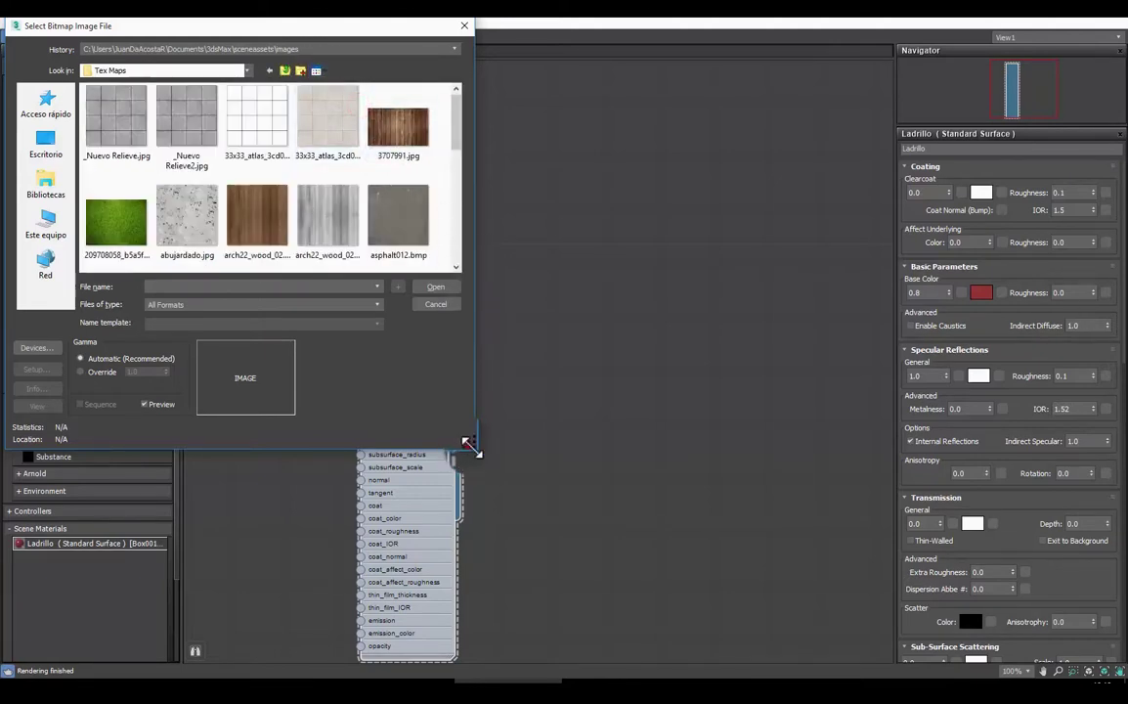
{"action": "left_click_drag", "start_coordinate": [467, 444], "coordinate": [643, 674]}
{"action": "left_click_drag", "start_coordinate": [391, 215], "coordinate": [418, 264]}
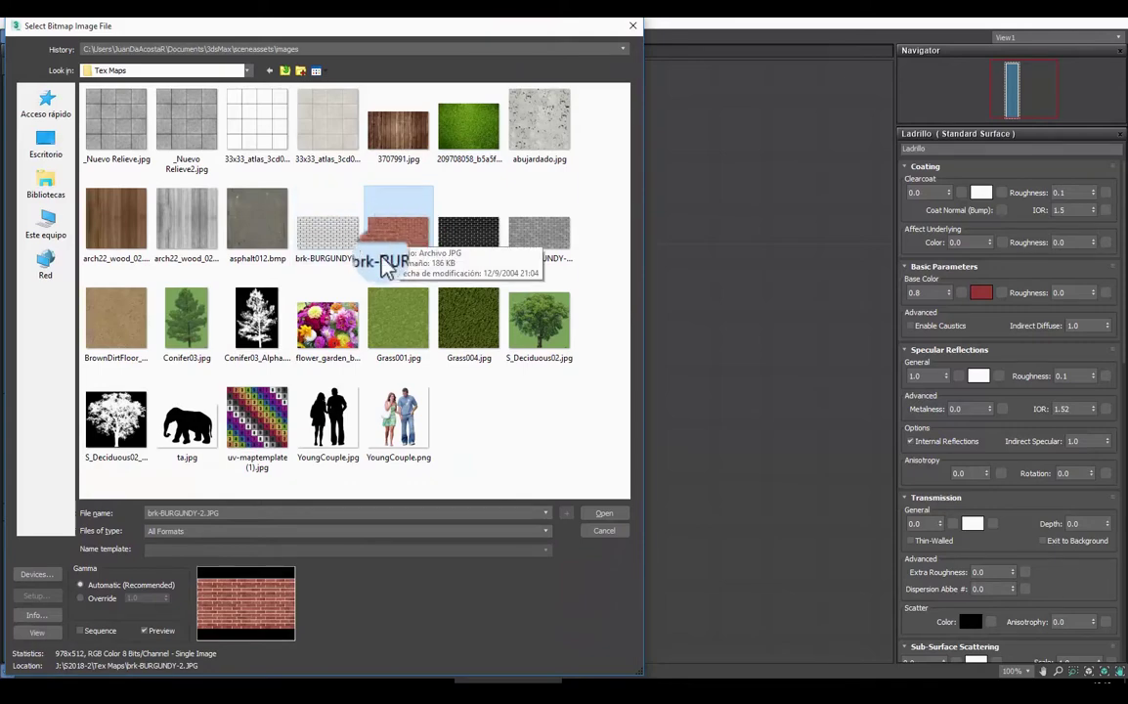
{"action": "left_click", "coordinate": [613, 516]}
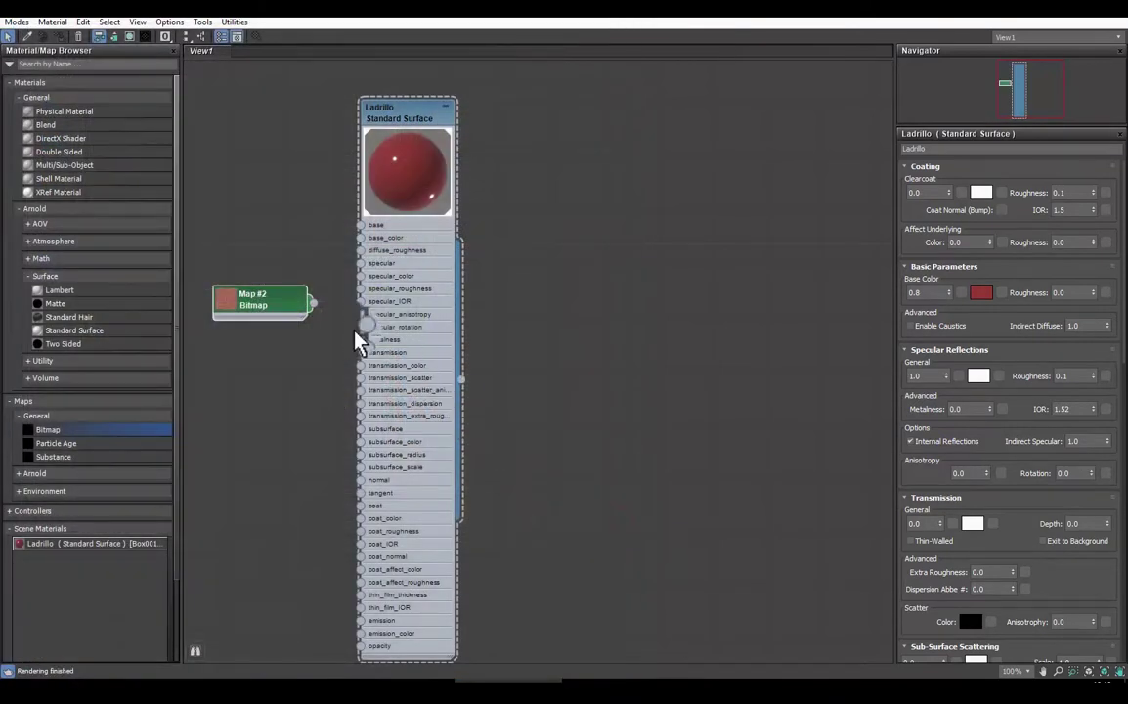
{"action": "double_click", "coordinate": [221, 298]}
Step: Lay out the brick bitmap beside Ladrillo and wire it into base_color
{"action": "left_click_drag", "start_coordinate": [394, 118], "coordinate": [398, 161]}
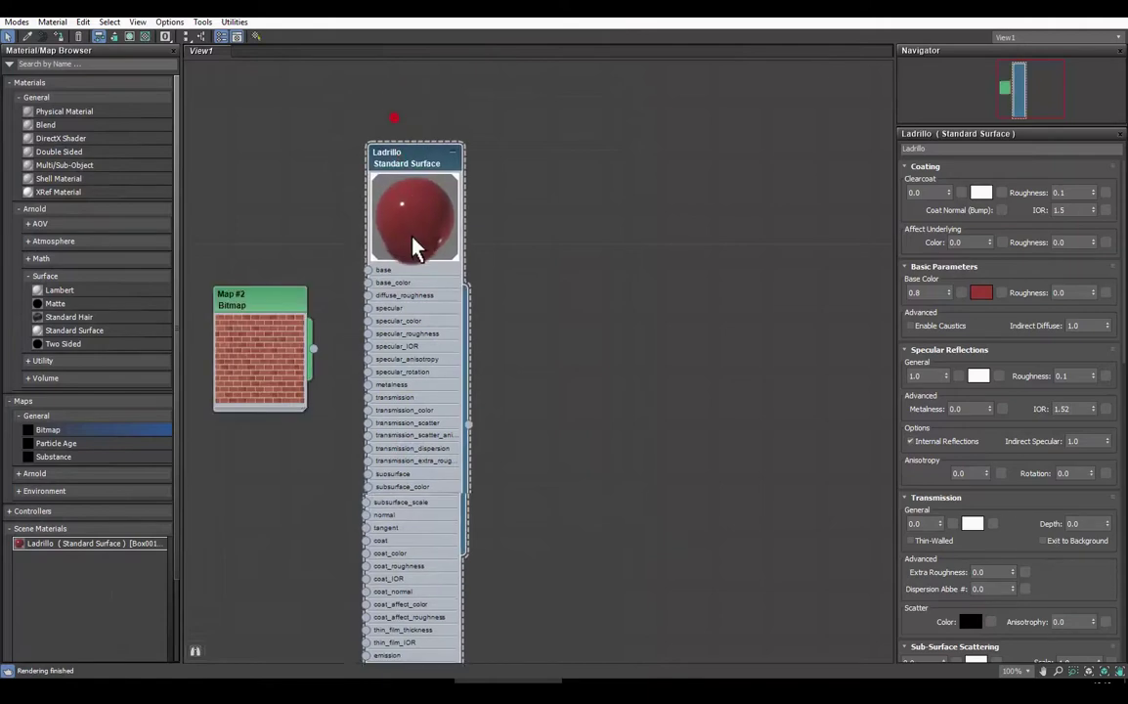
{"action": "left_click_drag", "start_coordinate": [415, 248], "coordinate": [401, 323]}
{"action": "middle_click_drag", "start_coordinate": [520, 307], "coordinate": [614, 222]}
{"action": "scroll", "coordinate": [552, 223], "scroll_direction": "up", "scroll_amount": 1}
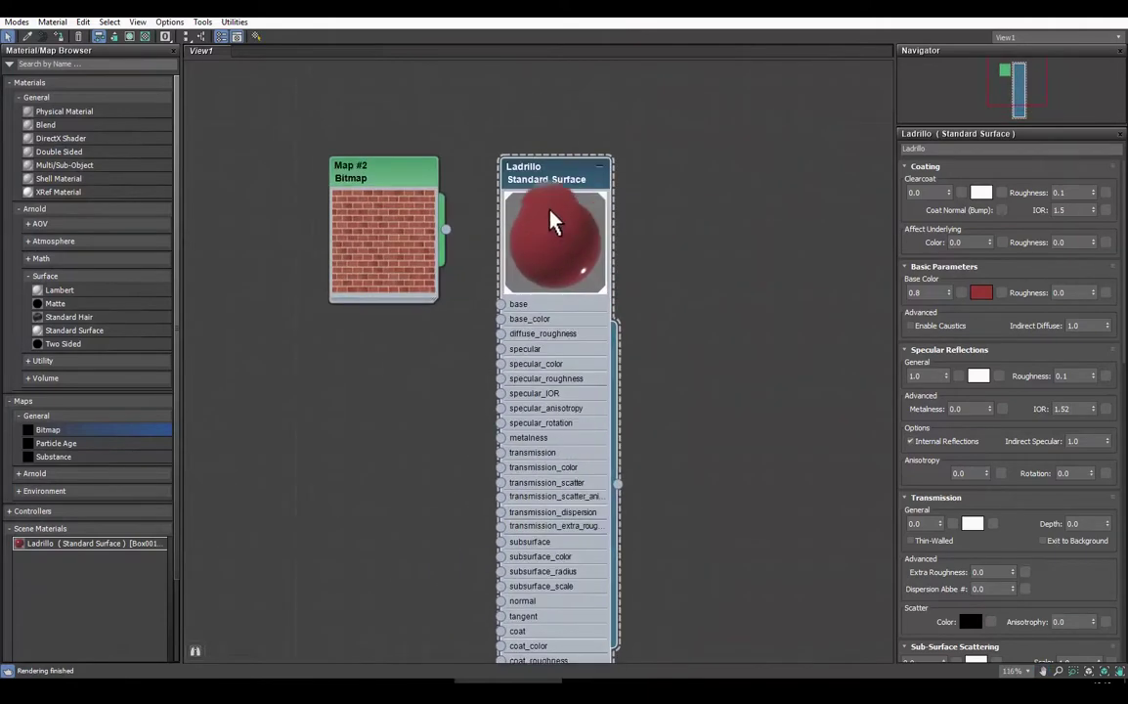
{"action": "scroll", "coordinate": [546, 220], "scroll_direction": "down", "scroll_amount": 1}
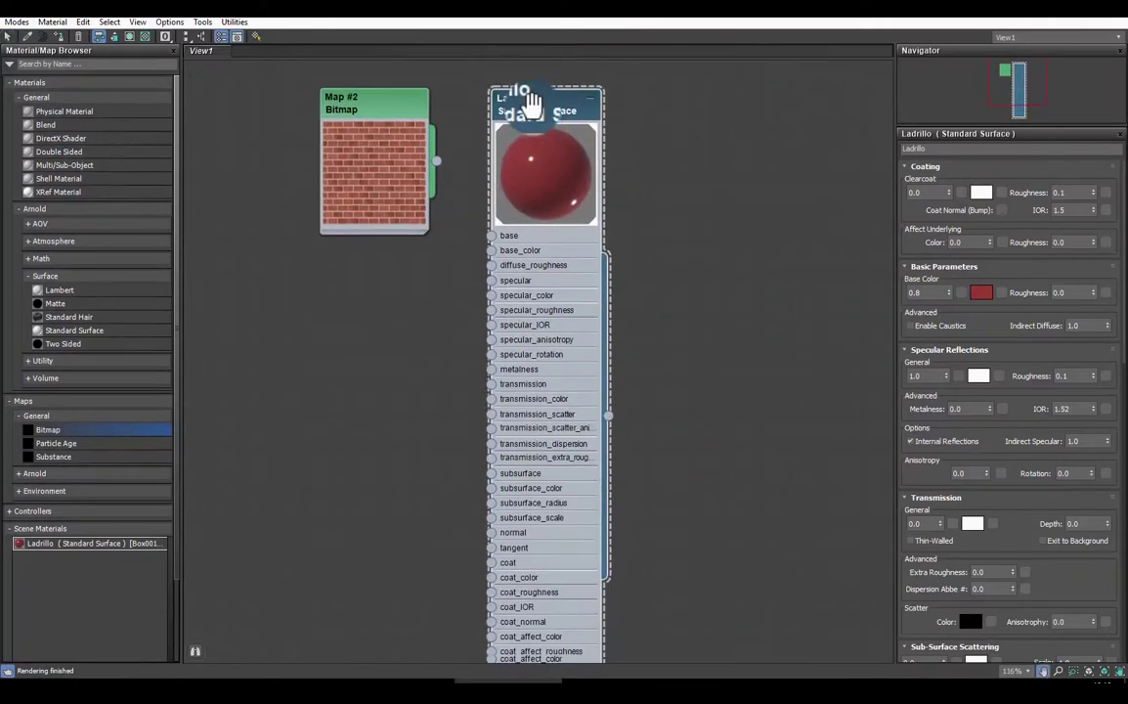
{"action": "scroll", "coordinate": [562, 371], "scroll_direction": "down", "scroll_amount": 1}
{"action": "scroll", "coordinate": [559, 452], "scroll_direction": "down", "scroll_amount": 2}
{"action": "scroll", "coordinate": [559, 452], "scroll_direction": "up", "scroll_amount": 3}
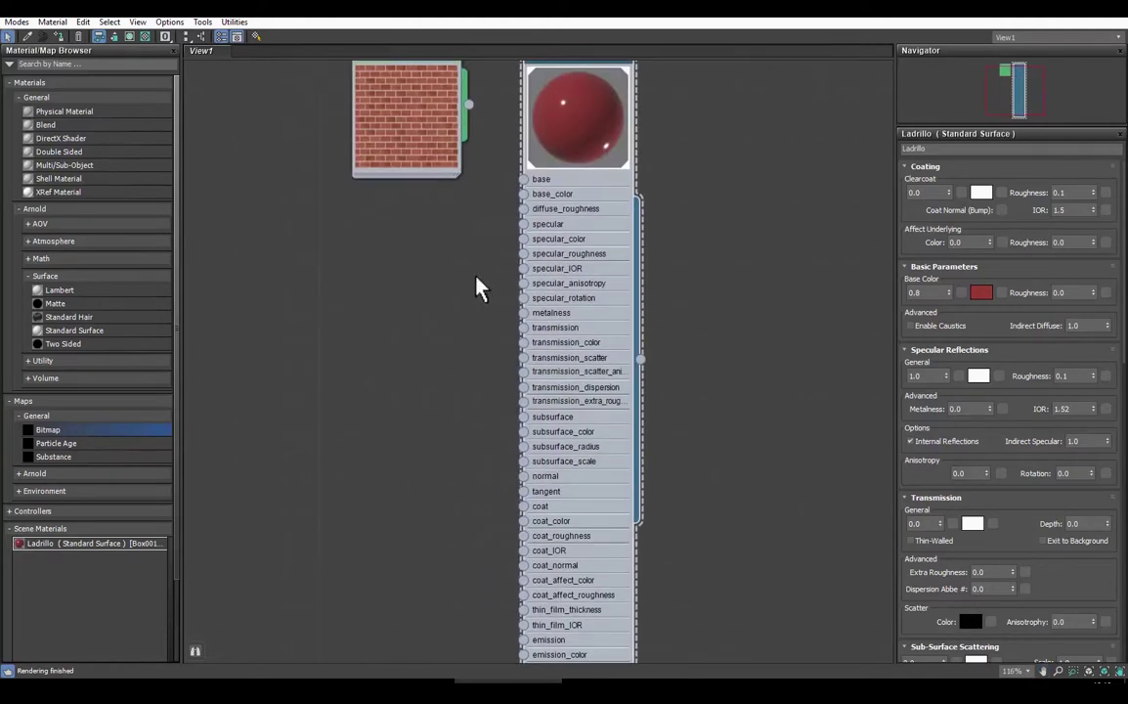
{"action": "mouse_move", "coordinate": [424, 183]}
{"action": "left_mouse_down"}
{"action": "mouse_move", "coordinate": [379, 158]}
{"action": "mouse_move", "coordinate": [379, 192]}
{"action": "left_mouse_up"}
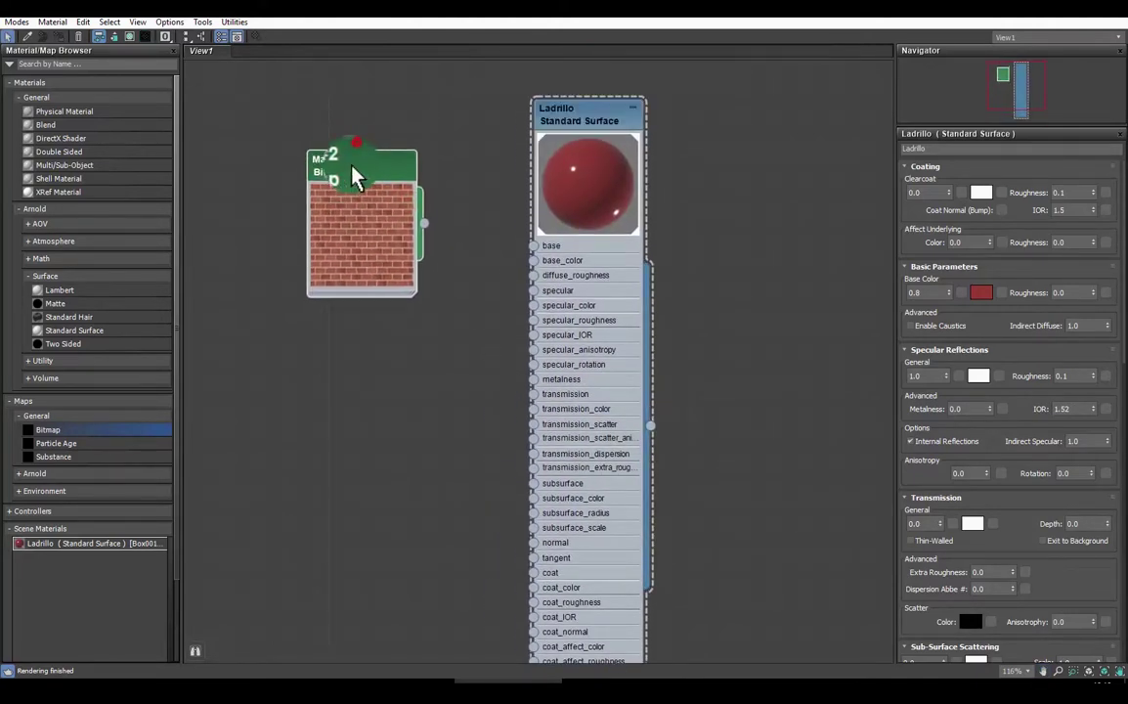
{"action": "mouse_move", "coordinate": [567, 305]}
{"action": "middle_mouse_down"}
{"action": "mouse_move", "coordinate": [484, 395]}
{"action": "mouse_move", "coordinate": [415, 291]}
{"action": "middle_mouse_up"}
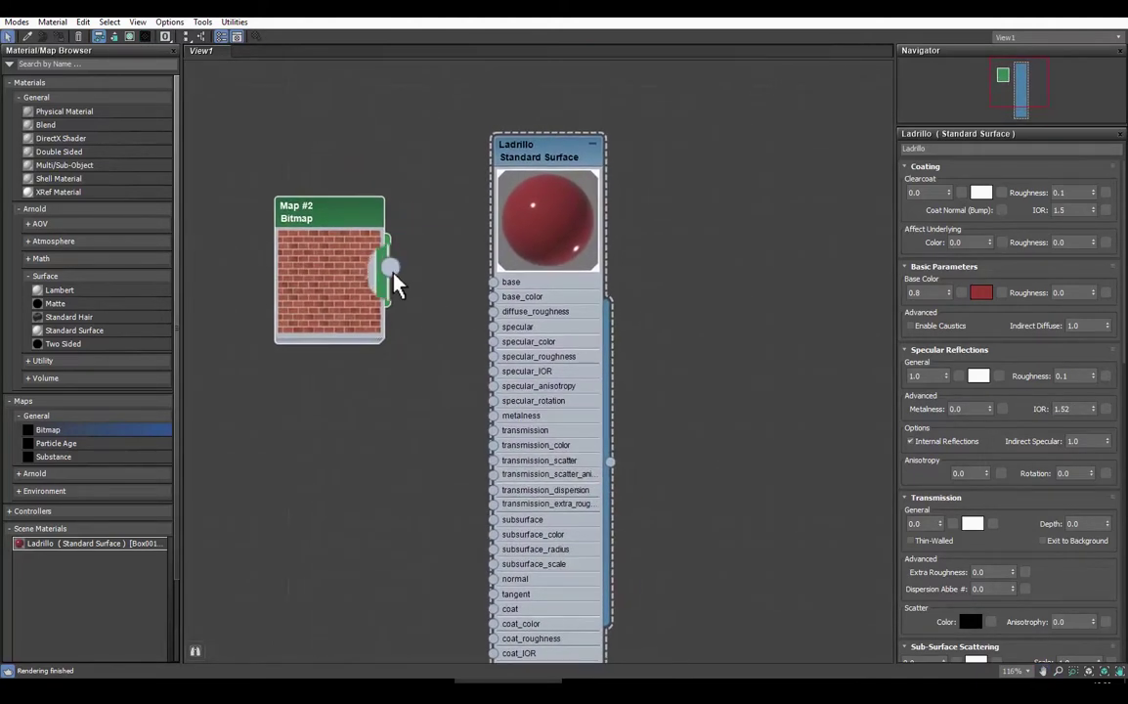
{"action": "left_click_drag", "start_coordinate": [322, 230], "coordinate": [310, 207]}
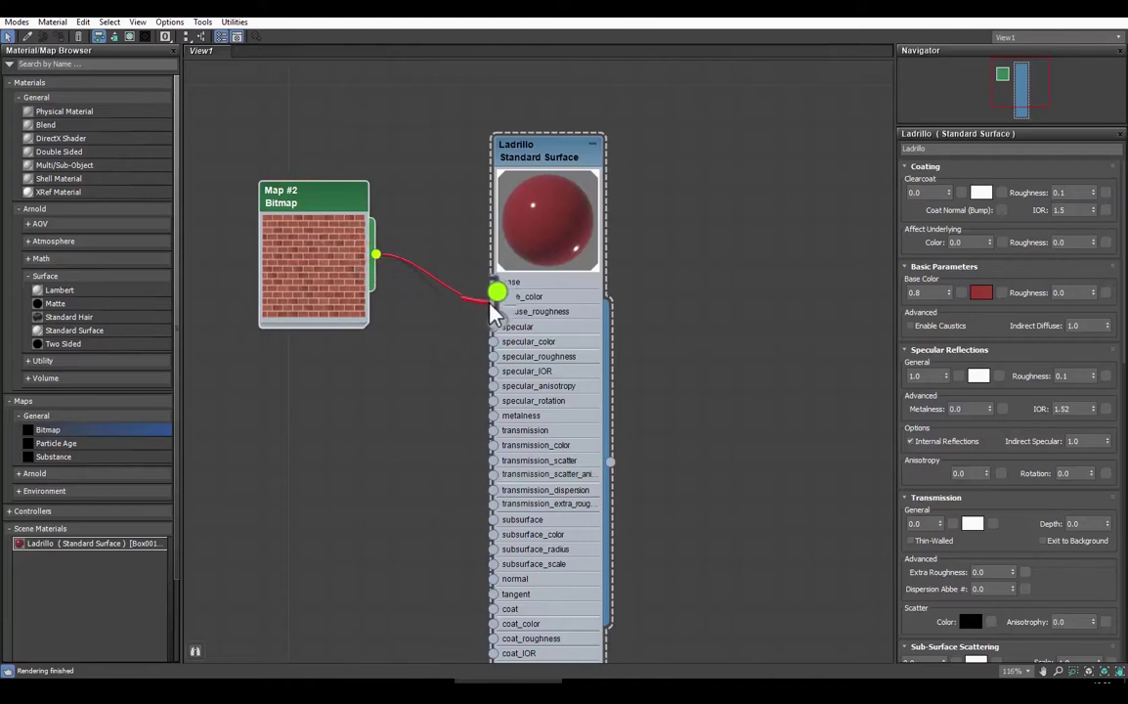
{"action": "left_click_drag", "start_coordinate": [493, 311], "coordinate": [495, 297]}
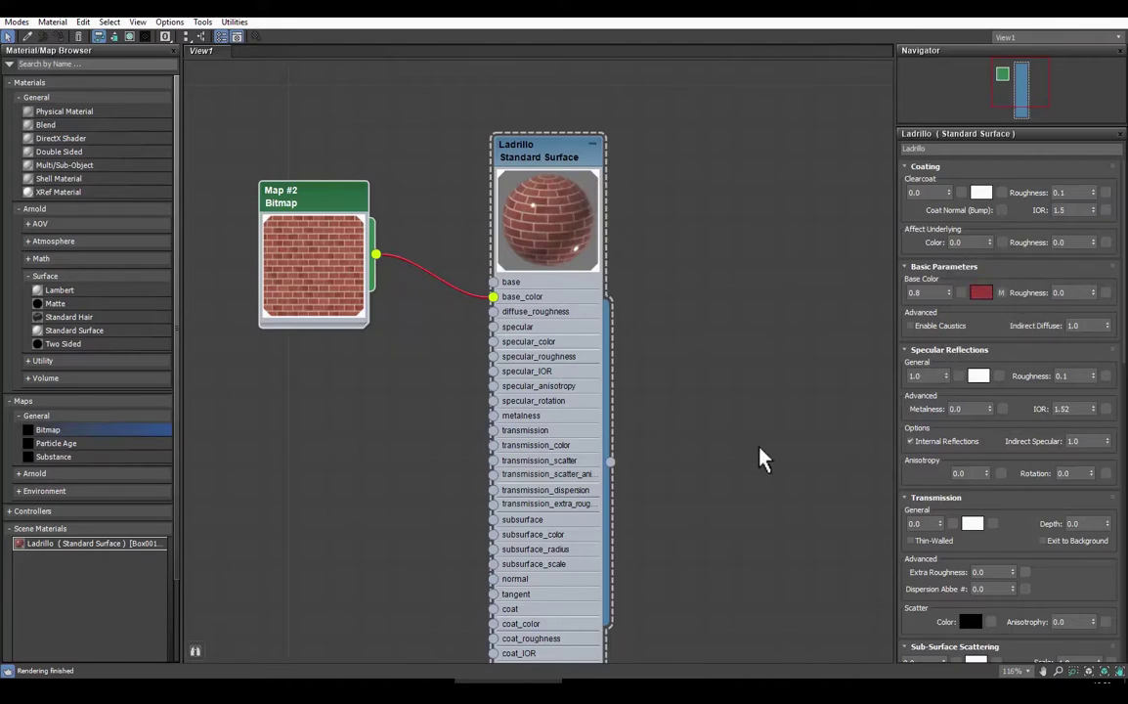
Step: Shrink the editor to check the sphere, then place Map #2 close beside Ladrillo
{"action": "middle_click_drag", "start_coordinate": [612, 276], "coordinate": [632, 190]}
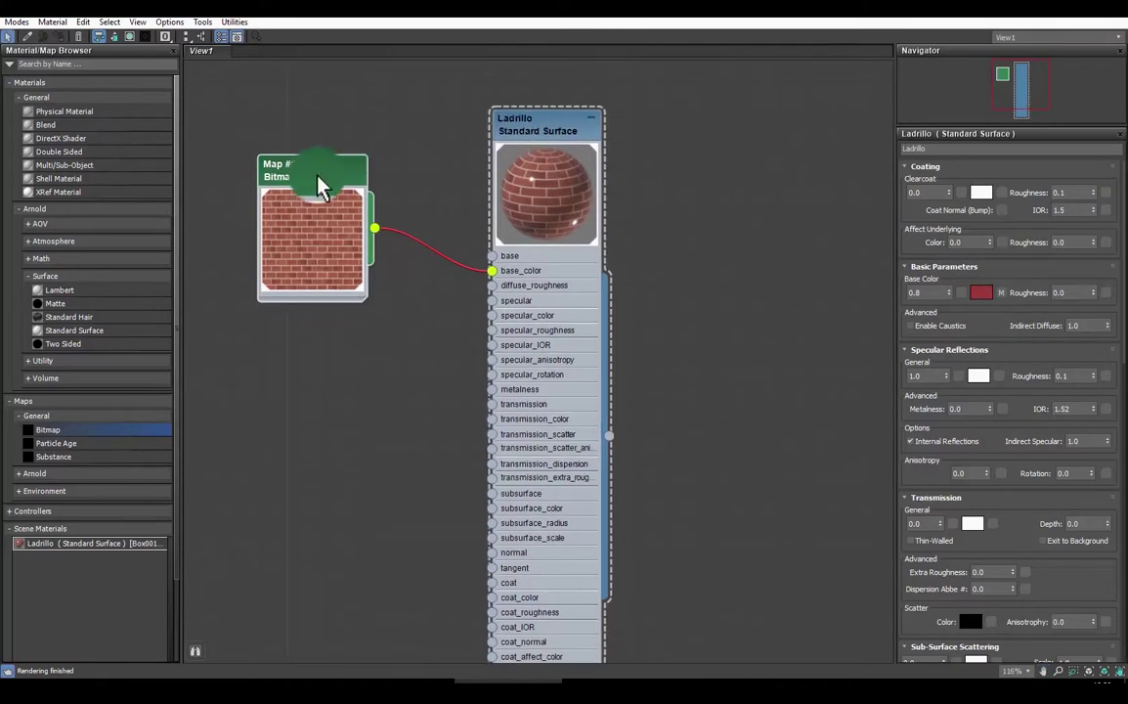
{"action": "left_click_drag", "start_coordinate": [606, 22], "coordinate": [503, 38]}
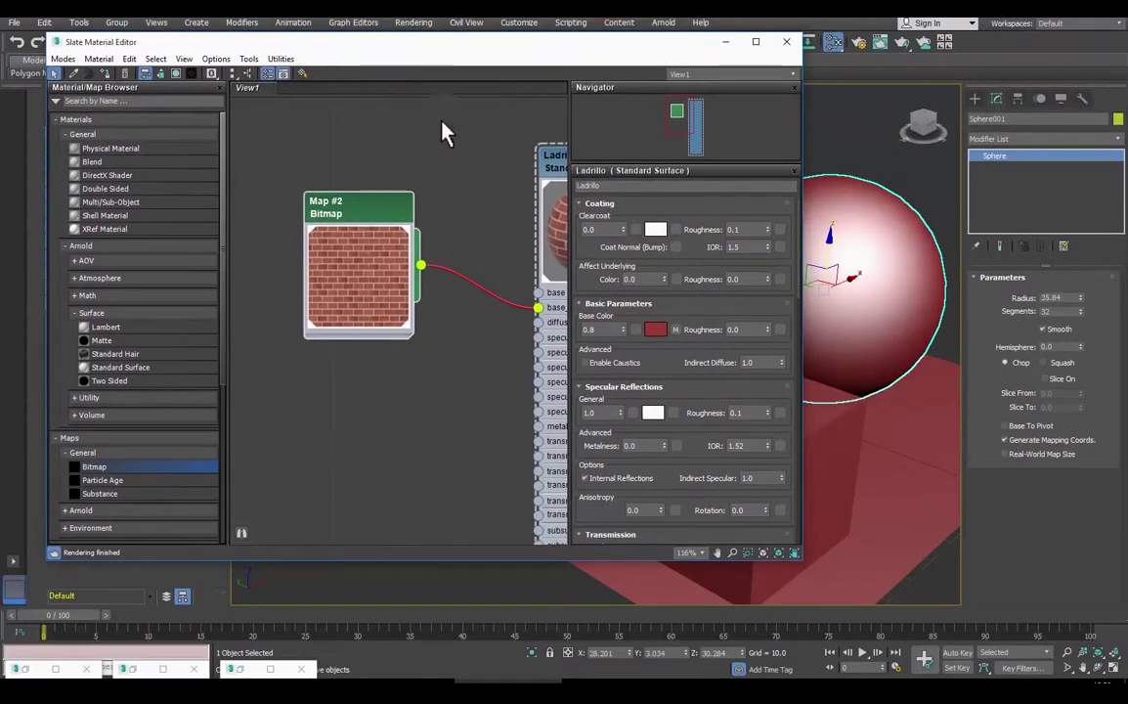
{"action": "middle_click_drag", "start_coordinate": [805, 302], "coordinate": [888, 324], "text": "alt"}
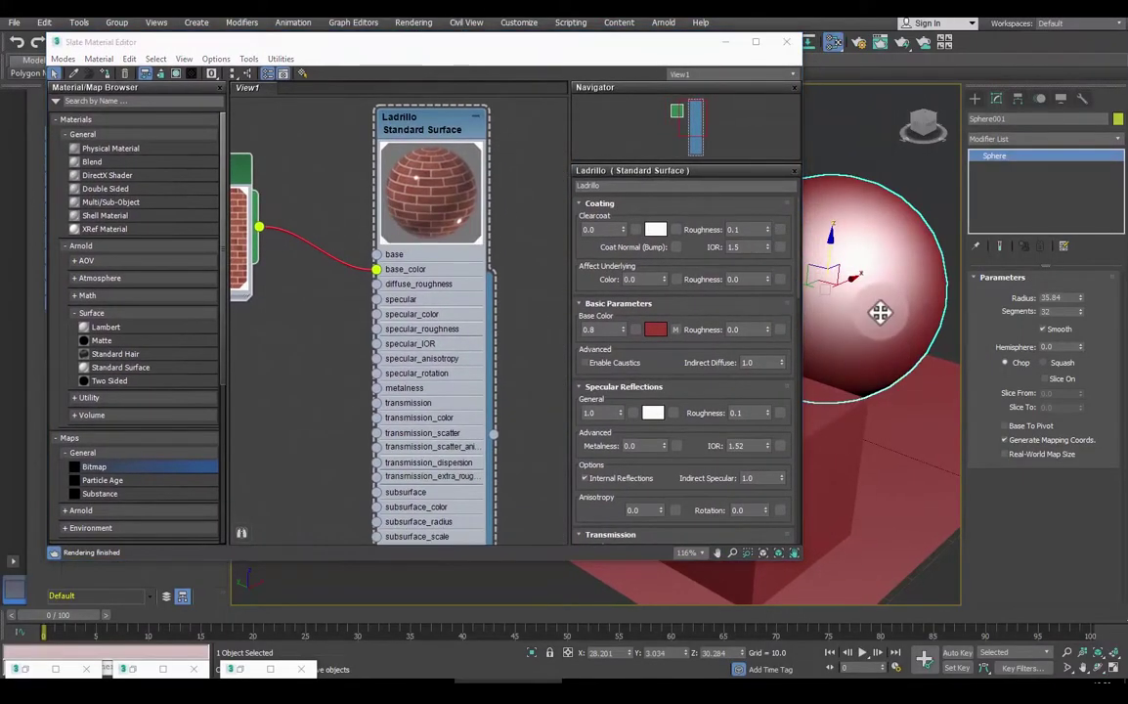
{"action": "left_click_drag", "start_coordinate": [562, 39], "coordinate": [467, 34]}
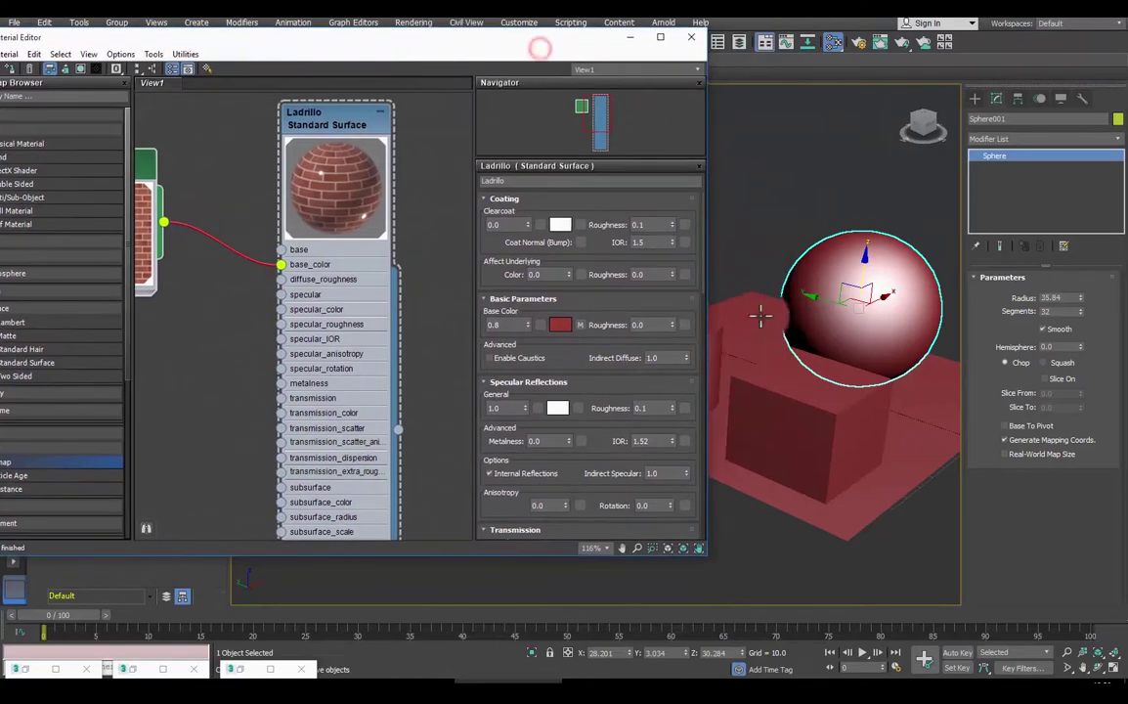
{"action": "middle_click_drag", "start_coordinate": [758, 312], "coordinate": [763, 312], "text": "alt"}
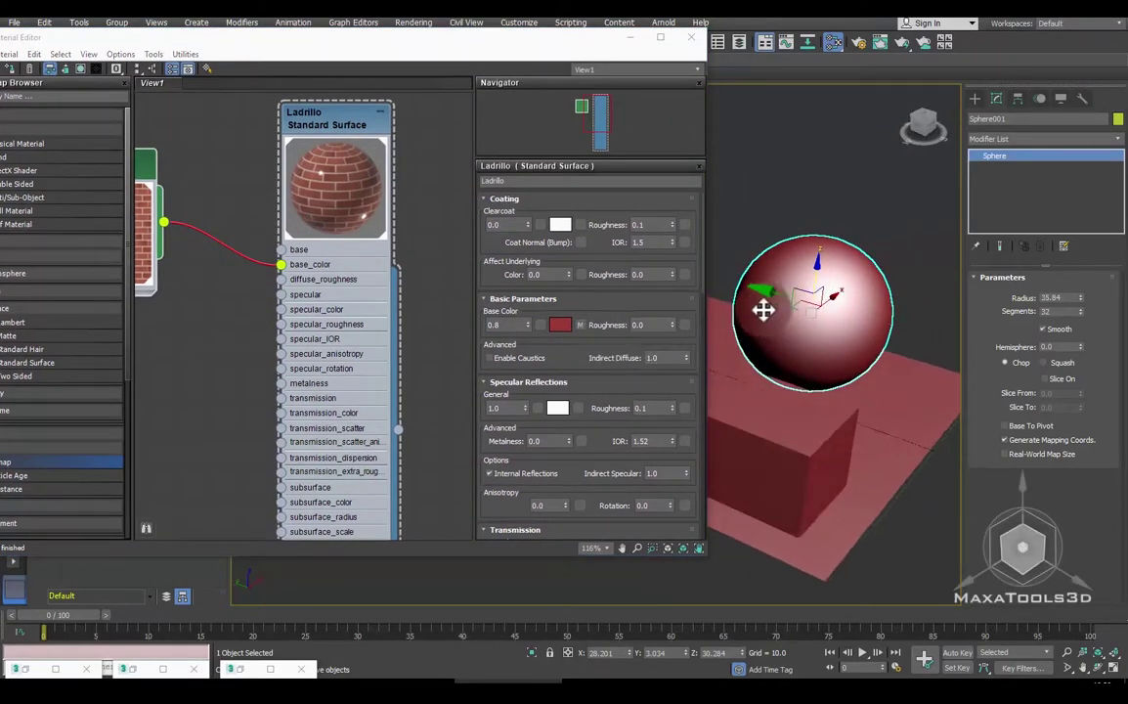
{"action": "middle_click_drag", "start_coordinate": [329, 188], "coordinate": [387, 200]}
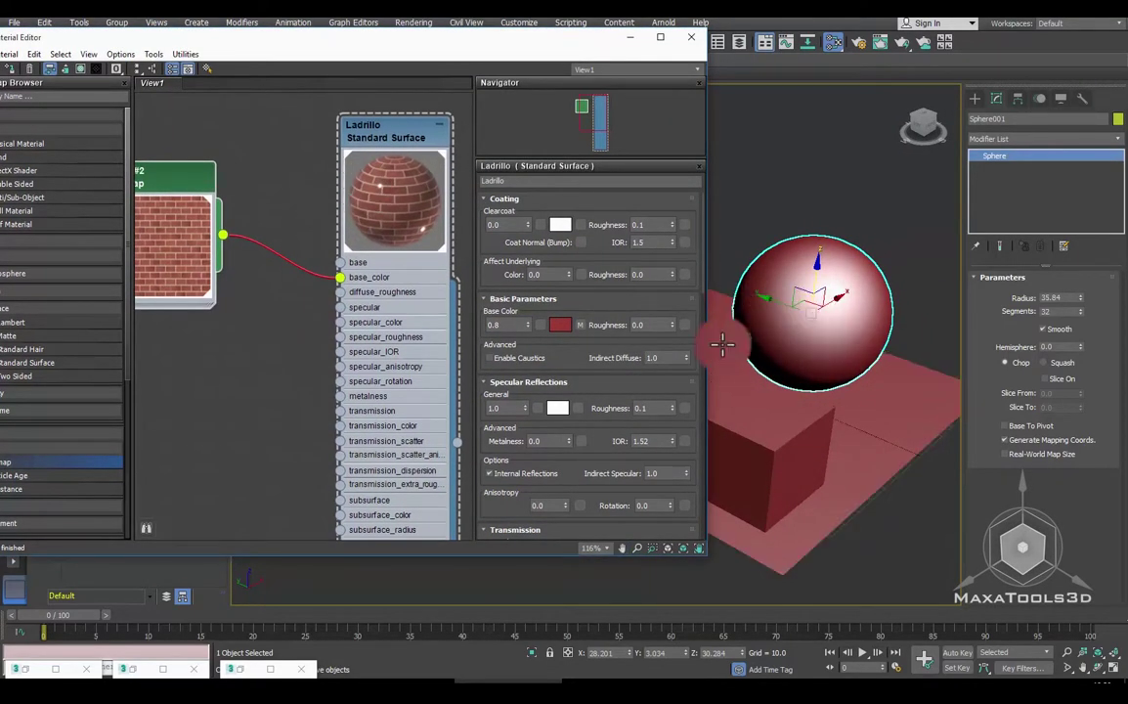
{"action": "middle_click_drag", "start_coordinate": [289, 234], "coordinate": [335, 237]}
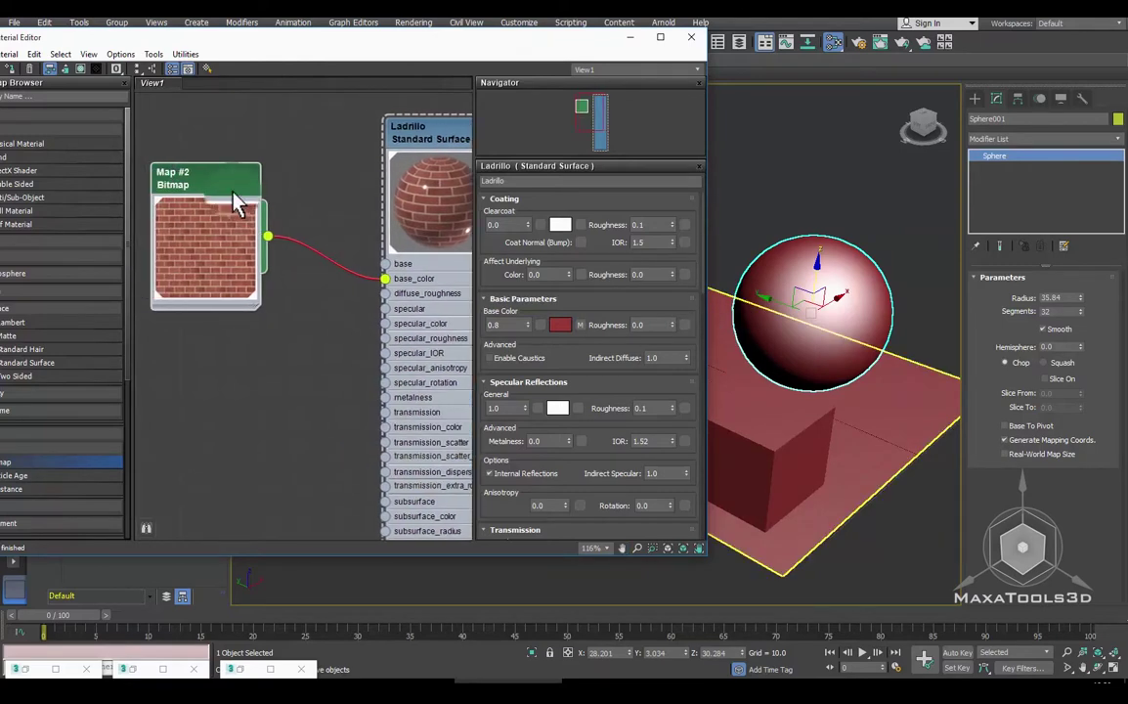
{"action": "left_click_drag", "start_coordinate": [239, 201], "coordinate": [271, 213]}
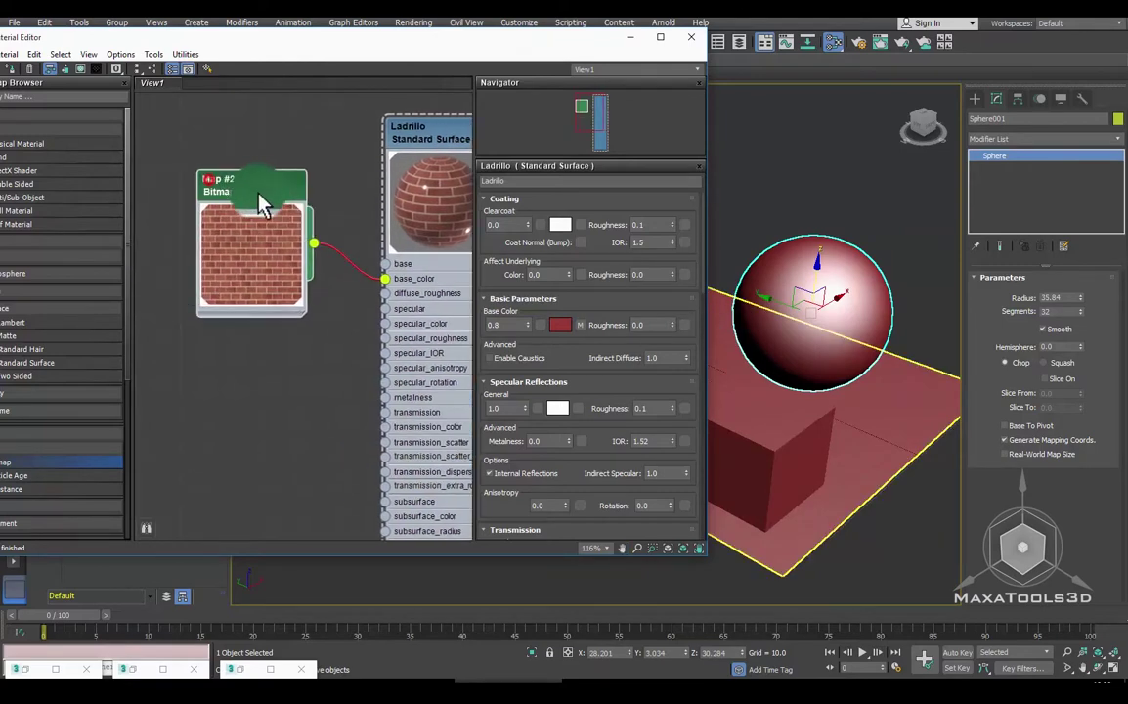
Step: Render a test image, then turn on Show Shaded Material in Viewport for Map #2
{"action": "left_click", "coordinate": [904, 49]}
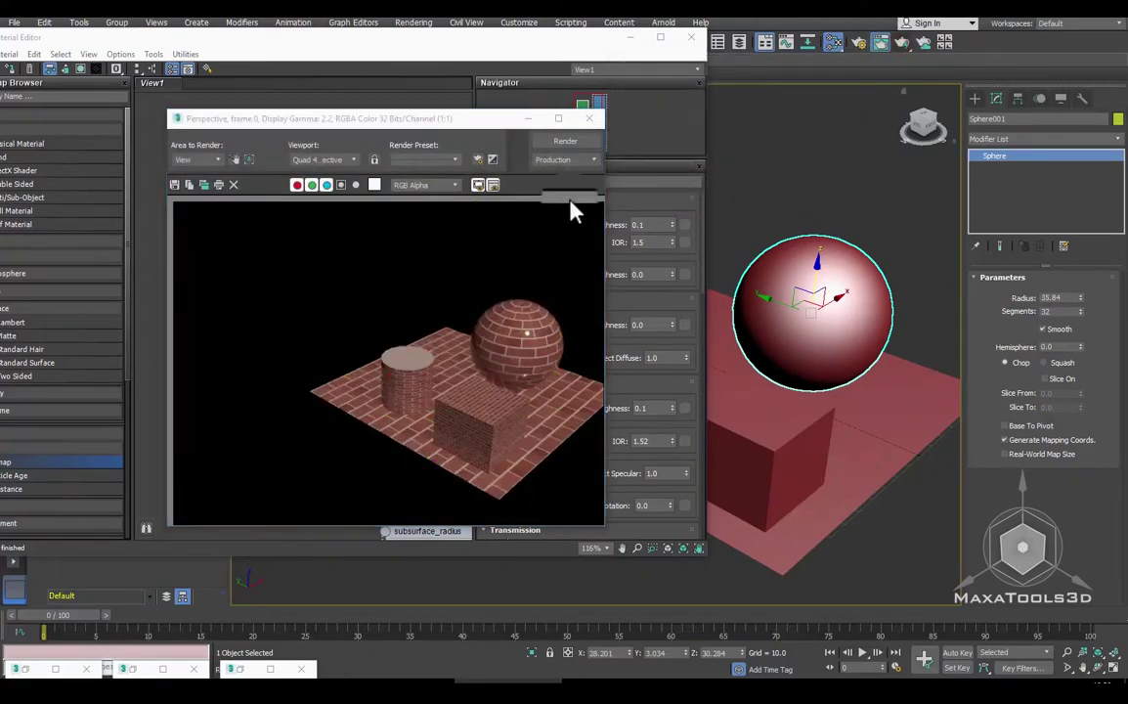
{"action": "left_click", "coordinate": [590, 116]}
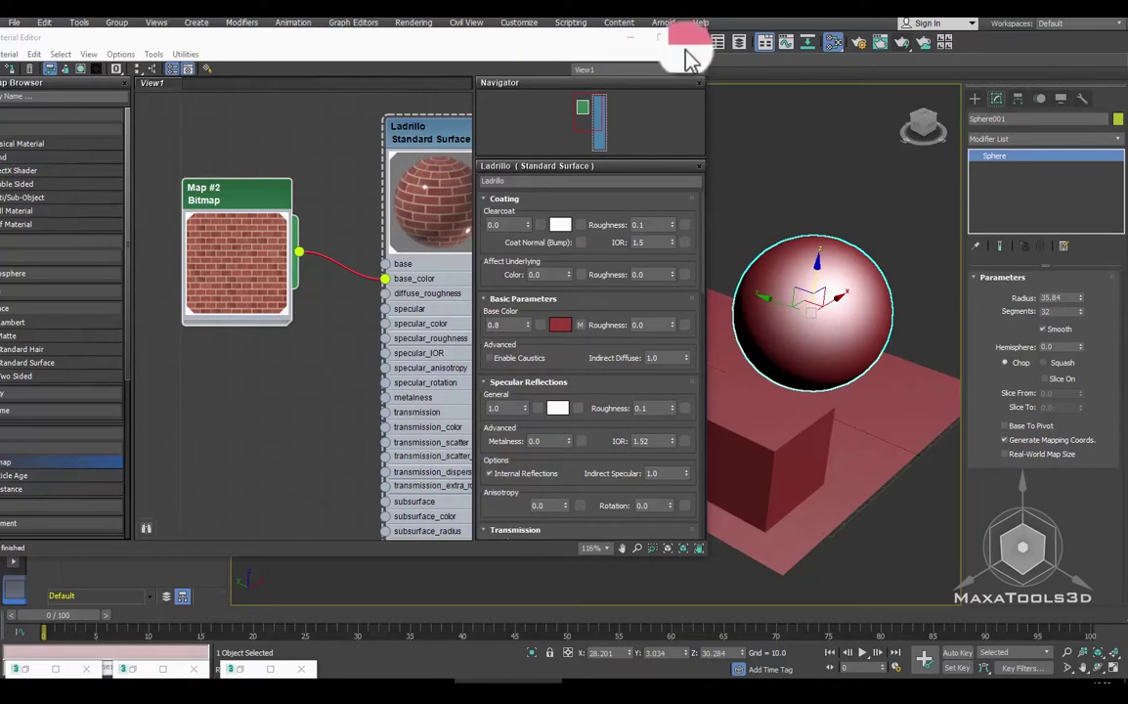
{"action": "middle_click_drag", "start_coordinate": [362, 196], "coordinate": [362, 176]}
{"action": "left_click", "coordinate": [255, 175]}
{"action": "right_click", "coordinate": [257, 186]}
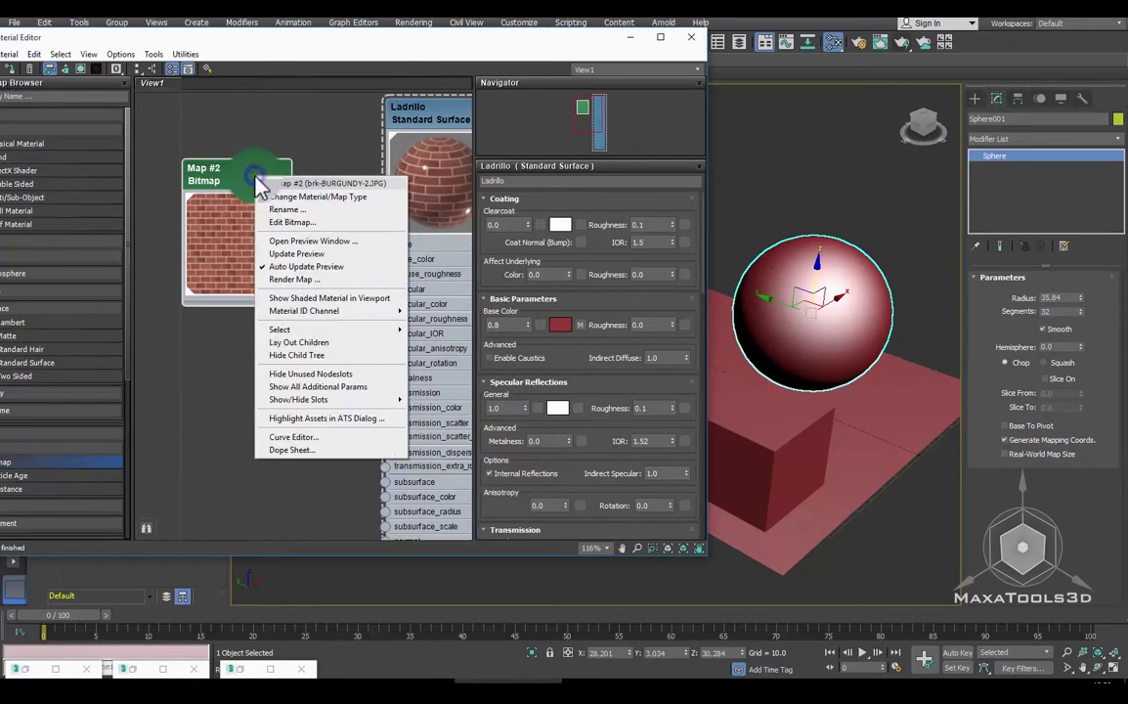
{"action": "left_click", "coordinate": [331, 299]}
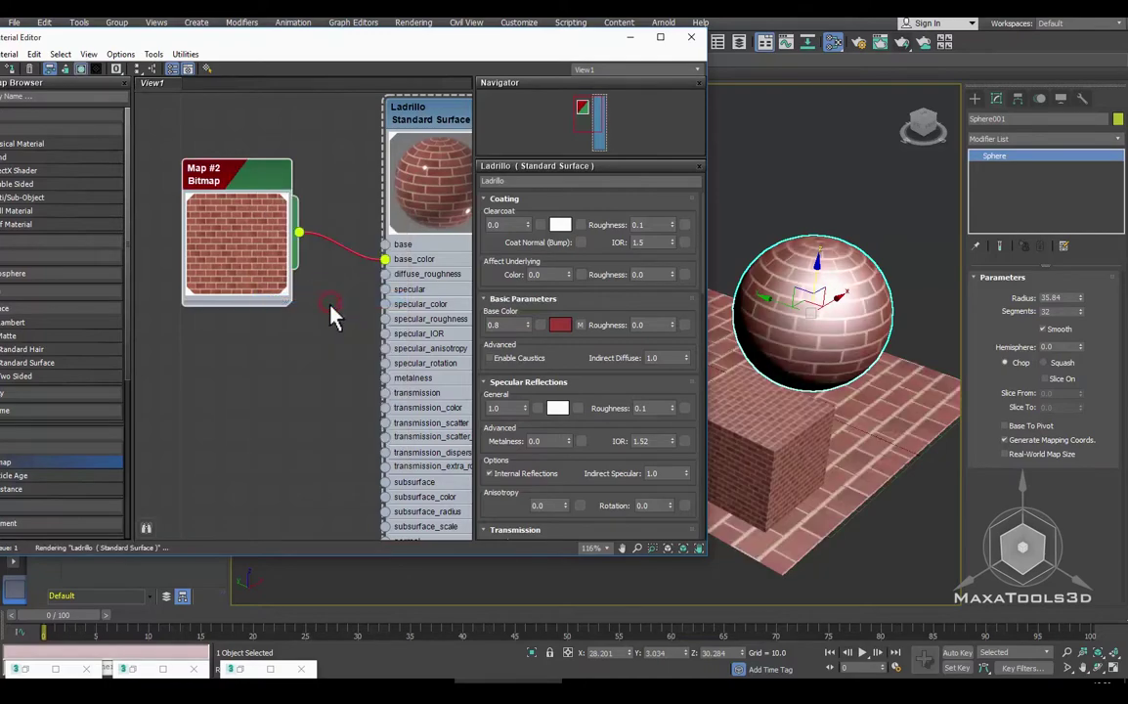
Step: Close the editor, set viewport shading to Shaded Materials with Maps, and bring up Picture1.jpg
{"action": "left_click", "coordinate": [692, 41]}
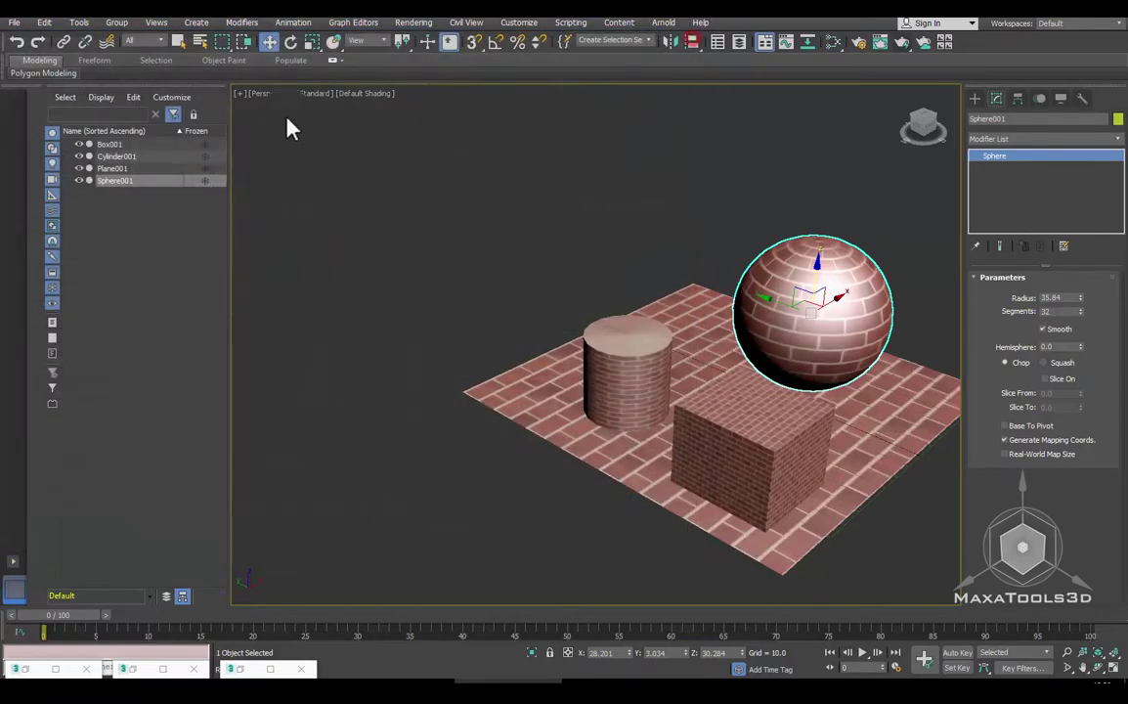
{"action": "left_click", "coordinate": [323, 98]}
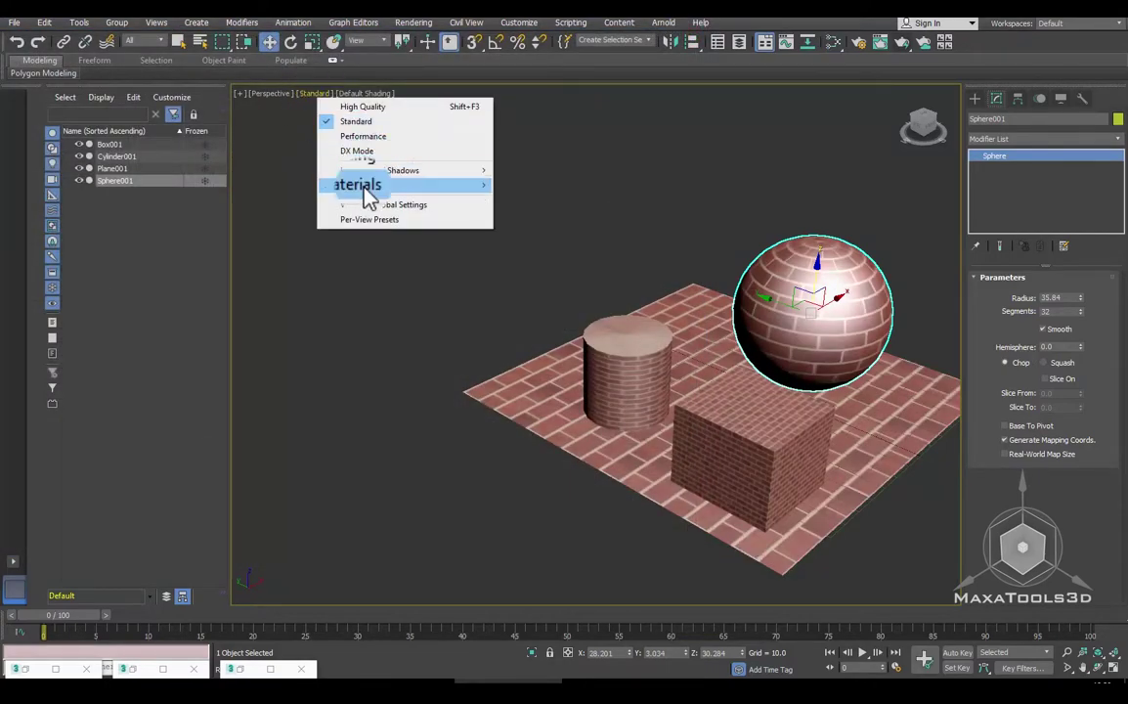
{"action": "mouse_move", "coordinate": [356, 185]}
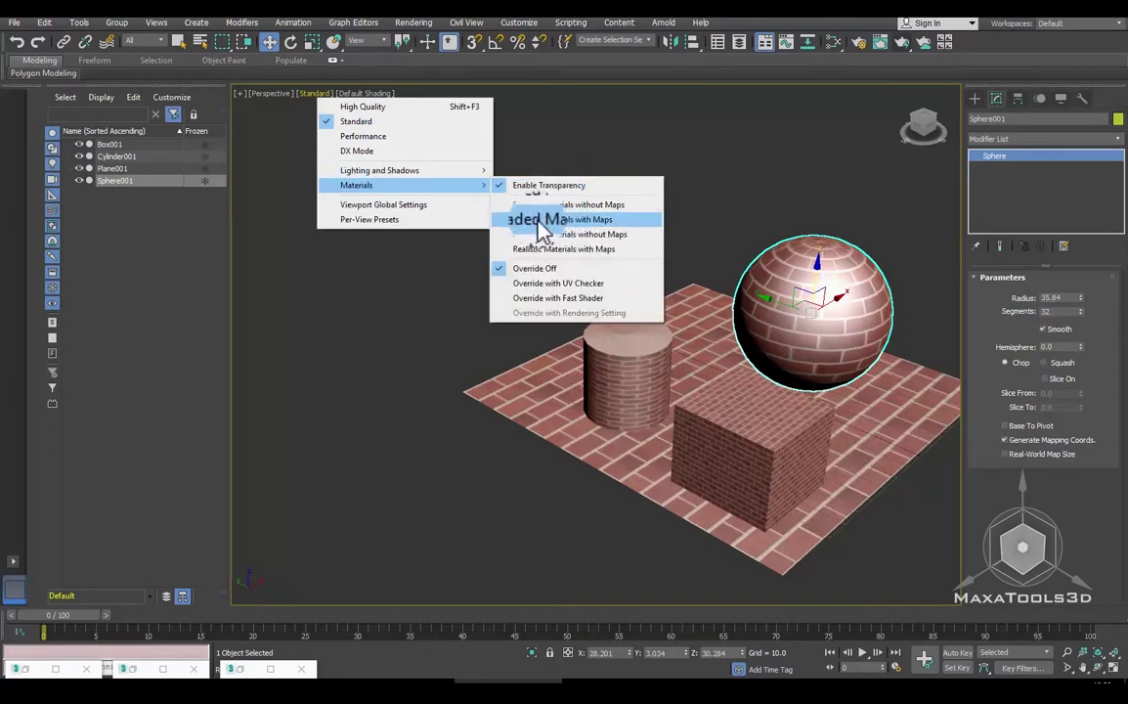
{"action": "left_click", "coordinate": [543, 223]}
{"action": "mouse_move", "coordinate": [652, 290]}
{"action": "middle_mouse_down", "text": "alt"}
{"action": "mouse_move", "coordinate": [601, 319]}
{"action": "mouse_move", "coordinate": [674, 297]}
{"action": "mouse_move", "coordinate": [607, 301]}
{"action": "middle_mouse_up", "text": "alt"}
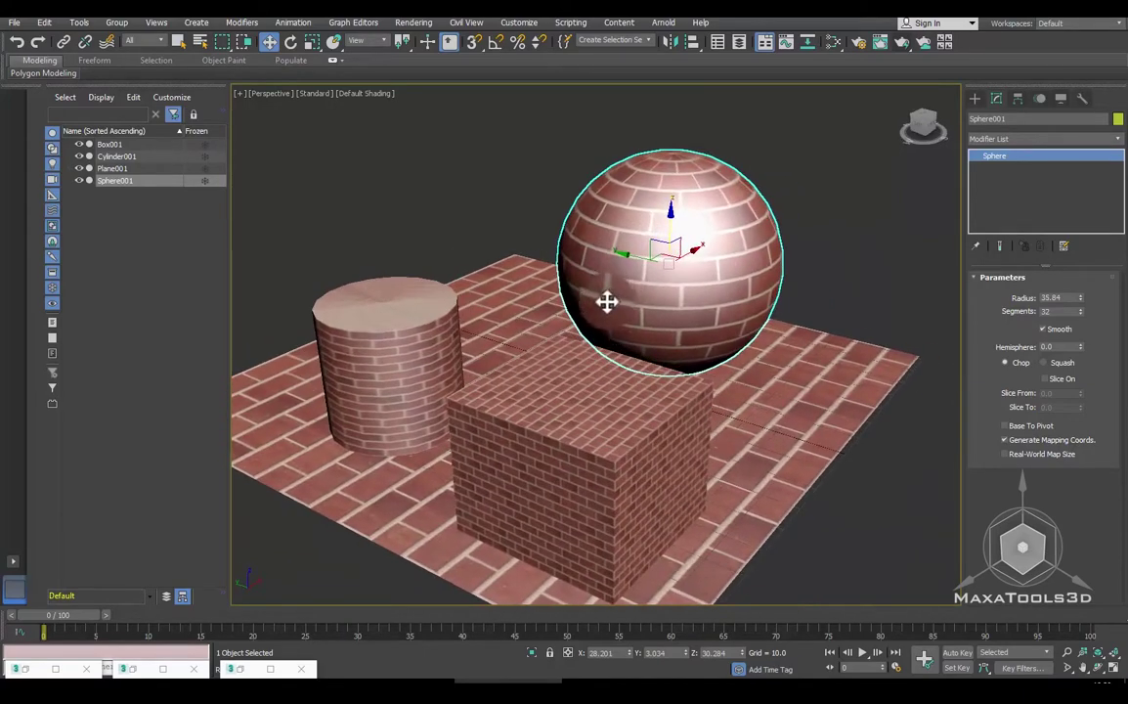
{"action": "left_click", "coordinate": [141, 670]}
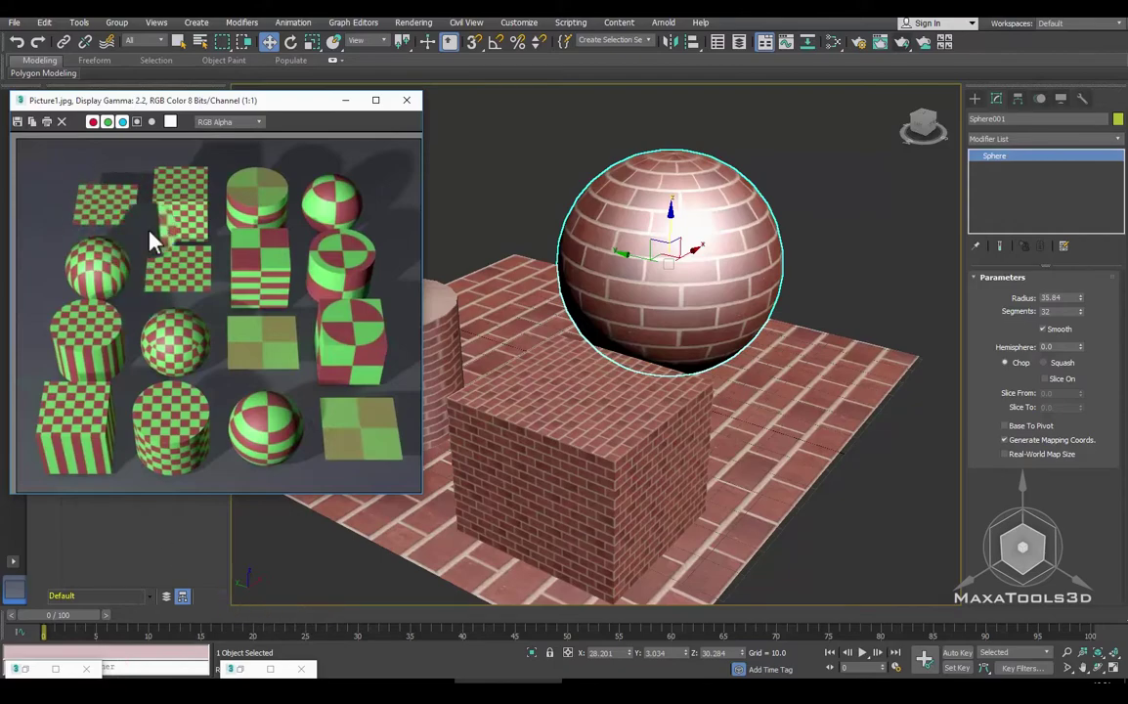
Step: Orbit and zoom around the box and floor, selecting the box, sphere and floor plane
{"action": "mouse_move", "coordinate": [679, 377]}
{"action": "middle_mouse_down", "text": "alt"}
{"action": "mouse_move", "coordinate": [544, 347]}
{"action": "mouse_move", "coordinate": [650, 372]}
{"action": "mouse_move", "coordinate": [715, 342]}
{"action": "mouse_move", "coordinate": [684, 315]}
{"action": "mouse_move", "coordinate": [717, 283]}
{"action": "middle_mouse_up", "text": "alt"}
{"action": "scroll", "coordinate": [649, 371], "scroll_direction": "up", "scroll_amount": 3}
{"action": "scroll", "coordinate": [649, 372], "scroll_direction": "down", "scroll_amount": 3}
{"action": "scroll", "coordinate": [703, 300], "scroll_direction": "up", "scroll_amount": 3}
{"action": "scroll", "coordinate": [717, 283], "scroll_direction": "down", "scroll_amount": 2}
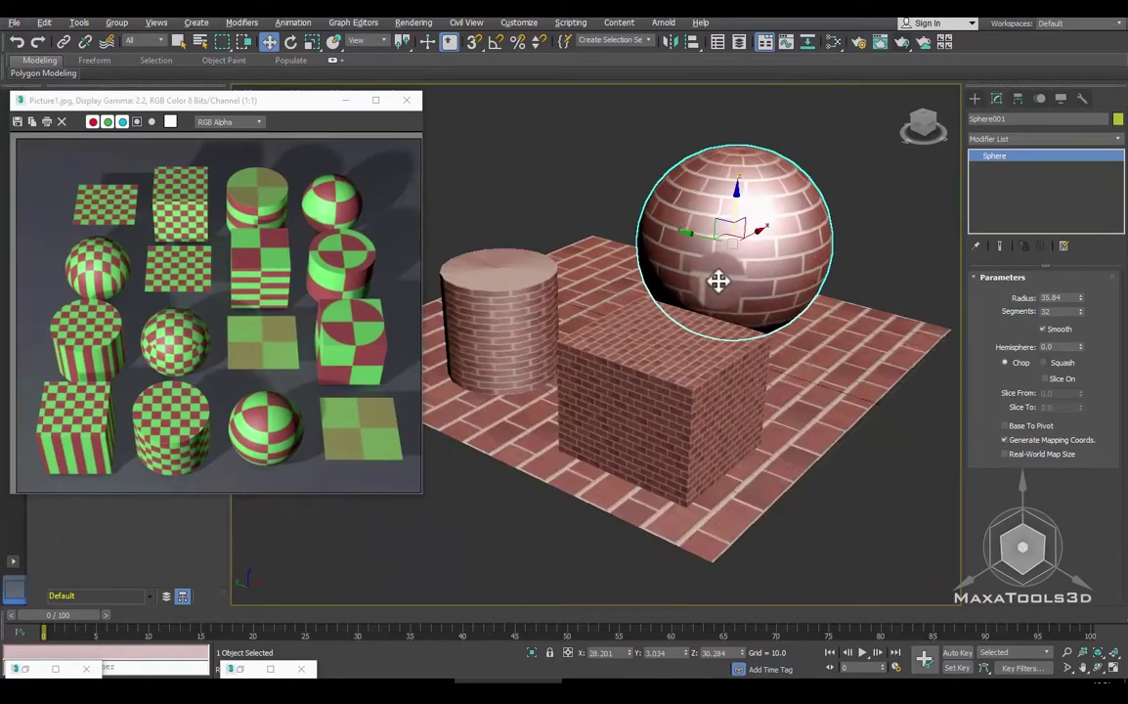
{"action": "scroll", "coordinate": [713, 282], "scroll_direction": "up", "scroll_amount": 3}
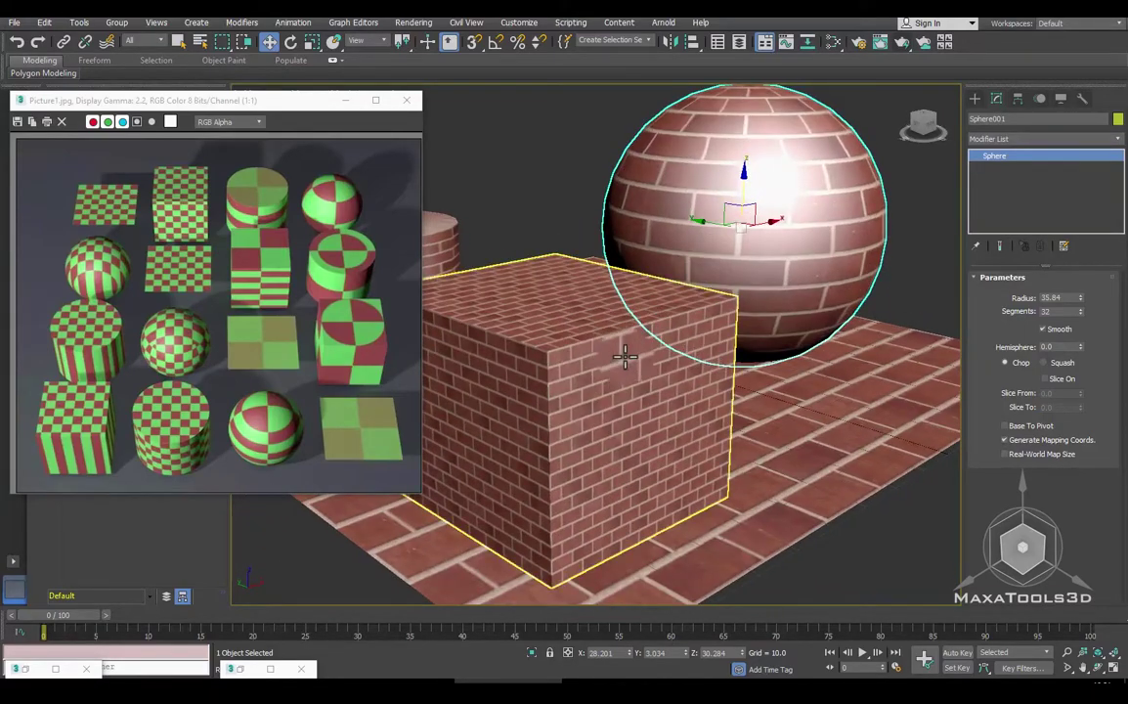
{"action": "middle_click_drag", "start_coordinate": [589, 372], "coordinate": [595, 365], "text": "alt"}
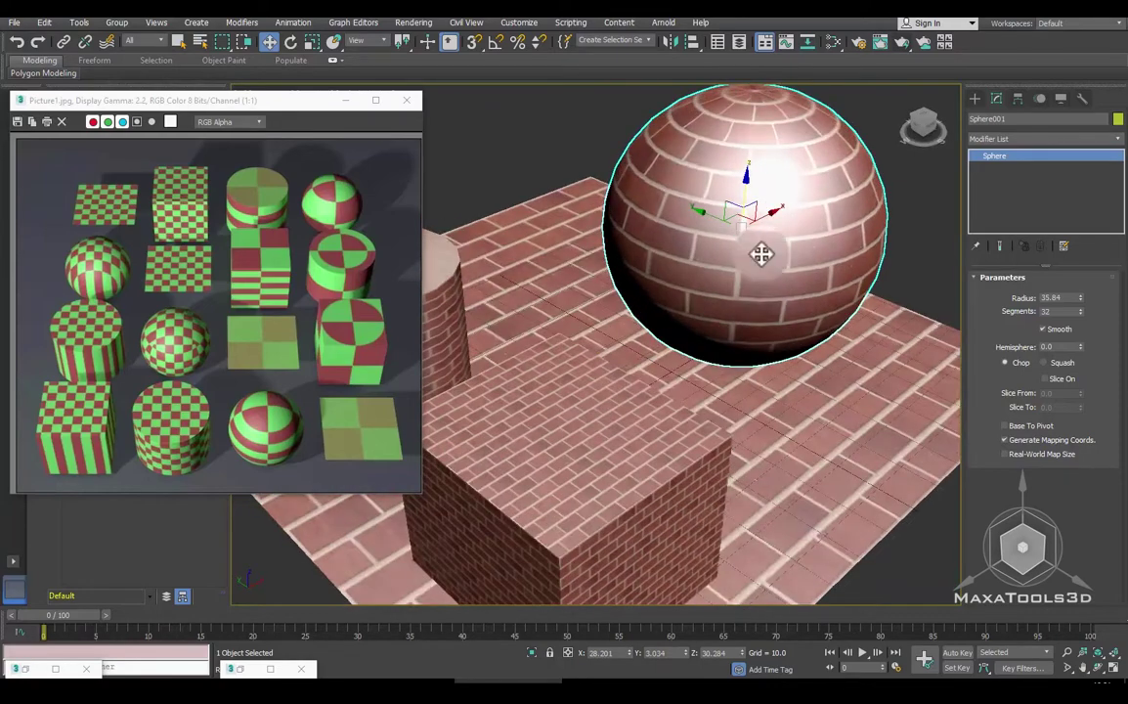
{"action": "middle_click_drag", "start_coordinate": [730, 252], "coordinate": [1003, 396], "text": "alt"}
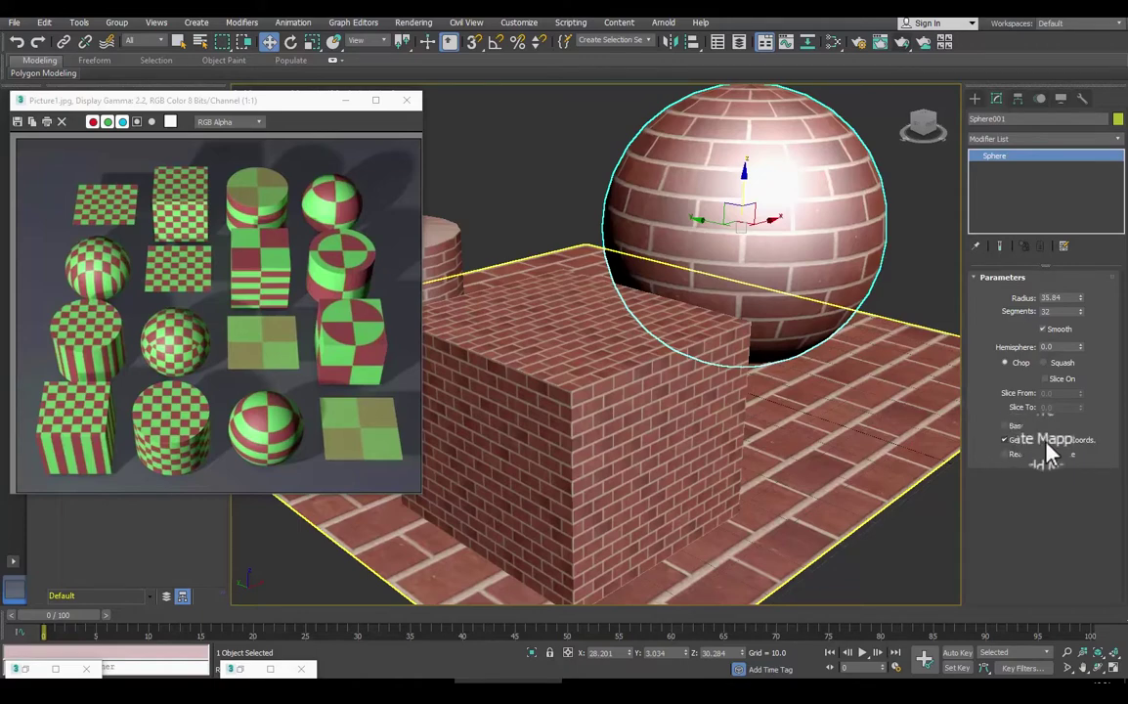
{"action": "left_click", "coordinate": [617, 381]}
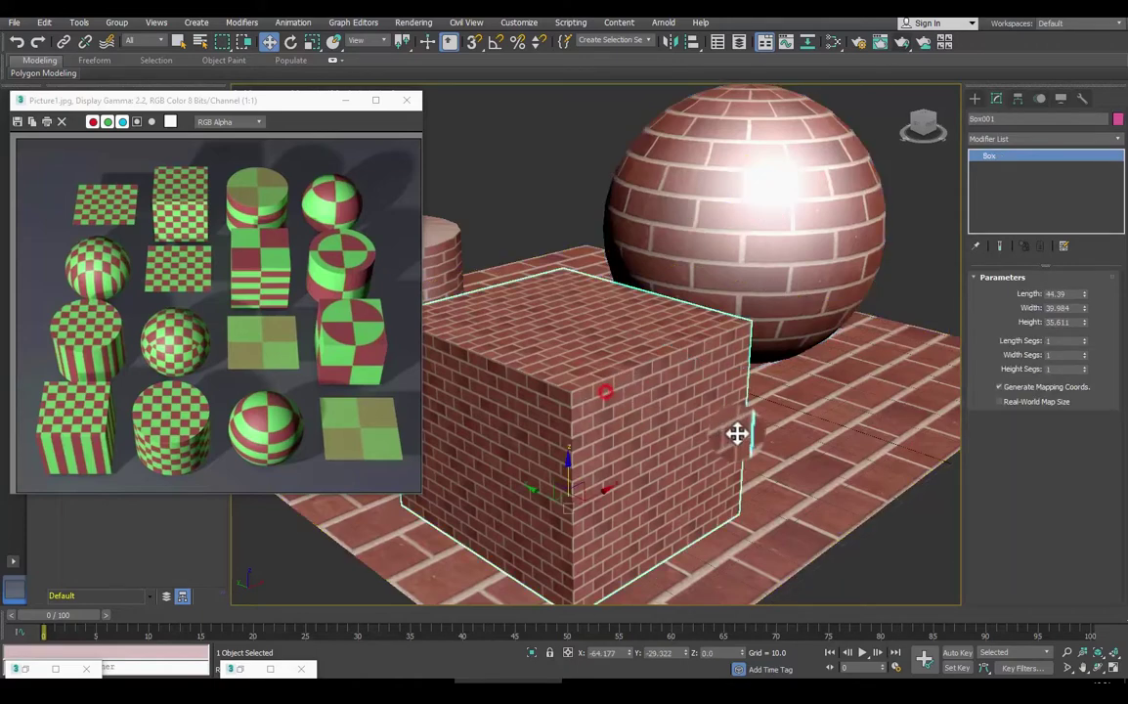
{"action": "left_click", "coordinate": [592, 207]}
{"action": "left_click", "coordinate": [807, 422]}
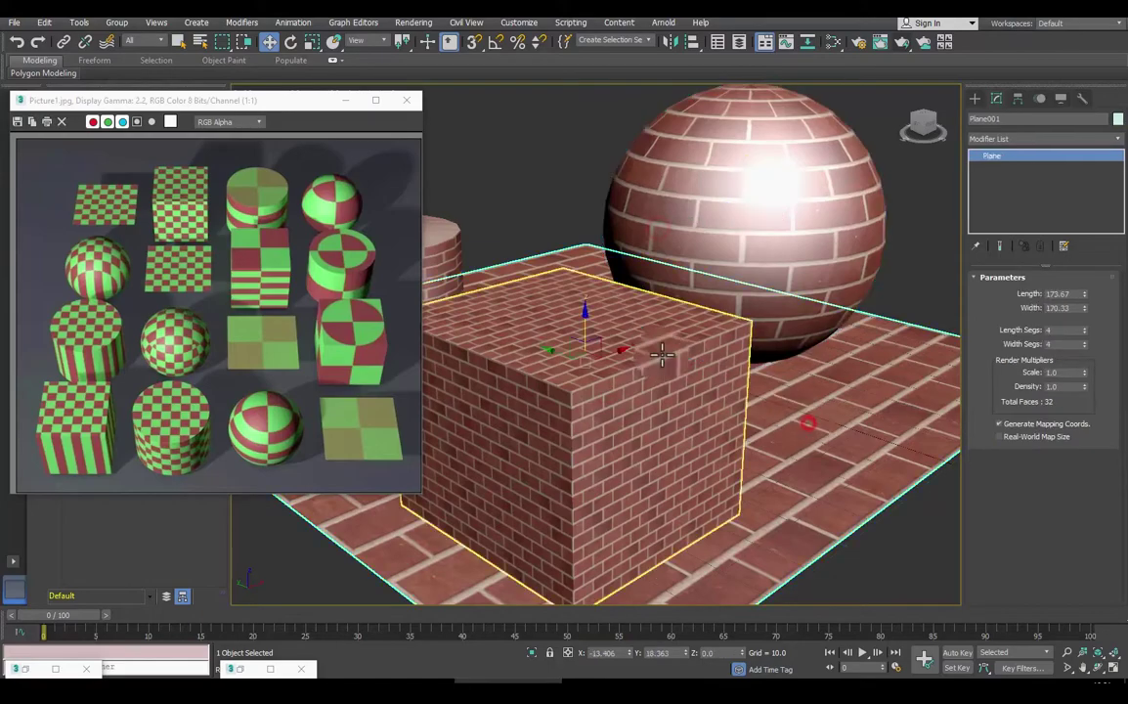
{"action": "mouse_move", "coordinate": [606, 377]}
{"action": "middle_mouse_down"}
{"action": "mouse_move", "coordinate": [692, 385]}
{"action": "mouse_move", "coordinate": [679, 395]}
{"action": "mouse_move", "coordinate": [581, 390]}
{"action": "mouse_move", "coordinate": [596, 320]}
{"action": "mouse_move", "coordinate": [630, 315]}
{"action": "mouse_move", "coordinate": [591, 329]}
{"action": "mouse_move", "coordinate": [591, 357]}
{"action": "middle_mouse_up"}
Step: Browse the plane's Modifier List without adding anything, then reopen the Slate Material Editor
{"action": "left_click", "coordinate": [1041, 138]}
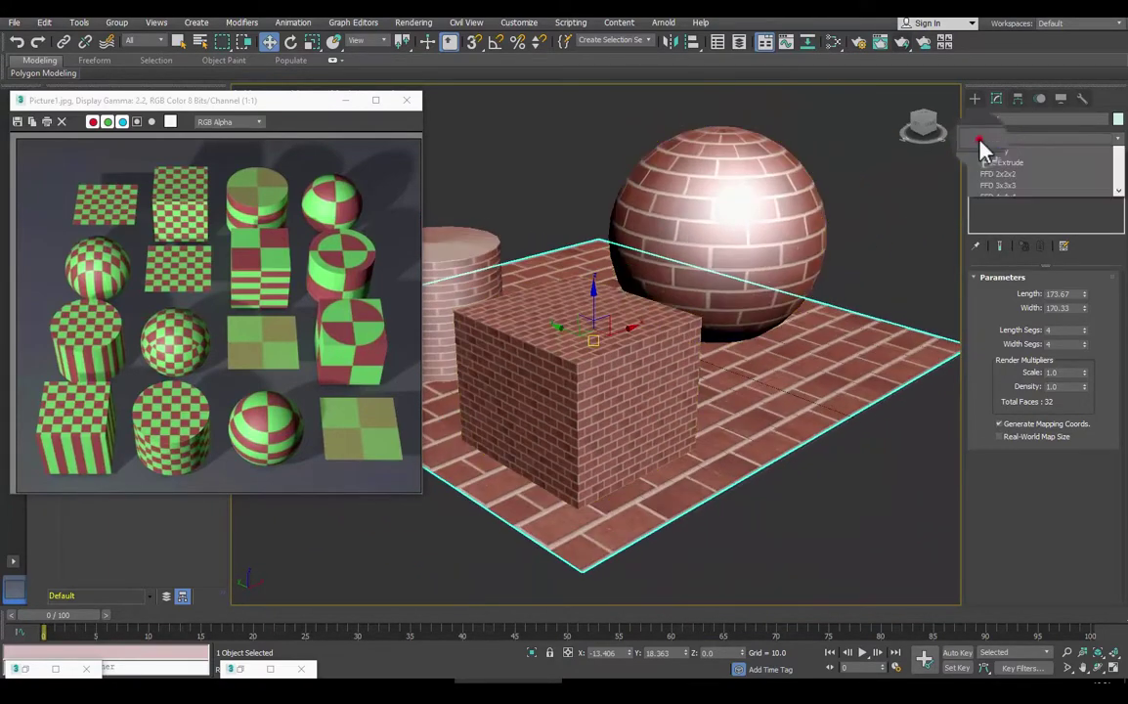
{"action": "key", "text": "w"}
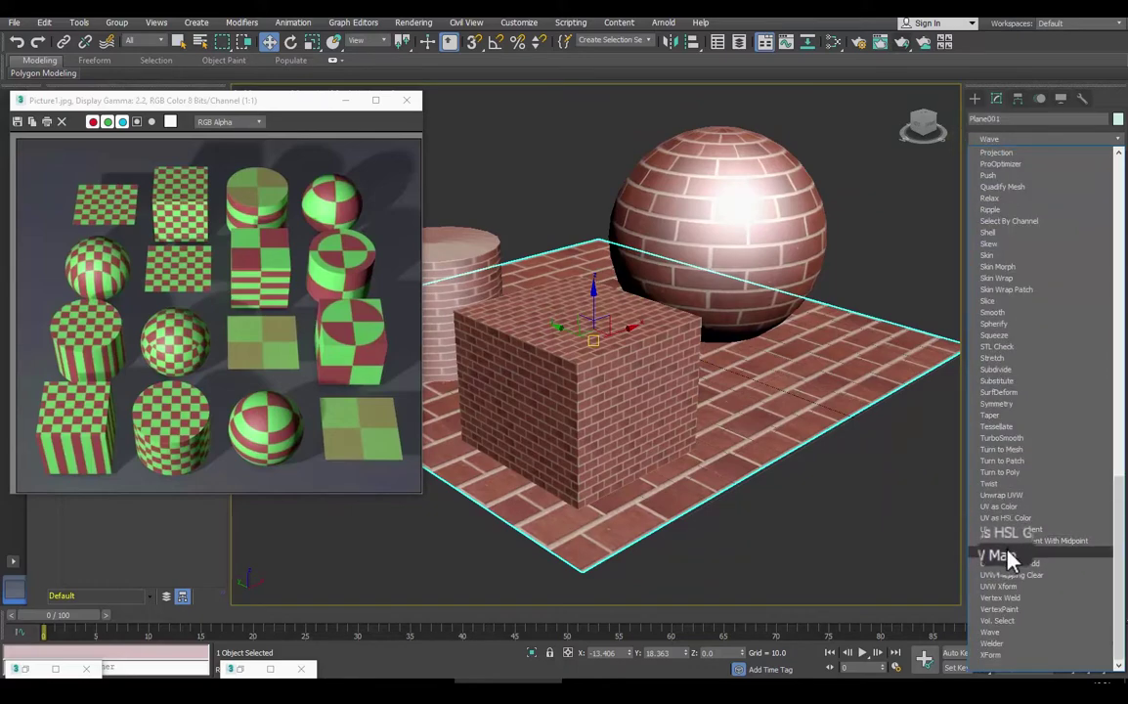
{"action": "left_click", "coordinate": [819, 496]}
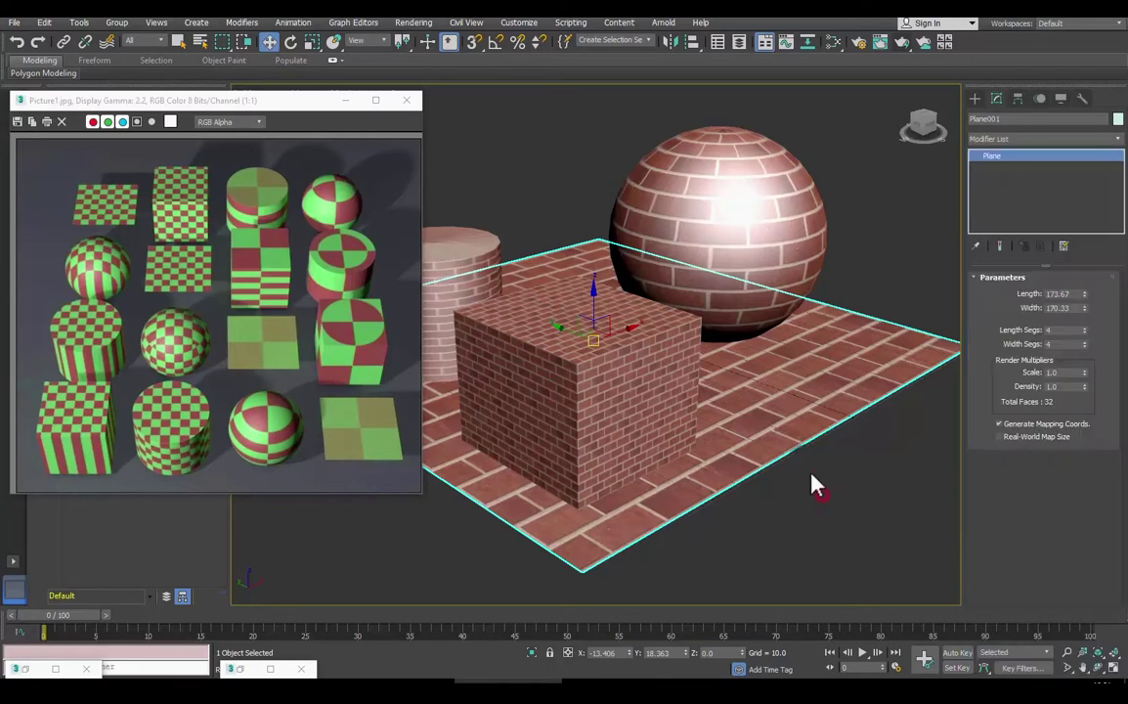
{"action": "left_click", "coordinate": [829, 44]}
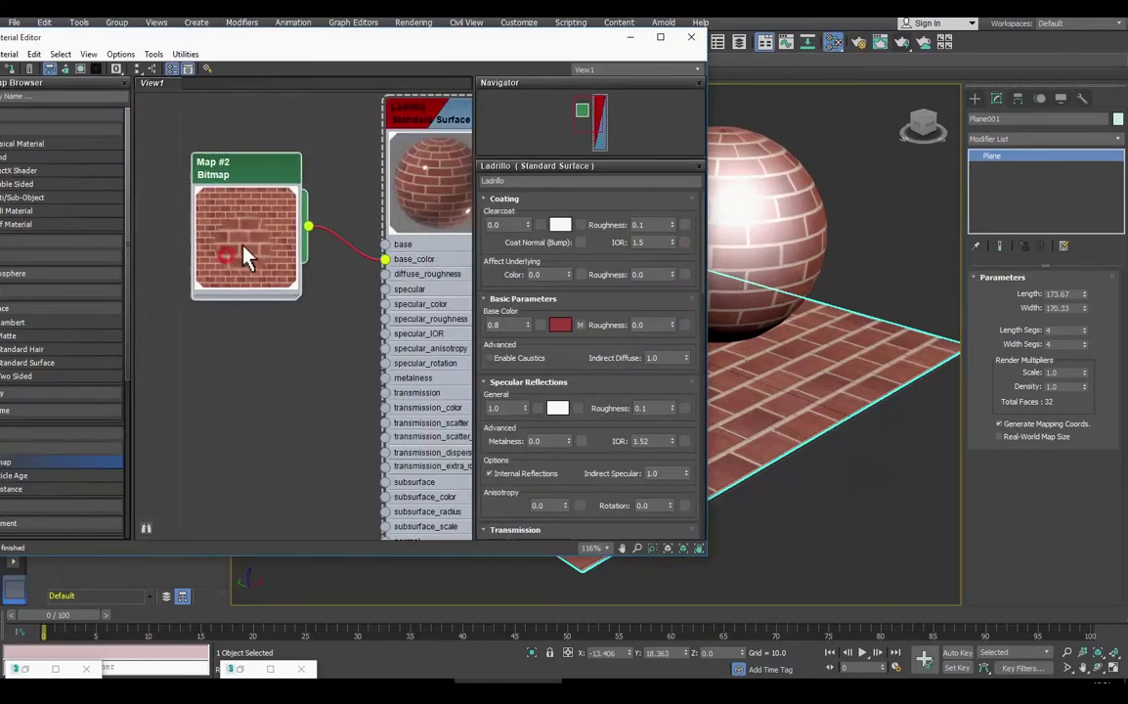
Step: Add a new Standard Surface node, Material #45, to the Slate view
{"action": "left_click_drag", "start_coordinate": [247, 257], "coordinate": [248, 281]}
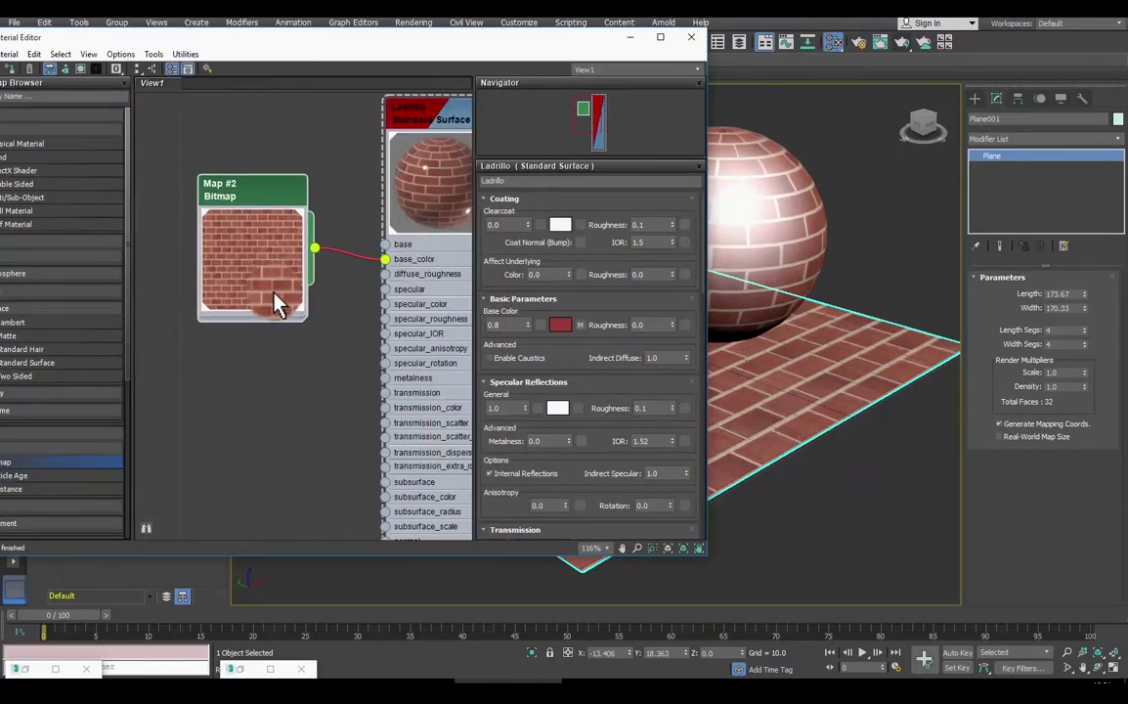
{"action": "scroll", "coordinate": [274, 298], "scroll_direction": "down", "scroll_amount": 1}
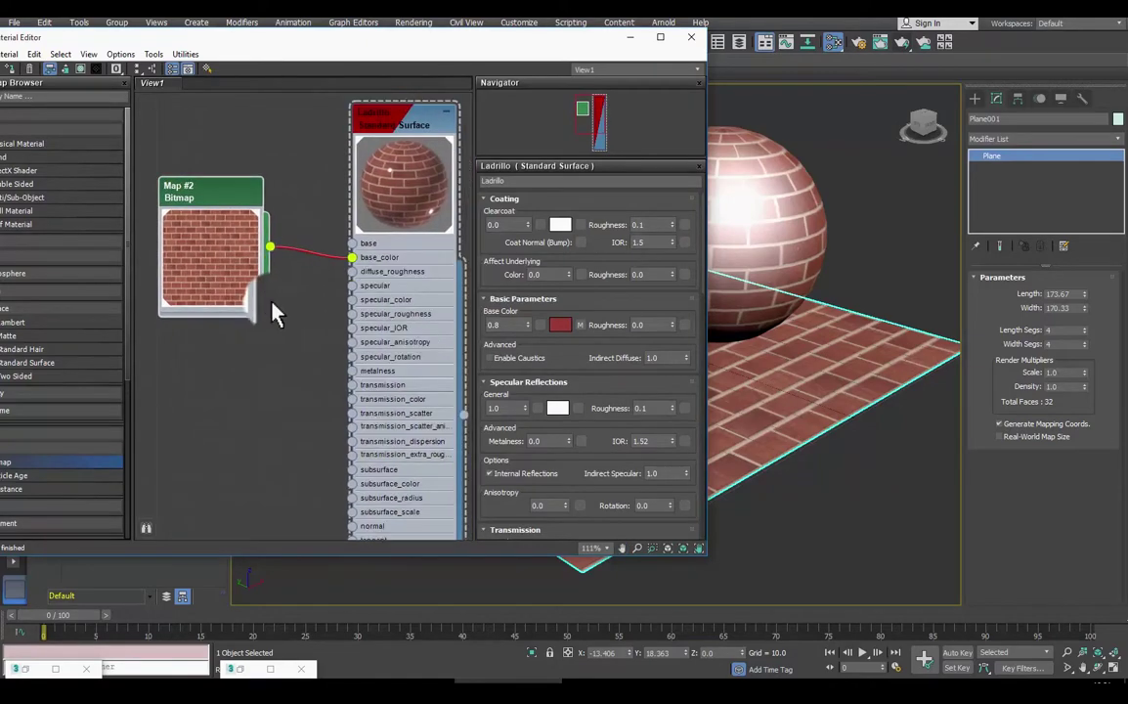
{"action": "scroll", "coordinate": [276, 313], "scroll_direction": "down", "scroll_amount": 2}
{"action": "left_click", "coordinate": [267, 50]}
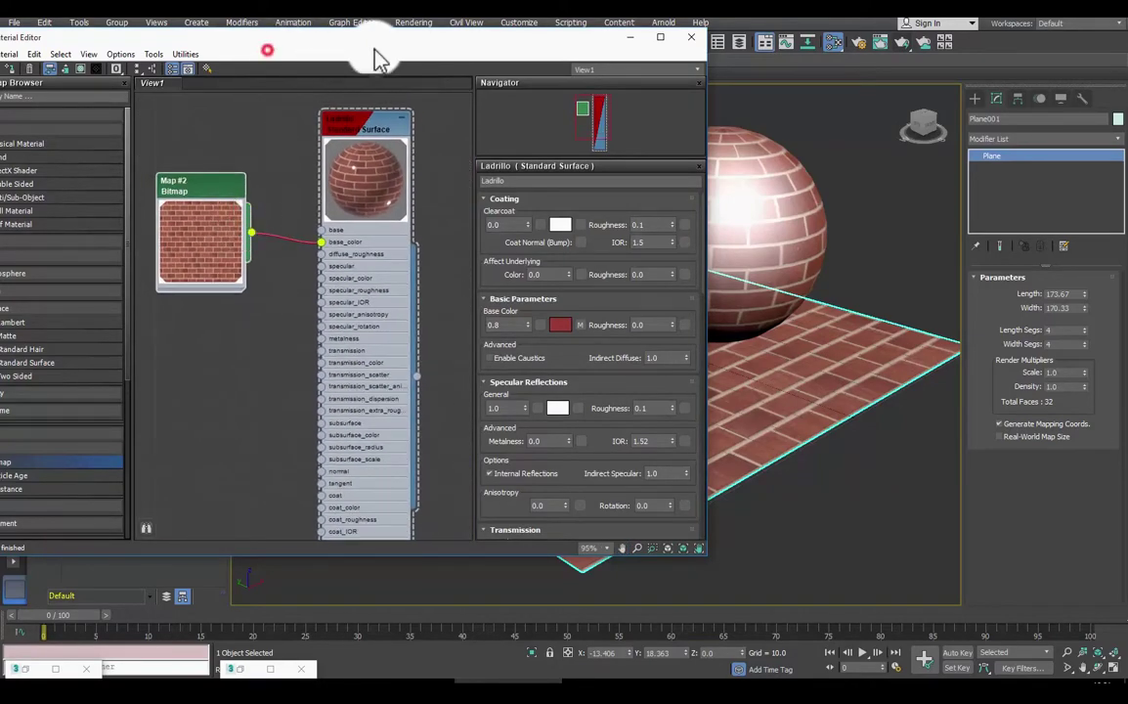
{"action": "left_click_drag", "start_coordinate": [306, 49], "coordinate": [411, 53]}
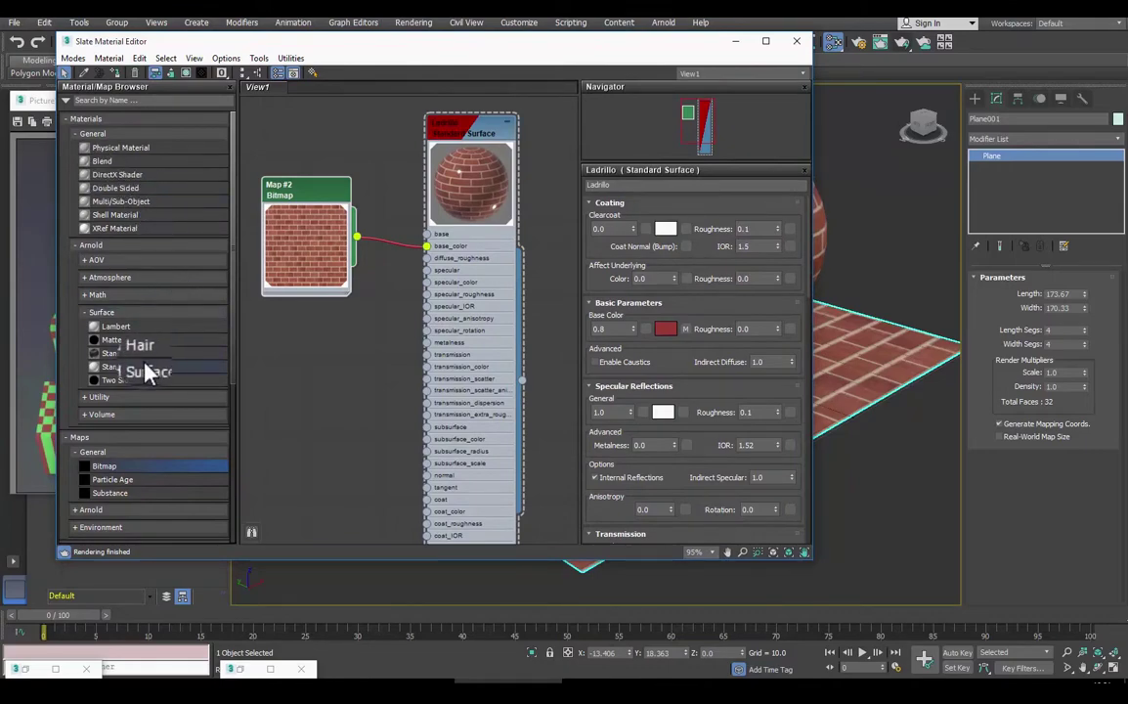
{"action": "scroll", "coordinate": [518, 289], "scroll_direction": "down", "scroll_amount": 2}
{"action": "mouse_move", "coordinate": [144, 364]}
{"action": "left_mouse_down"}
{"action": "mouse_move", "coordinate": [518, 288]}
{"action": "mouse_move", "coordinate": [300, 123]}
{"action": "left_mouse_up"}
{"action": "middle_click_drag", "start_coordinate": [306, 134], "coordinate": [407, 138]}
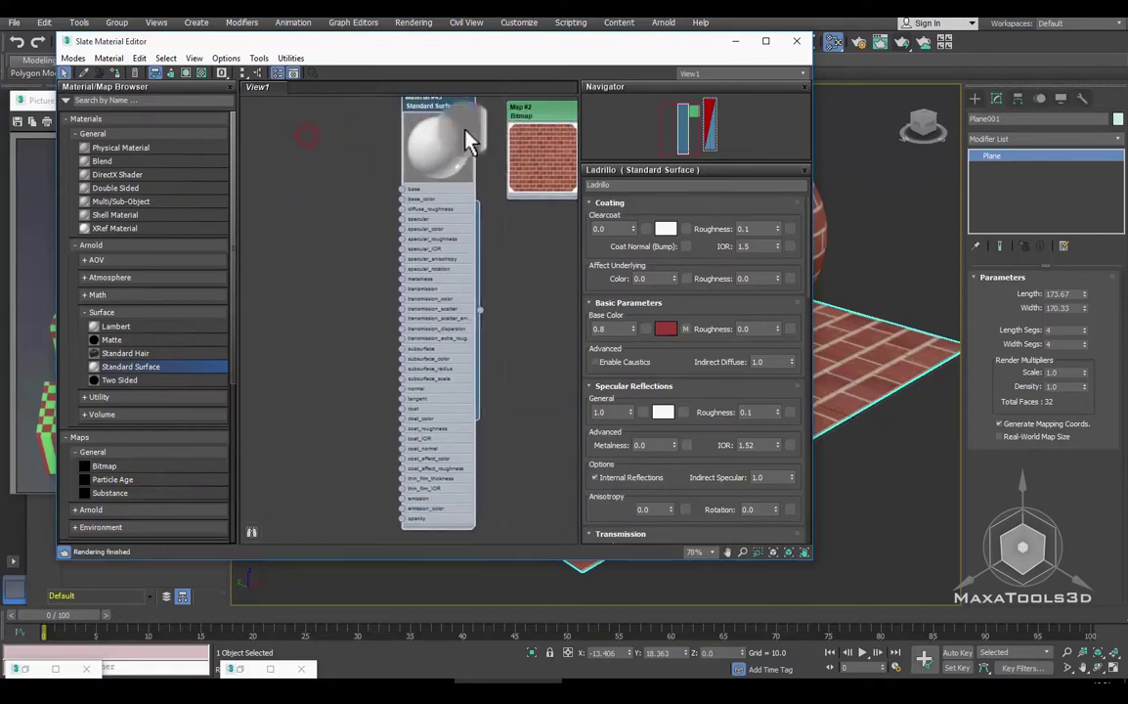
{"action": "left_click_drag", "start_coordinate": [418, 117], "coordinate": [376, 133]}
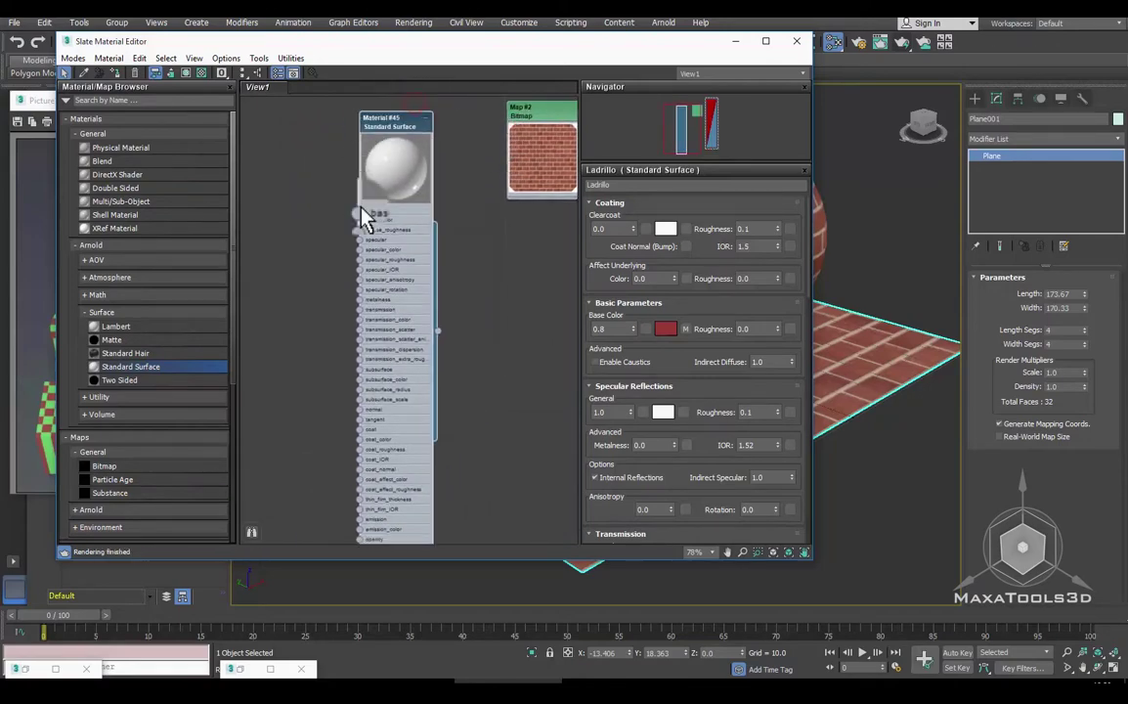
{"action": "middle_click_drag", "start_coordinate": [363, 217], "coordinate": [430, 159]}
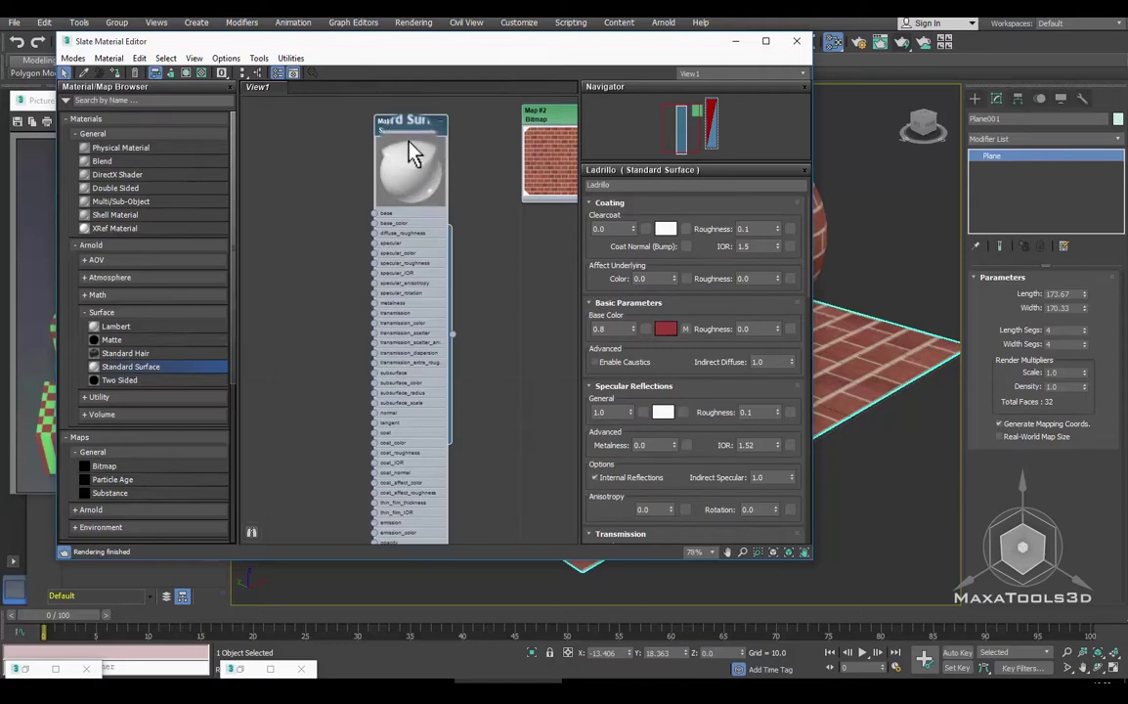
Step: Set Material #45's Metalness to 1.0 and apply it to the sphere
{"action": "double_click", "coordinate": [411, 148]}
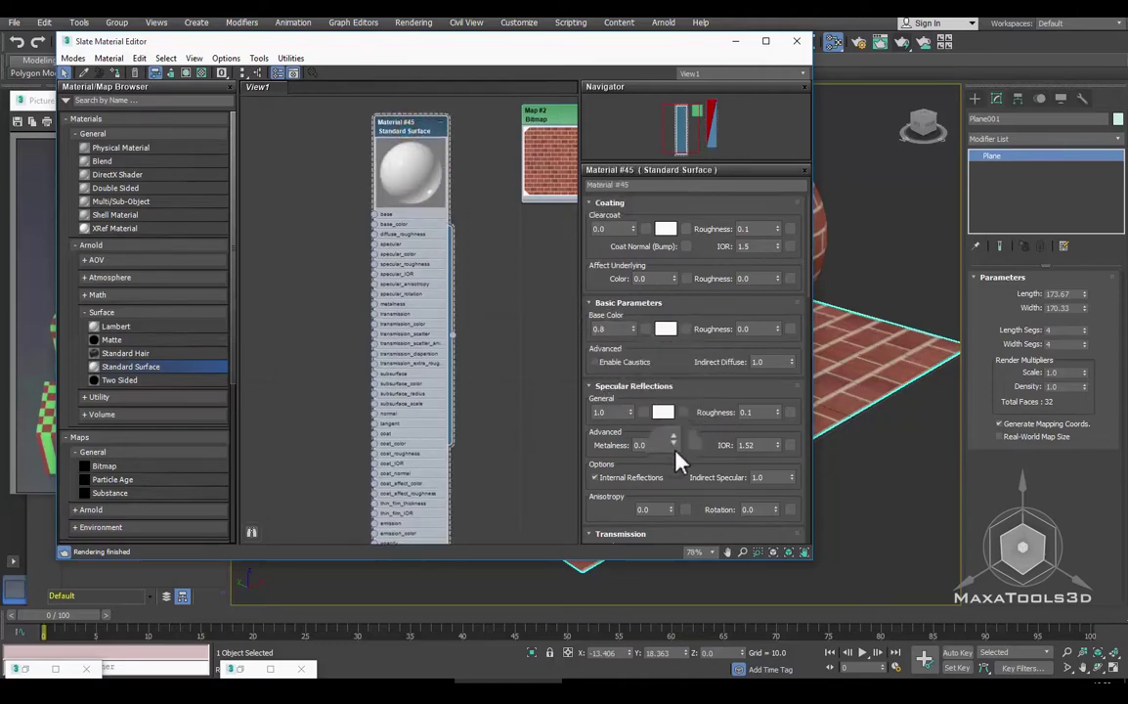
{"action": "left_click_drag", "start_coordinate": [674, 442], "coordinate": [662, 416]}
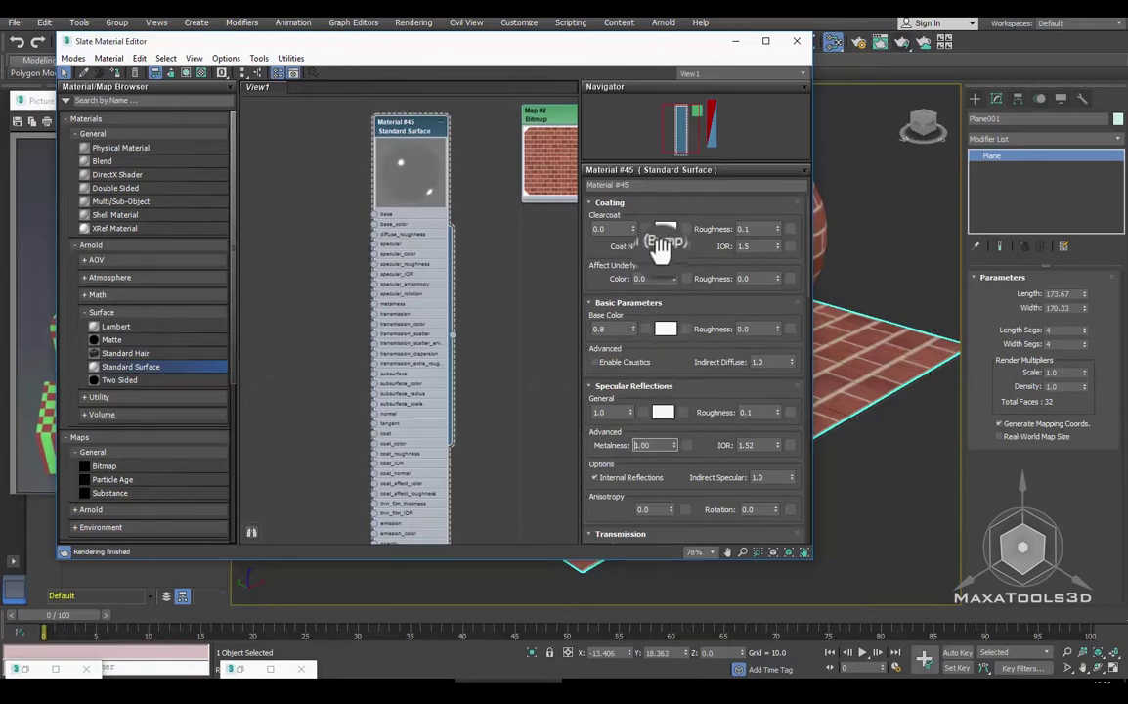
{"action": "mouse_move", "coordinate": [405, 201]}
{"action": "middle_mouse_down"}
{"action": "mouse_move", "coordinate": [414, 220]}
{"action": "mouse_move", "coordinate": [440, 188]}
{"action": "middle_mouse_up"}
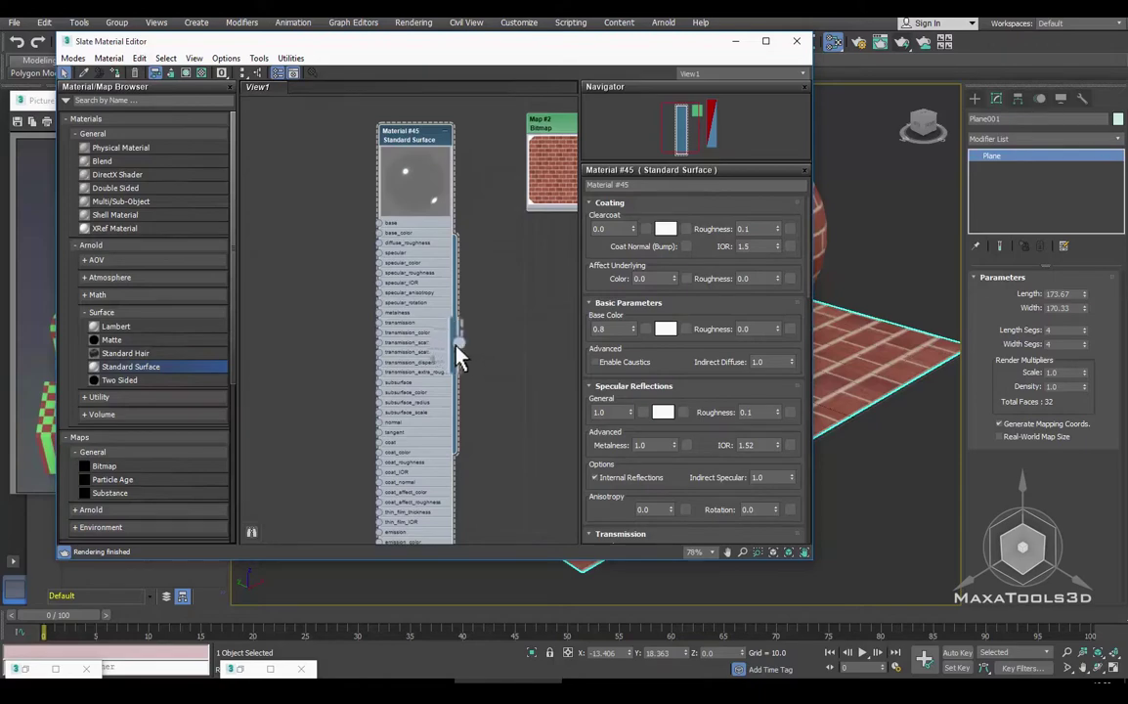
{"action": "left_click_drag", "start_coordinate": [456, 341], "coordinate": [823, 232]}
{"action": "left_click", "coordinate": [731, 39]}
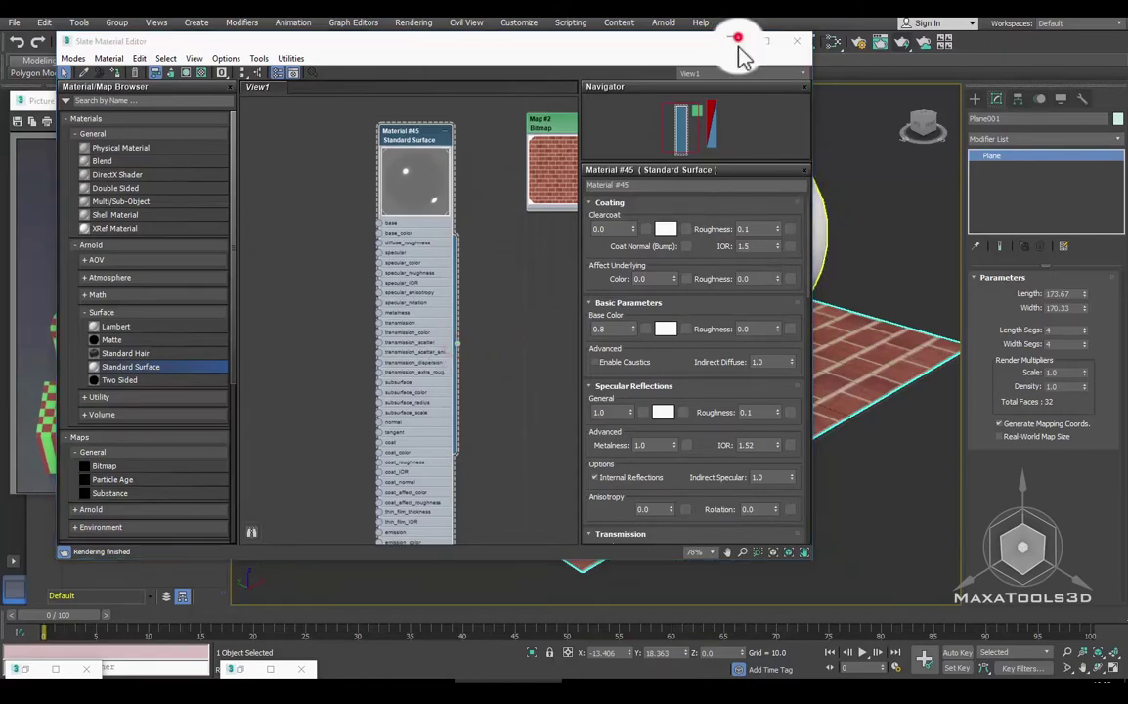
{"action": "left_click", "coordinate": [745, 197]}
Step: Run an ActiveShade preview of the brick scene, inspect it, and close it
{"action": "middle_click_drag", "start_coordinate": [790, 217], "coordinate": [777, 264]}
{"action": "left_click_drag", "start_coordinate": [904, 42], "coordinate": [928, 88]}
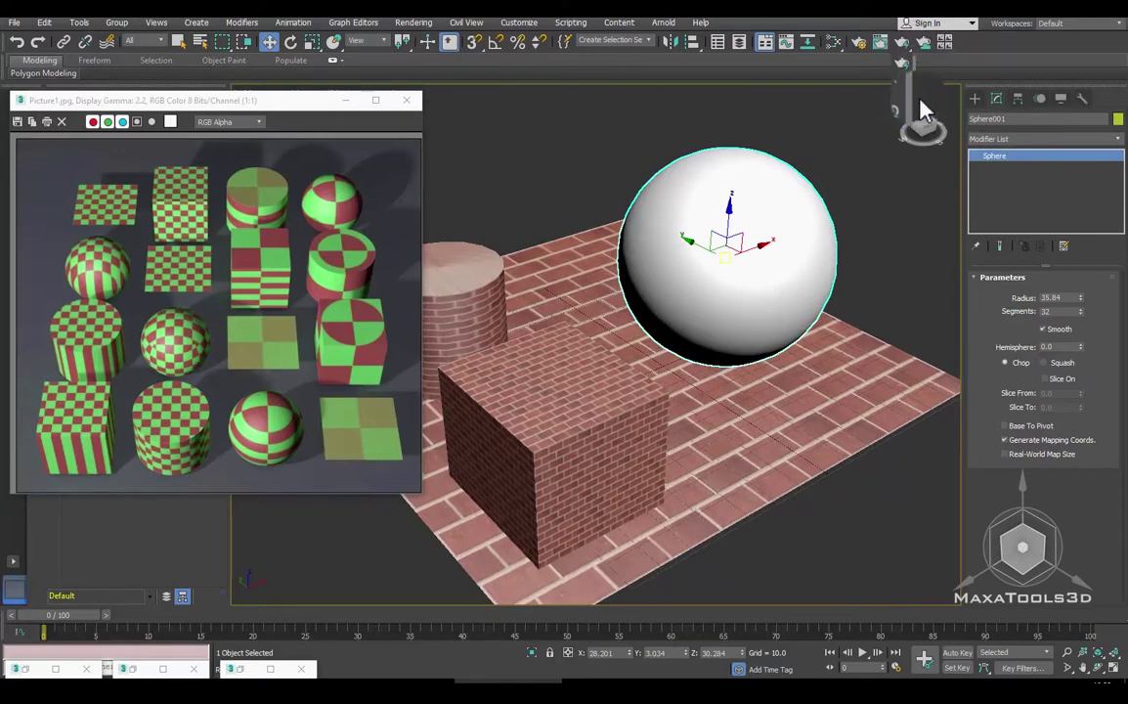
{"action": "left_click_drag", "start_coordinate": [926, 109], "coordinate": [912, 115]}
{"action": "left_click_drag", "start_coordinate": [909, 114], "coordinate": [909, 115]}
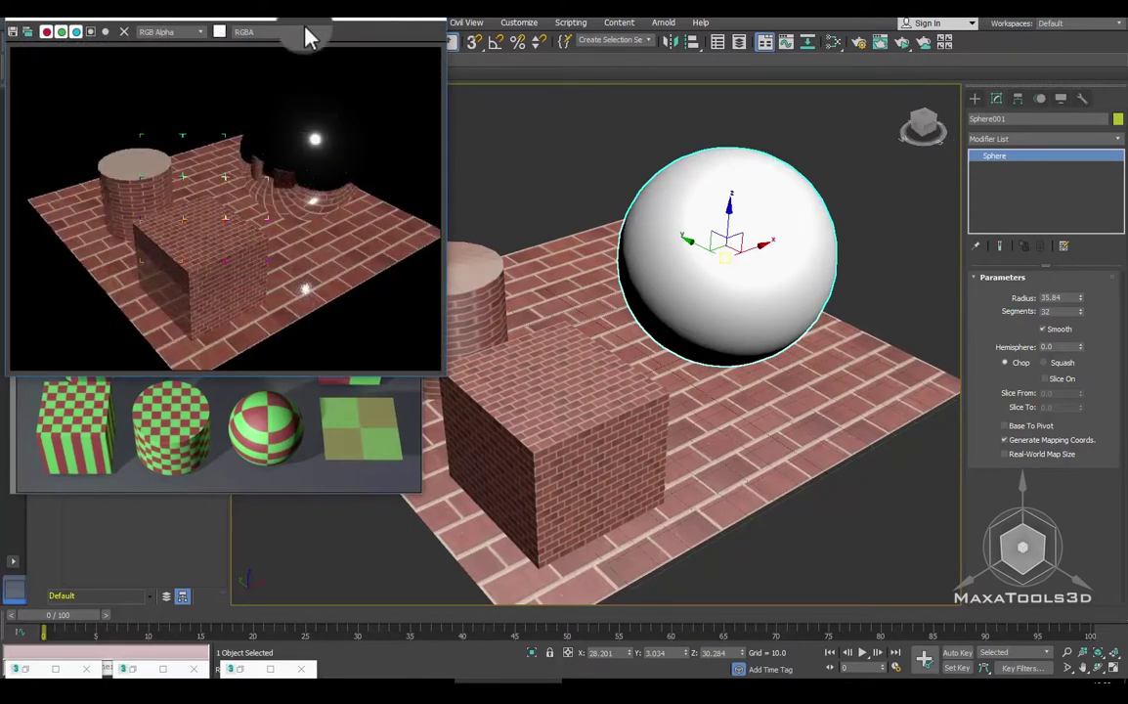
{"action": "mouse_move", "coordinate": [306, 36]}
{"action": "left_mouse_down"}
{"action": "mouse_move", "coordinate": [674, 166]}
{"action": "mouse_move", "coordinate": [681, 181]}
{"action": "left_mouse_up"}
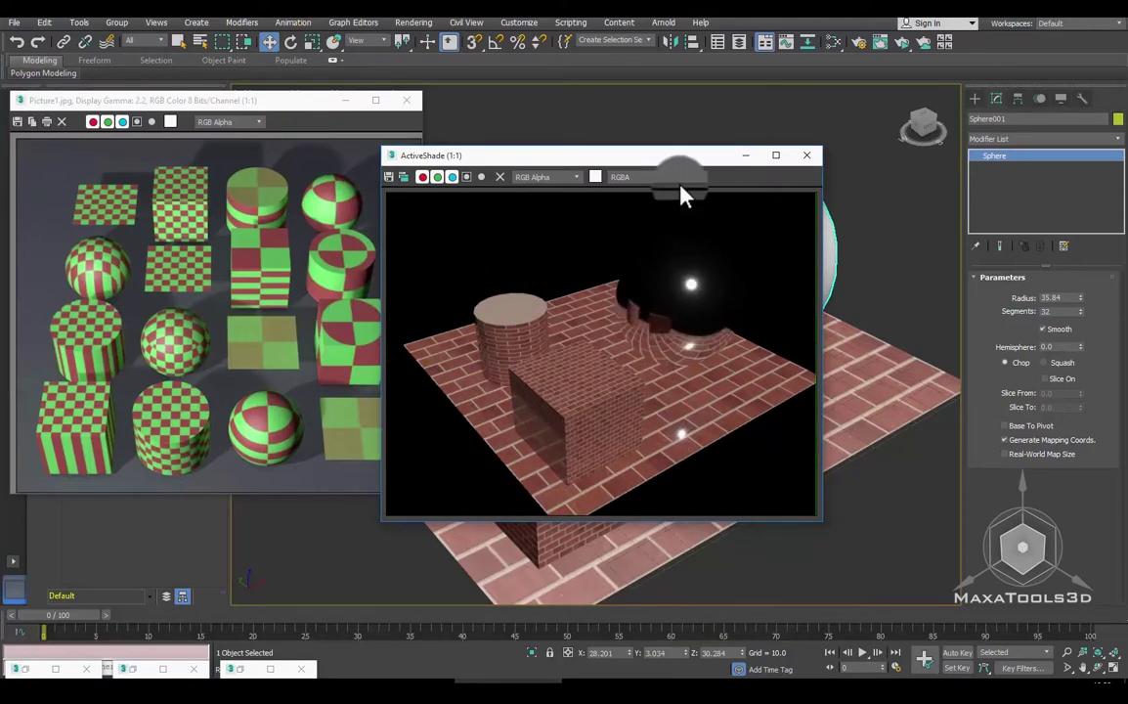
{"action": "left_click", "coordinate": [815, 164]}
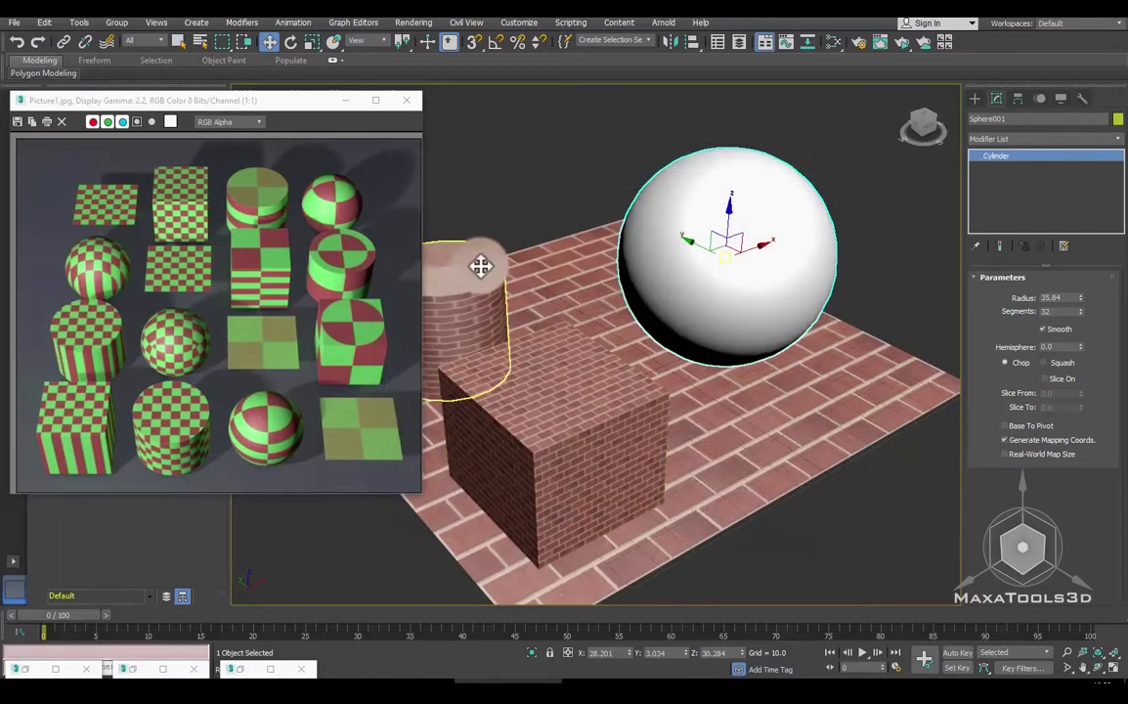
Step: Add a UVW Map modifier to the framed cylinder
{"action": "left_click", "coordinate": [480, 265]}
{"action": "key", "text": "z"}
{"action": "mouse_move", "coordinate": [639, 336]}
{"action": "middle_mouse_down", "text": "alt"}
{"action": "mouse_move", "coordinate": [703, 345]}
{"action": "mouse_move", "coordinate": [733, 272]}
{"action": "middle_mouse_up", "text": "alt"}
{"action": "left_click", "coordinate": [1041, 138]}
{"action": "scroll", "coordinate": [1001, 171], "scroll_direction": "down", "scroll_amount": 10}
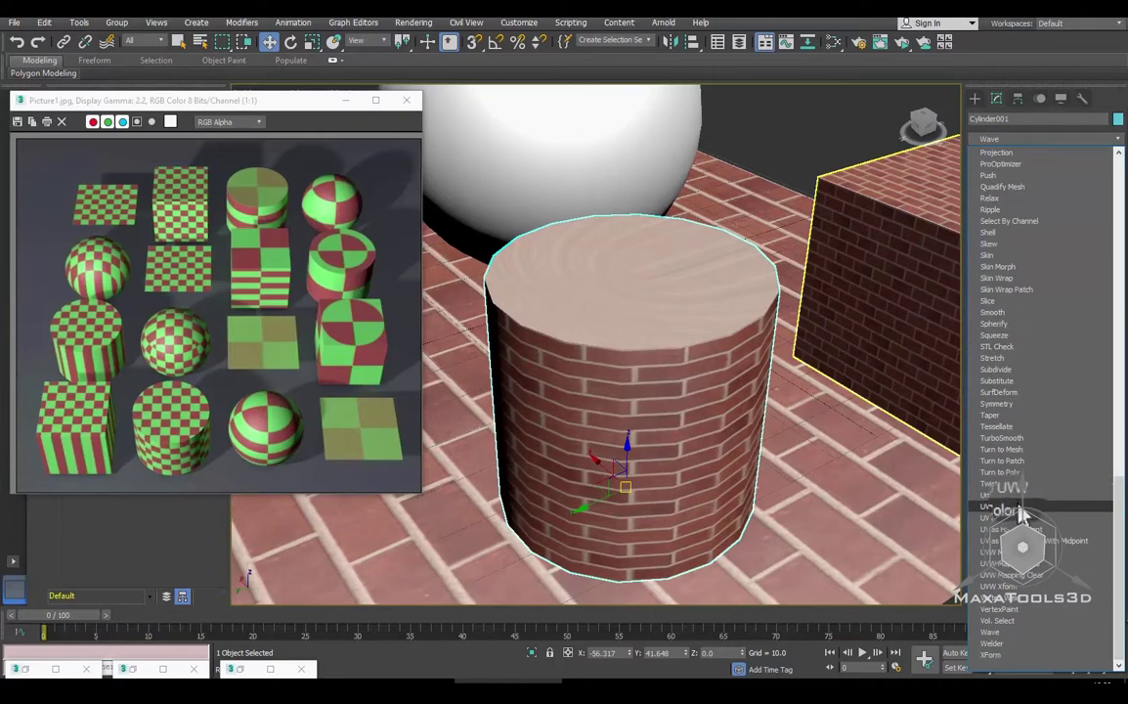
{"action": "left_click", "coordinate": [1016, 551]}
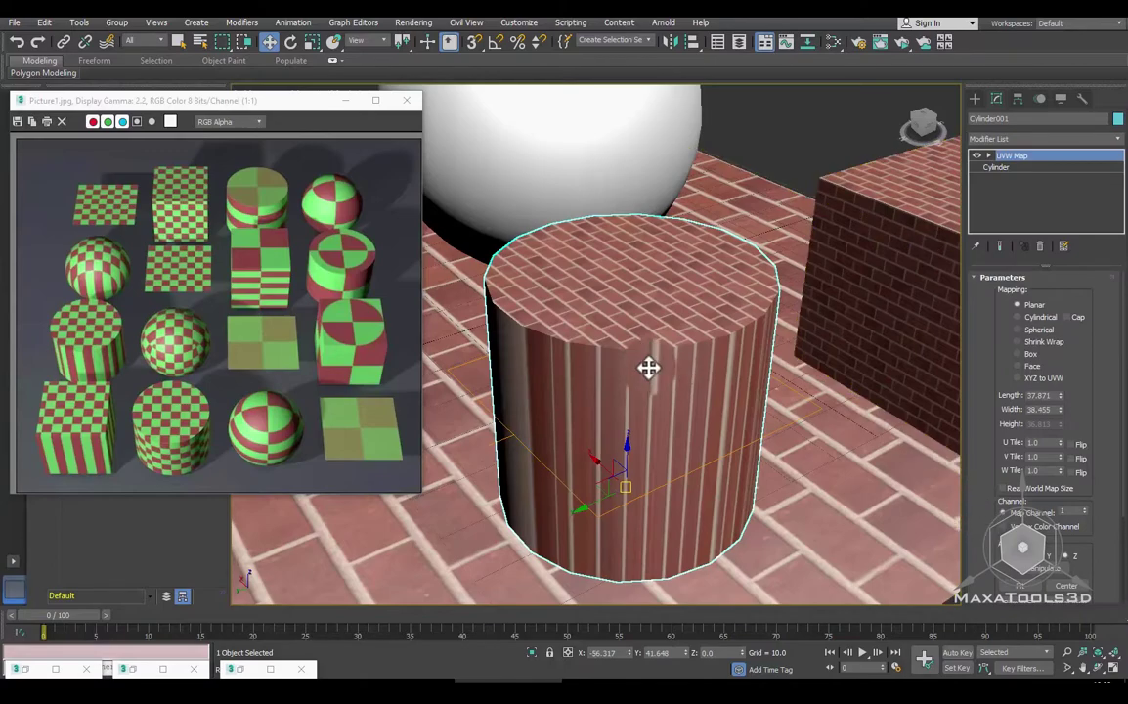
Step: Isolate the cylinder and compare its bricks with UVW Map toggled off and on
{"action": "key", "text": "alt+q"}
{"action": "mouse_move", "coordinate": [601, 370]}
{"action": "middle_mouse_down", "text": "alt"}
{"action": "mouse_move", "coordinate": [722, 390]}
{"action": "mouse_move", "coordinate": [666, 368]}
{"action": "mouse_move", "coordinate": [751, 382]}
{"action": "mouse_move", "coordinate": [791, 375]}
{"action": "mouse_move", "coordinate": [826, 313]}
{"action": "mouse_move", "coordinate": [706, 312]}
{"action": "middle_mouse_up", "text": "alt"}
{"action": "scroll", "coordinate": [689, 274], "scroll_direction": "up", "scroll_amount": 2}
{"action": "middle_click_drag", "start_coordinate": [675, 225], "coordinate": [619, 238], "text": "alt"}
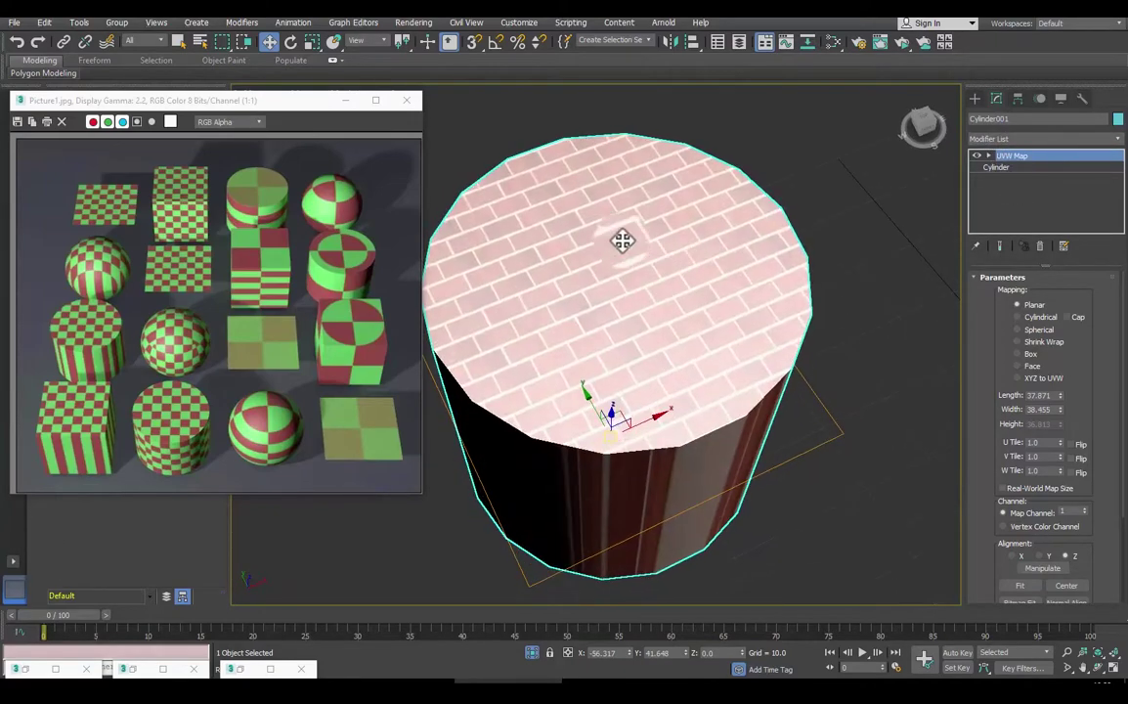
{"action": "scroll", "coordinate": [625, 230], "scroll_direction": "up", "scroll_amount": 3}
{"action": "scroll", "coordinate": [645, 200], "scroll_direction": "down", "scroll_amount": 1}
{"action": "scroll", "coordinate": [649, 194], "scroll_direction": "down", "scroll_amount": 3}
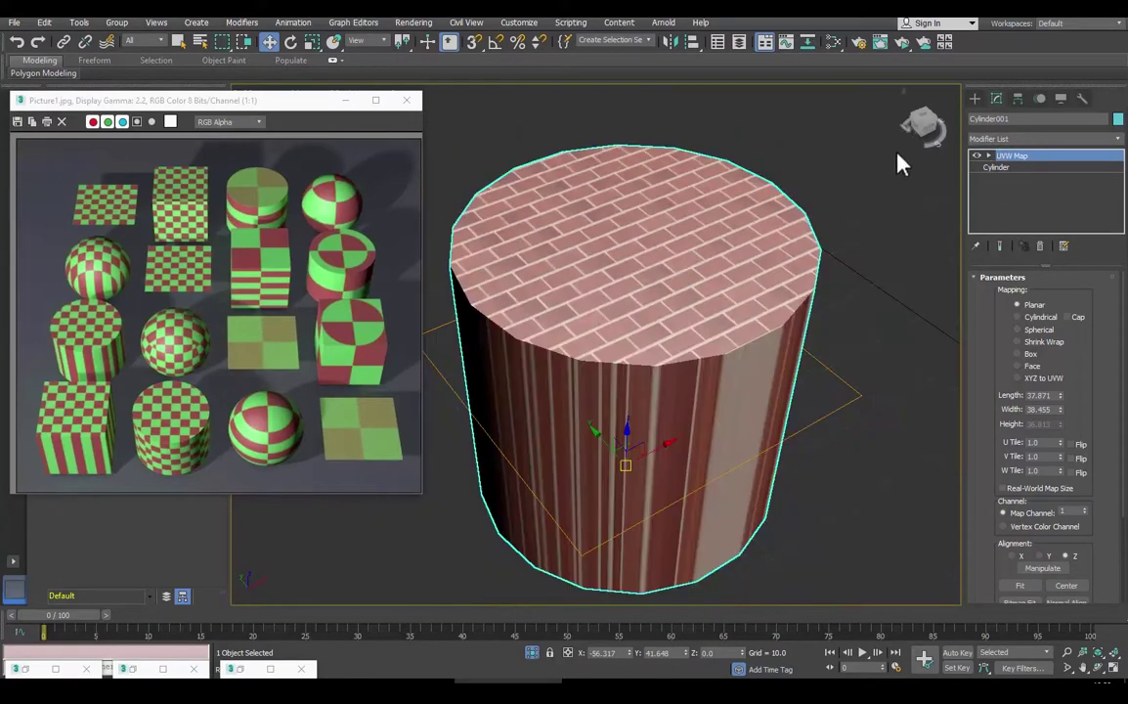
{"action": "left_click", "coordinate": [975, 156]}
{"action": "middle_click_drag", "start_coordinate": [777, 257], "coordinate": [585, 244], "text": "alt"}
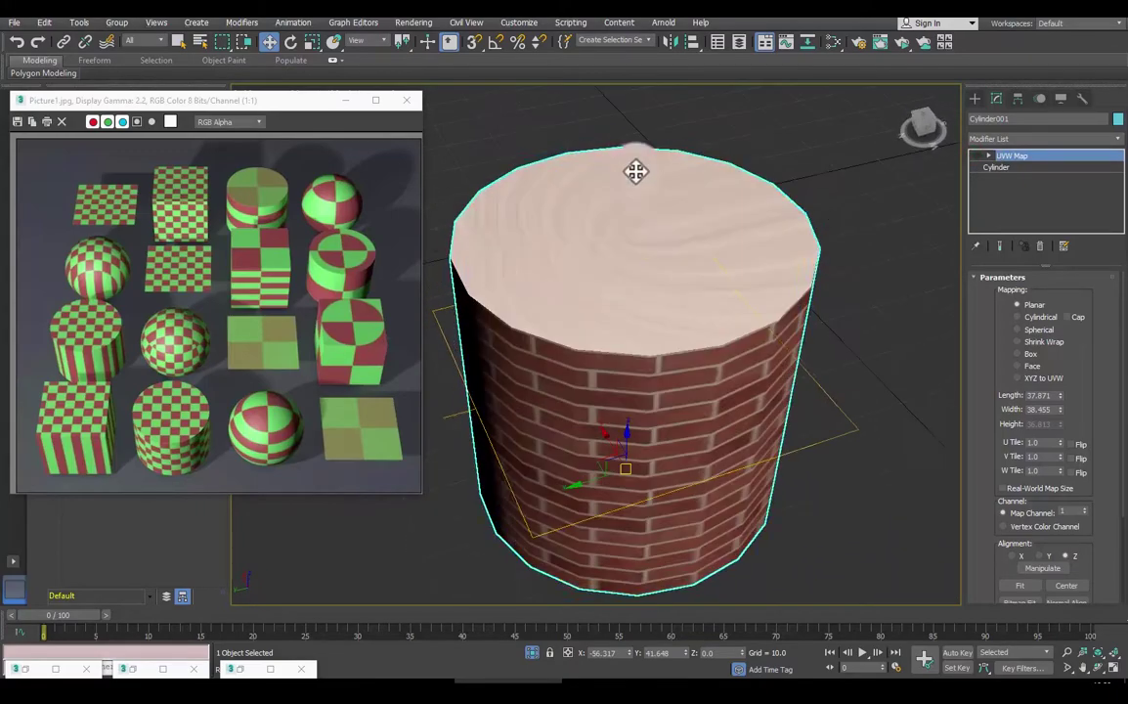
{"action": "left_click", "coordinate": [976, 155]}
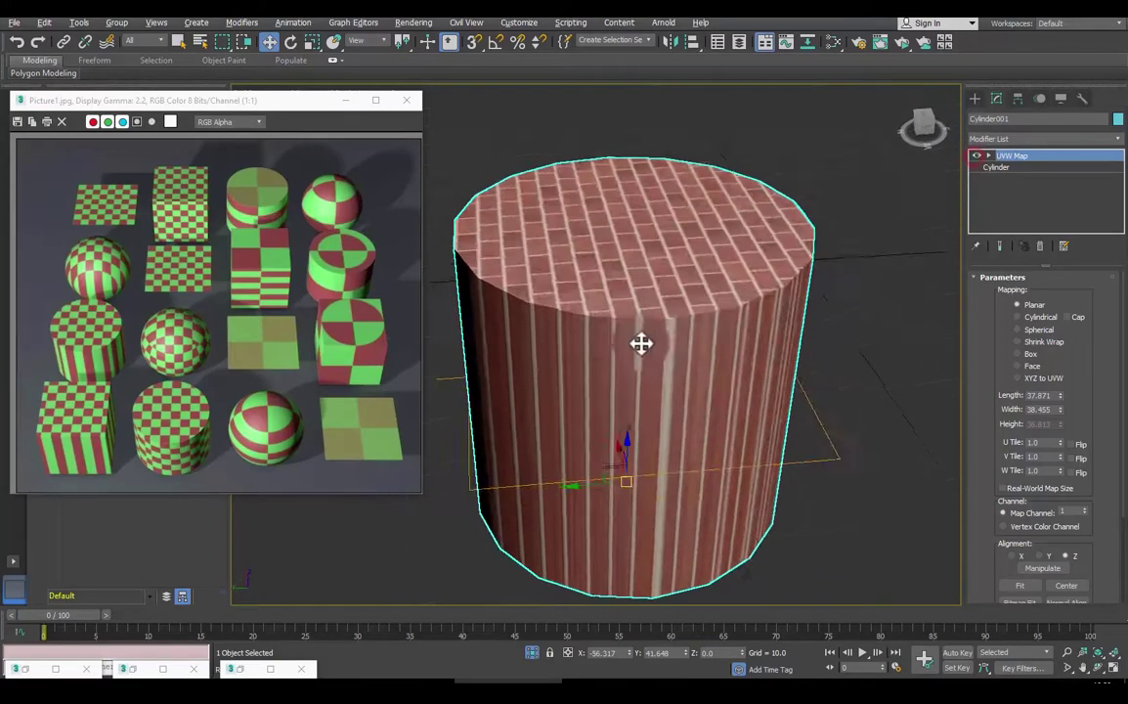
{"action": "mouse_move", "coordinate": [642, 342]}
{"action": "middle_mouse_down", "text": "alt"}
{"action": "mouse_move", "coordinate": [534, 335]}
{"action": "mouse_move", "coordinate": [674, 322]}
{"action": "mouse_move", "coordinate": [612, 360]}
{"action": "mouse_move", "coordinate": [630, 312]}
{"action": "middle_mouse_up", "text": "alt"}
{"action": "mouse_move", "coordinate": [954, 169]}
{"action": "middle_mouse_down", "text": "alt"}
{"action": "mouse_move", "coordinate": [783, 257]}
{"action": "mouse_move", "coordinate": [674, 209]}
{"action": "mouse_move", "coordinate": [660, 186]}
{"action": "middle_mouse_up", "text": "alt"}
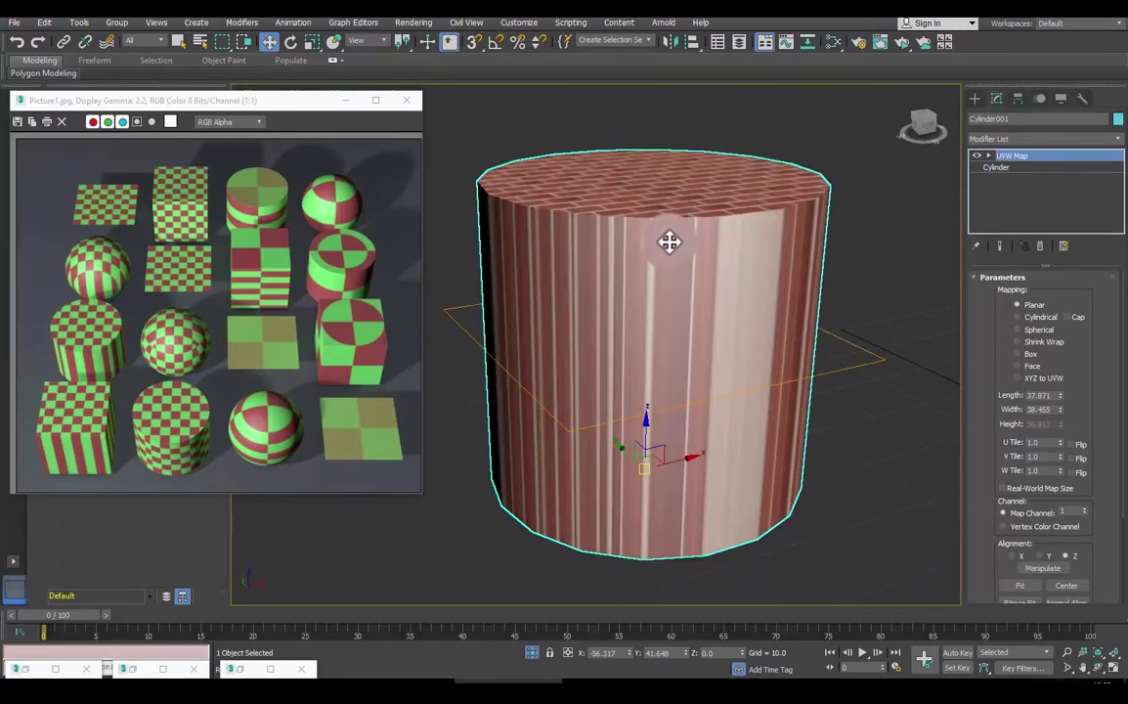
{"action": "mouse_move", "coordinate": [672, 497]}
{"action": "middle_mouse_down", "text": "alt"}
{"action": "mouse_move", "coordinate": [660, 410]}
{"action": "mouse_move", "coordinate": [677, 440]}
{"action": "mouse_move", "coordinate": [712, 456]}
{"action": "middle_mouse_up", "text": "alt"}
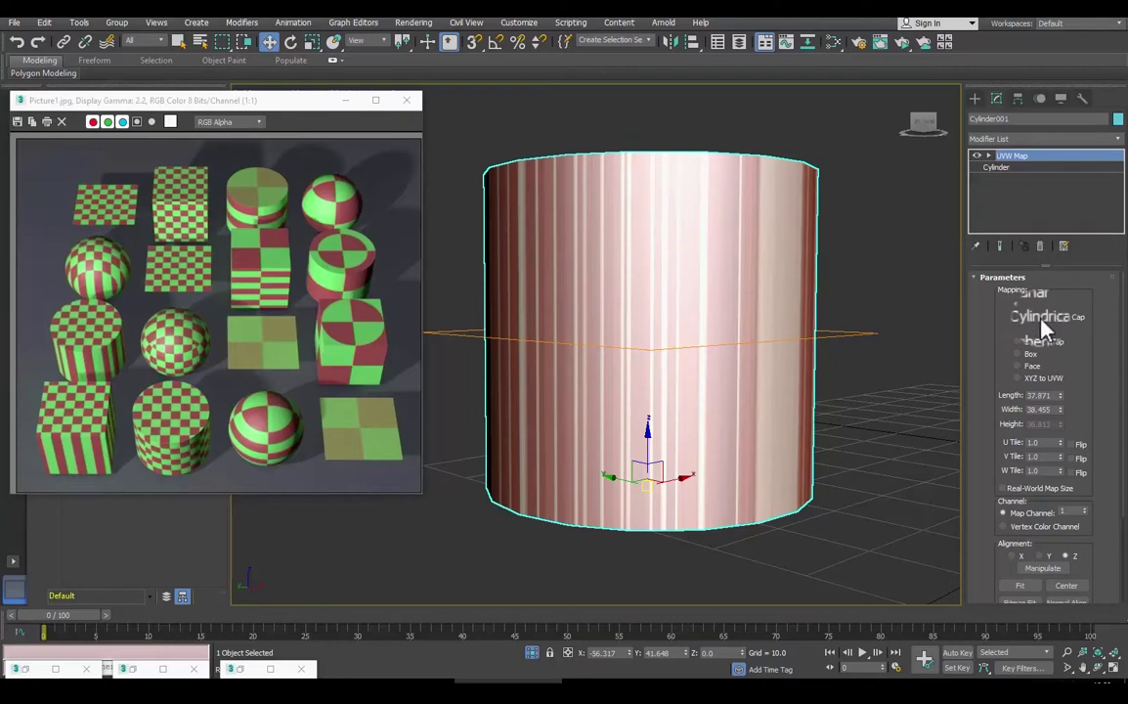
Step: Try Cylindrical, Spherical, Shrink Wrap, Box and Face projections, ending on Cylindrical
{"action": "left_click", "coordinate": [1040, 321]}
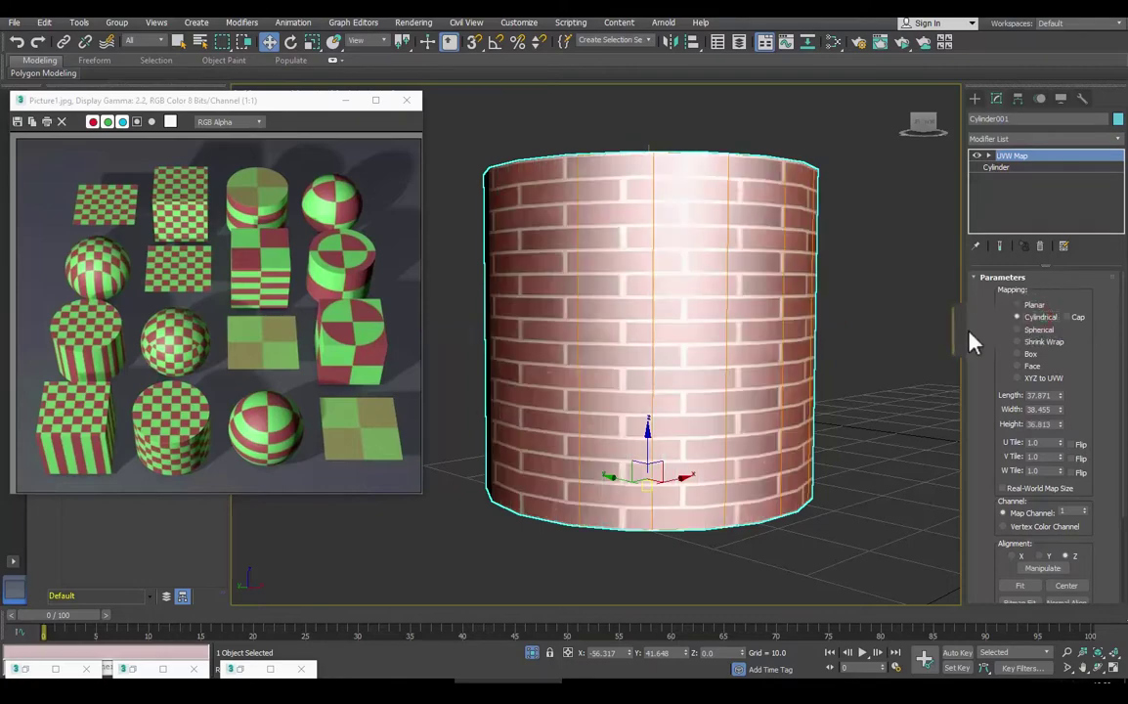
{"action": "left_click", "coordinate": [1026, 331]}
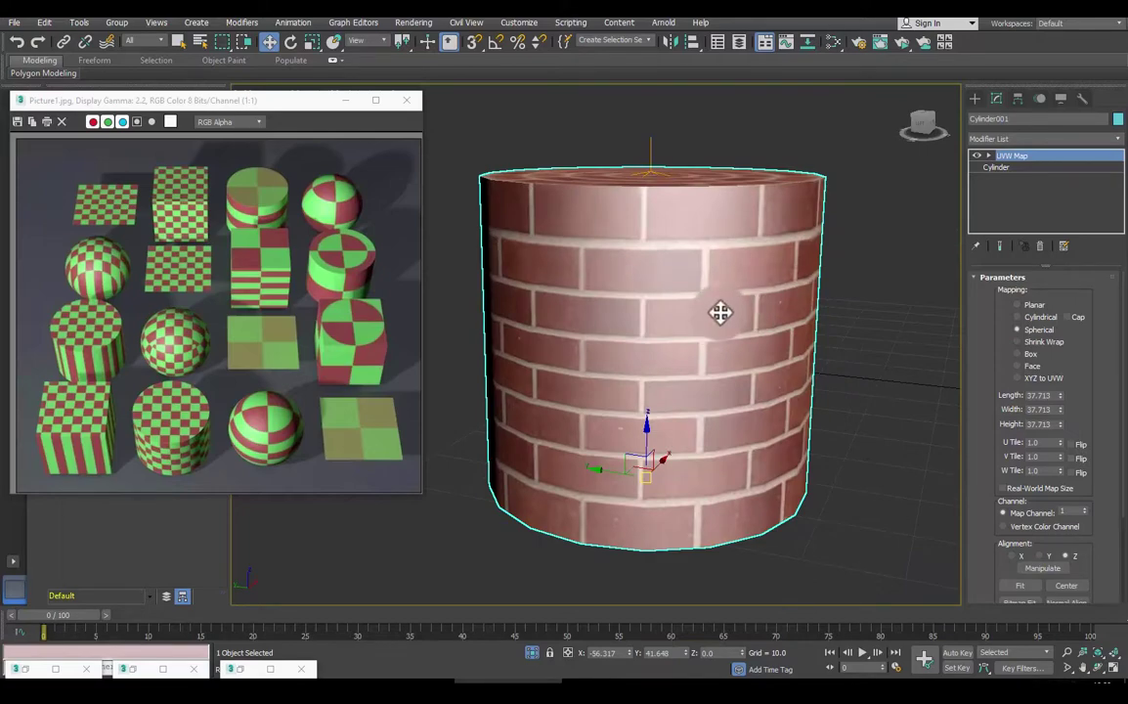
{"action": "key", "text": "F3"}
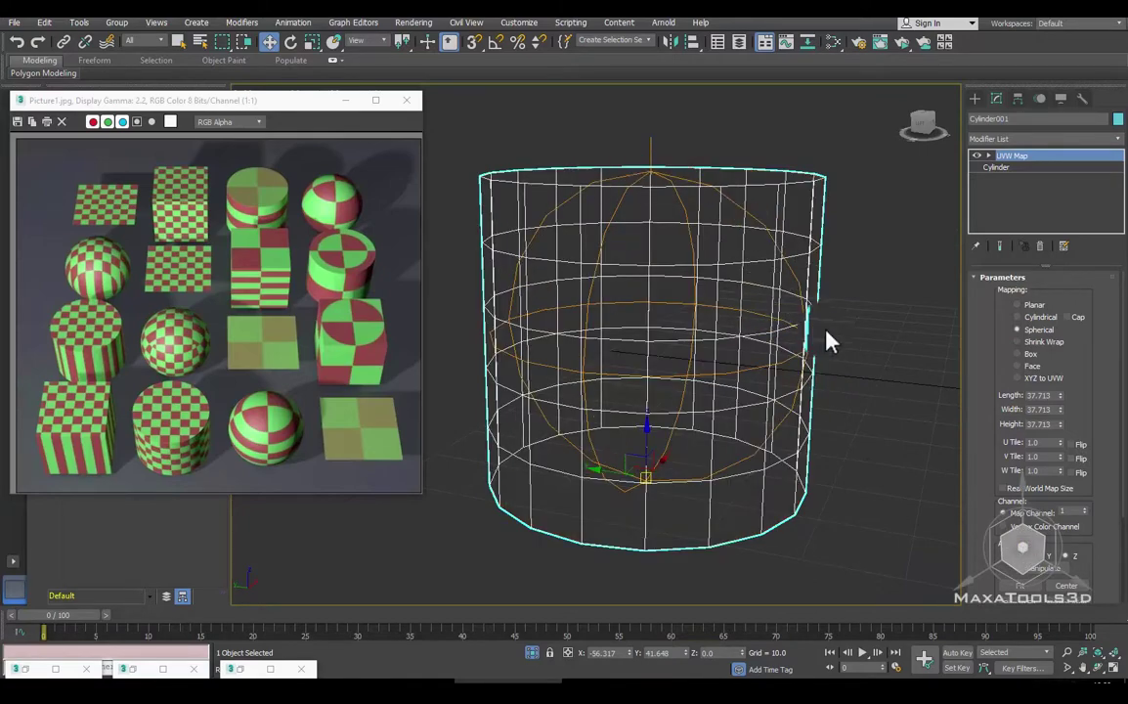
{"action": "key", "text": "F3"}
{"action": "left_click", "coordinate": [1043, 347]}
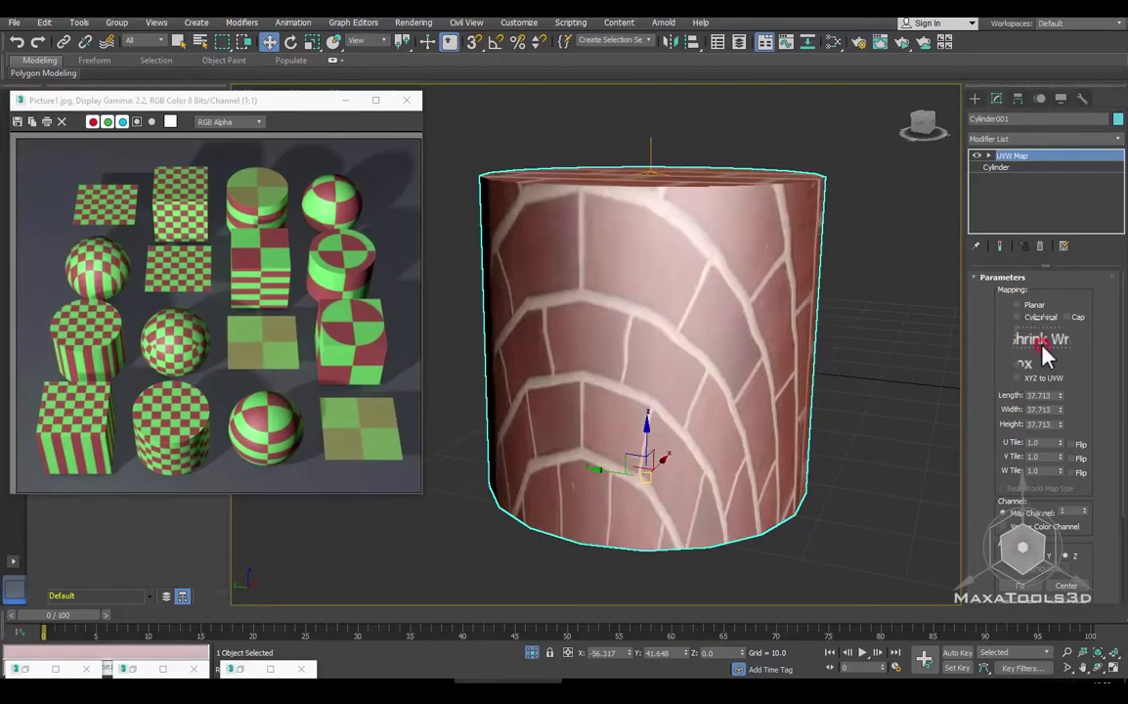
{"action": "left_click", "coordinate": [1032, 358]}
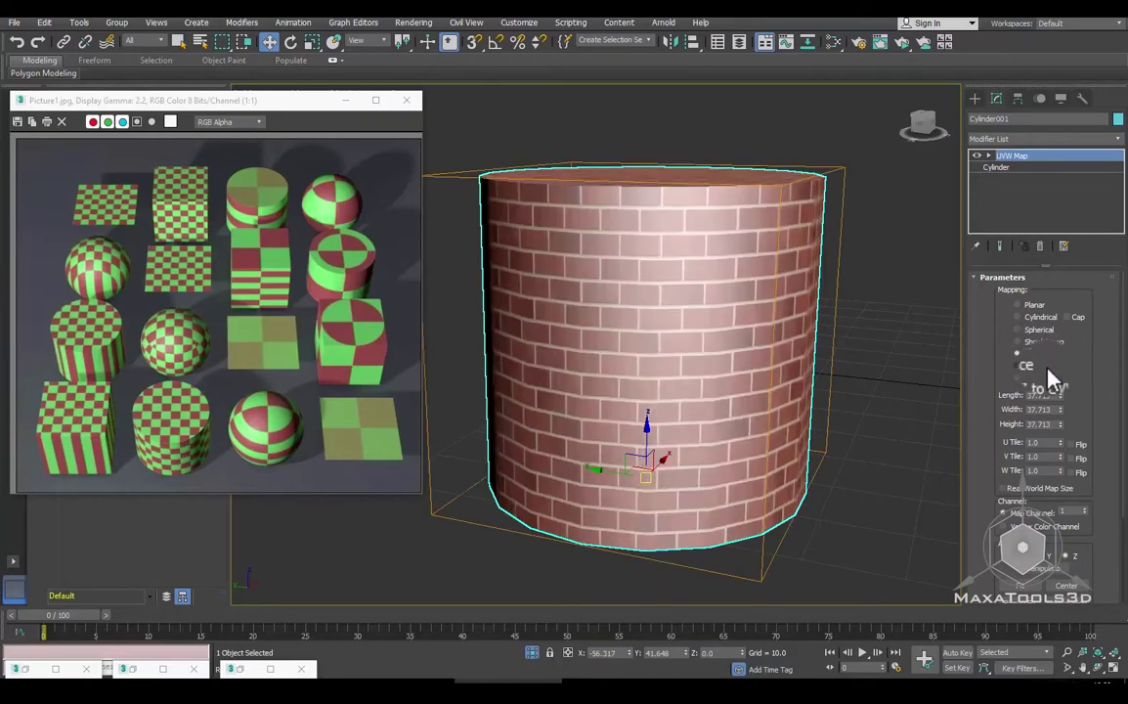
{"action": "left_click", "coordinate": [1039, 369]}
{"action": "scroll", "coordinate": [659, 276], "scroll_direction": "up", "scroll_amount": 5}
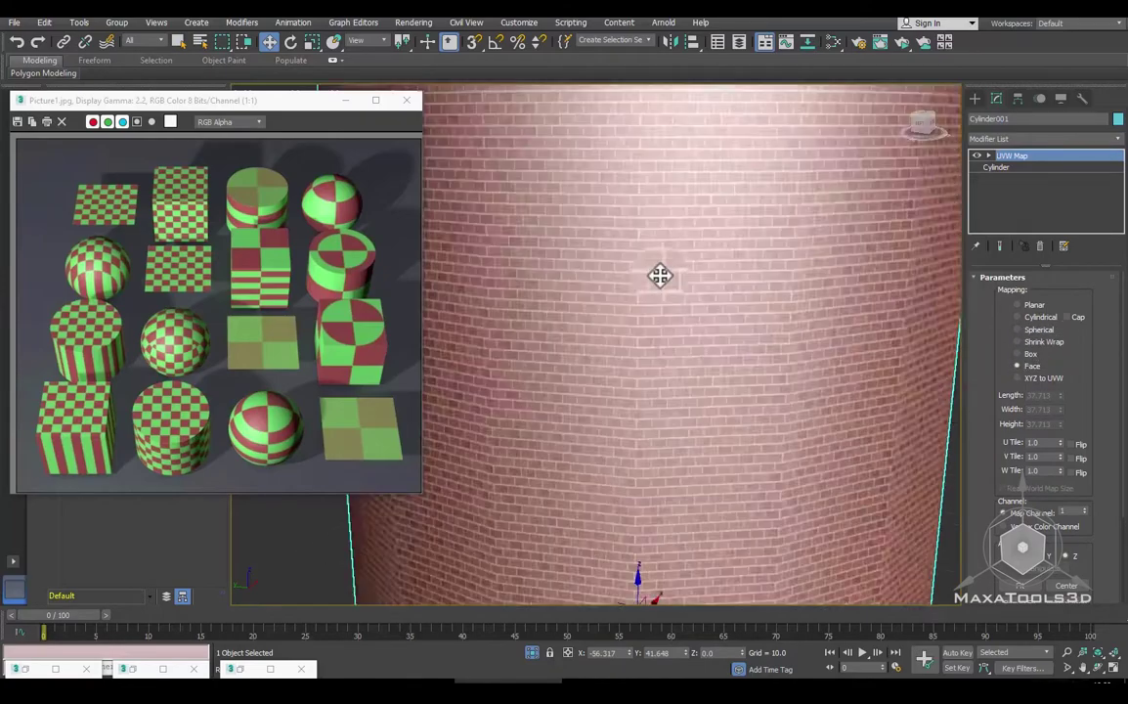
{"action": "scroll", "coordinate": [660, 275], "scroll_direction": "down", "scroll_amount": 5}
{"action": "scroll", "coordinate": [875, 298], "scroll_direction": "up", "scroll_amount": 3}
{"action": "scroll", "coordinate": [963, 327], "scroll_direction": "down", "scroll_amount": 1}
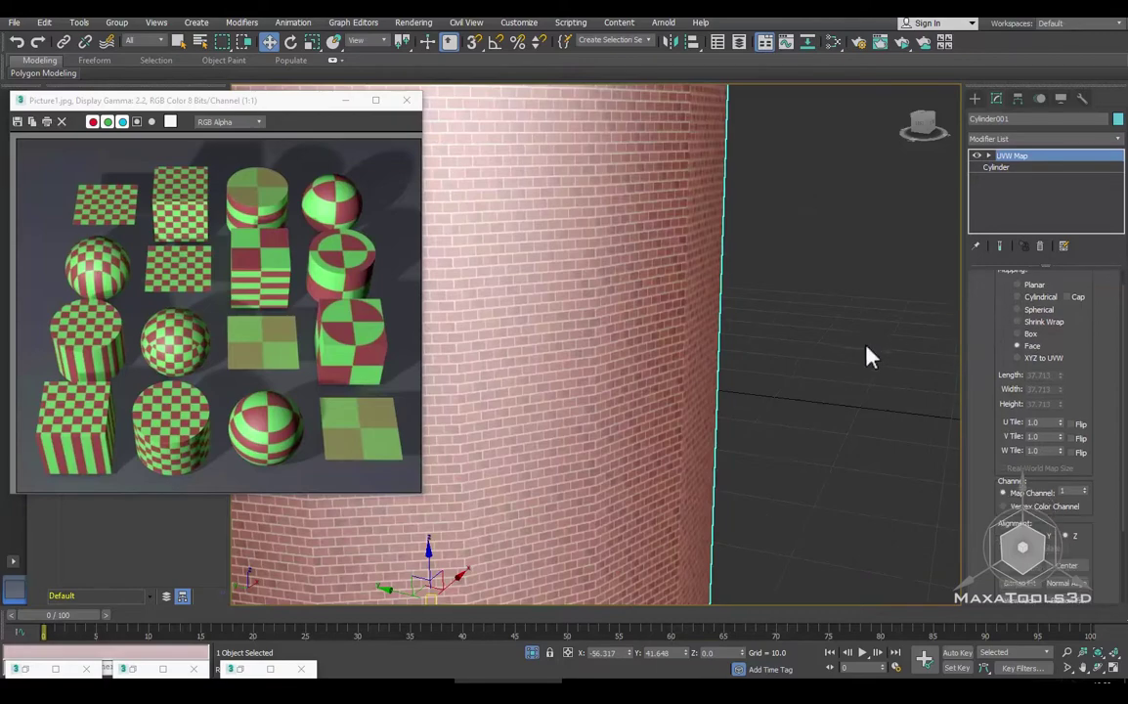
{"action": "scroll", "coordinate": [866, 358], "scroll_direction": "down", "scroll_amount": 3}
{"action": "left_click", "coordinate": [1021, 296]}
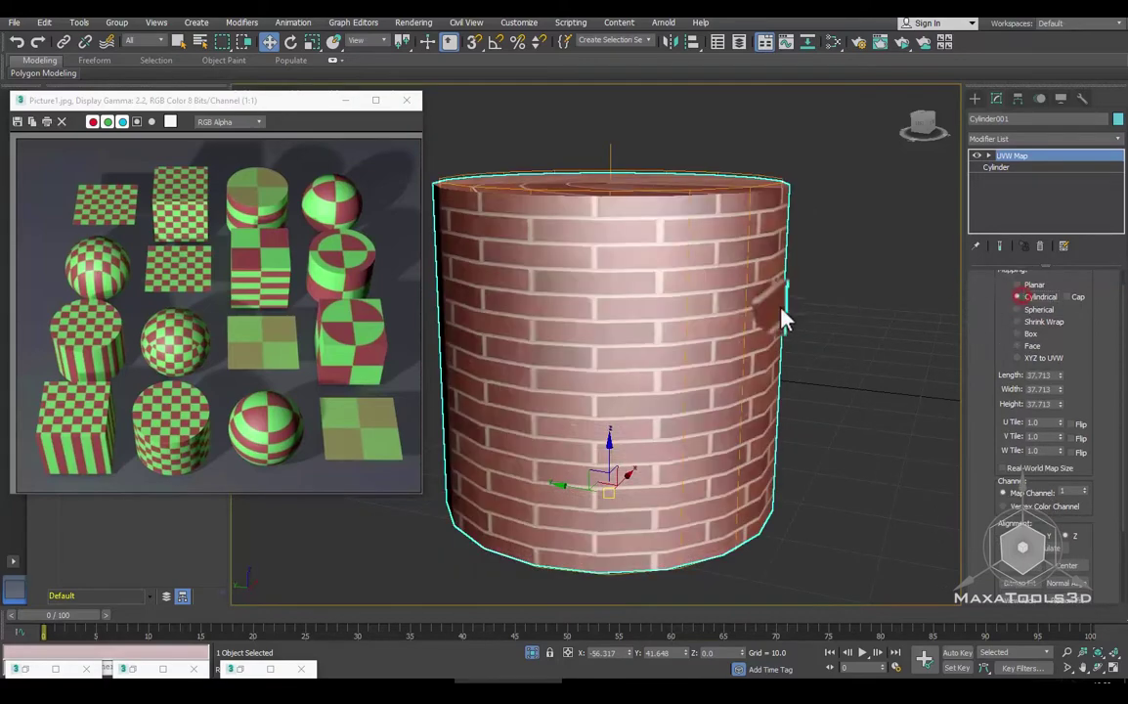
{"action": "middle_click_drag", "start_coordinate": [717, 372], "coordinate": [692, 390], "text": "alt"}
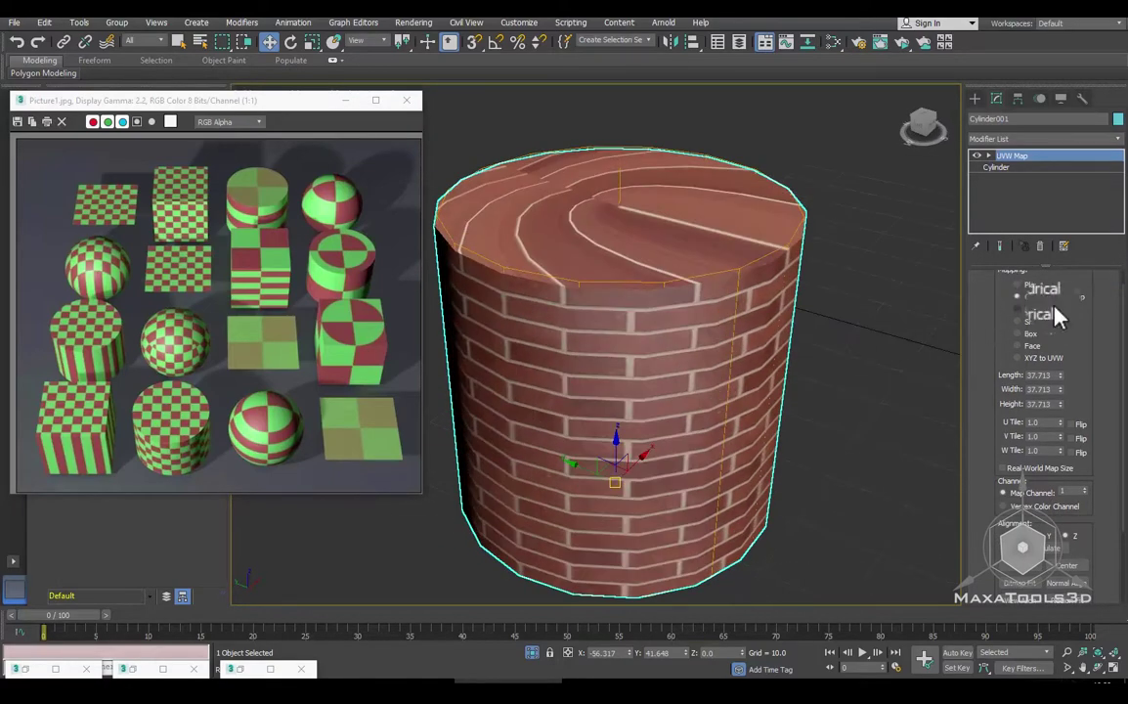
Step: Look down on the cylinder top and shift the UVW mapping gizmo
{"action": "scroll", "coordinate": [1075, 337], "scroll_direction": "up", "scroll_amount": 1}
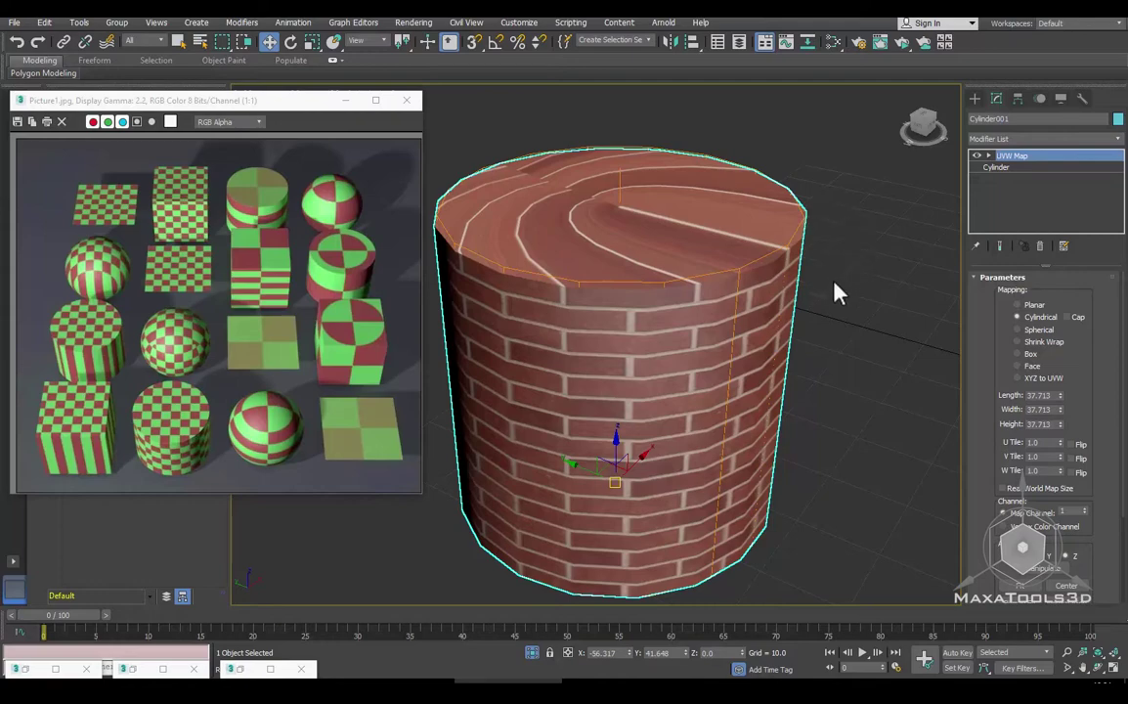
{"action": "middle_click_drag", "start_coordinate": [823, 292], "coordinate": [821, 264]}
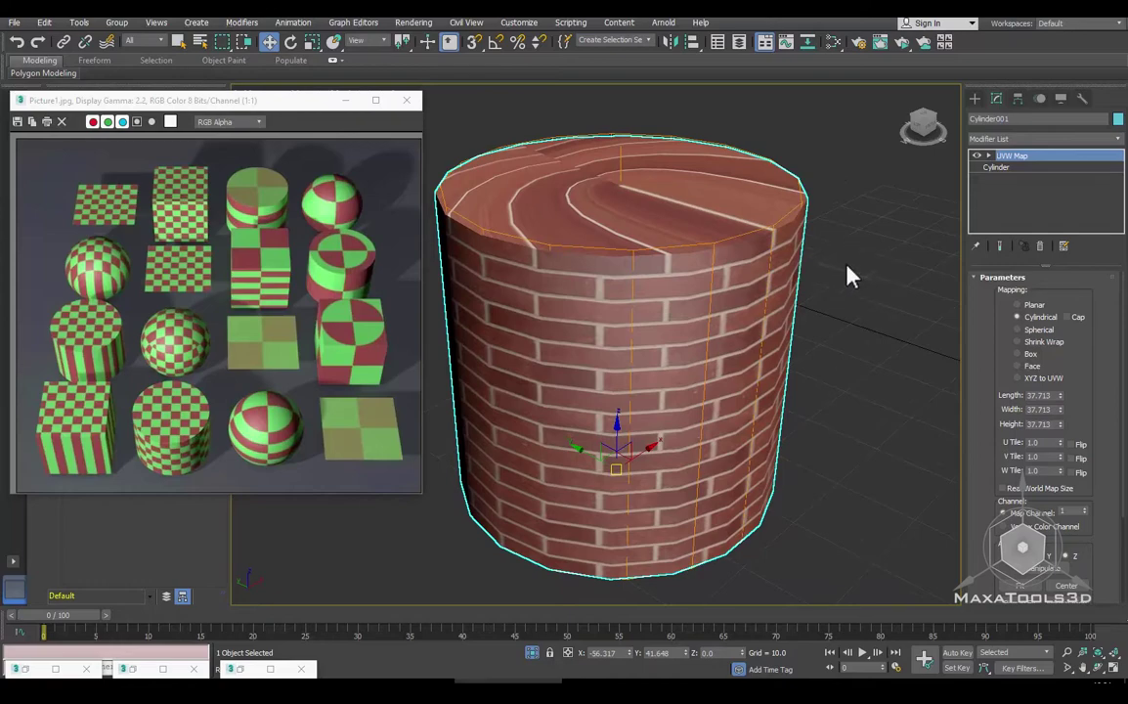
{"action": "scroll", "coordinate": [849, 273], "scroll_direction": "up", "scroll_amount": 5}
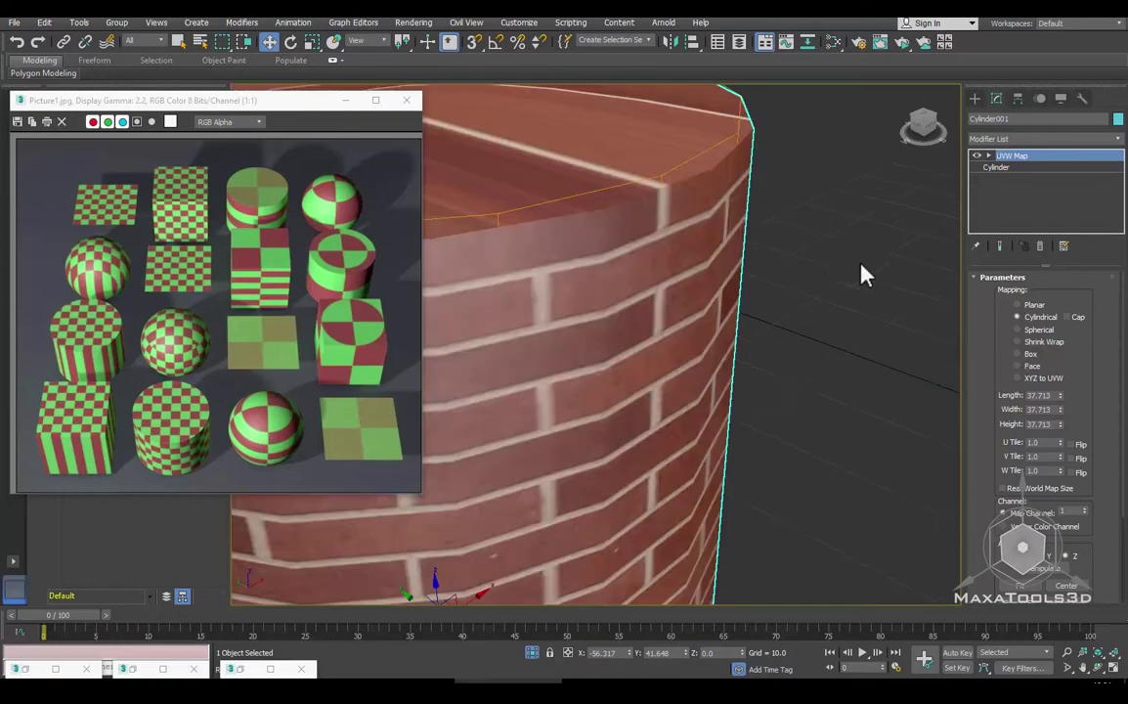
{"action": "scroll", "coordinate": [697, 305], "scroll_direction": "down", "scroll_amount": 2}
{"action": "scroll", "coordinate": [740, 314], "scroll_direction": "down", "scroll_amount": 4}
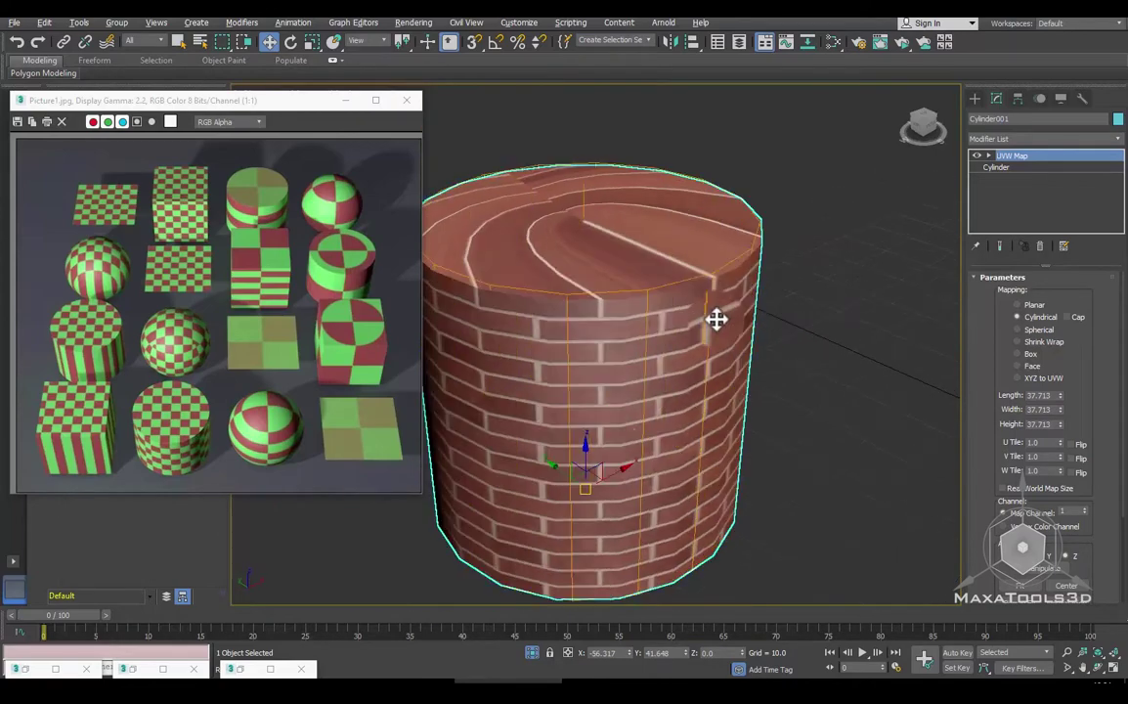
{"action": "middle_click_drag", "start_coordinate": [714, 319], "coordinate": [760, 301]}
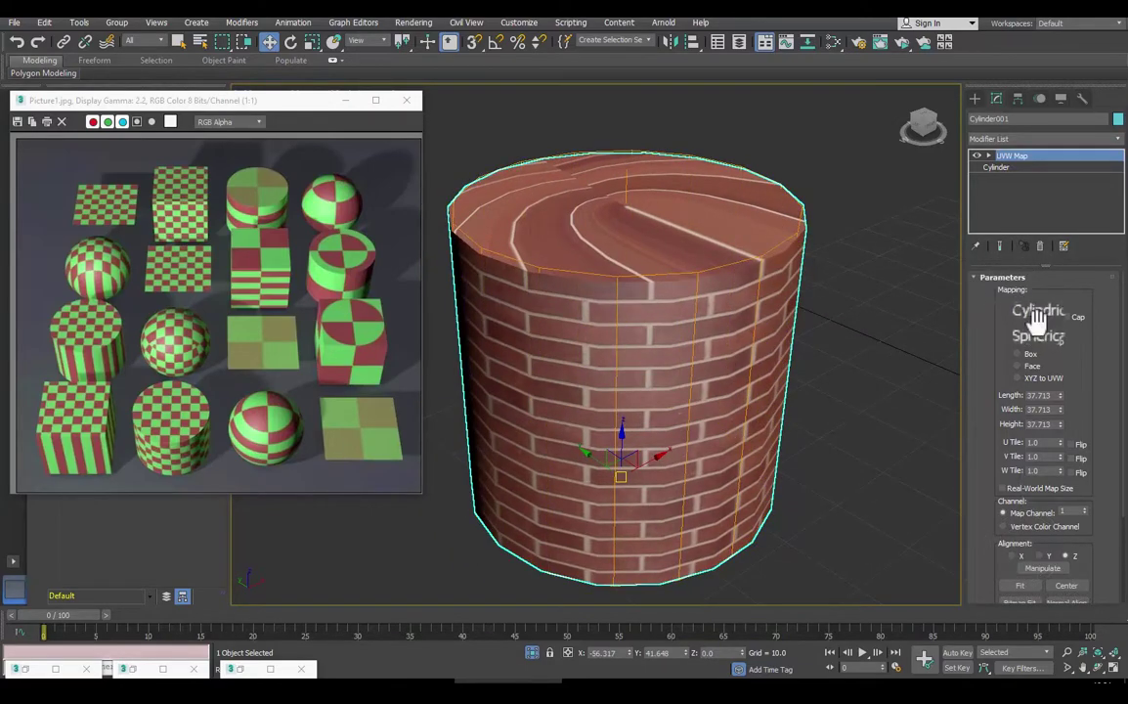
{"action": "middle_click_drag", "start_coordinate": [838, 322], "coordinate": [762, 339], "text": "alt"}
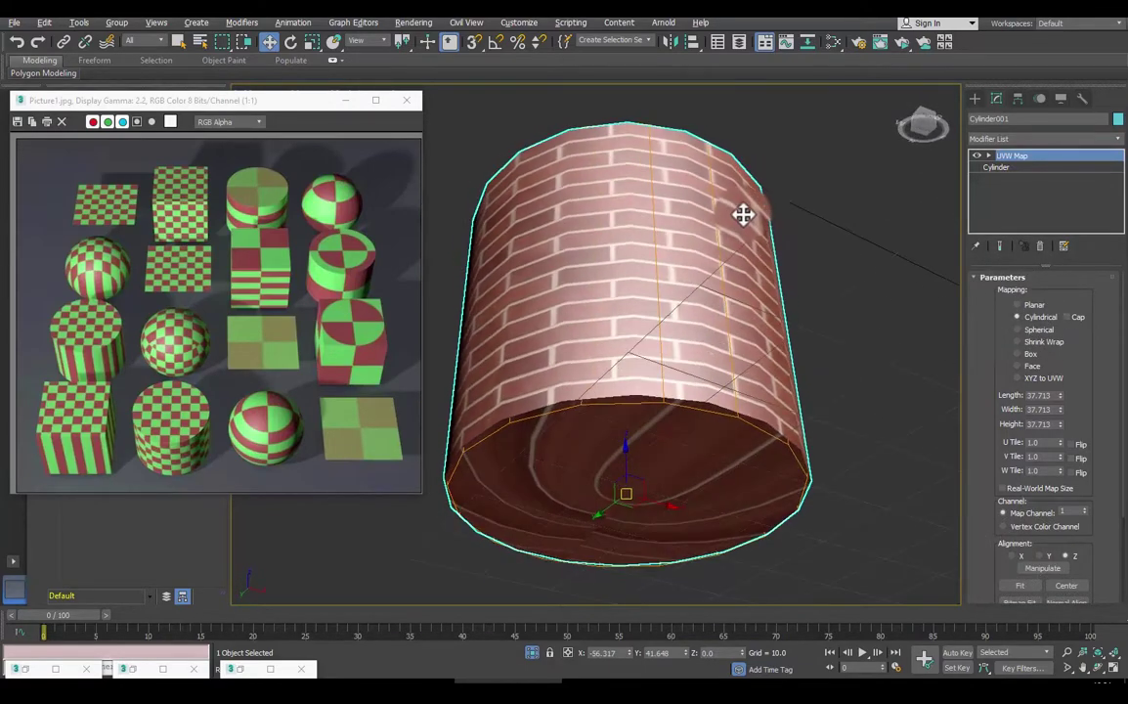
{"action": "left_click_drag", "start_coordinate": [762, 339], "coordinate": [645, 237]}
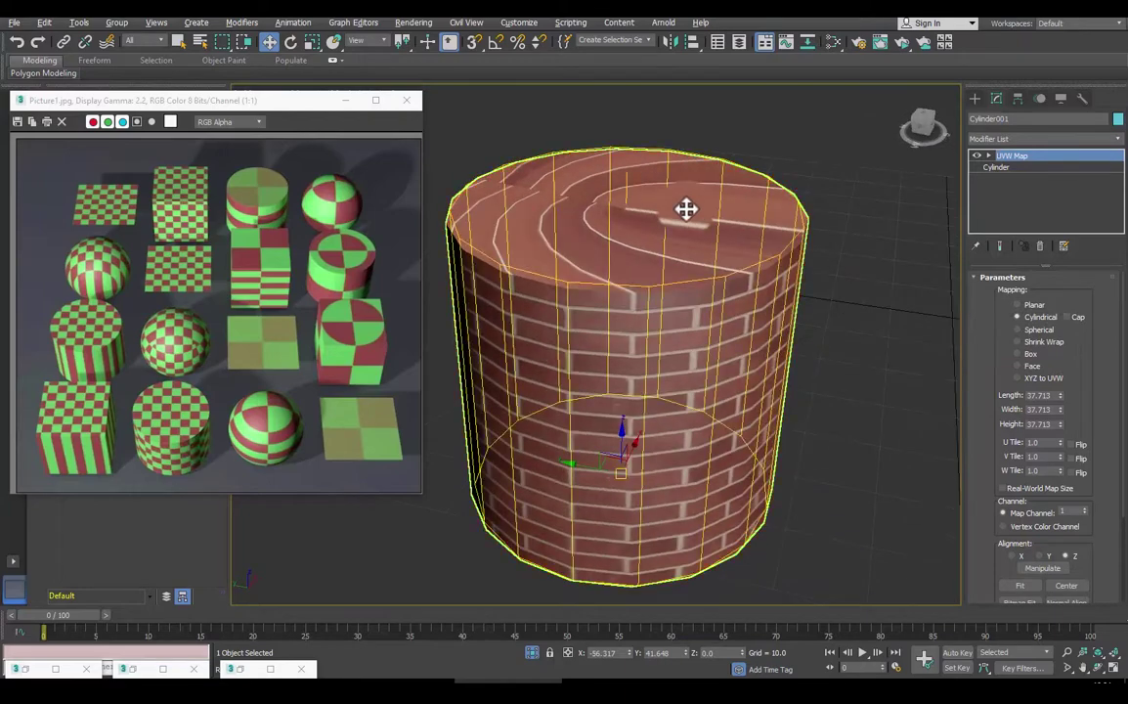
{"action": "left_click_drag", "start_coordinate": [685, 208], "coordinate": [705, 229]}
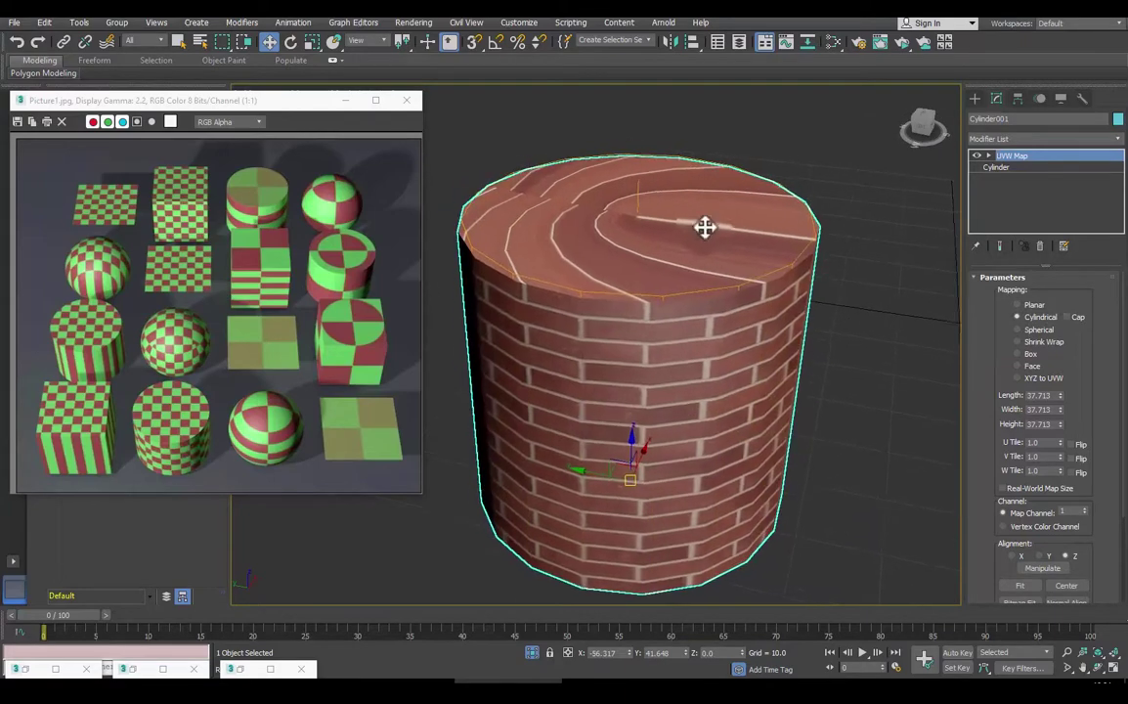
Step: Enable Cap on the Cylindrical mapping and orbit out to the whole scene
{"action": "left_click", "coordinate": [1071, 316]}
{"action": "mouse_move", "coordinate": [827, 307]}
{"action": "middle_mouse_down", "text": "alt"}
{"action": "mouse_move", "coordinate": [656, 286]}
{"action": "mouse_move", "coordinate": [743, 297]}
{"action": "middle_mouse_up", "text": "alt"}
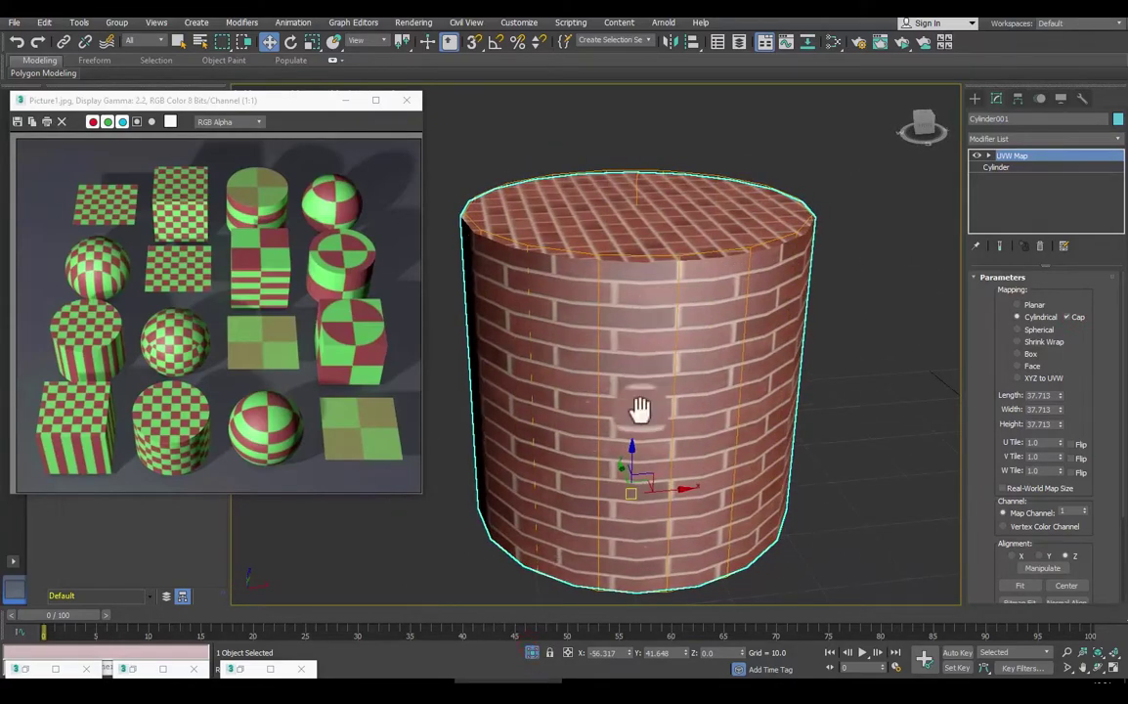
{"action": "scroll", "coordinate": [577, 377], "scroll_direction": "down", "scroll_amount": 5}
{"action": "mouse_move", "coordinate": [577, 377]}
{"action": "middle_mouse_down", "text": "alt"}
{"action": "mouse_move", "coordinate": [609, 316]}
{"action": "mouse_move", "coordinate": [702, 320]}
{"action": "middle_mouse_up", "text": "alt"}
{"action": "scroll", "coordinate": [696, 308], "scroll_direction": "down", "scroll_amount": 3}
{"action": "scroll", "coordinate": [696, 308], "scroll_direction": "down", "scroll_amount": 3}
Step: Add a UVW Map modifier with Box mapping to Box001 so bricks wrap on every face
{"action": "left_click", "coordinate": [856, 296]}
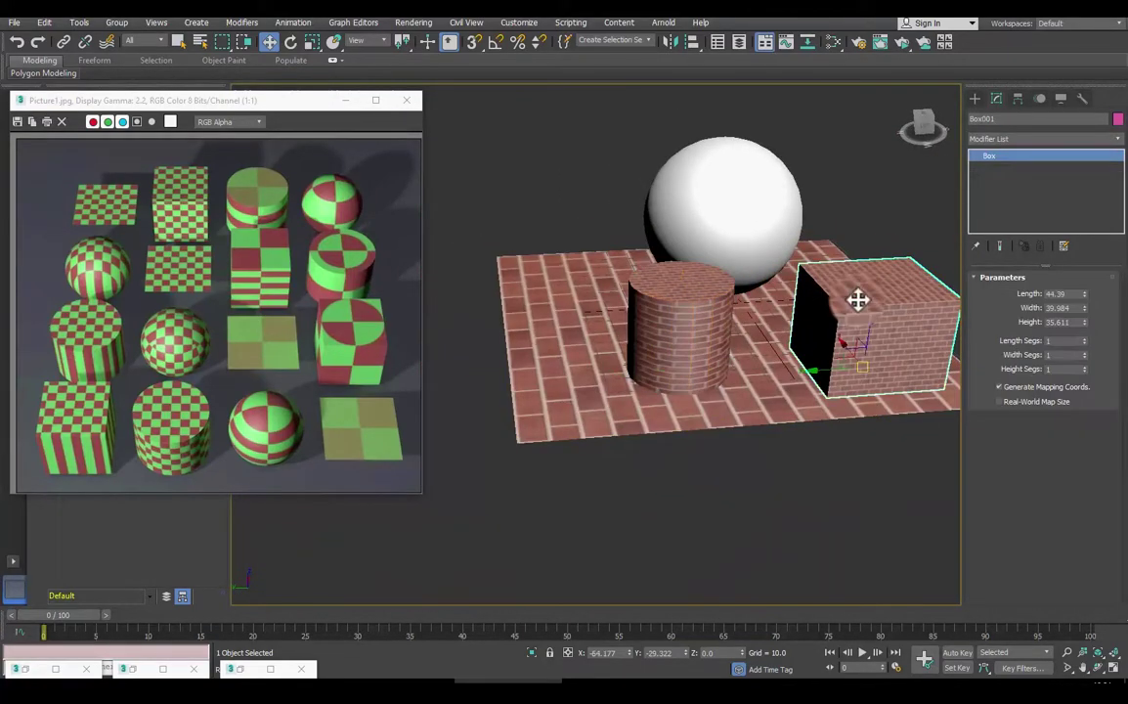
{"action": "mouse_move", "coordinate": [856, 296]}
{"action": "middle_mouse_down"}
{"action": "mouse_move", "coordinate": [662, 338]}
{"action": "mouse_move", "coordinate": [905, 245]}
{"action": "middle_mouse_up"}
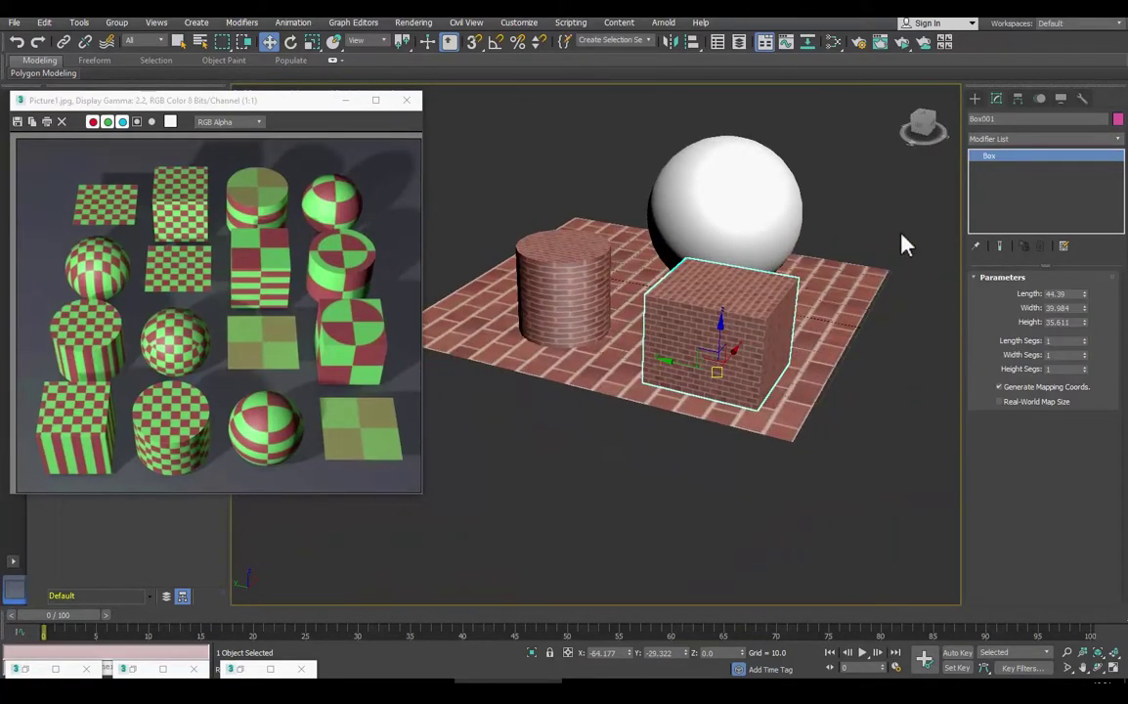
{"action": "left_click", "coordinate": [988, 142]}
{"action": "scroll", "coordinate": [1046, 542], "scroll_direction": "down", "scroll_amount": 15}
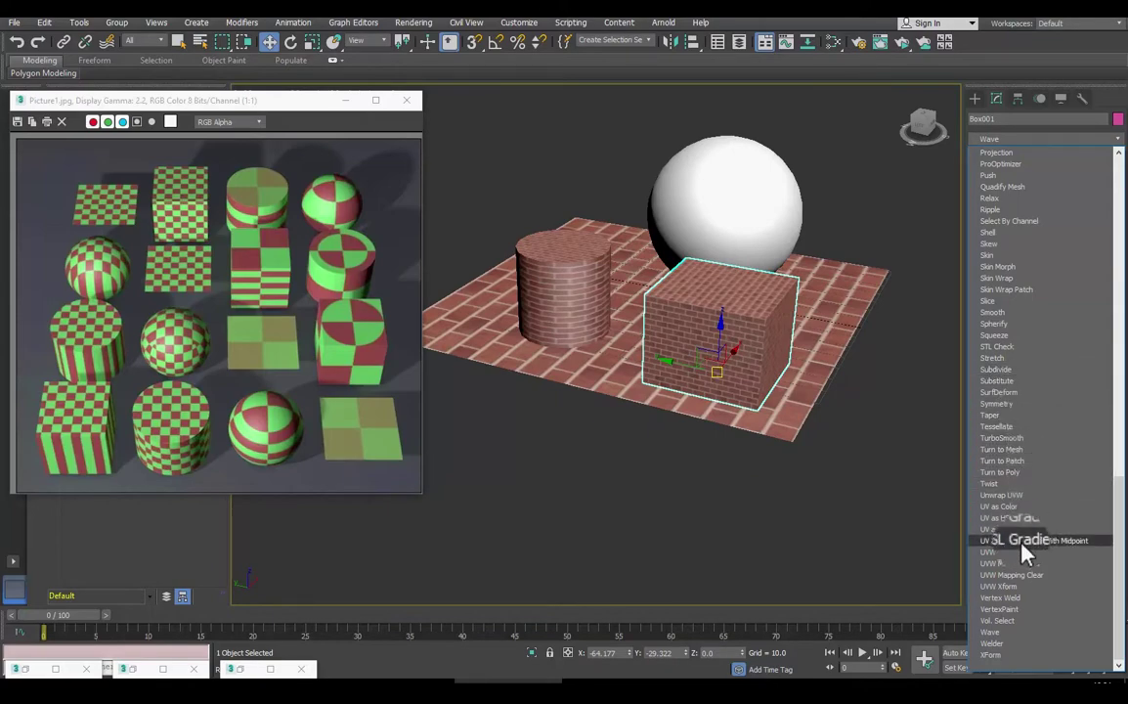
{"action": "left_click", "coordinate": [1006, 564]}
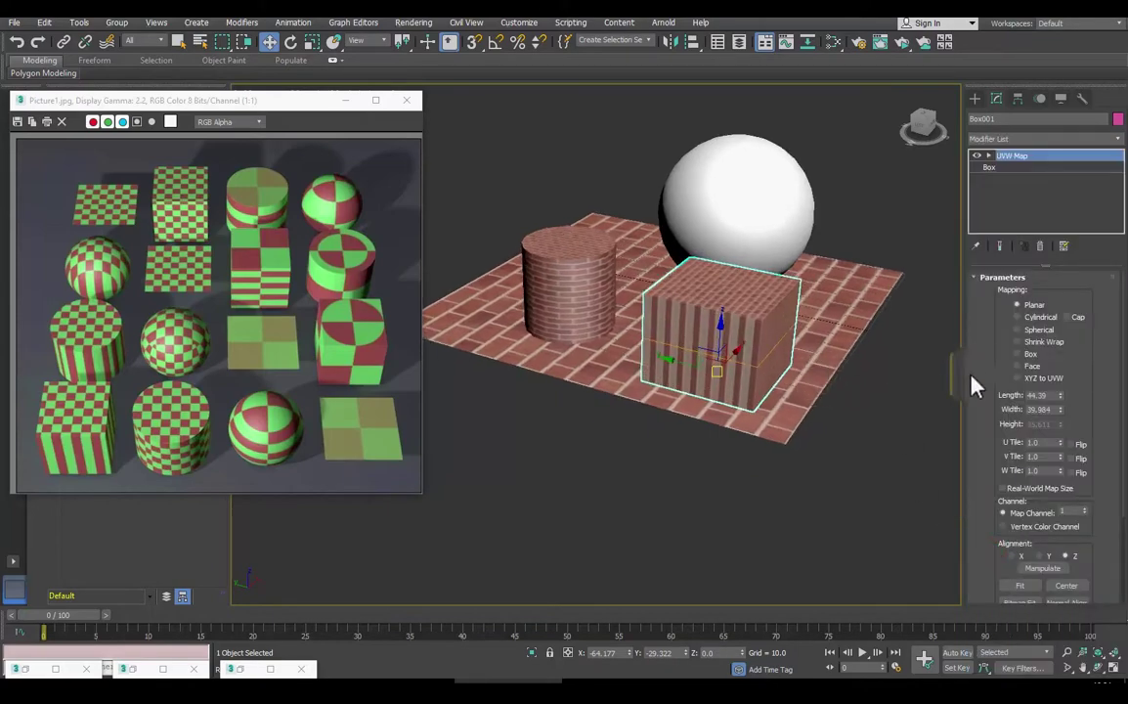
{"action": "left_click", "coordinate": [1029, 358]}
{"action": "mouse_move", "coordinate": [768, 328]}
{"action": "middle_mouse_down", "text": "alt"}
{"action": "mouse_move", "coordinate": [710, 405]}
{"action": "mouse_move", "coordinate": [768, 415]}
{"action": "mouse_move", "coordinate": [677, 388]}
{"action": "middle_mouse_up", "text": "alt"}
{"action": "scroll", "coordinate": [711, 406], "scroll_direction": "up", "scroll_amount": 3}
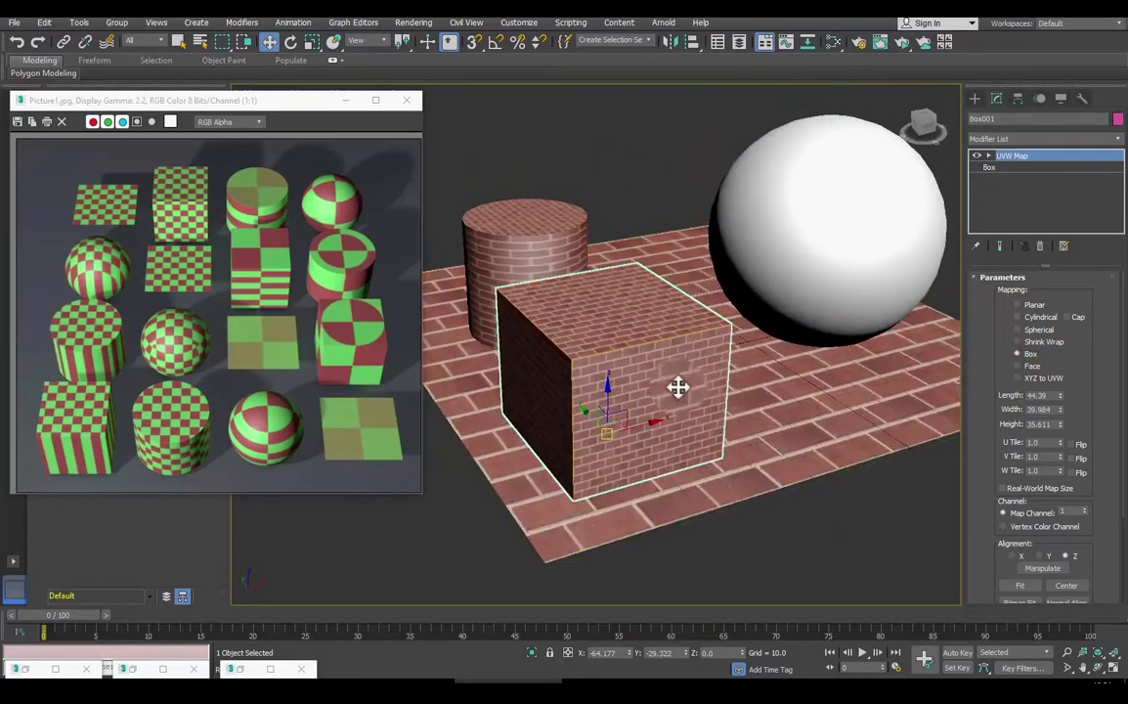
{"action": "left_click", "coordinate": [811, 384]}
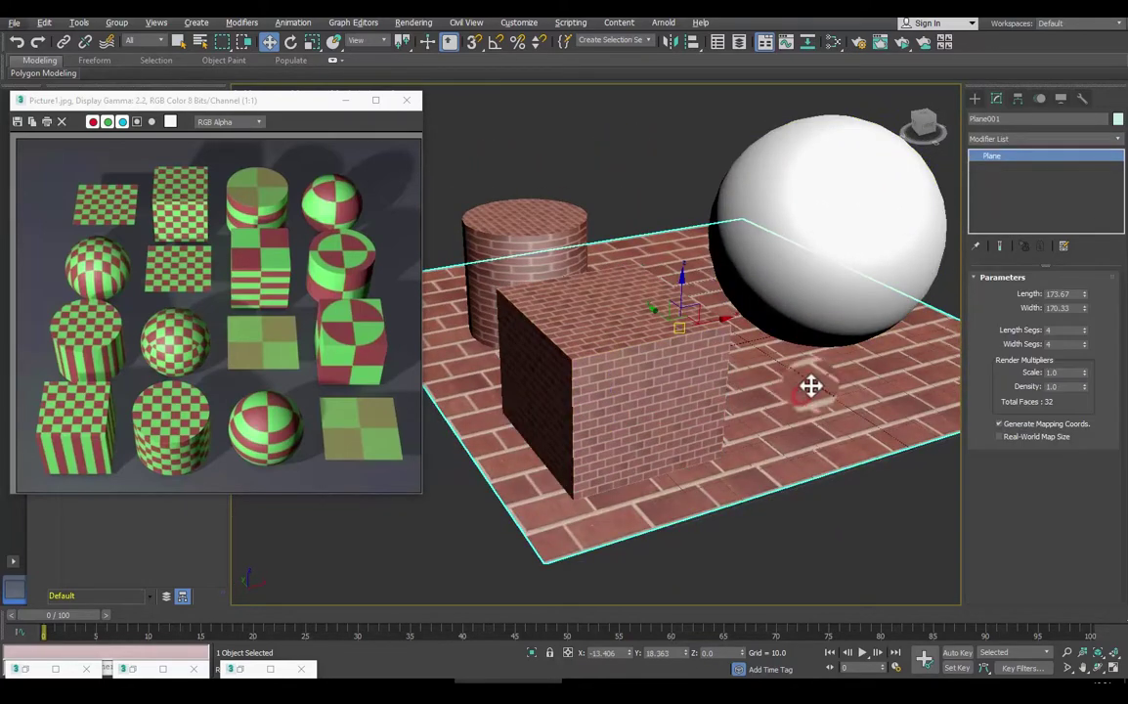
Step: Give Plane001 a Planar UVW Map modifier, then isolate the plane with Alt+Q
{"action": "left_click", "coordinate": [1007, 140]}
{"action": "scroll", "coordinate": [1010, 144], "scroll_direction": "down", "scroll_amount": 2}
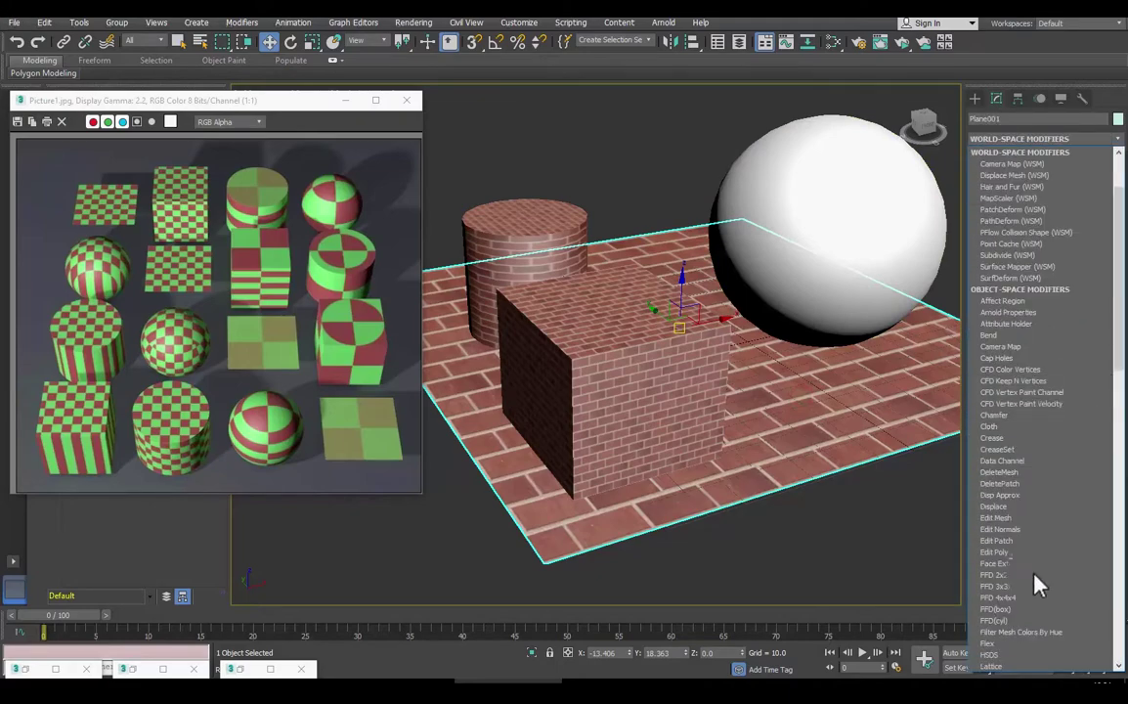
{"action": "scroll", "coordinate": [1021, 533], "scroll_direction": "down", "scroll_amount": 2}
{"action": "scroll", "coordinate": [1024, 518], "scroll_direction": "down", "scroll_amount": 5}
{"action": "scroll", "coordinate": [1026, 532], "scroll_direction": "down", "scroll_amount": 5}
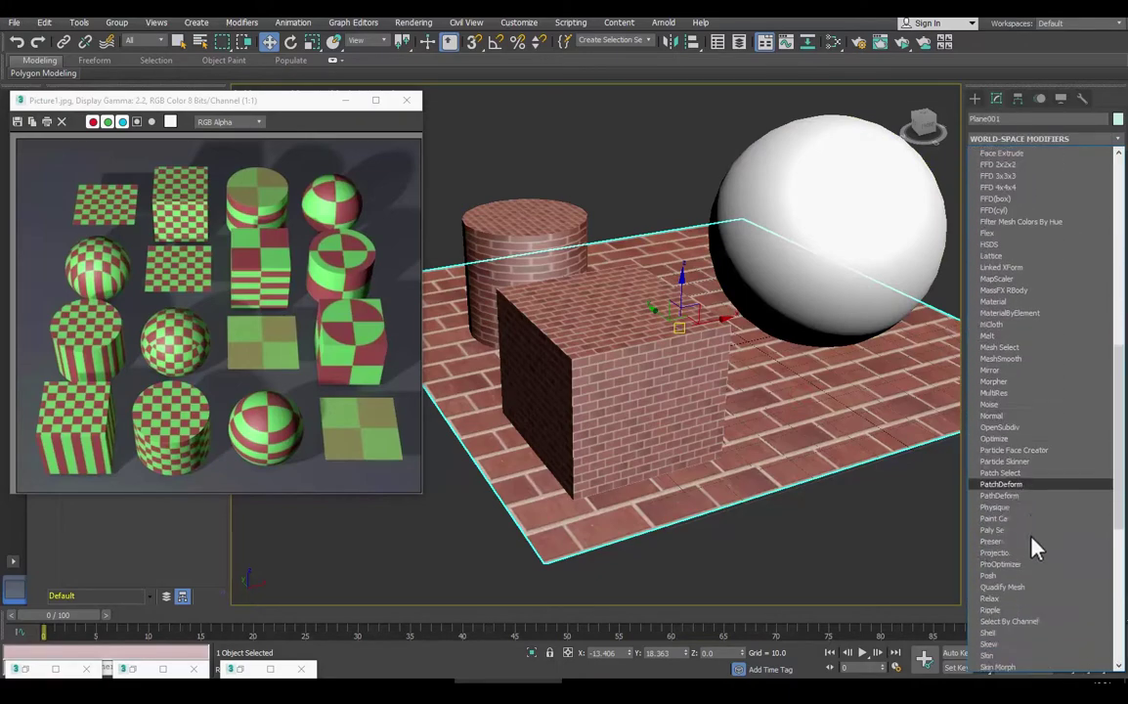
{"action": "scroll", "coordinate": [1034, 546], "scroll_direction": "down", "scroll_amount": 5}
{"action": "scroll", "coordinate": [1036, 547], "scroll_direction": "down", "scroll_amount": 5}
{"action": "scroll", "coordinate": [1032, 528], "scroll_direction": "down", "scroll_amount": 2}
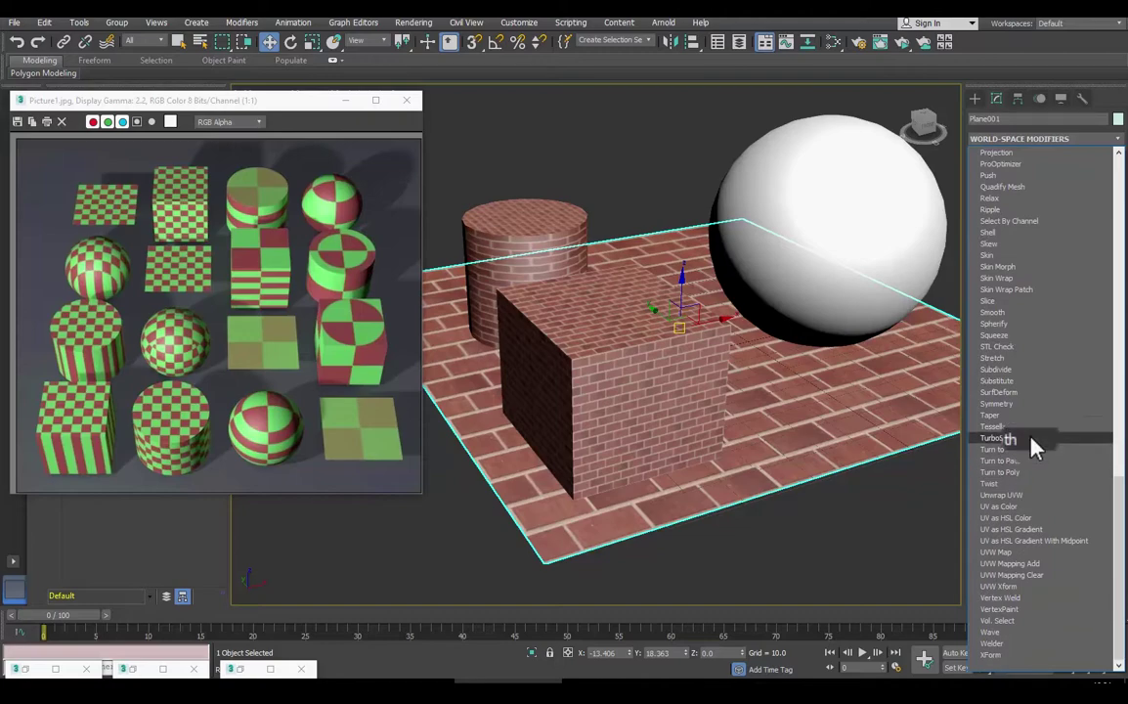
{"action": "left_click", "coordinate": [1018, 553]}
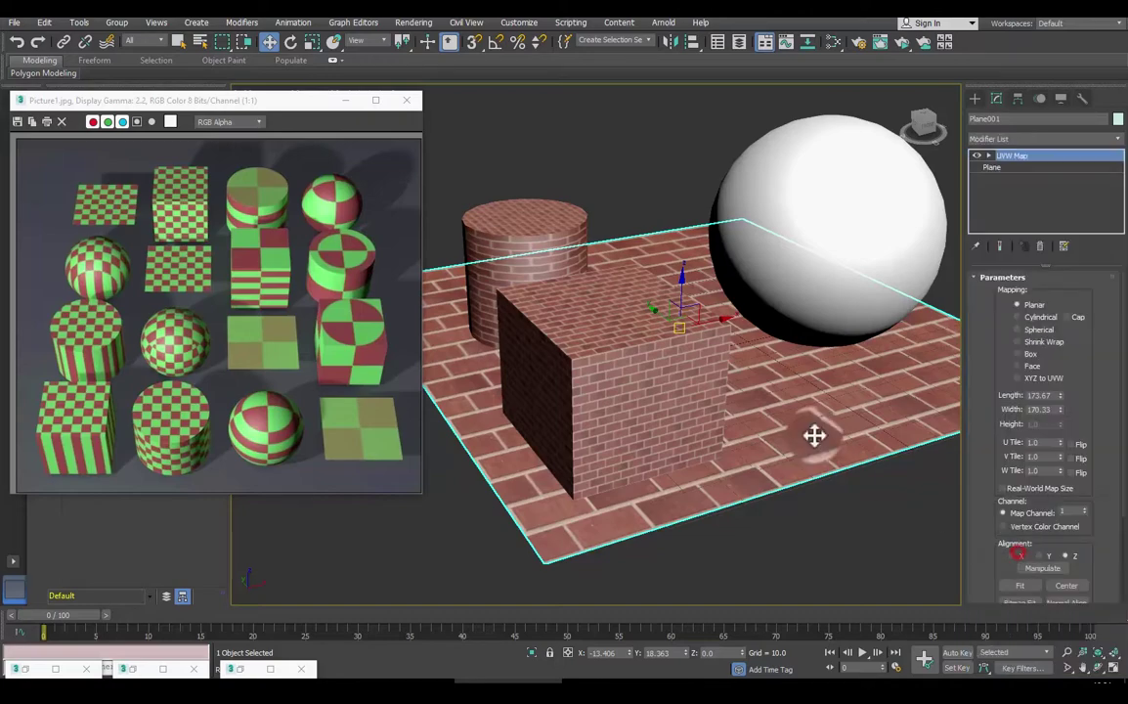
{"action": "key", "text": "alt+q"}
{"action": "mouse_move", "coordinate": [787, 345]}
{"action": "middle_mouse_down", "text": "alt"}
{"action": "mouse_move", "coordinate": [901, 377]}
{"action": "mouse_move", "coordinate": [766, 374]}
{"action": "mouse_move", "coordinate": [649, 353]}
{"action": "mouse_move", "coordinate": [743, 305]}
{"action": "mouse_move", "coordinate": [684, 340]}
{"action": "mouse_move", "coordinate": [674, 370]}
{"action": "mouse_move", "coordinate": [578, 398]}
{"action": "mouse_move", "coordinate": [765, 336]}
{"action": "mouse_move", "coordinate": [755, 318]}
{"action": "mouse_move", "coordinate": [788, 319]}
{"action": "mouse_move", "coordinate": [773, 312]}
{"action": "middle_mouse_up", "text": "alt"}
Step: Isolate the brick floor plane and orbit to a front-facing view of it
{"action": "left_click", "coordinate": [533, 655]}
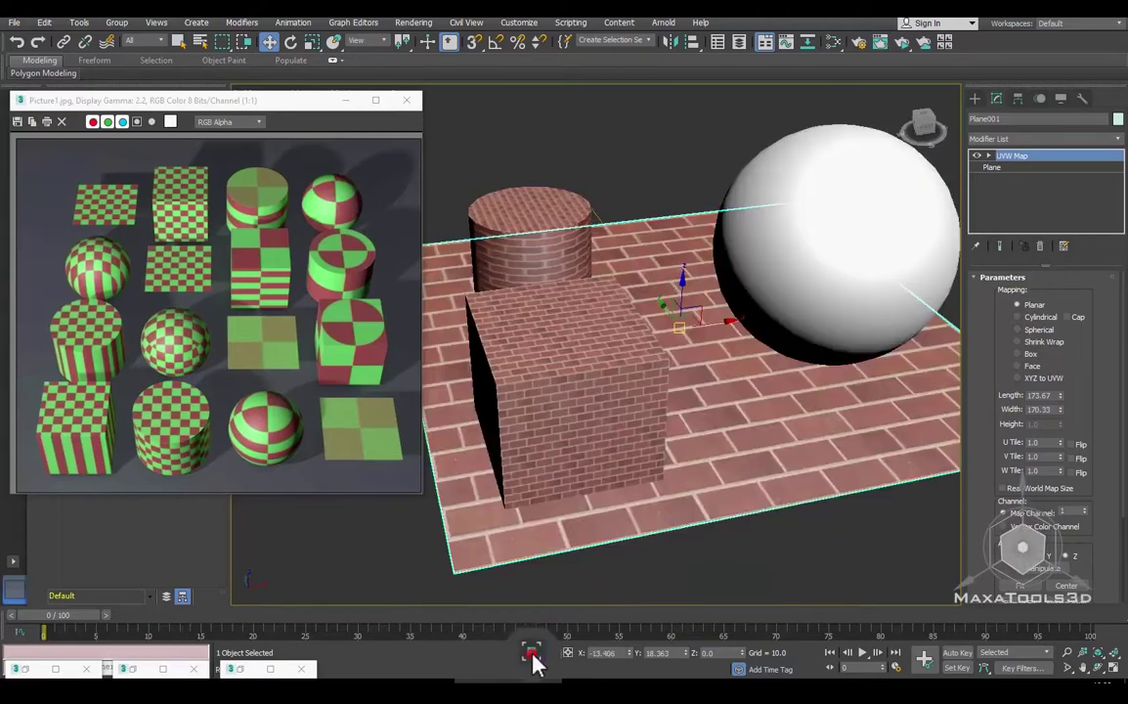
{"action": "left_click", "coordinate": [533, 654]}
{"action": "left_click", "coordinate": [532, 655]}
{"action": "left_click", "coordinate": [532, 654]}
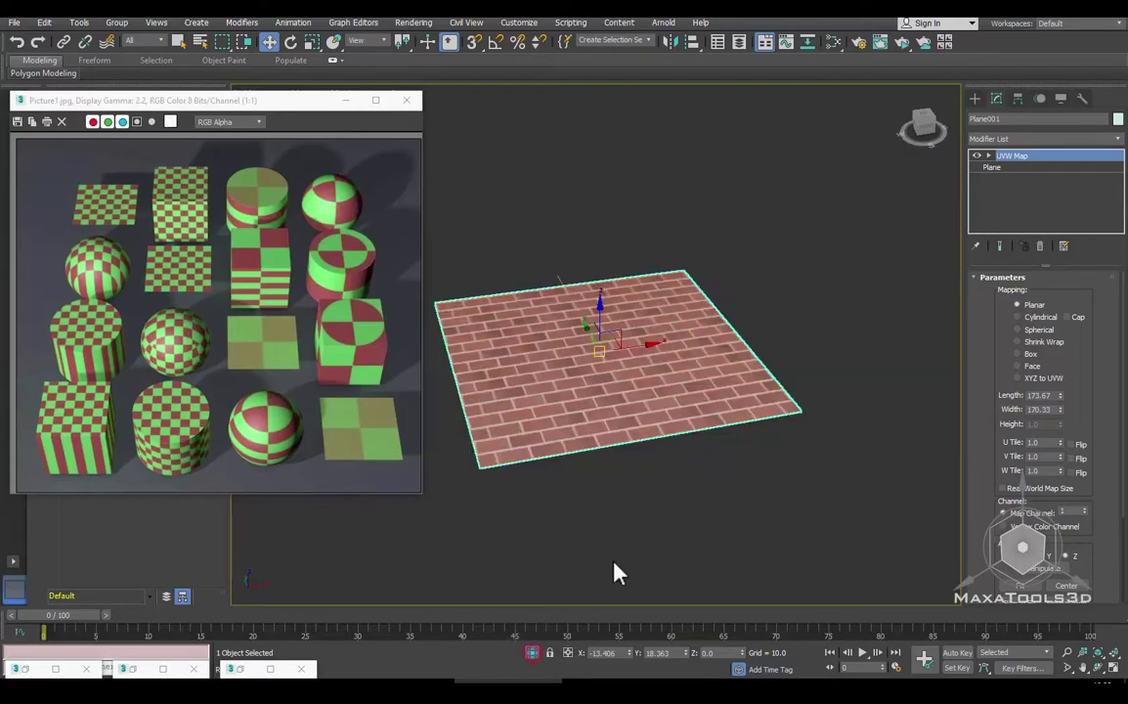
{"action": "left_click", "coordinate": [532, 654]}
{"action": "key", "text": "alt+q"}
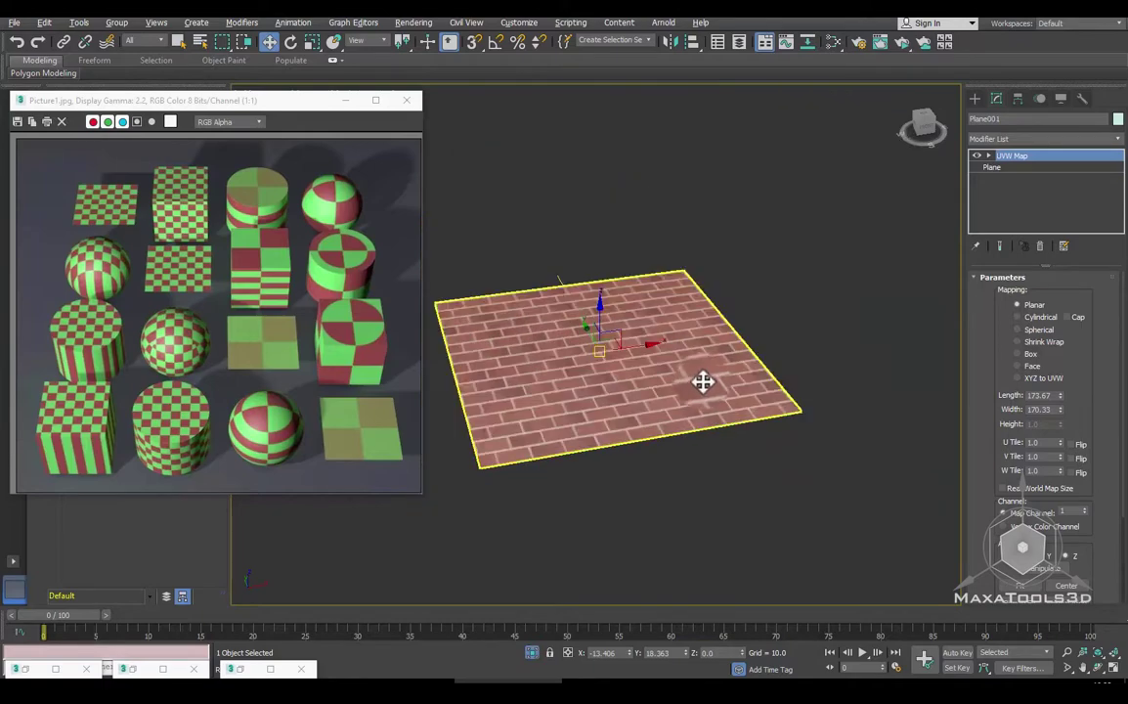
{"action": "middle_click_drag", "start_coordinate": [704, 383], "coordinate": [672, 394]}
{"action": "scroll", "coordinate": [655, 370], "scroll_direction": "up", "scroll_amount": 3}
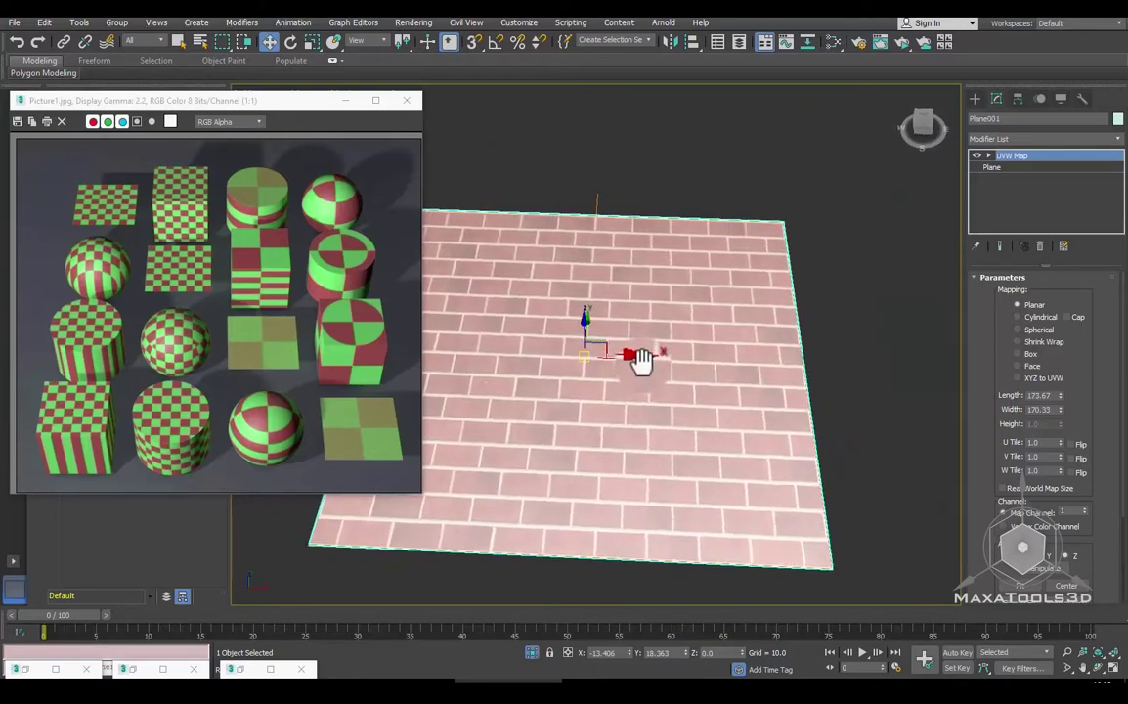
{"action": "scroll", "coordinate": [639, 359], "scroll_direction": "down", "scroll_amount": 1}
{"action": "middle_click_drag", "start_coordinate": [645, 359], "coordinate": [593, 269], "text": "alt"}
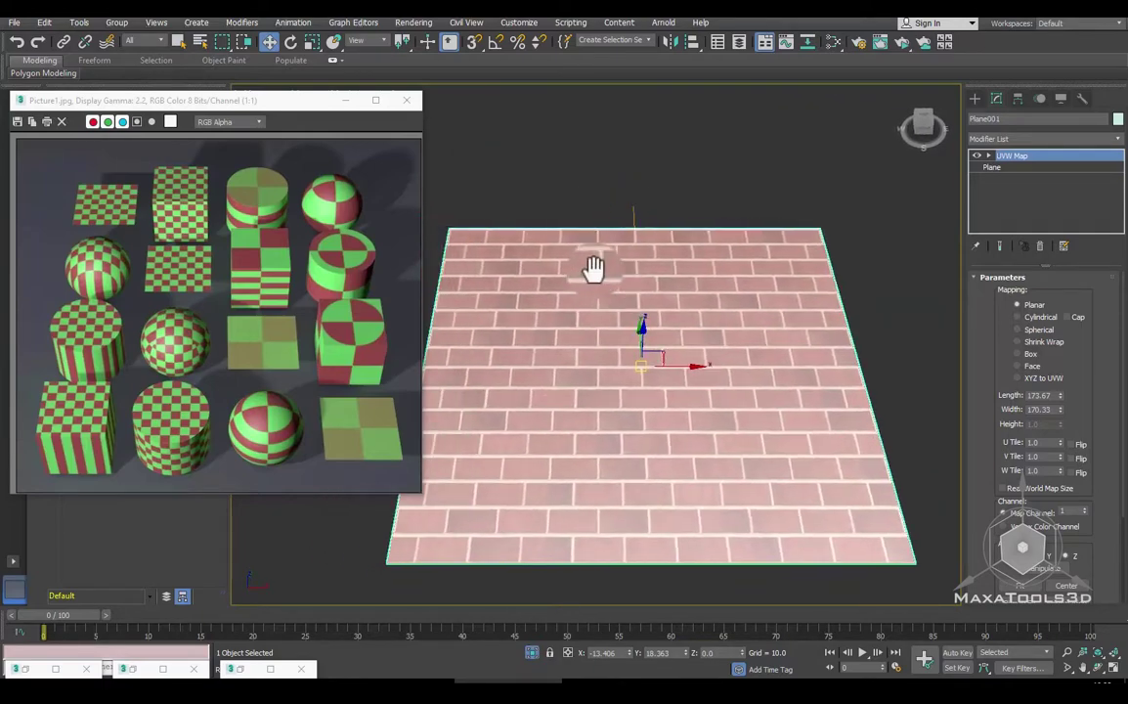
Step: Set Plane001's Length and Width to 200, then reopen the Slate Material Editor
{"action": "left_click", "coordinate": [1016, 167]}
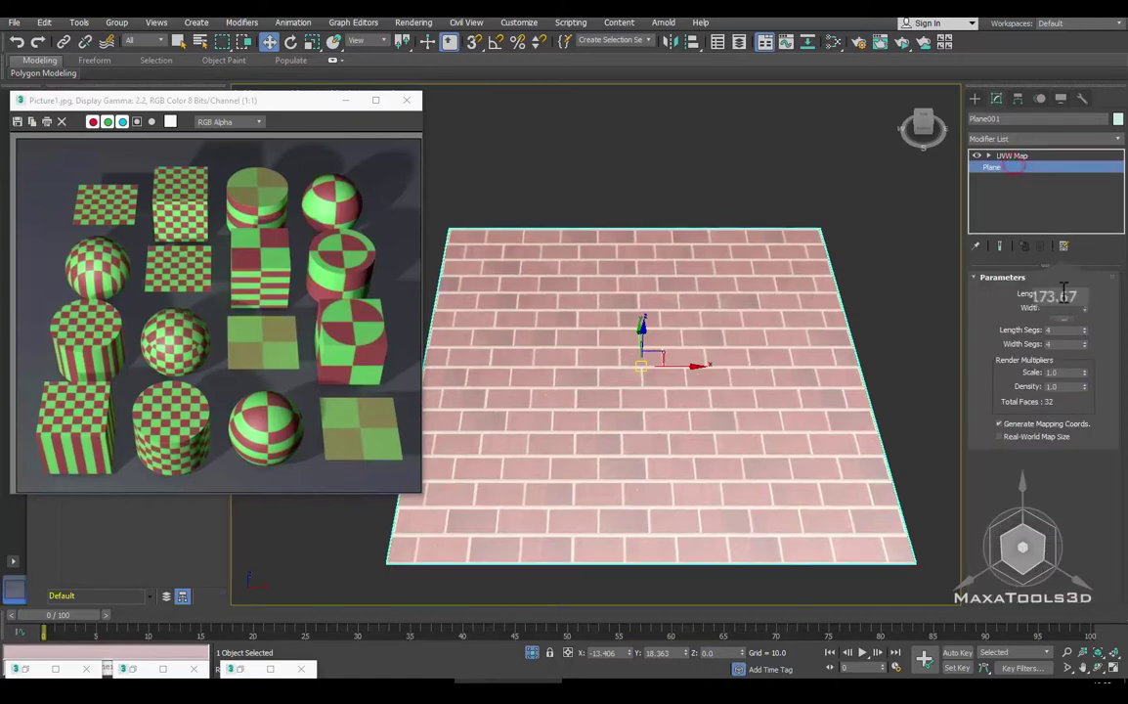
{"action": "type", "text": "200"}
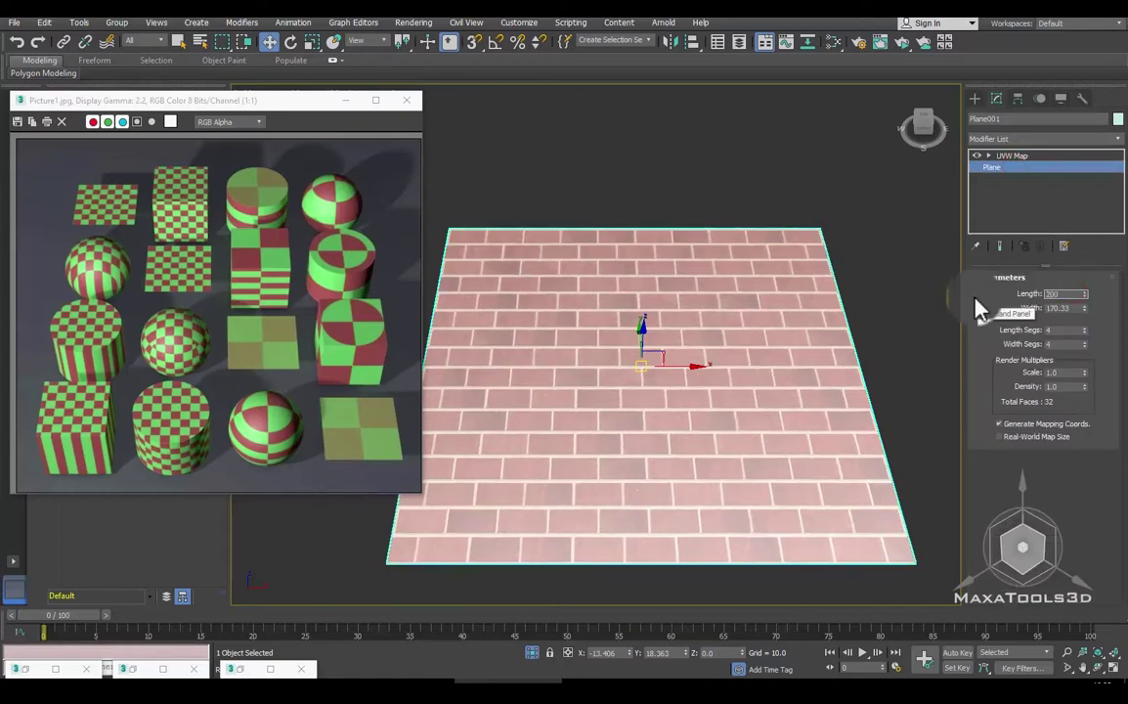
{"action": "key", "text": "Tab"}
{"action": "type", "text": "200"}
{"action": "key", "text": "Return"}
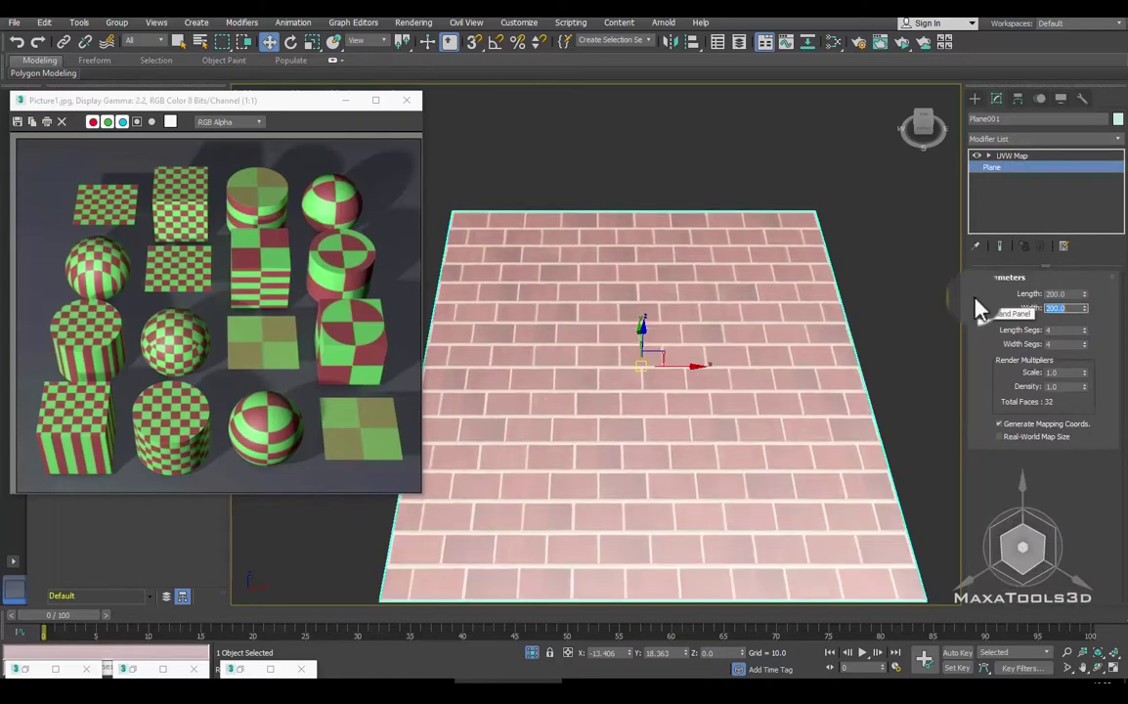
{"action": "middle_click_drag", "start_coordinate": [642, 322], "coordinate": [626, 318], "text": "alt"}
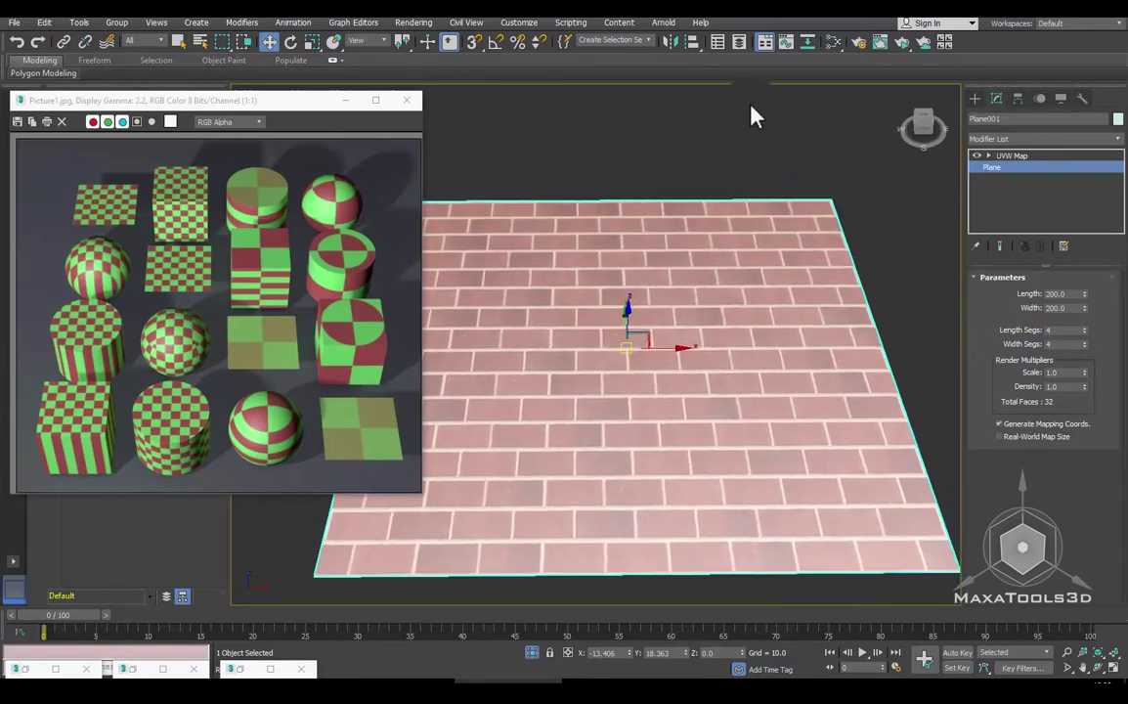
{"action": "left_click", "coordinate": [833, 42]}
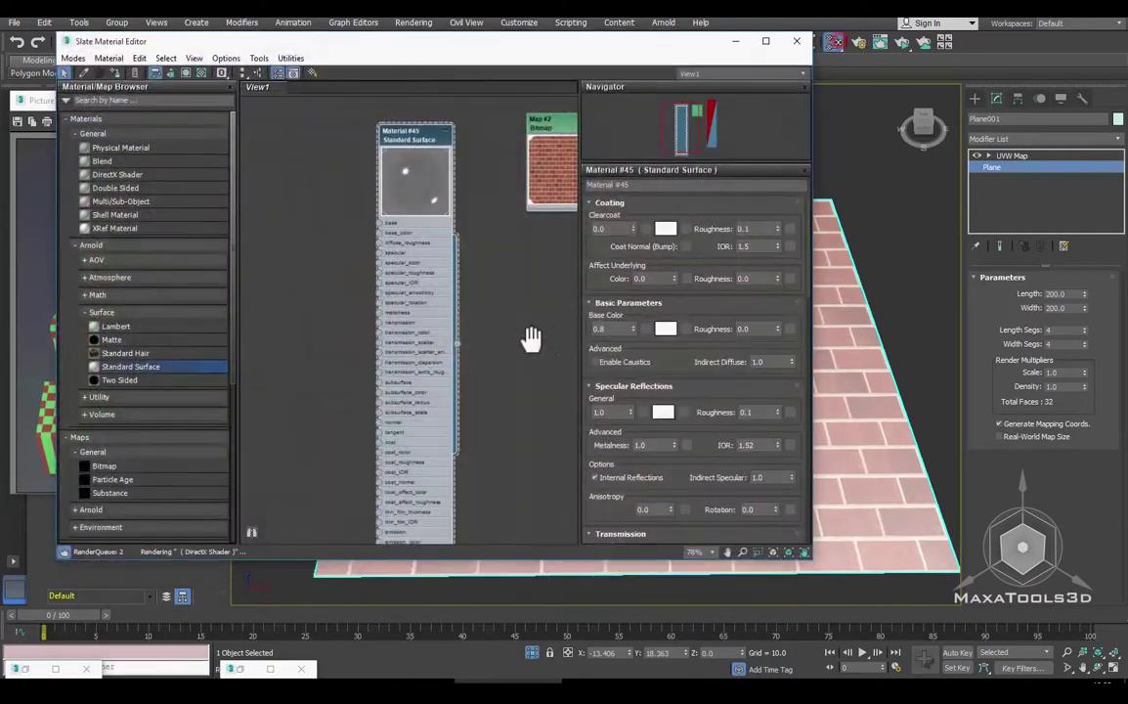
Step: View the full brick bitmap image from the Bitmap node, then close the preview
{"action": "double_click", "coordinate": [445, 184]}
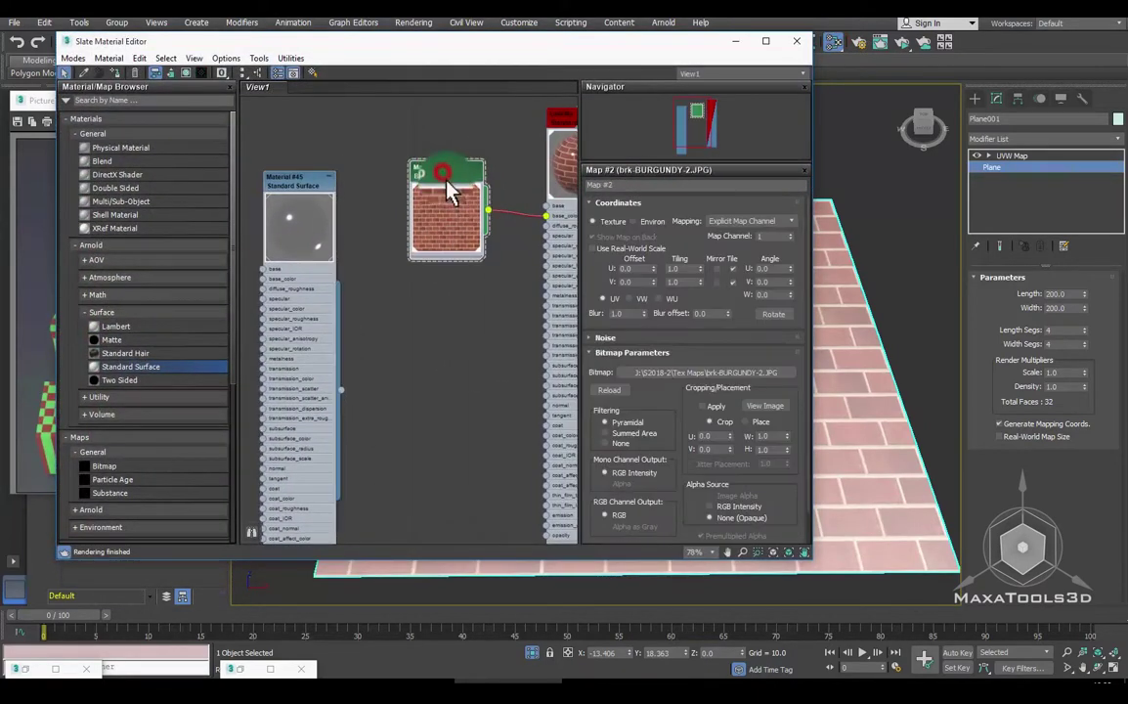
{"action": "left_click", "coordinate": [738, 386]}
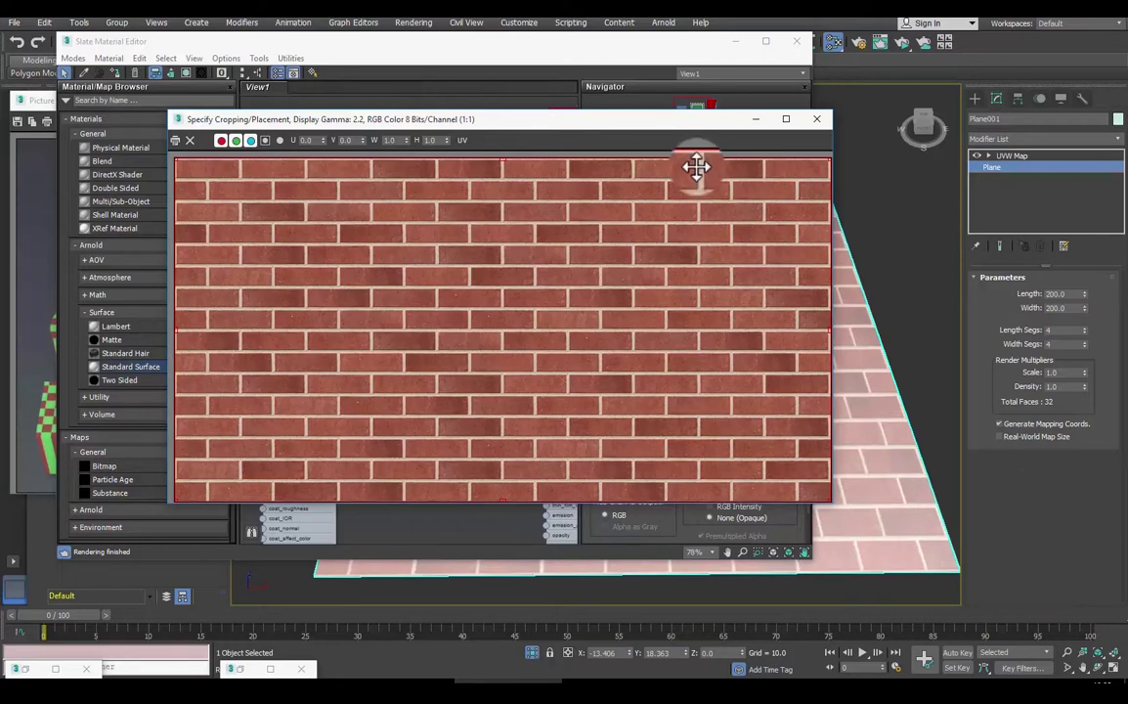
{"action": "scroll", "coordinate": [909, 266], "scroll_direction": "down", "scroll_amount": 3}
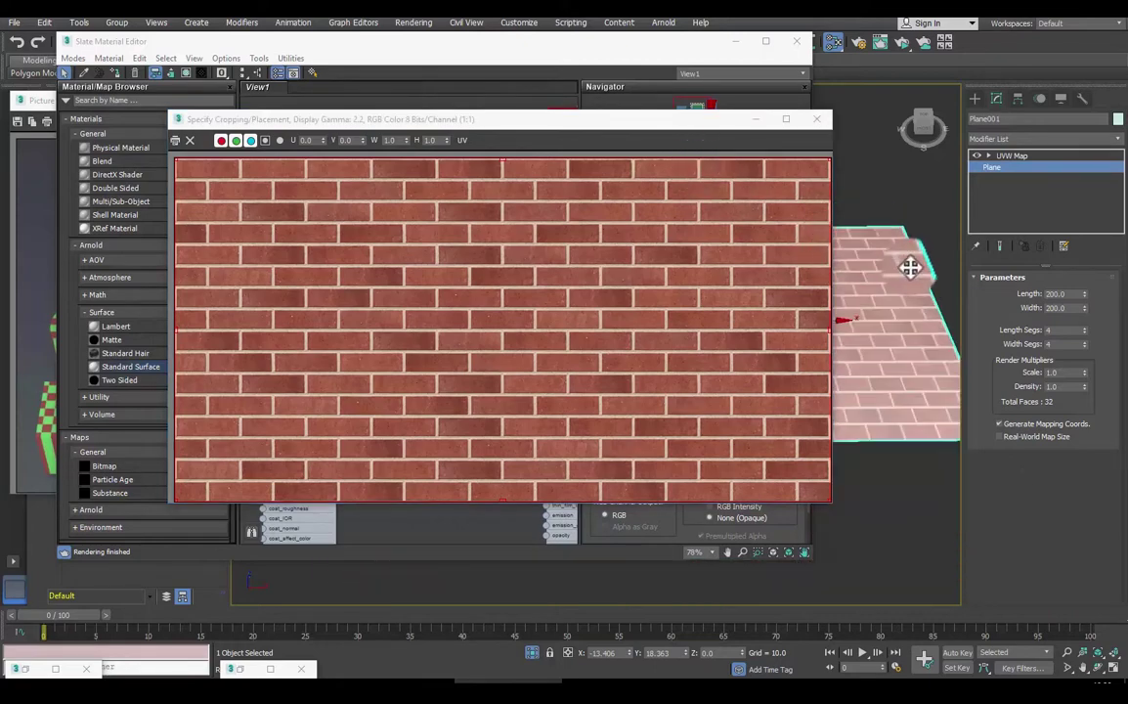
{"action": "scroll", "coordinate": [934, 272], "scroll_direction": "down", "scroll_amount": 2}
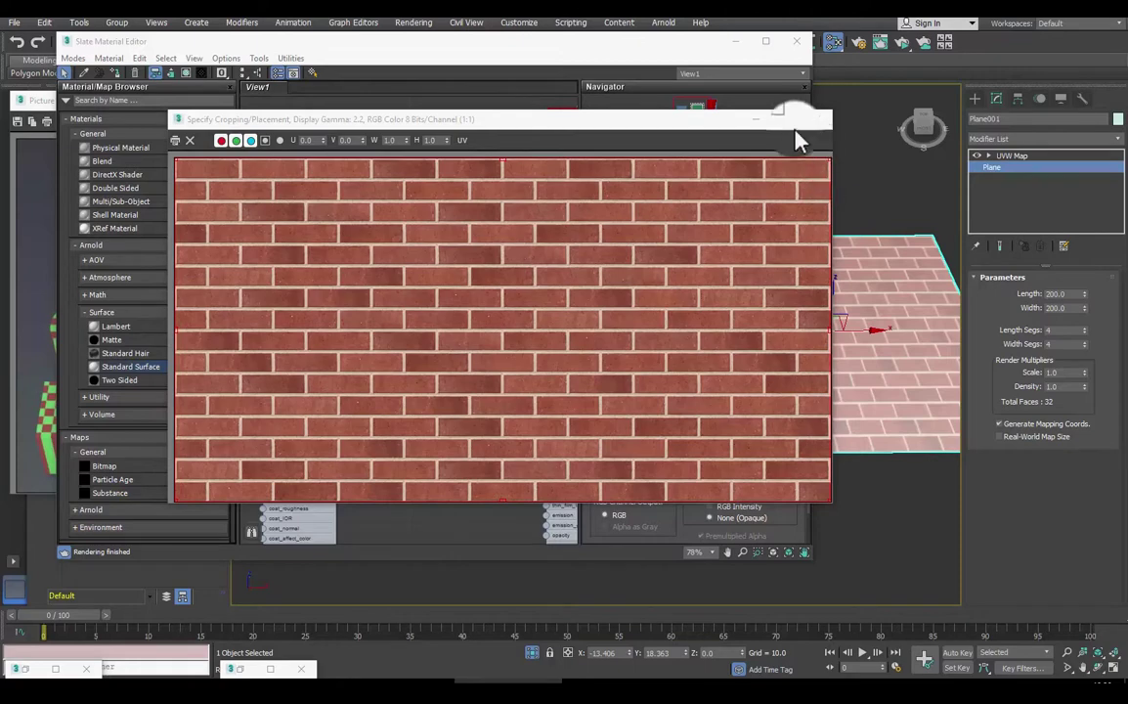
{"action": "left_click", "coordinate": [755, 118]}
Step: Minimize the material editor and return to the plane's UVW Map parameters near Alignment
{"action": "left_click", "coordinate": [735, 42]}
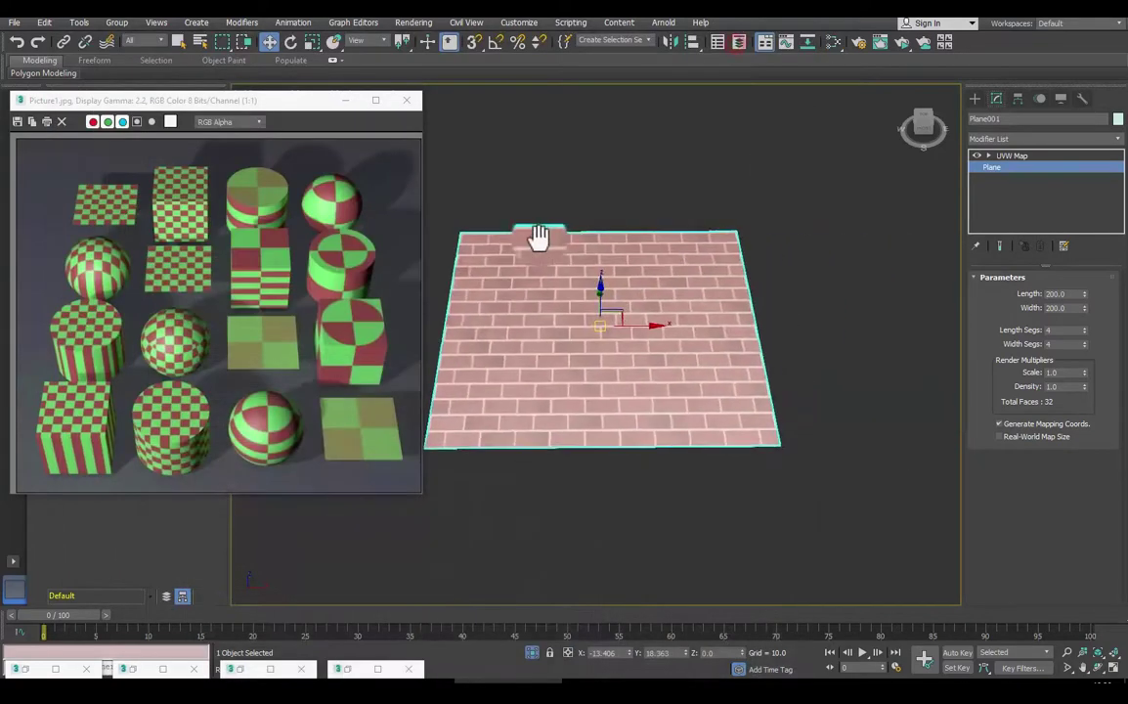
{"action": "scroll", "coordinate": [541, 239], "scroll_direction": "up", "scroll_amount": 1}
{"action": "scroll", "coordinate": [555, 243], "scroll_direction": "up", "scroll_amount": 3}
{"action": "scroll", "coordinate": [582, 242], "scroll_direction": "up", "scroll_amount": 2}
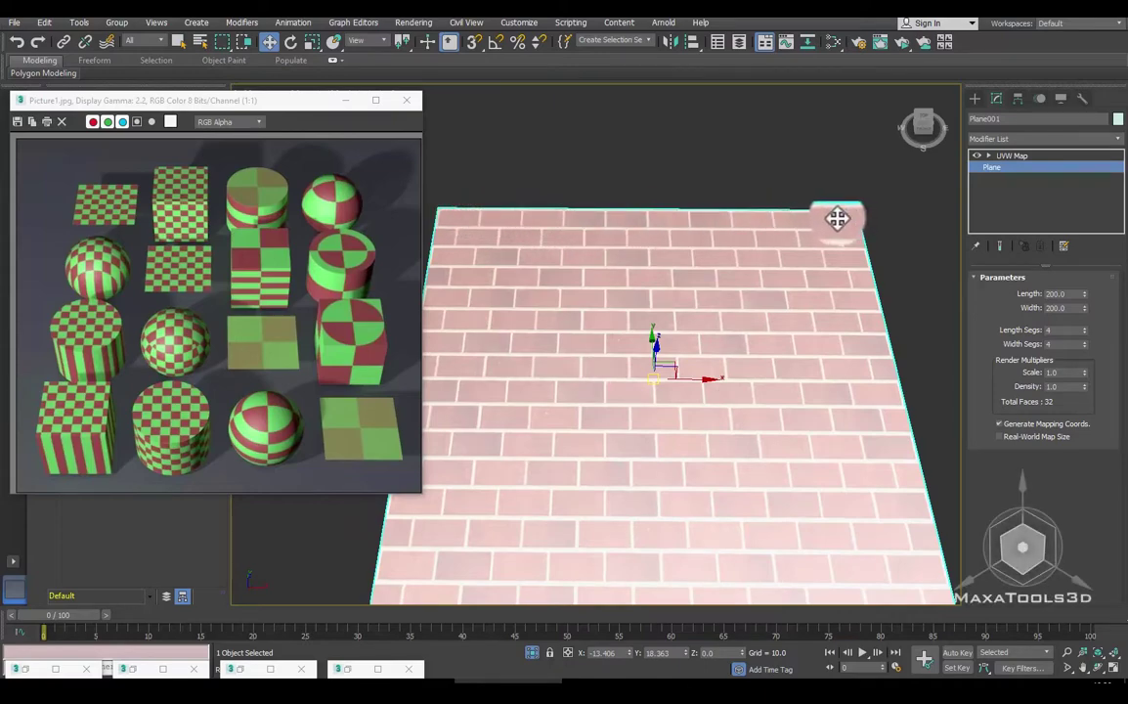
{"action": "left_click", "coordinate": [1017, 156]}
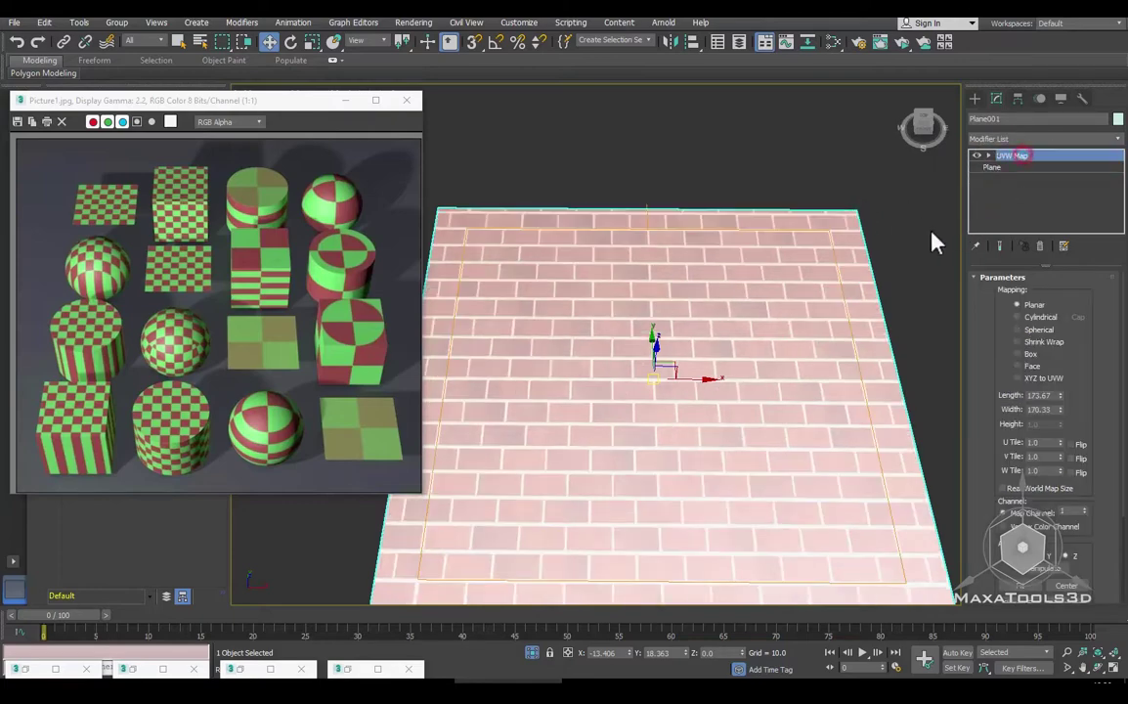
{"action": "mouse_move", "coordinate": [753, 235]}
{"action": "middle_mouse_down"}
{"action": "mouse_move", "coordinate": [773, 219]}
{"action": "mouse_move", "coordinate": [757, 222]}
{"action": "middle_mouse_up"}
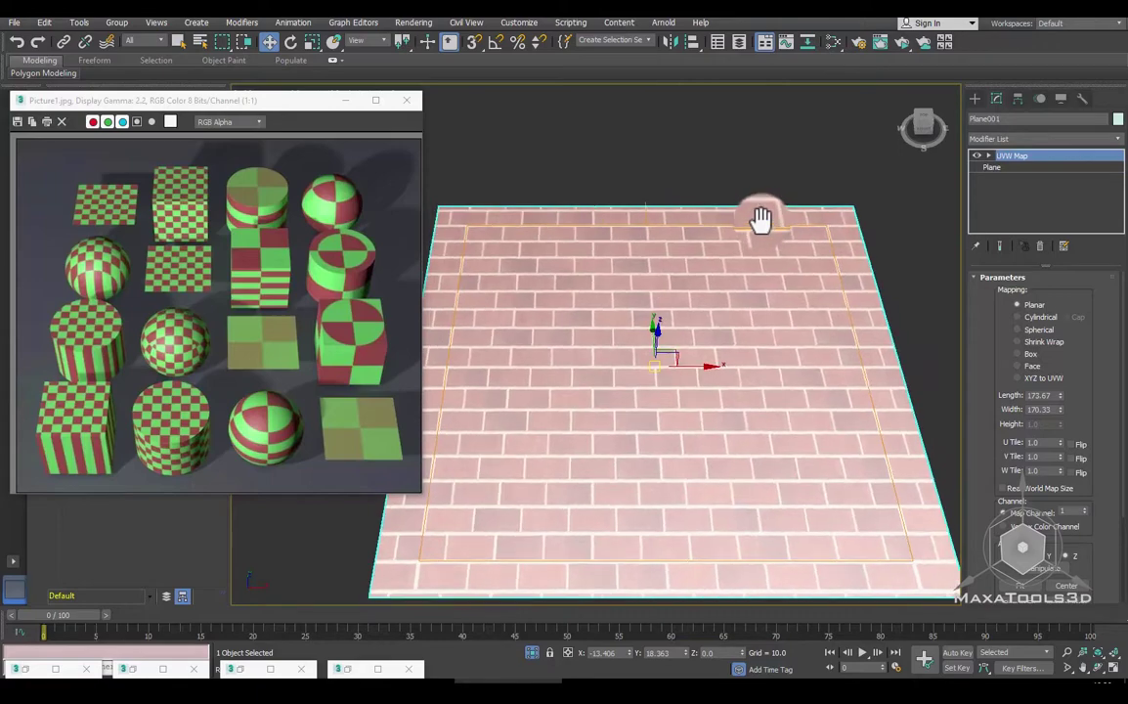
{"action": "scroll", "coordinate": [987, 411], "scroll_direction": "down", "scroll_amount": 3}
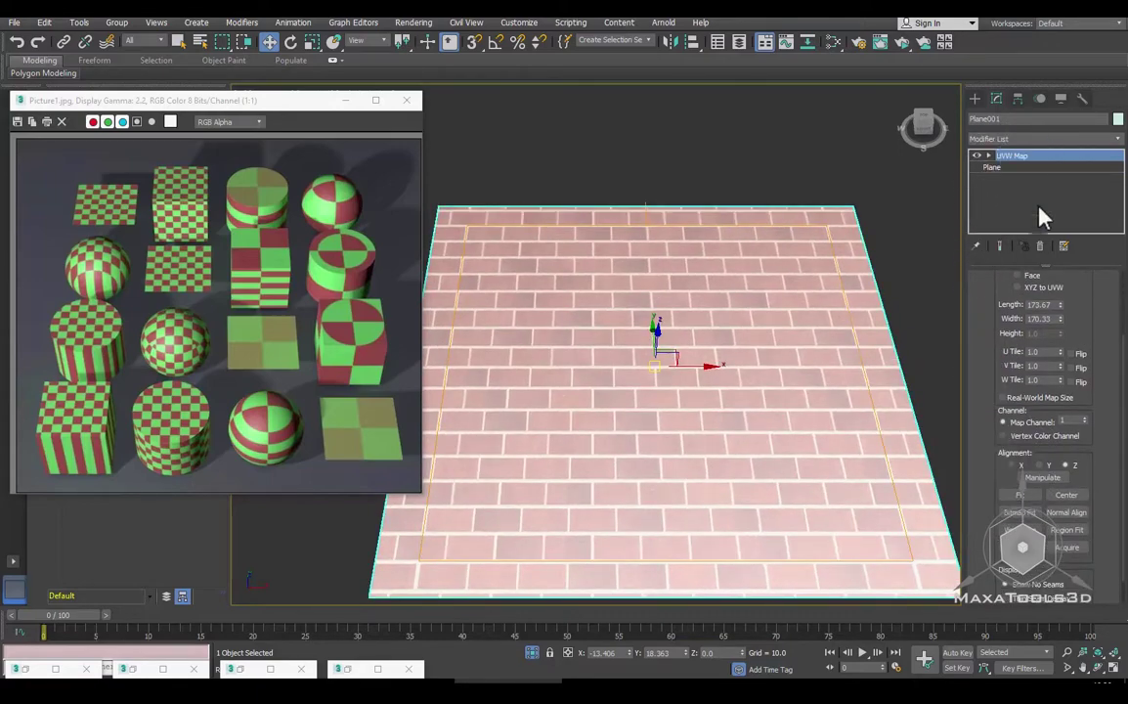
Step: Bitmap-fit the plane's UVW gizmo to brk-BURGUNDY-2.JPG, giving 173.67 by 331.737
{"action": "left_click", "coordinate": [1015, 513]}
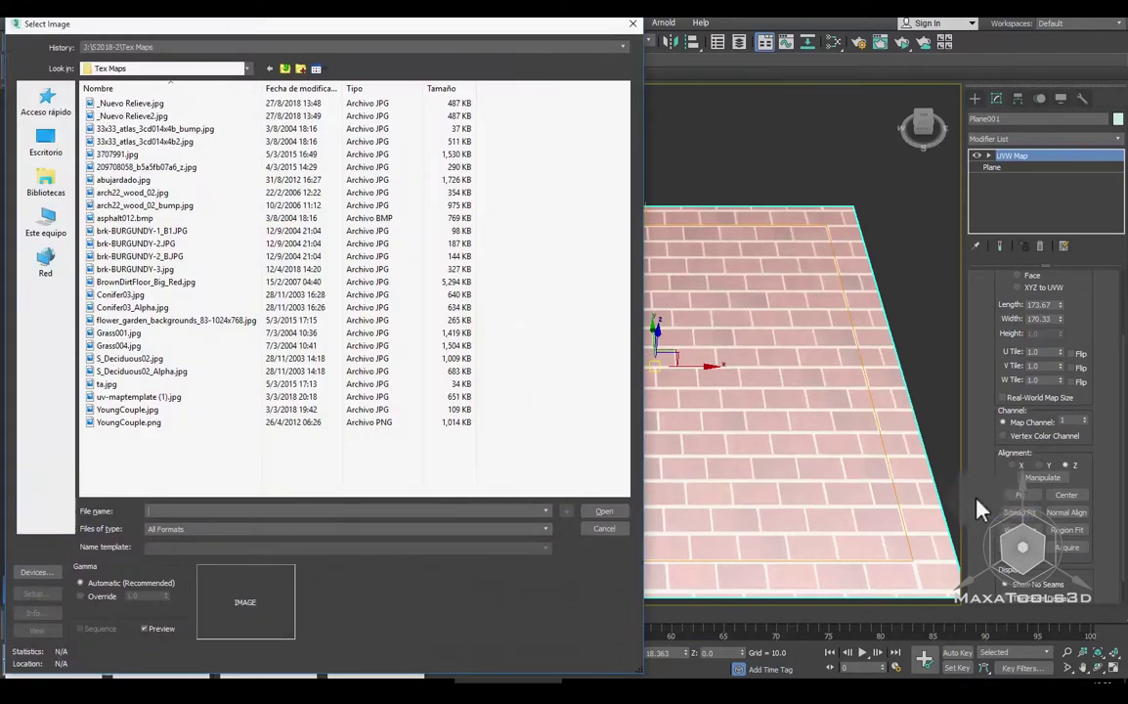
{"action": "left_click", "coordinate": [317, 69]}
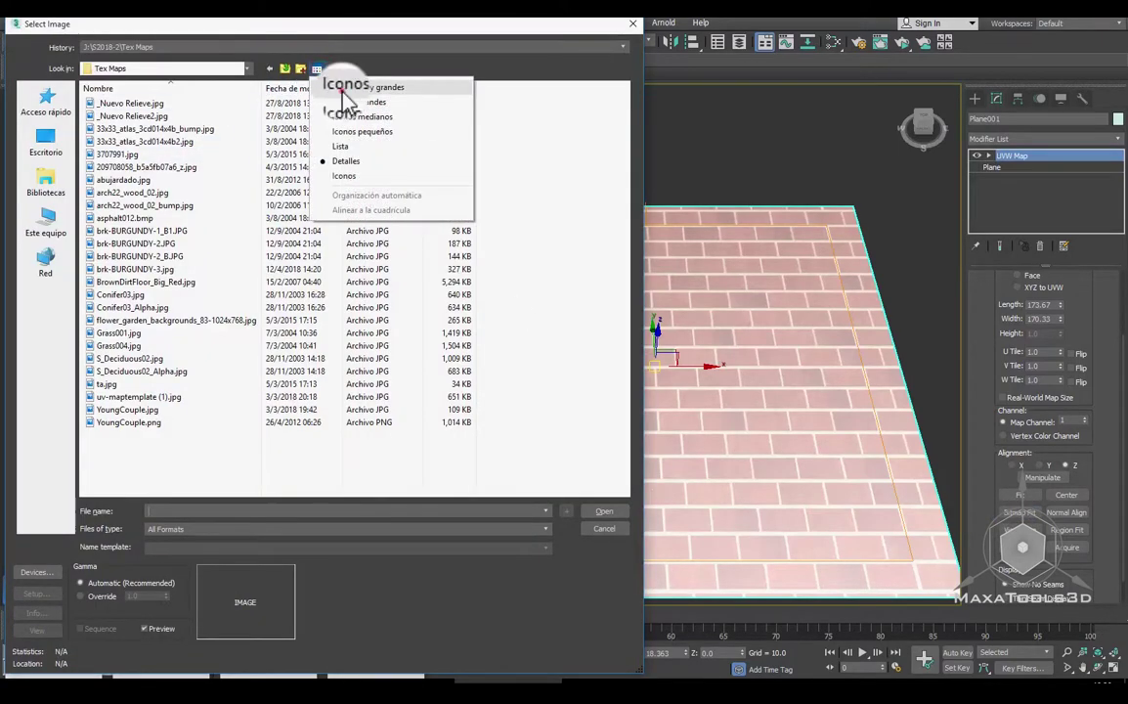
{"action": "left_click", "coordinate": [344, 92]}
{"action": "scroll", "coordinate": [415, 245], "scroll_direction": "down", "scroll_amount": 5}
{"action": "scroll", "coordinate": [420, 250], "scroll_direction": "up", "scroll_amount": 2}
{"action": "scroll", "coordinate": [419, 251], "scroll_direction": "up", "scroll_amount": 2}
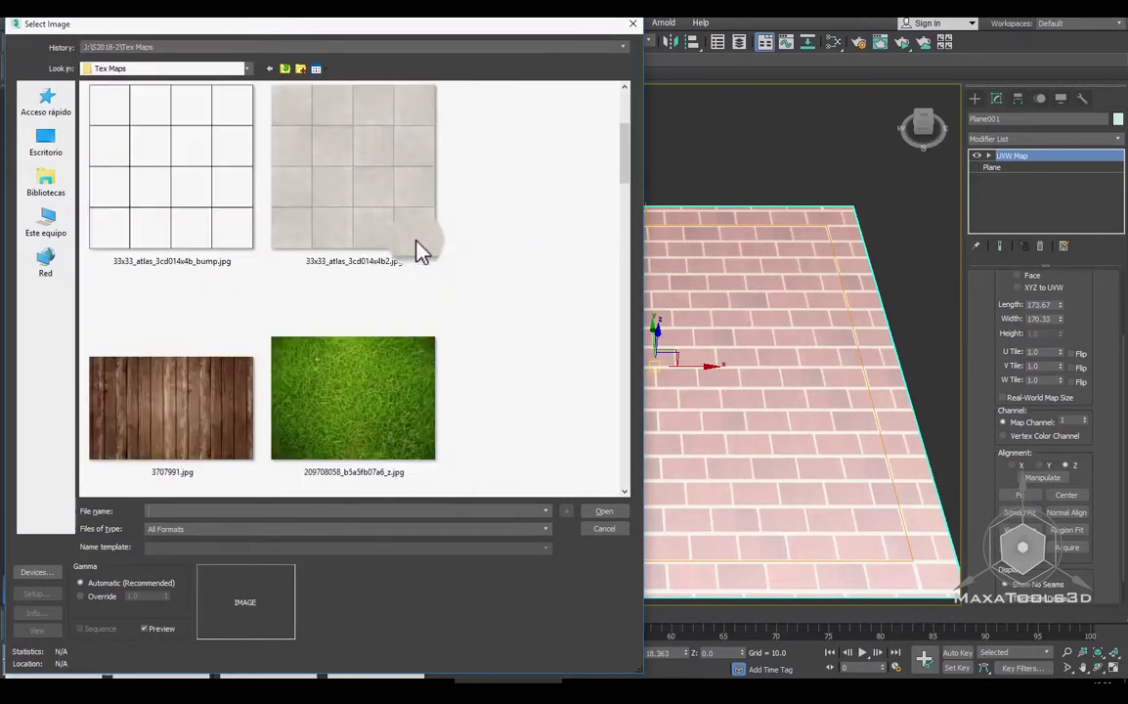
{"action": "scroll", "coordinate": [420, 250], "scroll_direction": "up", "scroll_amount": 2}
{"action": "scroll", "coordinate": [419, 250], "scroll_direction": "down", "scroll_amount": 4}
{"action": "scroll", "coordinate": [419, 250], "scroll_direction": "down", "scroll_amount": 2}
{"action": "scroll", "coordinate": [418, 246], "scroll_direction": "down", "scroll_amount": 1}
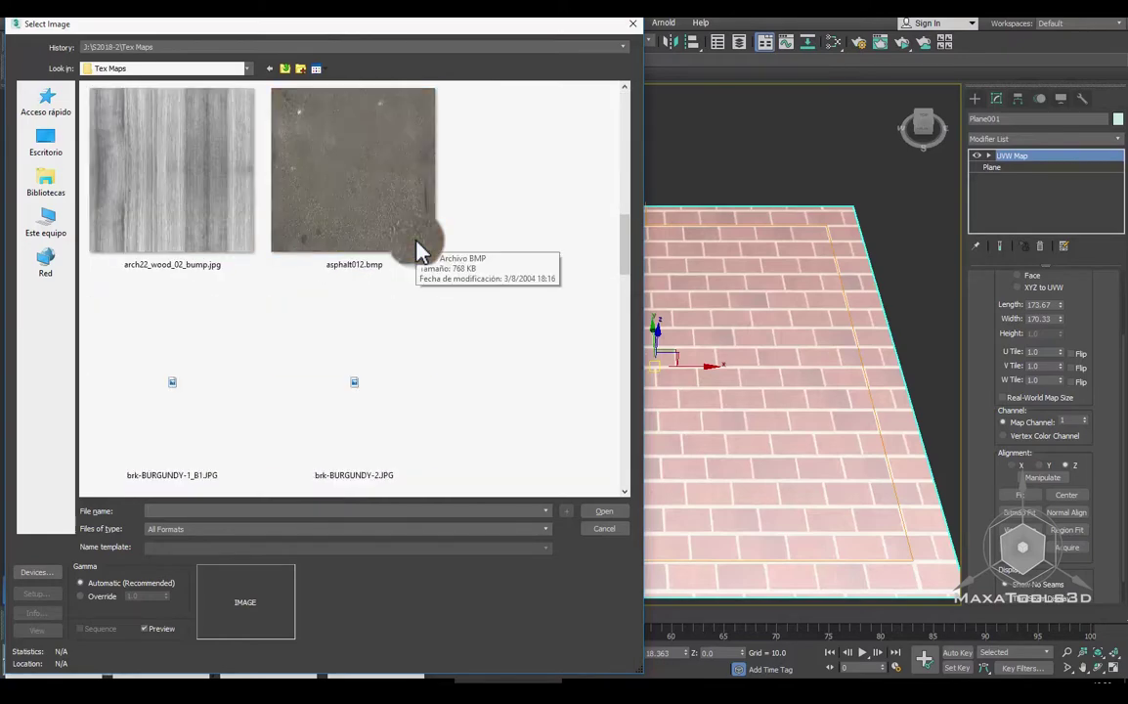
{"action": "scroll", "coordinate": [418, 246], "scroll_direction": "down", "scroll_amount": 1}
{"action": "mouse_move", "coordinate": [335, 177]}
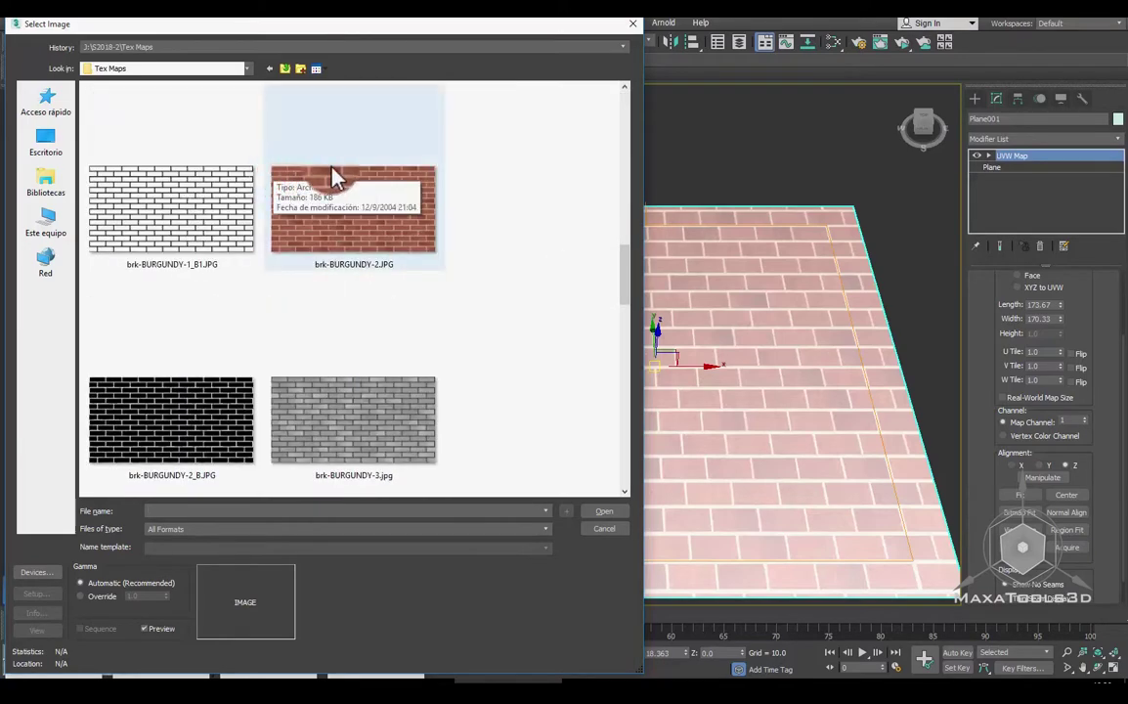
{"action": "left_click", "coordinate": [415, 179]}
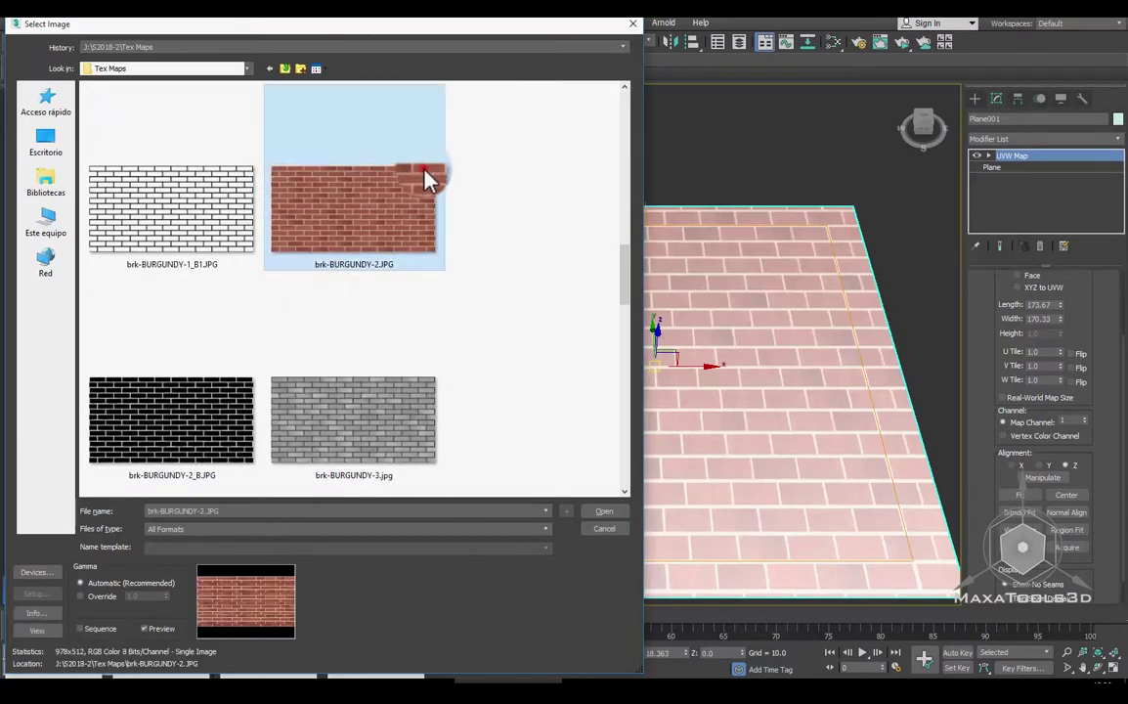
{"action": "left_click", "coordinate": [600, 518]}
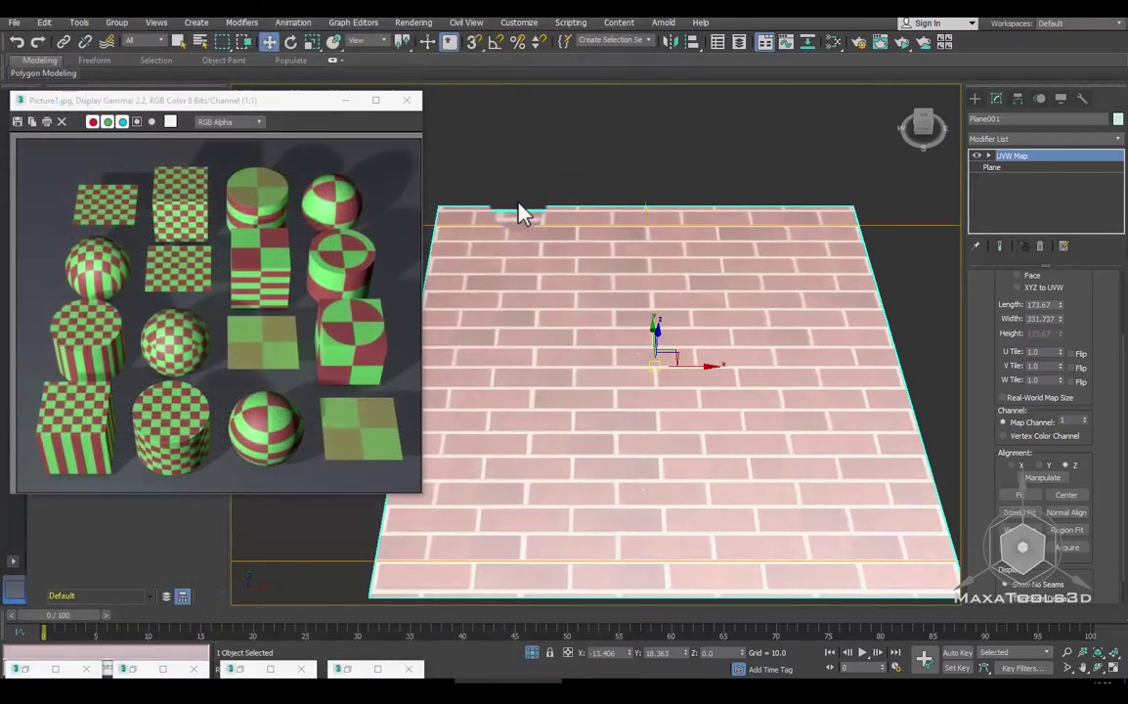
Step: Close the Picture1.jpg render window and return to the plane's base parameters
{"action": "scroll", "coordinate": [547, 205], "scroll_direction": "down", "scroll_amount": 4}
{"action": "mouse_move", "coordinate": [619, 240]}
{"action": "middle_mouse_down", "text": "alt"}
{"action": "mouse_move", "coordinate": [642, 259]}
{"action": "mouse_move", "coordinate": [540, 266]}
{"action": "mouse_move", "coordinate": [556, 254]}
{"action": "mouse_move", "coordinate": [730, 246]}
{"action": "mouse_move", "coordinate": [779, 290]}
{"action": "mouse_move", "coordinate": [751, 340]}
{"action": "mouse_move", "coordinate": [770, 380]}
{"action": "mouse_move", "coordinate": [792, 293]}
{"action": "middle_mouse_up", "text": "alt"}
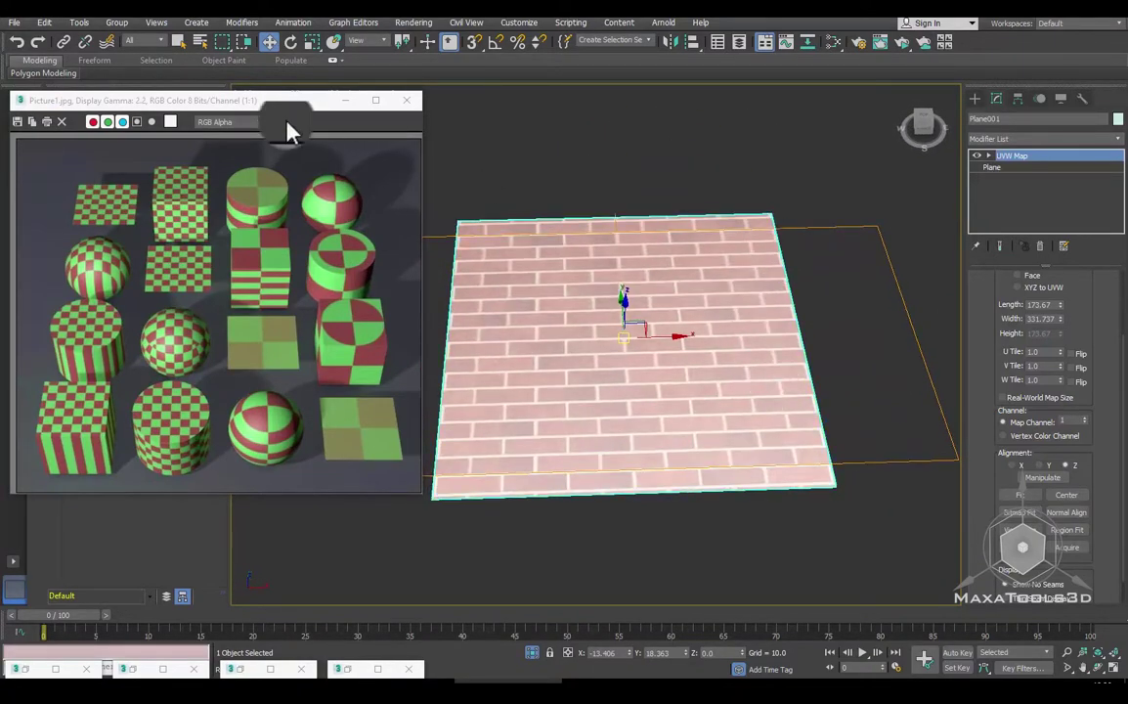
{"action": "left_click", "coordinate": [406, 99]}
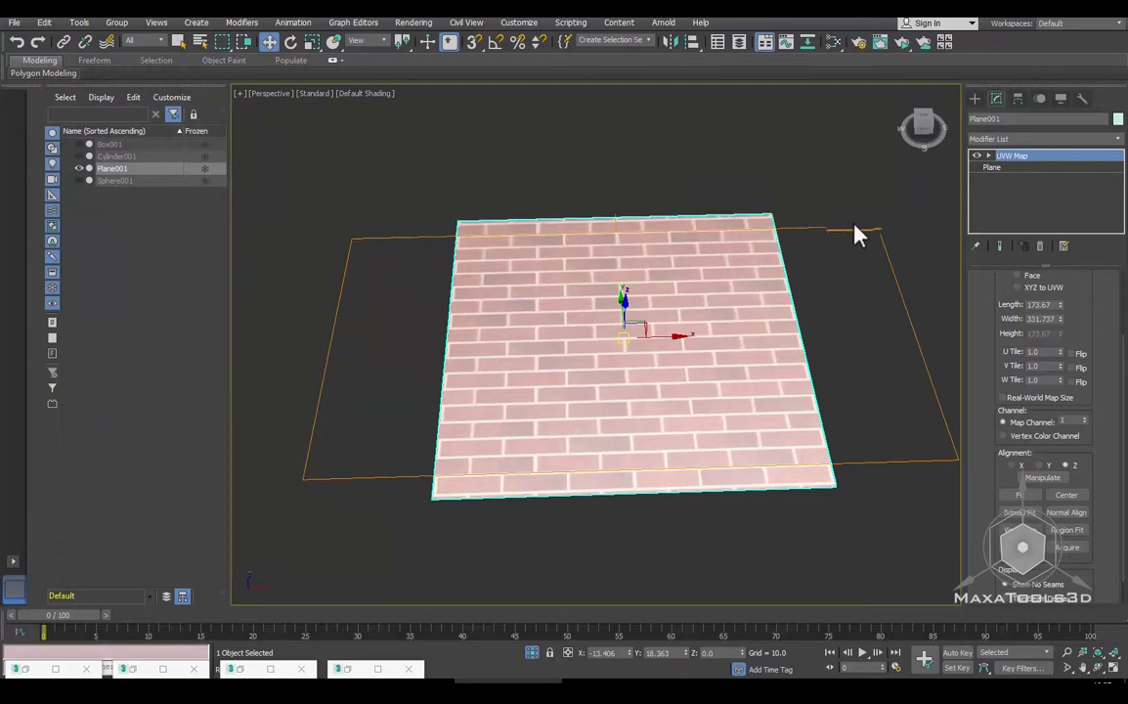
{"action": "left_click", "coordinate": [988, 176]}
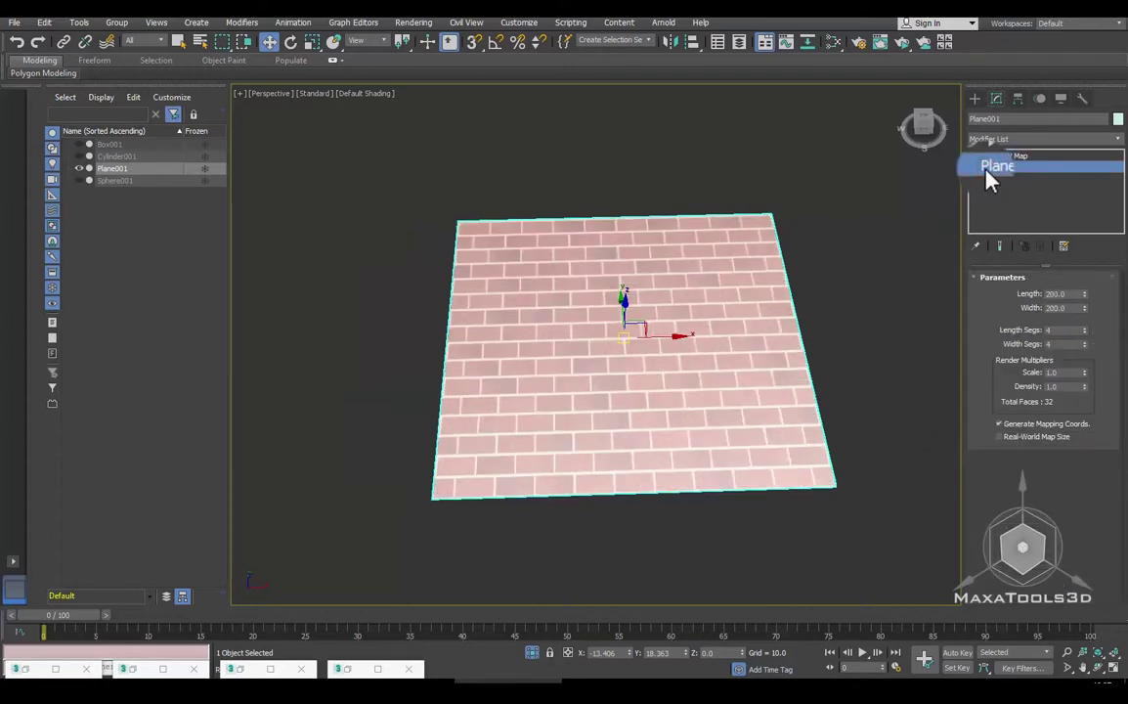
Step: Widen the brick plane from 200 to 366 units
{"action": "mouse_move", "coordinate": [1085, 296]}
{"action": "left_mouse_down"}
{"action": "mouse_move", "coordinate": [1084, 283]}
{"action": "mouse_move", "coordinate": [1074, 302]}
{"action": "mouse_move", "coordinate": [1088, 315]}
{"action": "mouse_move", "coordinate": [1052, 214]}
{"action": "mouse_move", "coordinate": [1064, 249]}
{"action": "left_mouse_up"}
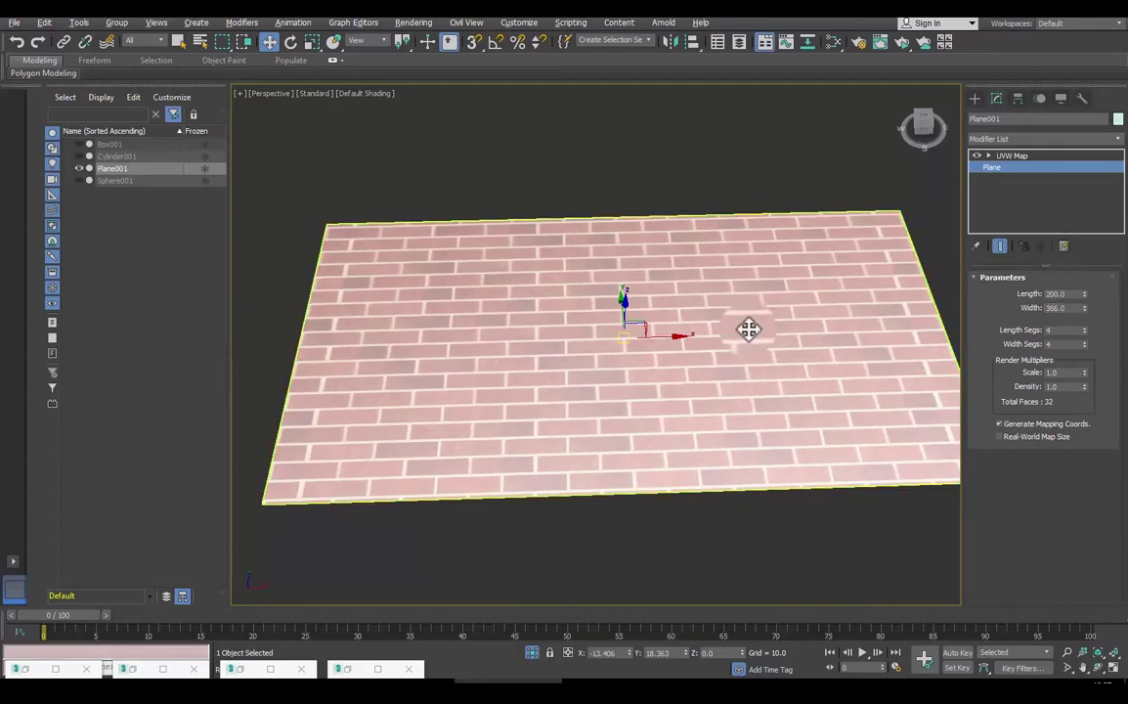
{"action": "middle_click_drag", "start_coordinate": [747, 326], "coordinate": [980, 259], "text": "alt"}
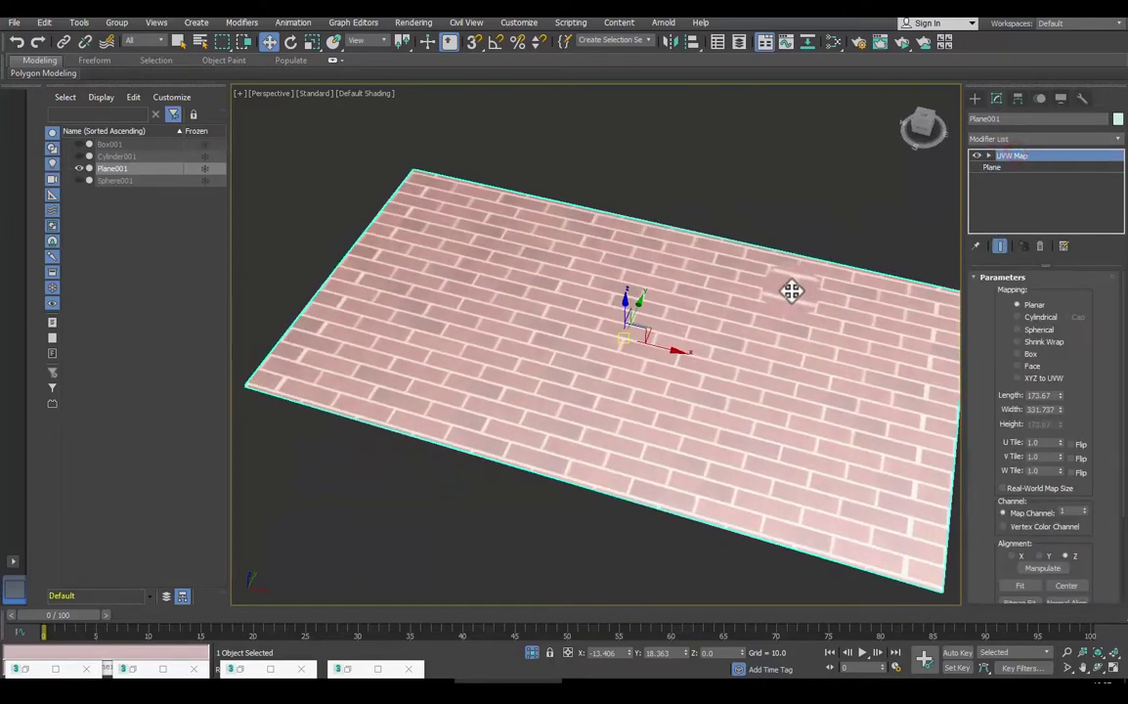
{"action": "mouse_move", "coordinate": [787, 294]}
{"action": "middle_mouse_down", "text": "alt"}
{"action": "mouse_move", "coordinate": [660, 284]}
{"action": "mouse_move", "coordinate": [572, 262]}
{"action": "mouse_move", "coordinate": [629, 280]}
{"action": "mouse_move", "coordinate": [982, 184]}
{"action": "middle_mouse_up", "text": "alt"}
{"action": "mouse_move", "coordinate": [670, 284]}
{"action": "middle_mouse_down", "text": "alt"}
{"action": "mouse_move", "coordinate": [473, 330]}
{"action": "mouse_move", "coordinate": [674, 357]}
{"action": "mouse_move", "coordinate": [705, 347]}
{"action": "mouse_move", "coordinate": [692, 347]}
{"action": "middle_mouse_up", "text": "alt"}
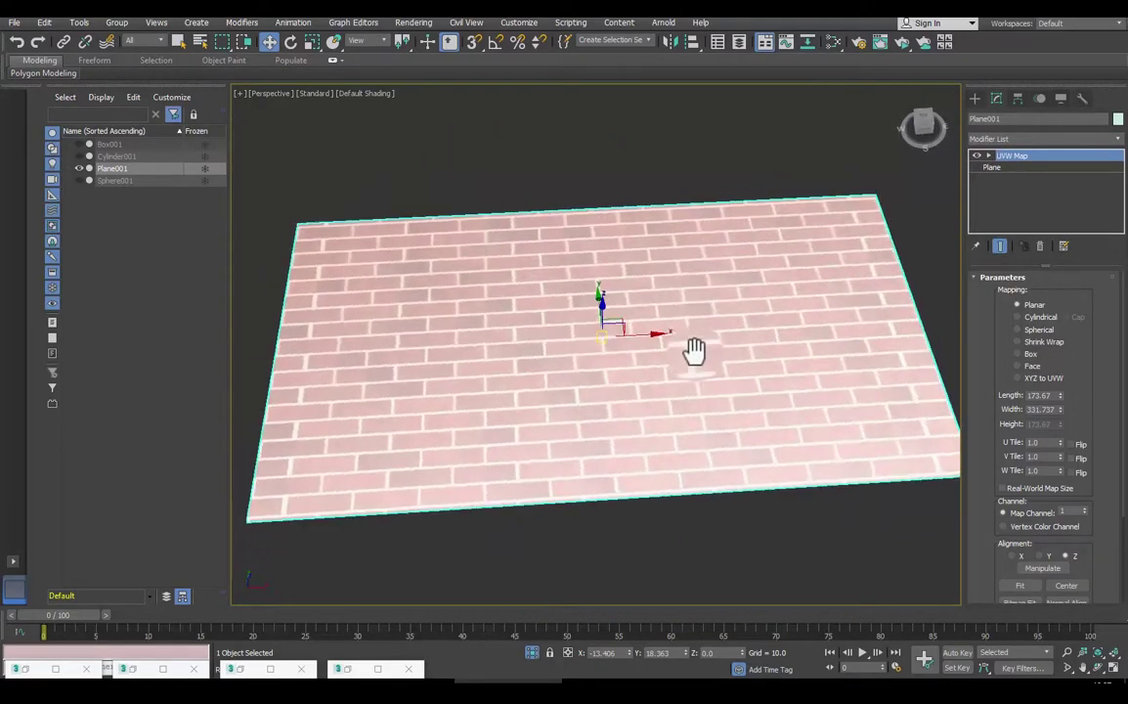
Step: Check the UVW gizmo's 173.67 by 331.737 size and enter its Gizmo sub-object level
{"action": "left_click", "coordinate": [1017, 591]}
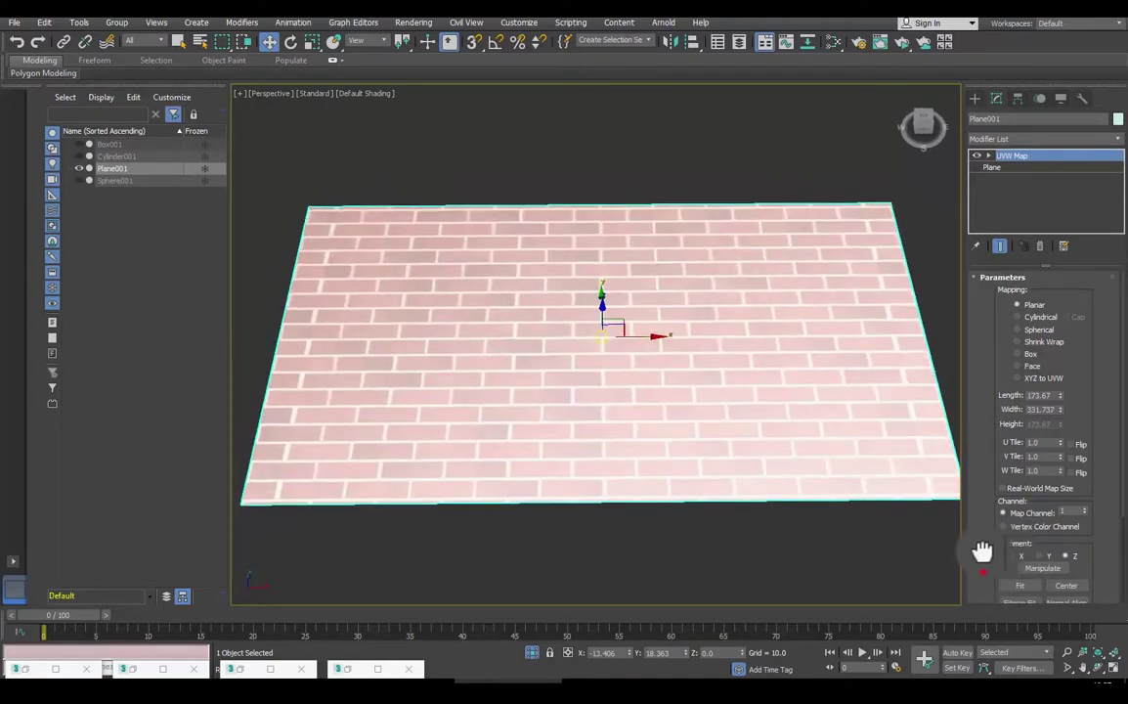
{"action": "scroll", "coordinate": [981, 552], "scroll_direction": "down", "scroll_amount": 2}
{"action": "left_click_drag", "start_coordinate": [989, 309], "coordinate": [991, 382]}
{"action": "double_click", "coordinate": [1055, 411]}
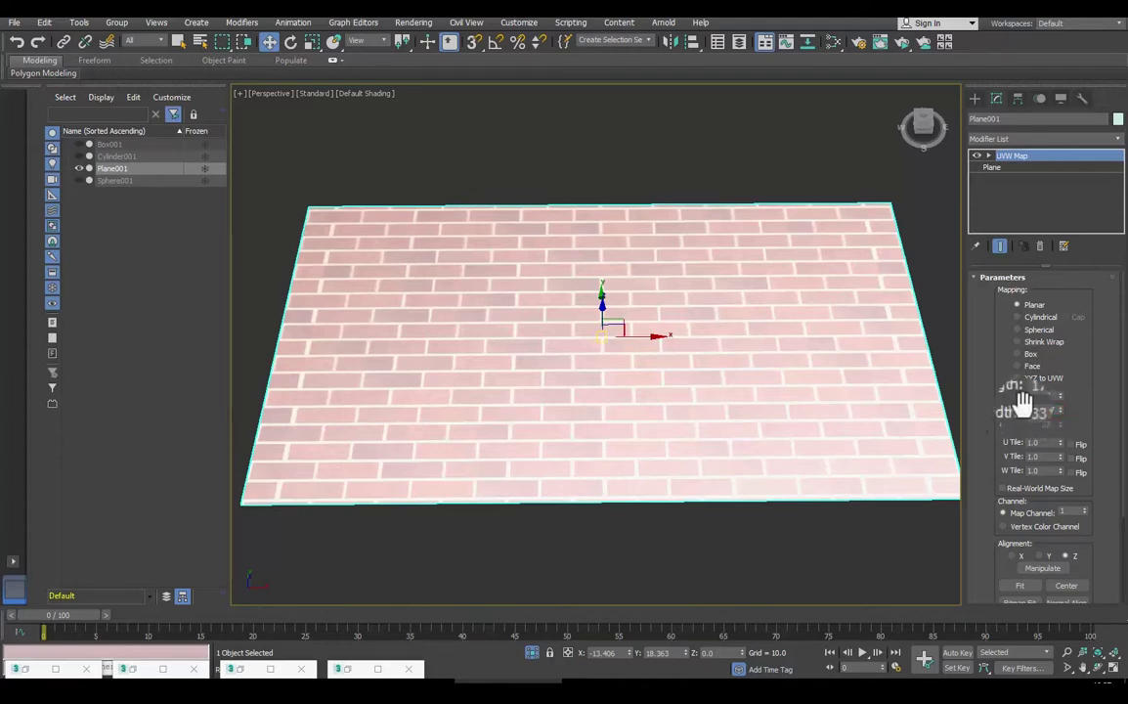
{"action": "double_click", "coordinate": [1054, 394]}
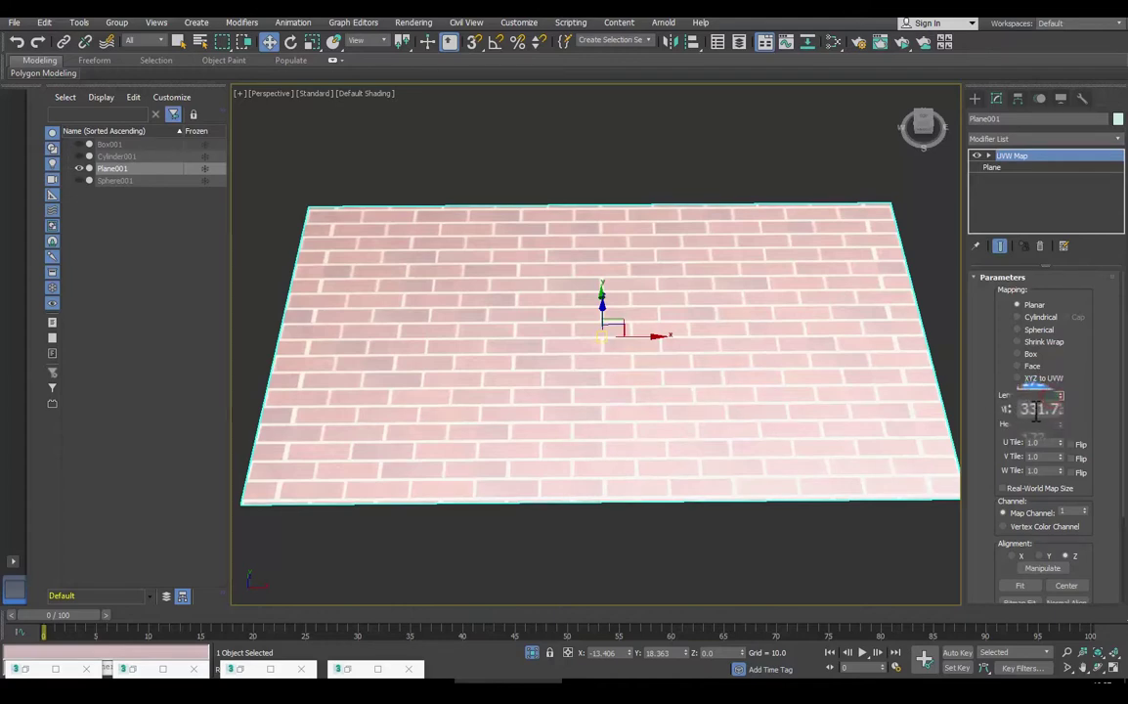
{"action": "left_click", "coordinate": [988, 156]}
{"action": "left_click", "coordinate": [1024, 170]}
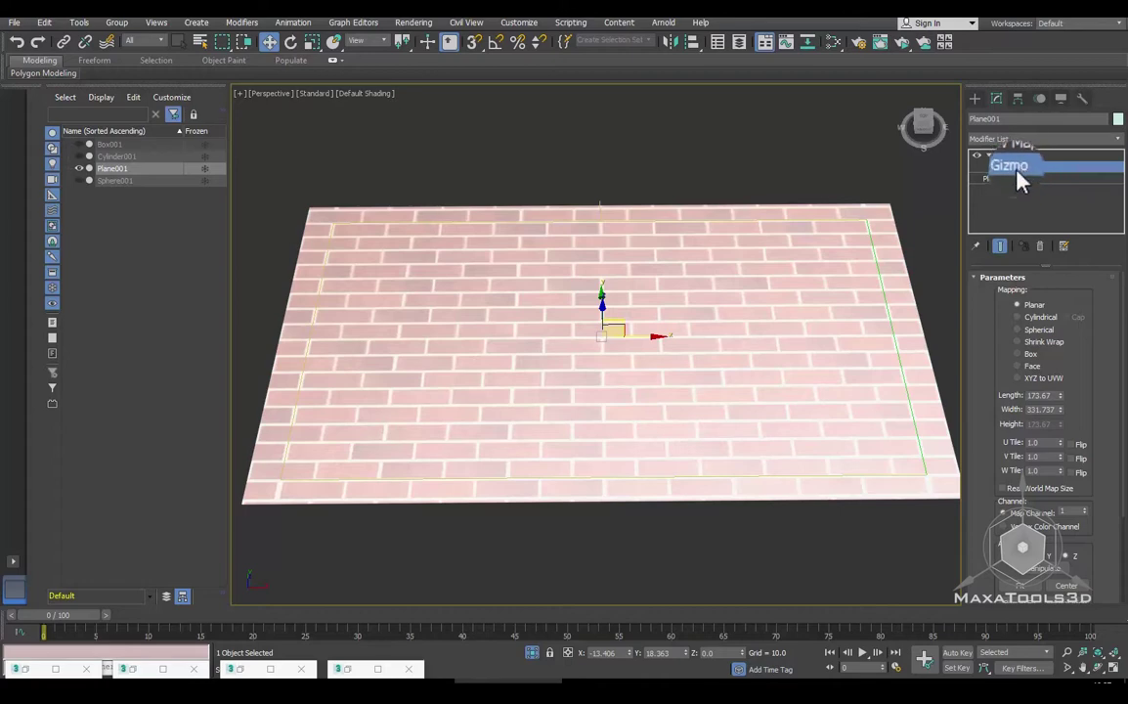
Step: Move the UVW map gizmo slightly left along X
{"action": "middle_click_drag", "start_coordinate": [816, 312], "coordinate": [779, 320]}
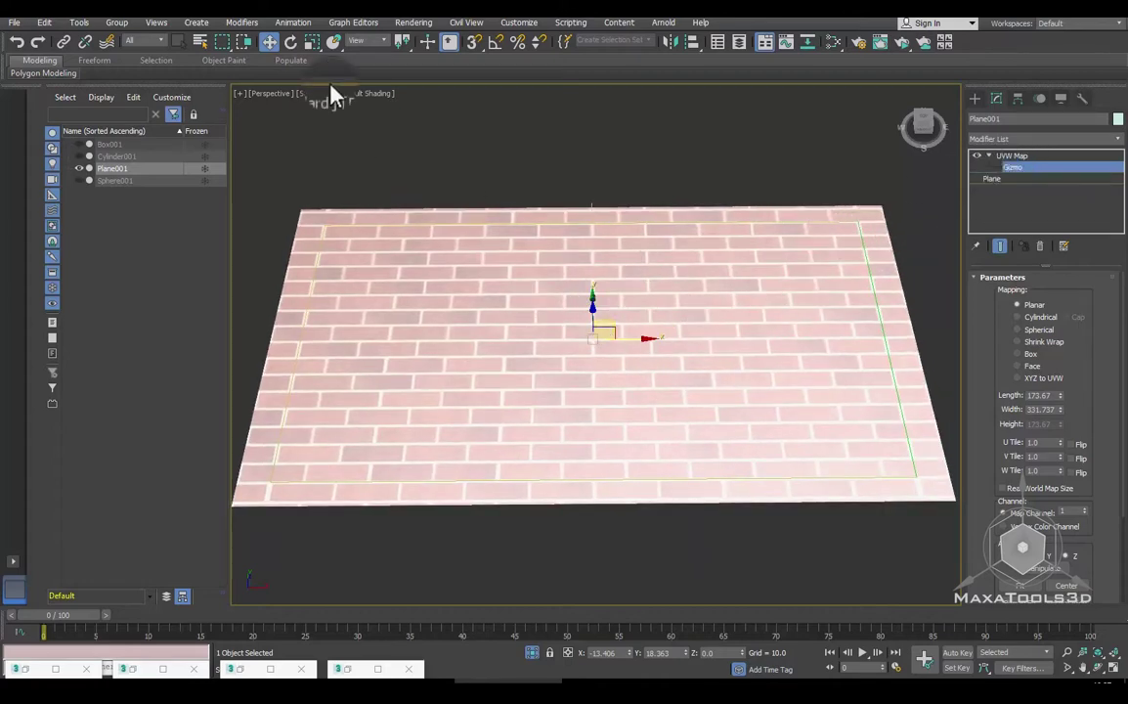
{"action": "left_click", "coordinate": [291, 42]}
{"action": "key", "text": "w"}
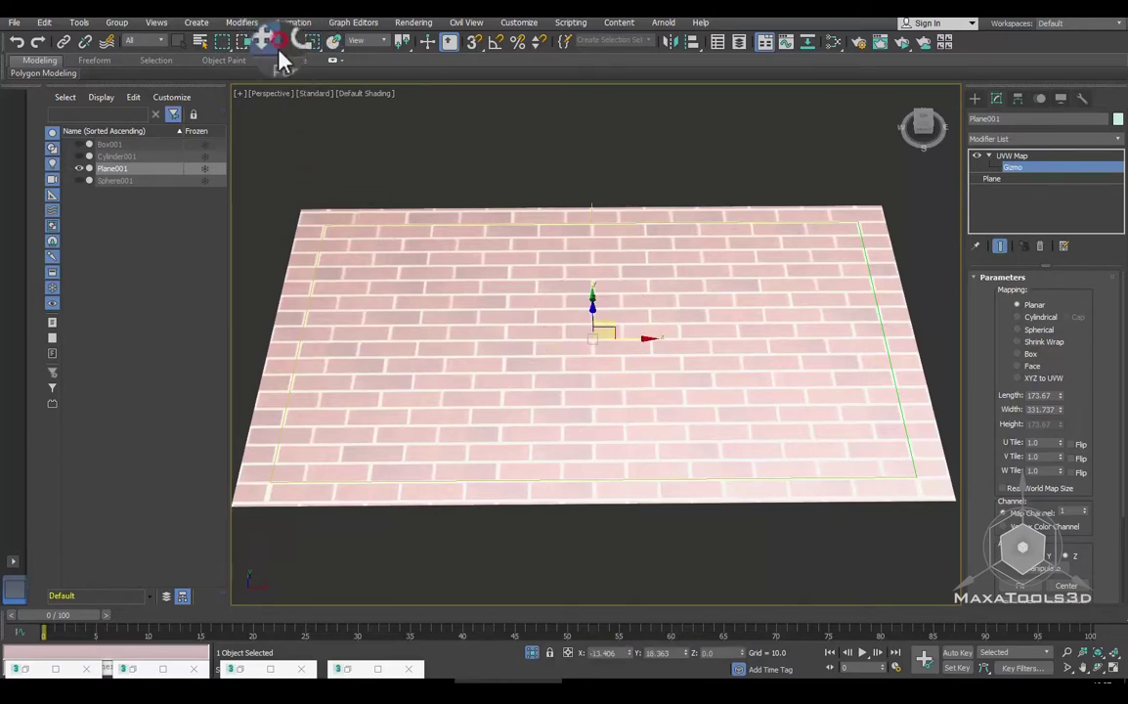
{"action": "left_click_drag", "start_coordinate": [634, 337], "coordinate": [599, 345]}
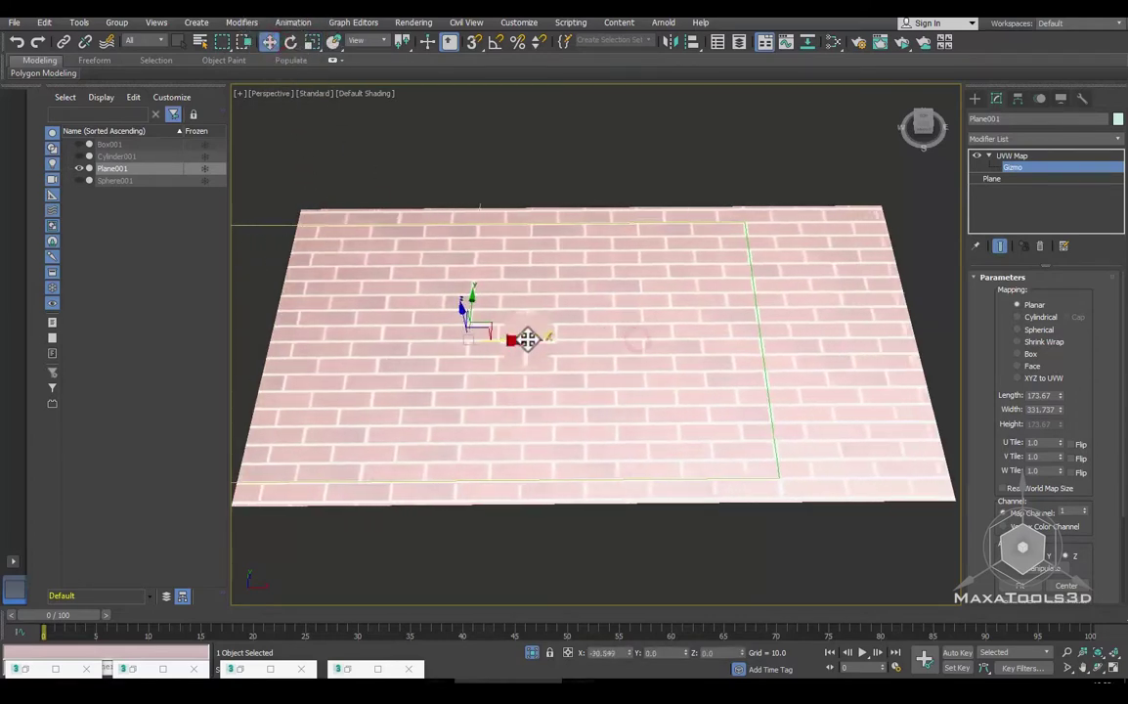
{"action": "middle_click_drag", "start_coordinate": [599, 345], "coordinate": [599, 433], "text": "alt"}
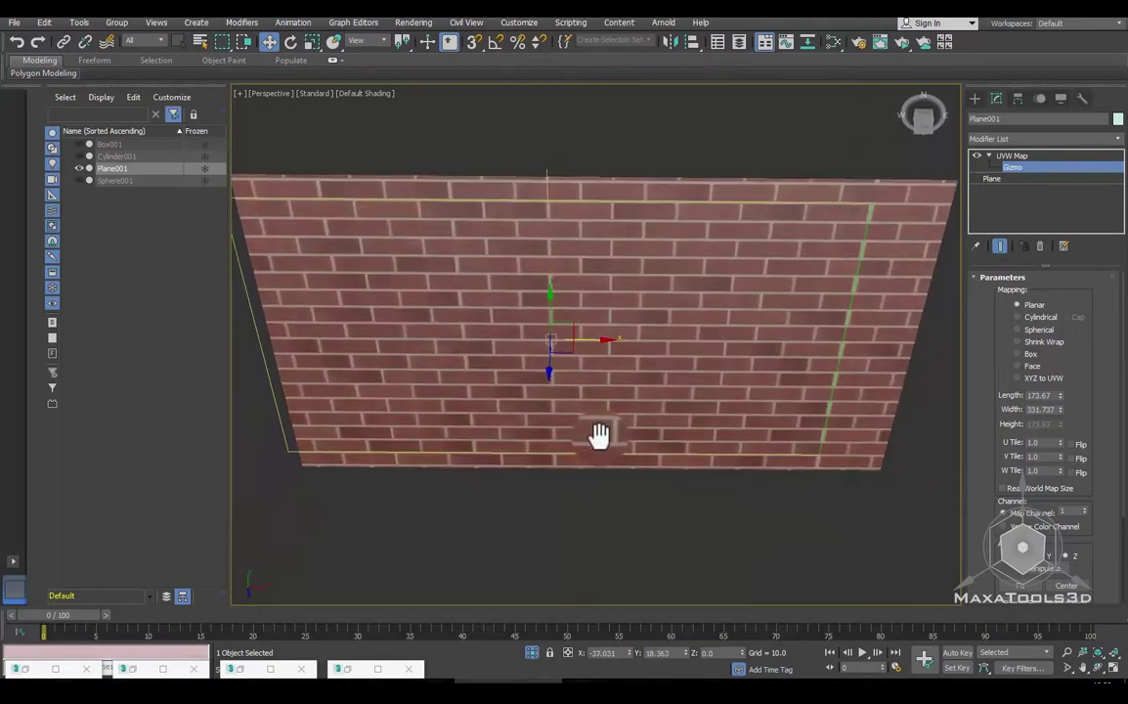
{"action": "left_click_drag", "start_coordinate": [591, 341], "coordinate": [569, 341]}
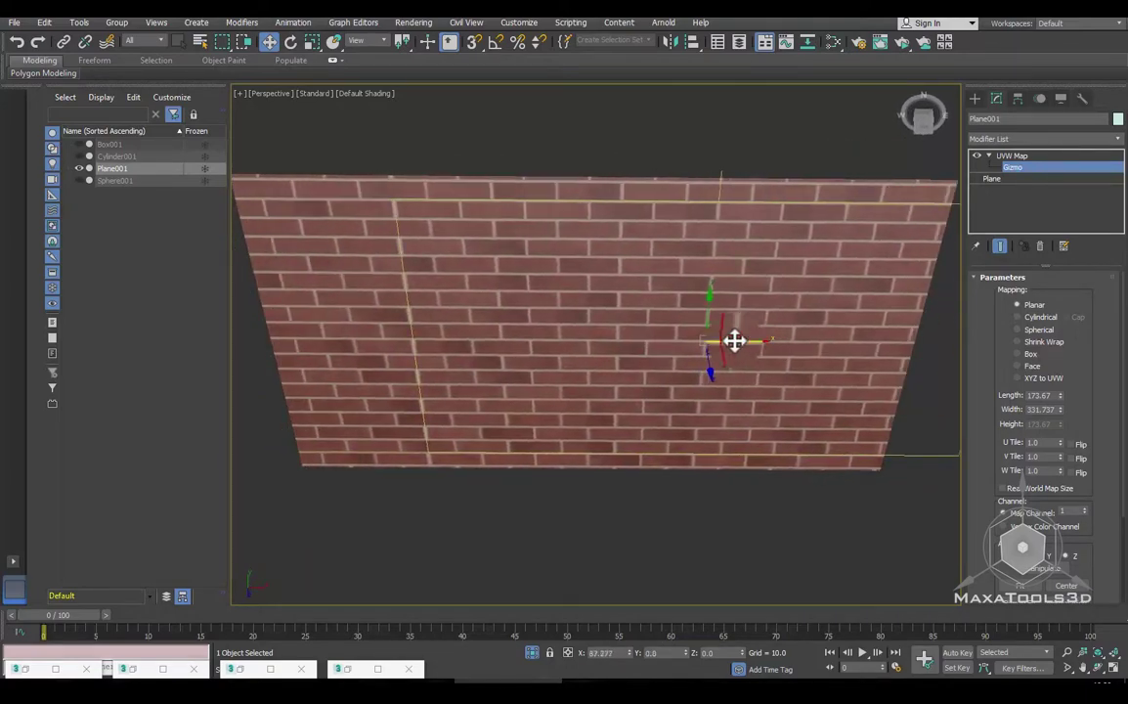
Step: Rotate the map gizmo and scale it wider to enlarge the floor bricks
{"action": "left_click", "coordinate": [290, 41]}
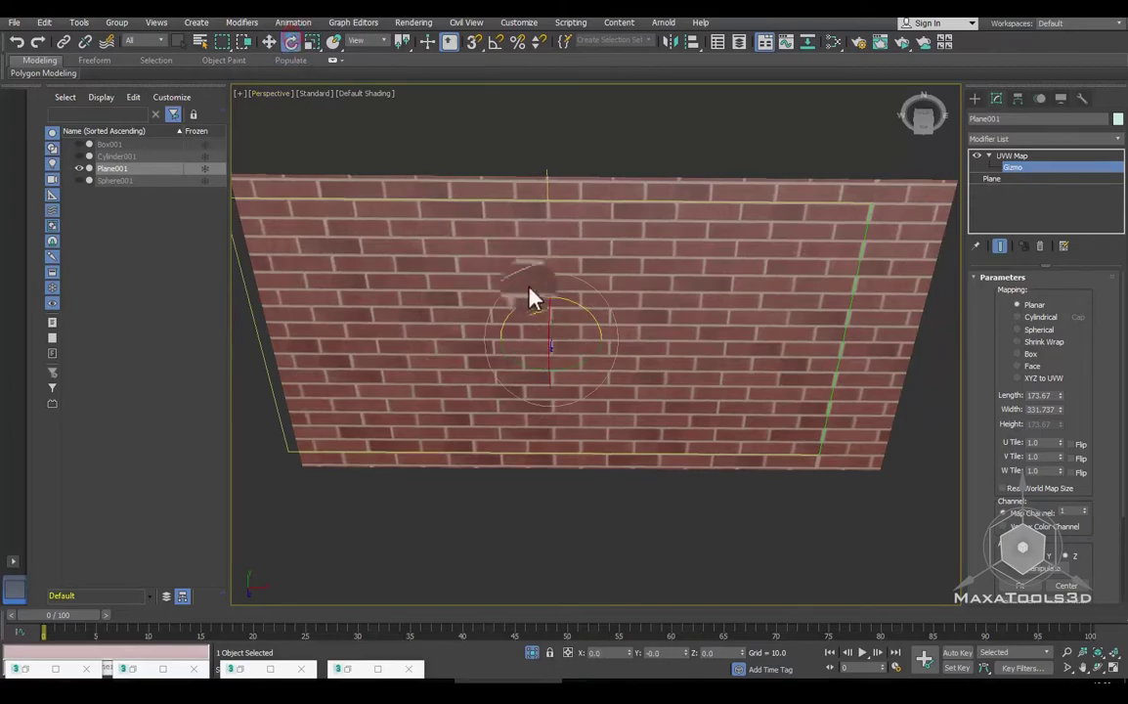
{"action": "mouse_move", "coordinate": [530, 296]}
{"action": "left_mouse_down"}
{"action": "mouse_move", "coordinate": [430, 303]}
{"action": "mouse_move", "coordinate": [539, 296]}
{"action": "mouse_move", "coordinate": [524, 398]}
{"action": "left_mouse_up"}
{"action": "left_click", "coordinate": [312, 41]}
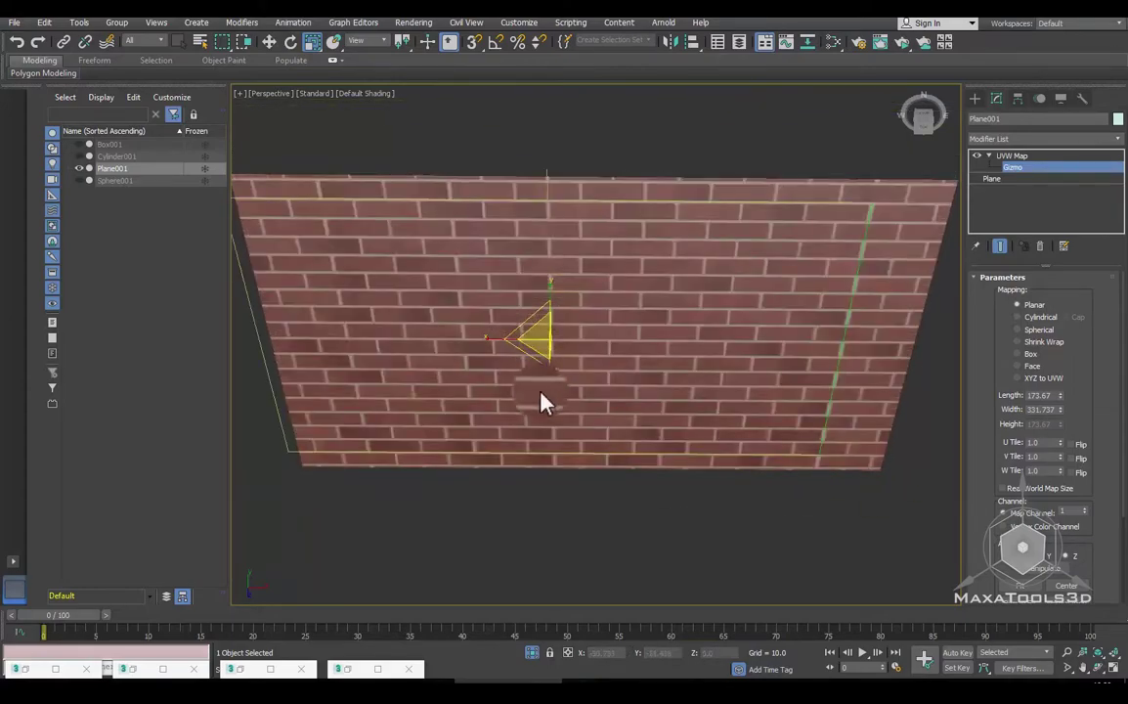
{"action": "mouse_move", "coordinate": [541, 398]}
{"action": "middle_mouse_down", "text": "alt"}
{"action": "mouse_move", "coordinate": [566, 332]}
{"action": "mouse_move", "coordinate": [835, 284]}
{"action": "middle_mouse_up", "text": "alt"}
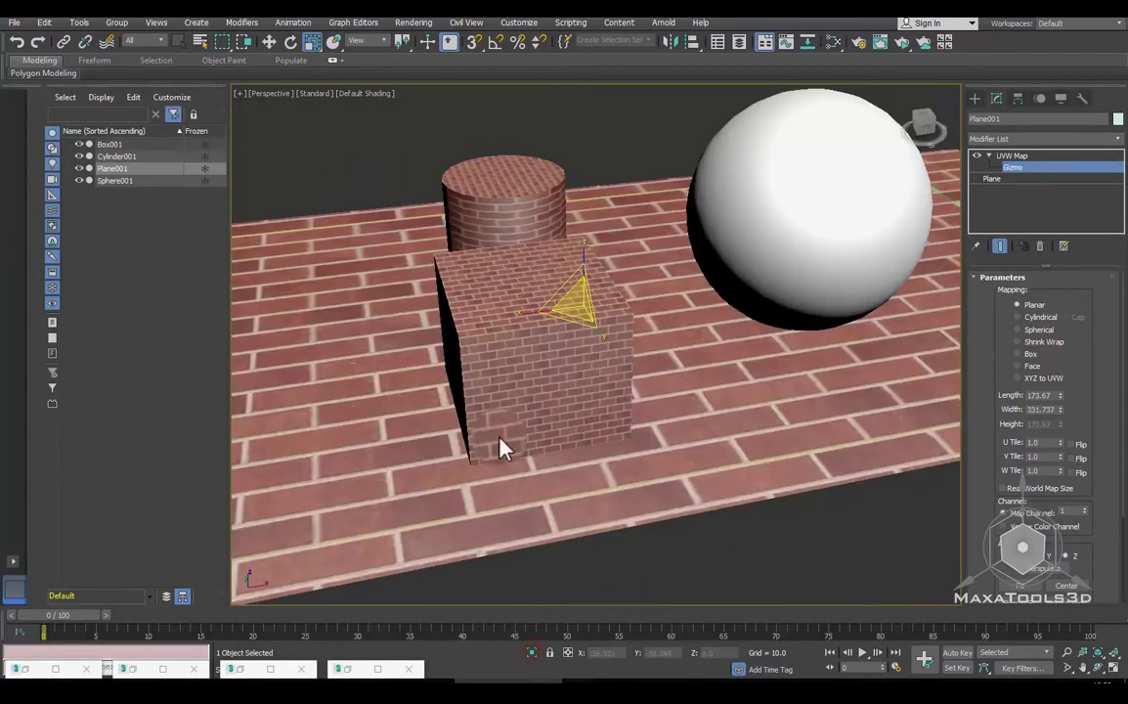
{"action": "mouse_move", "coordinate": [503, 448]}
{"action": "middle_mouse_down", "text": "alt"}
{"action": "mouse_move", "coordinate": [559, 435]}
{"action": "mouse_move", "coordinate": [554, 377]}
{"action": "middle_mouse_up", "text": "alt"}
{"action": "scroll", "coordinate": [612, 428], "scroll_direction": "down", "scroll_amount": 2}
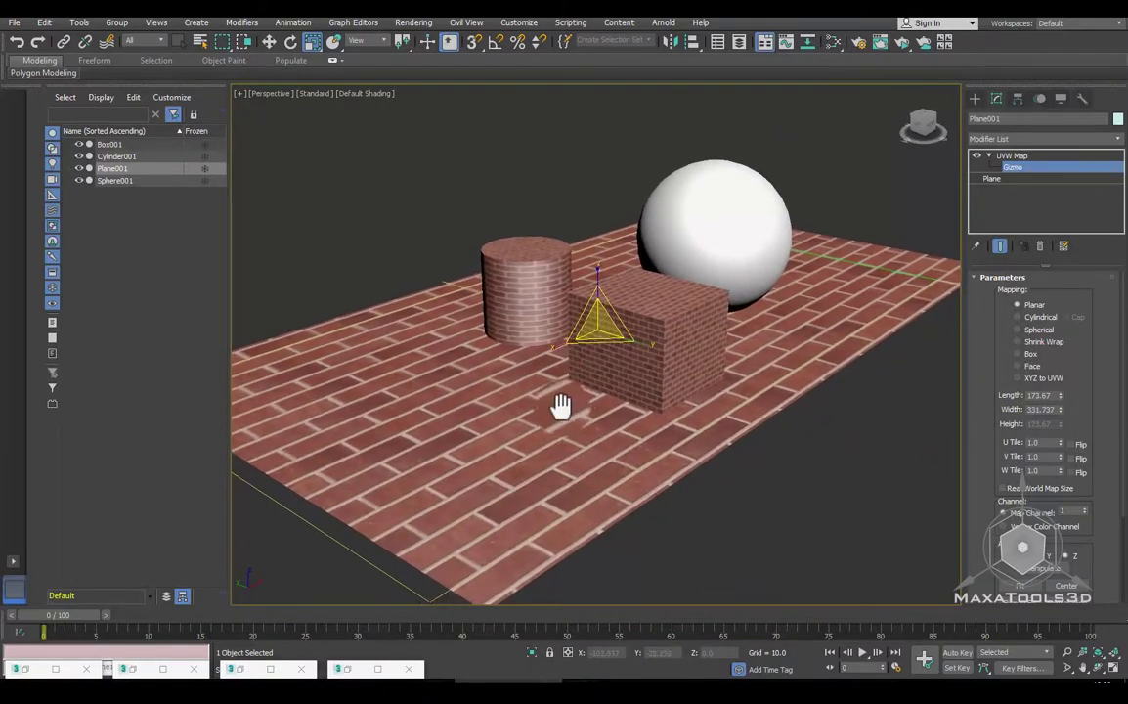
Step: Orbit around the scene to review the brick-textured box, cylinder and floor
{"action": "right_click", "coordinate": [559, 403]}
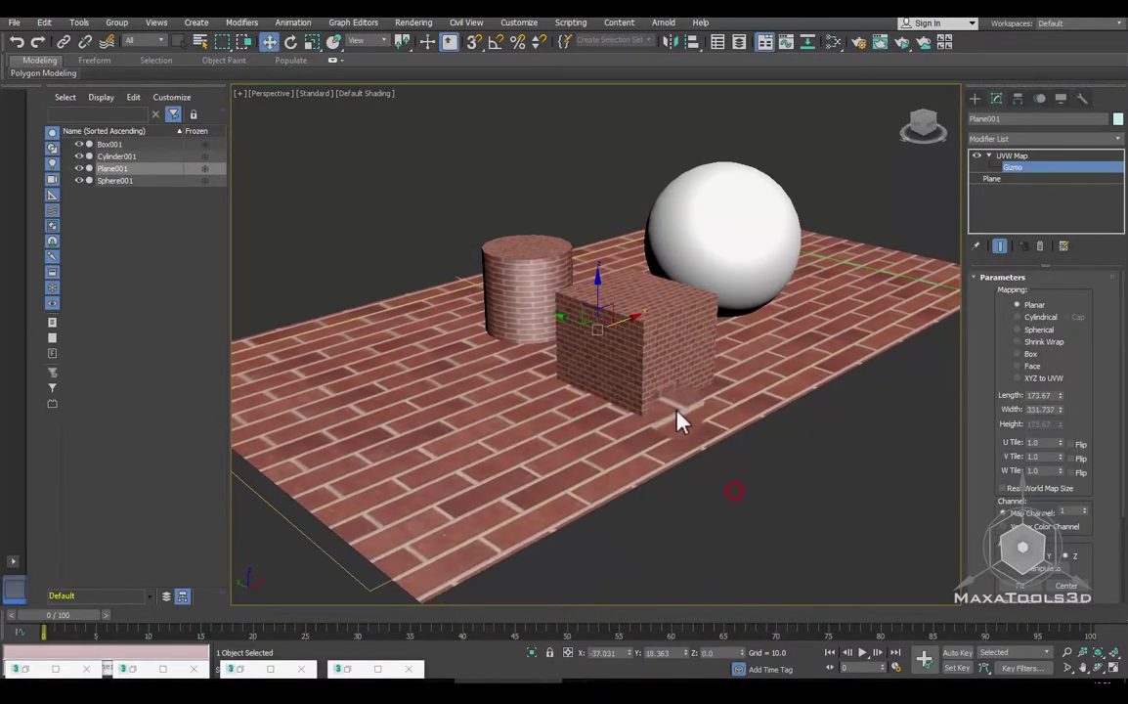
{"action": "key", "text": "w"}
{"action": "scroll", "coordinate": [612, 395], "scroll_direction": "down", "scroll_amount": 1}
{"action": "mouse_move", "coordinate": [548, 345]}
{"action": "middle_mouse_down", "text": "alt"}
{"action": "mouse_move", "coordinate": [559, 397]}
{"action": "mouse_move", "coordinate": [460, 395]}
{"action": "mouse_move", "coordinate": [423, 408]}
{"action": "mouse_move", "coordinate": [513, 386]}
{"action": "mouse_move", "coordinate": [630, 478]}
{"action": "middle_mouse_up", "text": "alt"}
{"action": "scroll", "coordinate": [629, 478], "scroll_direction": "up", "scroll_amount": 3}
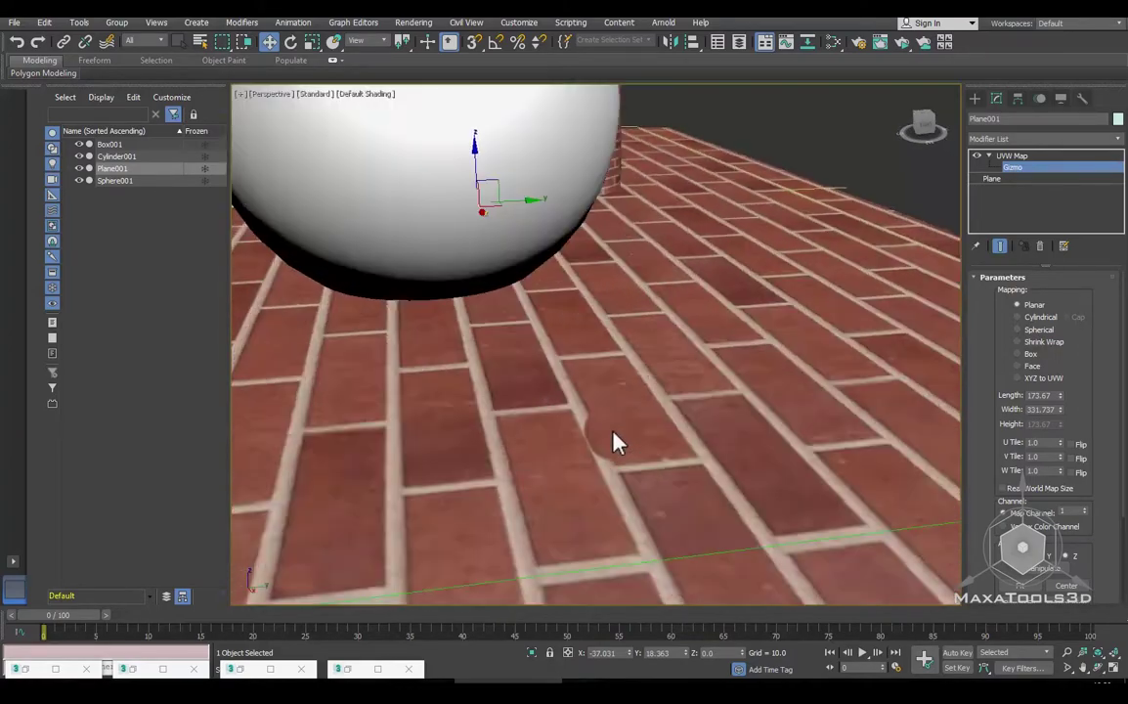
{"action": "scroll", "coordinate": [614, 443], "scroll_direction": "down", "scroll_amount": 1}
{"action": "scroll", "coordinate": [591, 402], "scroll_direction": "down", "scroll_amount": 2}
{"action": "mouse_move", "coordinate": [637, 411]}
{"action": "middle_mouse_down", "text": "alt"}
{"action": "mouse_move", "coordinate": [550, 390]}
{"action": "mouse_move", "coordinate": [612, 447]}
{"action": "mouse_move", "coordinate": [638, 445]}
{"action": "mouse_move", "coordinate": [608, 438]}
{"action": "mouse_move", "coordinate": [559, 468]}
{"action": "mouse_move", "coordinate": [554, 505]}
{"action": "mouse_move", "coordinate": [511, 513]}
{"action": "mouse_move", "coordinate": [530, 521]}
{"action": "mouse_move", "coordinate": [529, 534]}
{"action": "mouse_move", "coordinate": [538, 523]}
{"action": "middle_mouse_up", "text": "alt"}
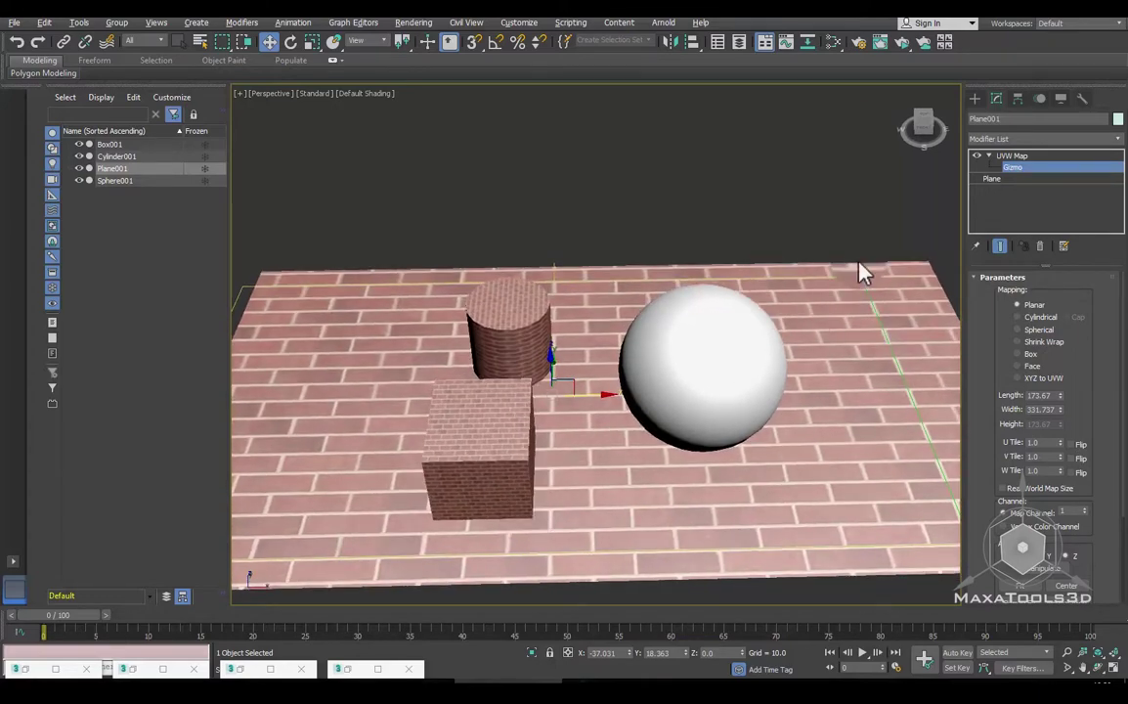
Step: Browse the Modifier List and close it without adding a modifier
{"action": "left_click", "coordinate": [1014, 140]}
{"action": "left_click_drag", "start_coordinate": [1117, 214], "coordinate": [1111, 577]}
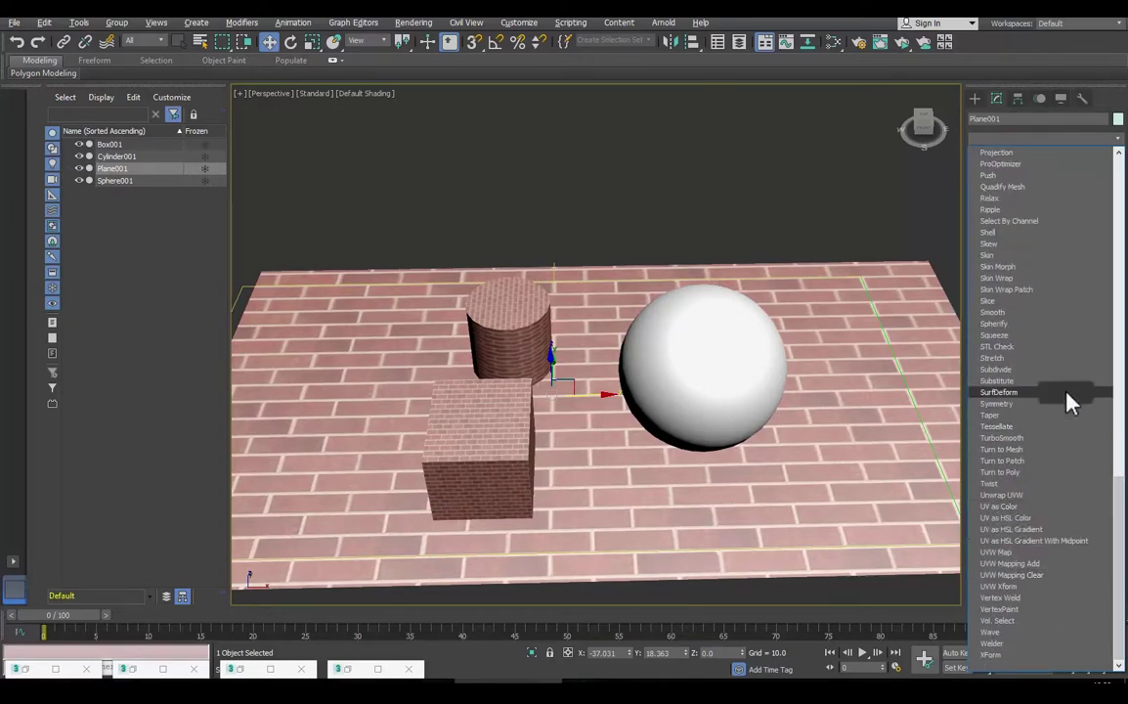
{"action": "left_click", "coordinate": [1016, 503]}
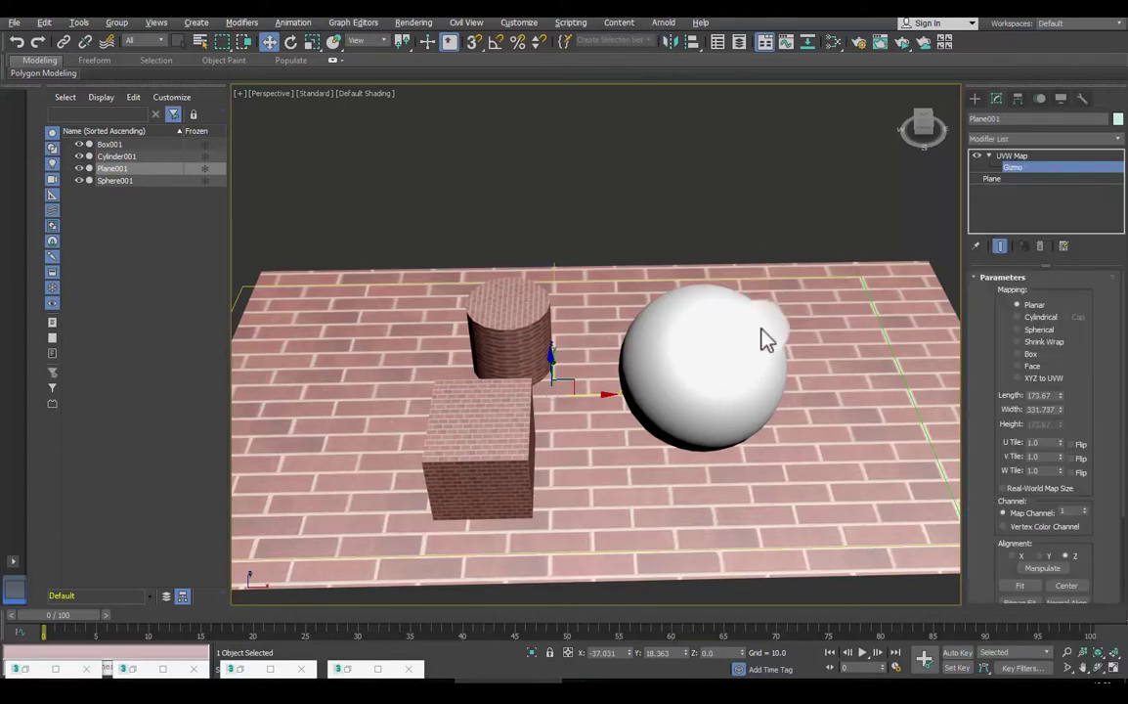
{"action": "middle_click_drag", "start_coordinate": [672, 364], "coordinate": [665, 366], "text": "alt"}
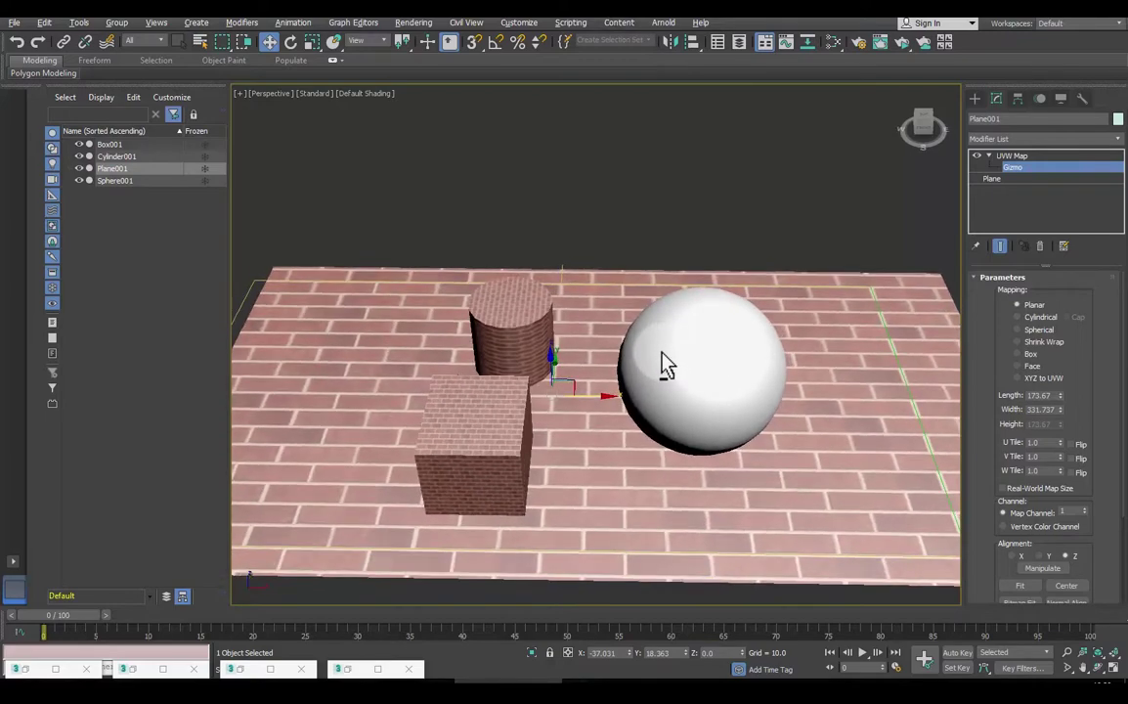
{"action": "left_click", "coordinate": [833, 42]}
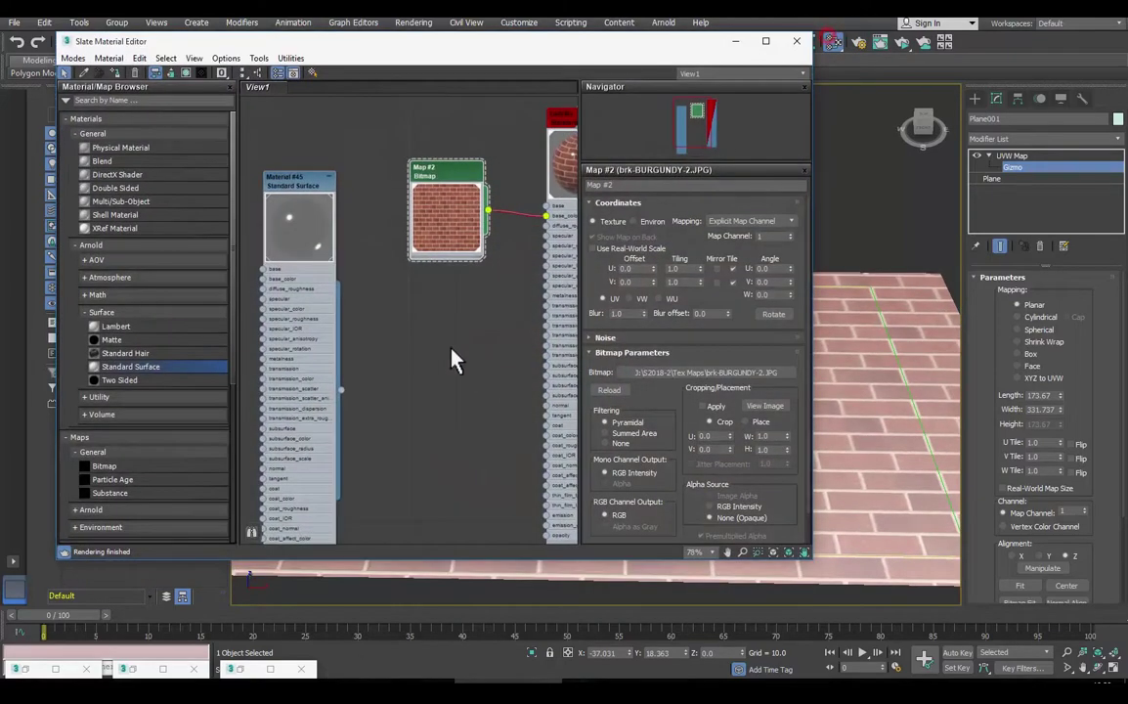